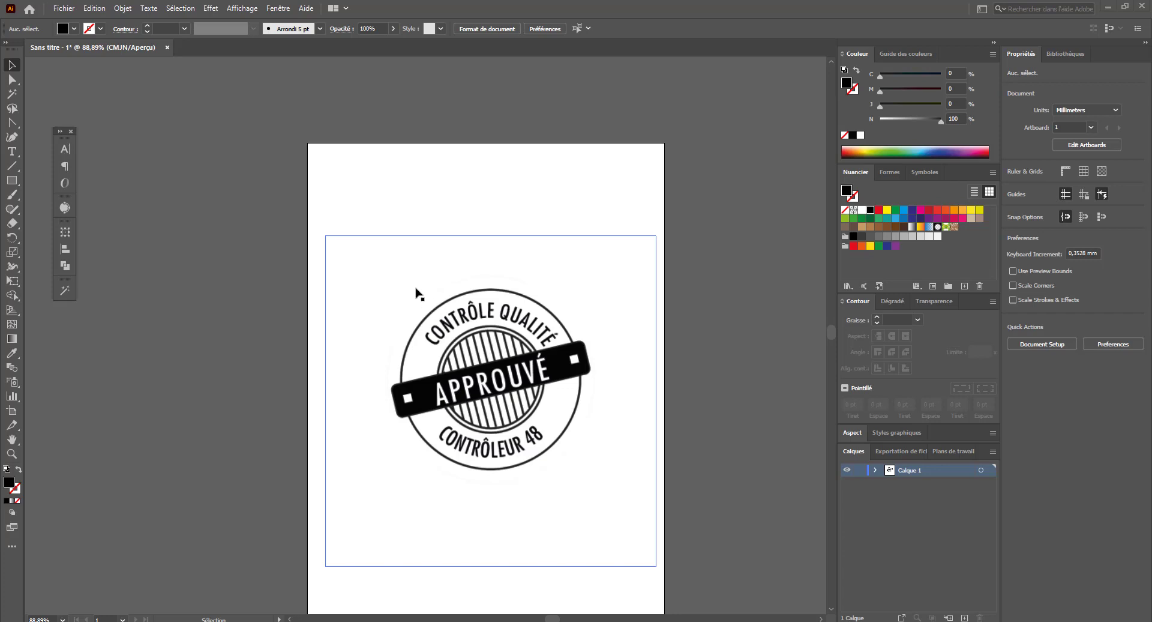
- Detach the type tool group as a floating palette and place it beside the artboard
left_click(12, 152)
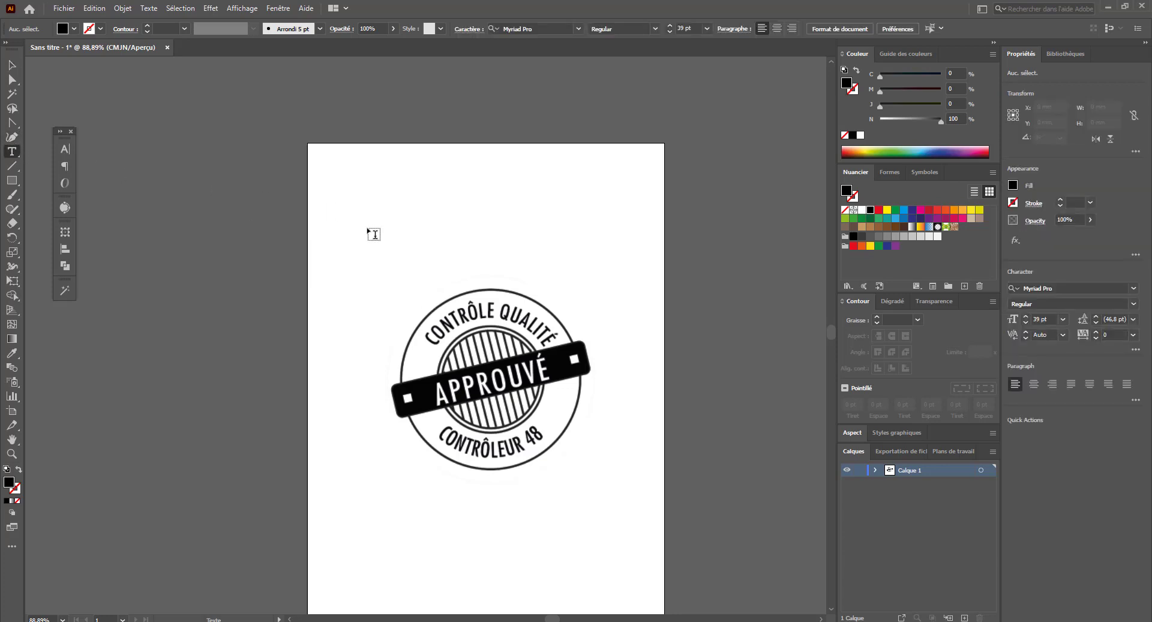
left_click(14, 152)
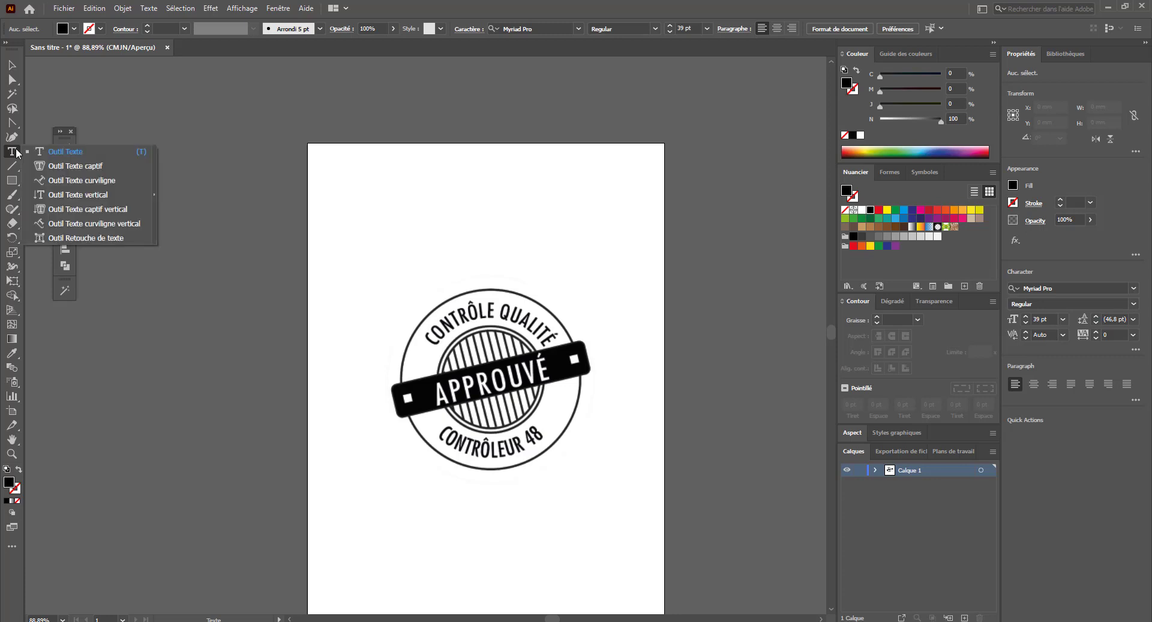
left_click(154, 194)
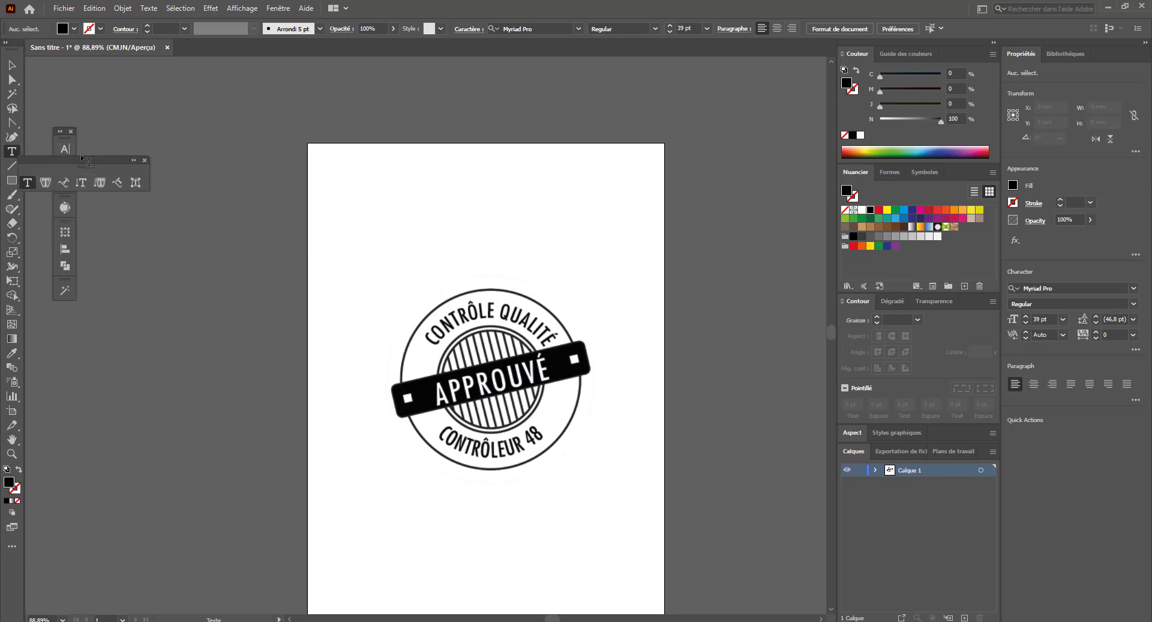
left_click_drag(89, 161, 197, 202)
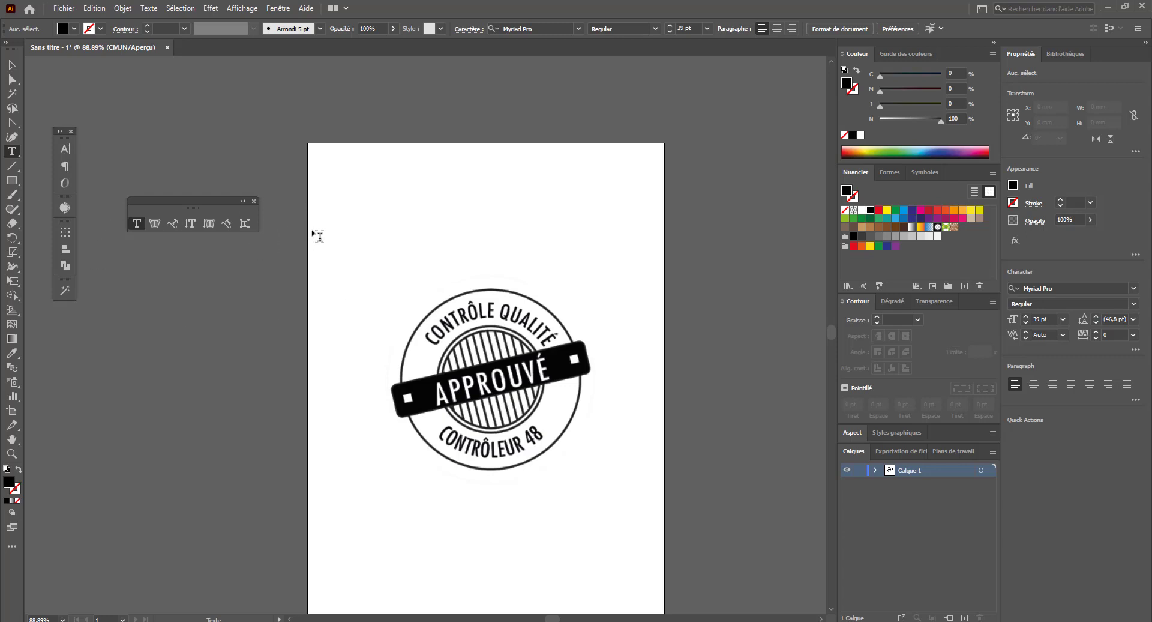
- Move the approval stamp image off the artboard to the empty canvas on its right
left_click(17, 69)
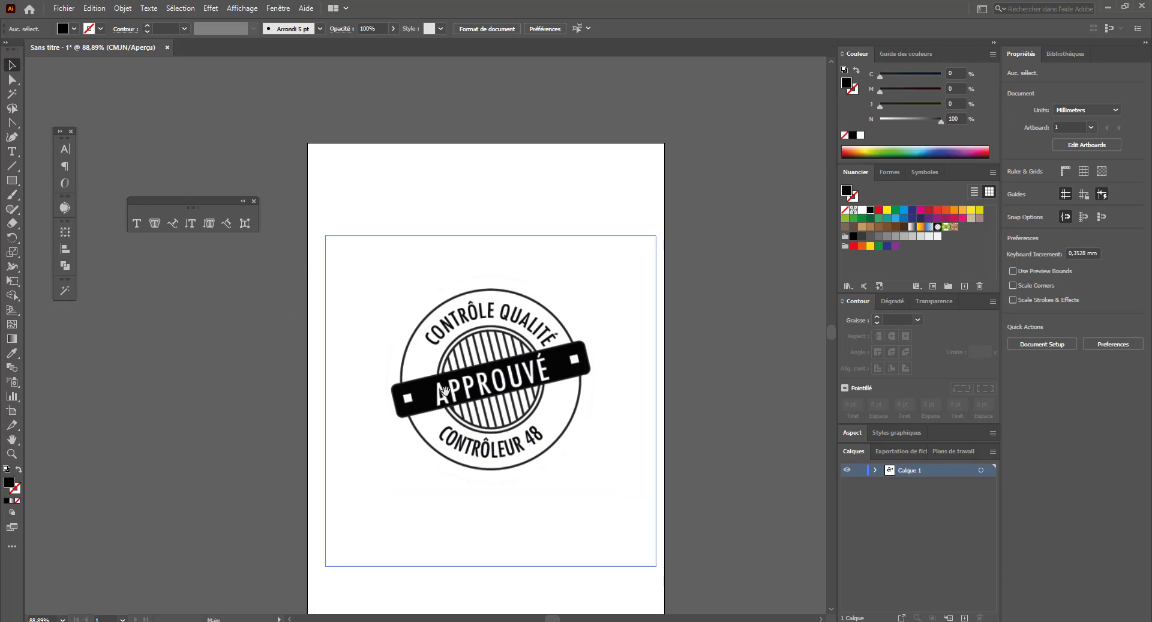
left_click_drag(445, 392, 391, 347)
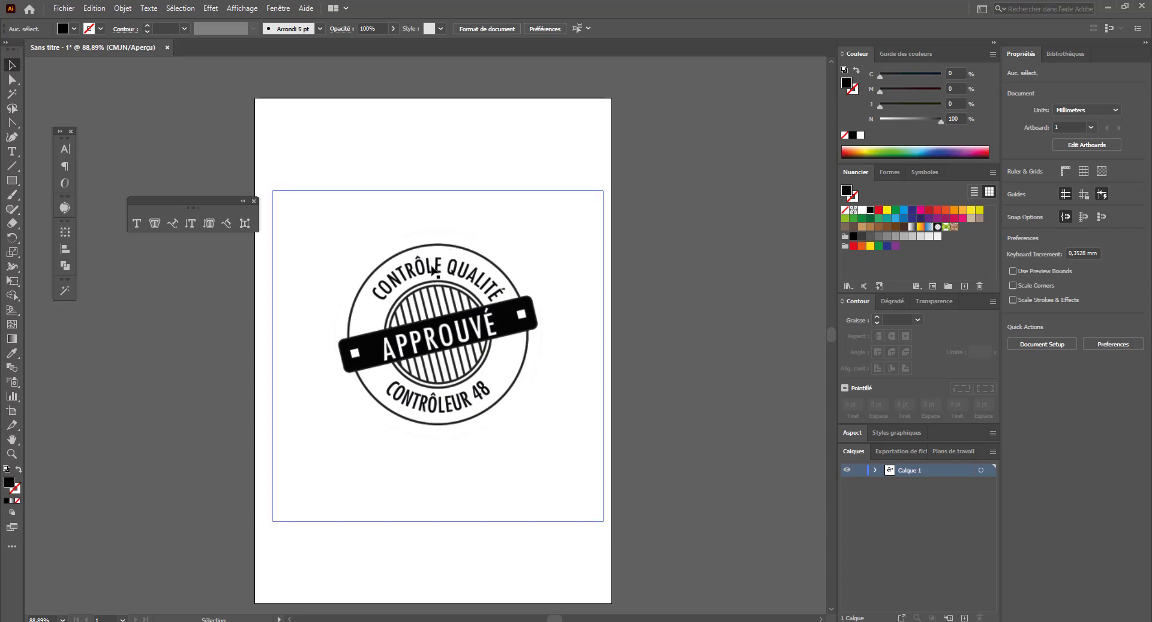
left_click(439, 348)
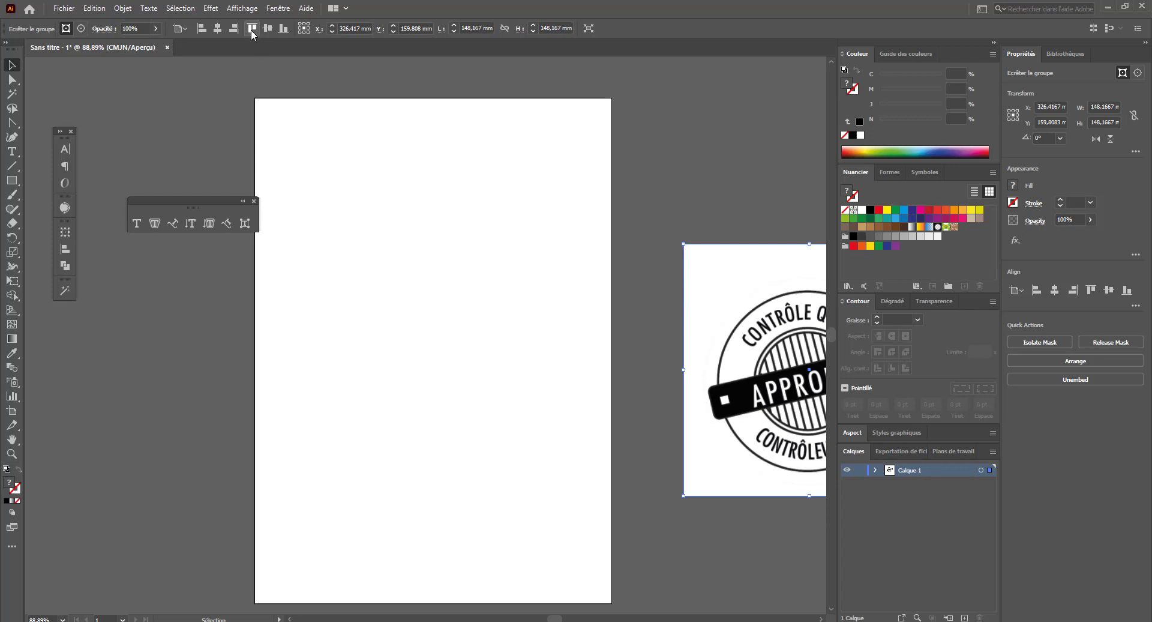
left_click(282, 10)
left_click(285, 12)
left_click(285, 11)
left_click(285, 12)
- Place a line of placeholder point text in the upper part of the artboard and delete it
left_click(11, 151)
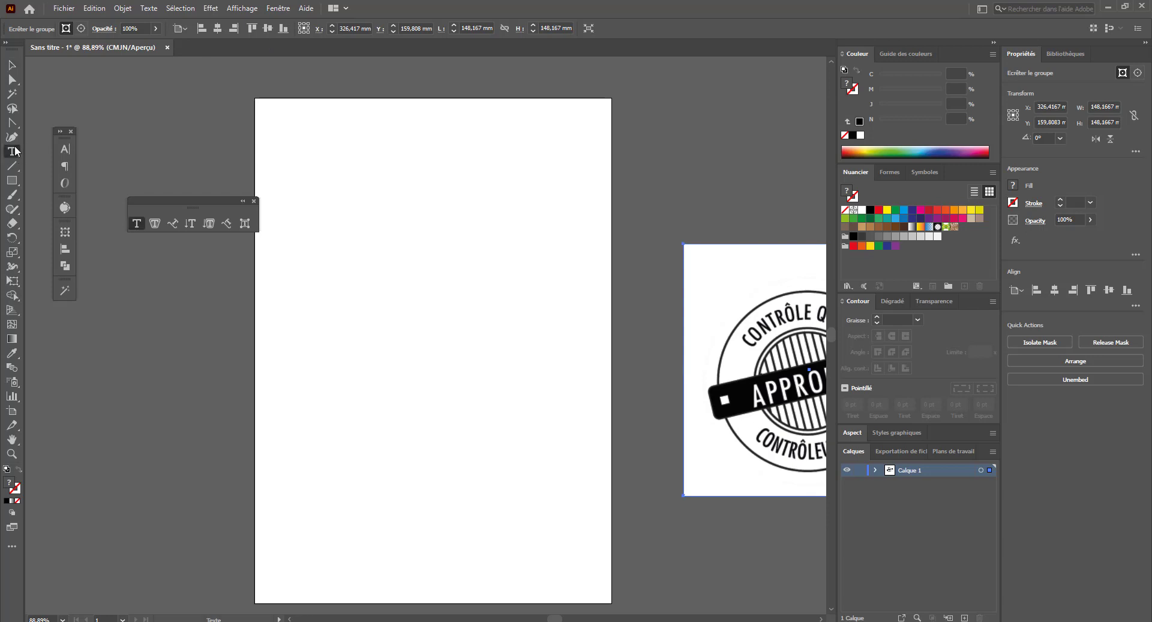
left_click(384, 196)
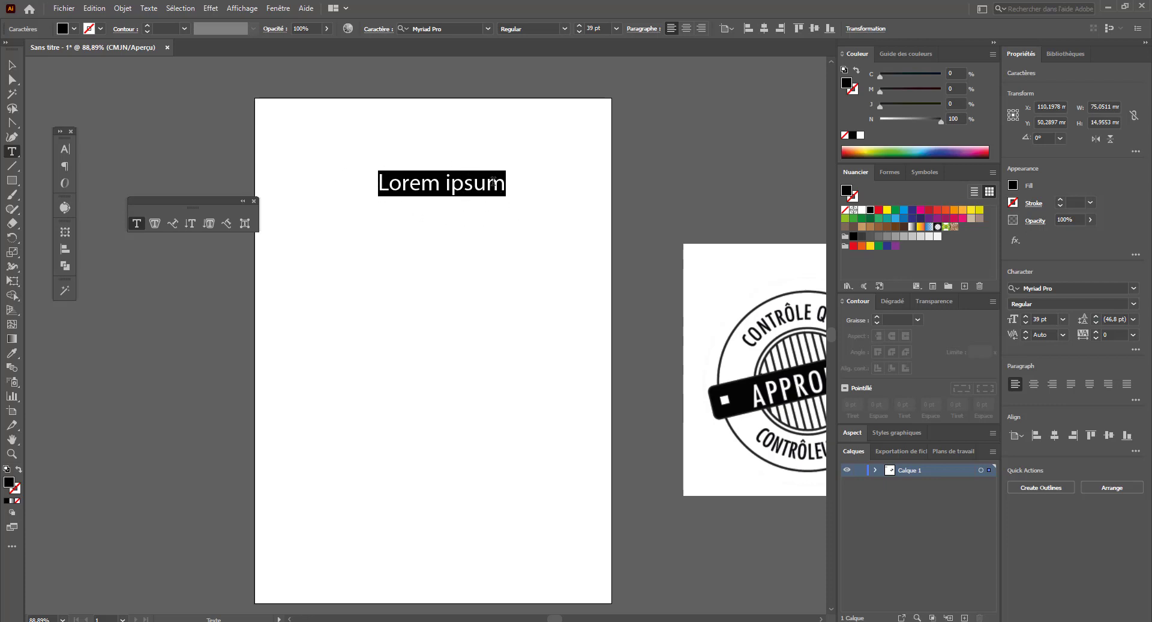
left_click(12, 65)
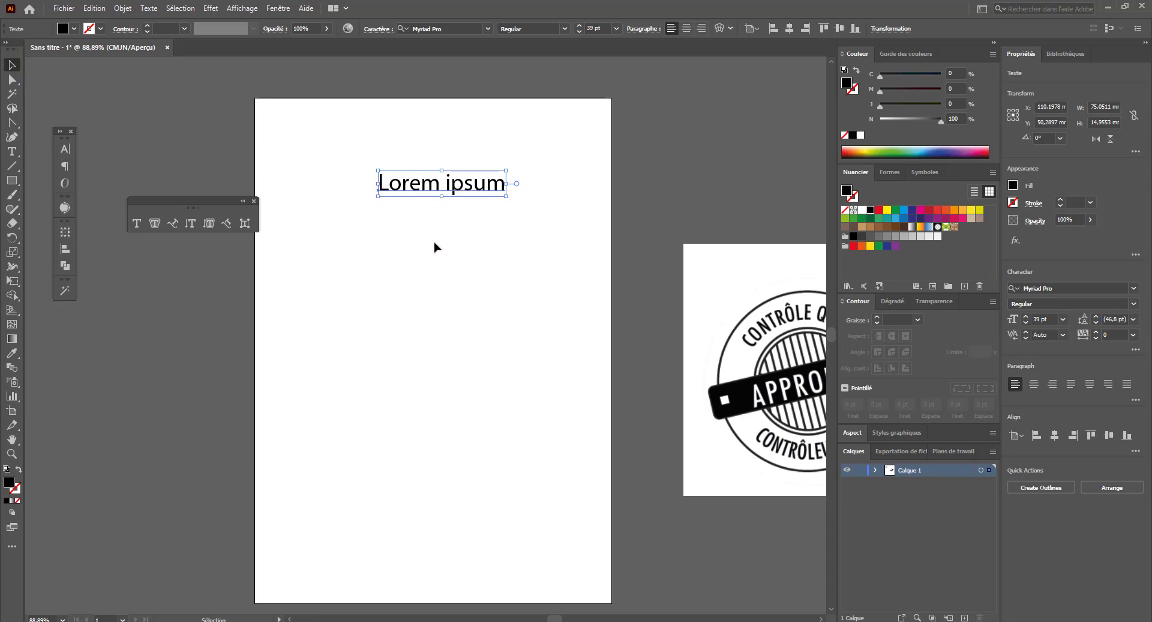
key("Delete")
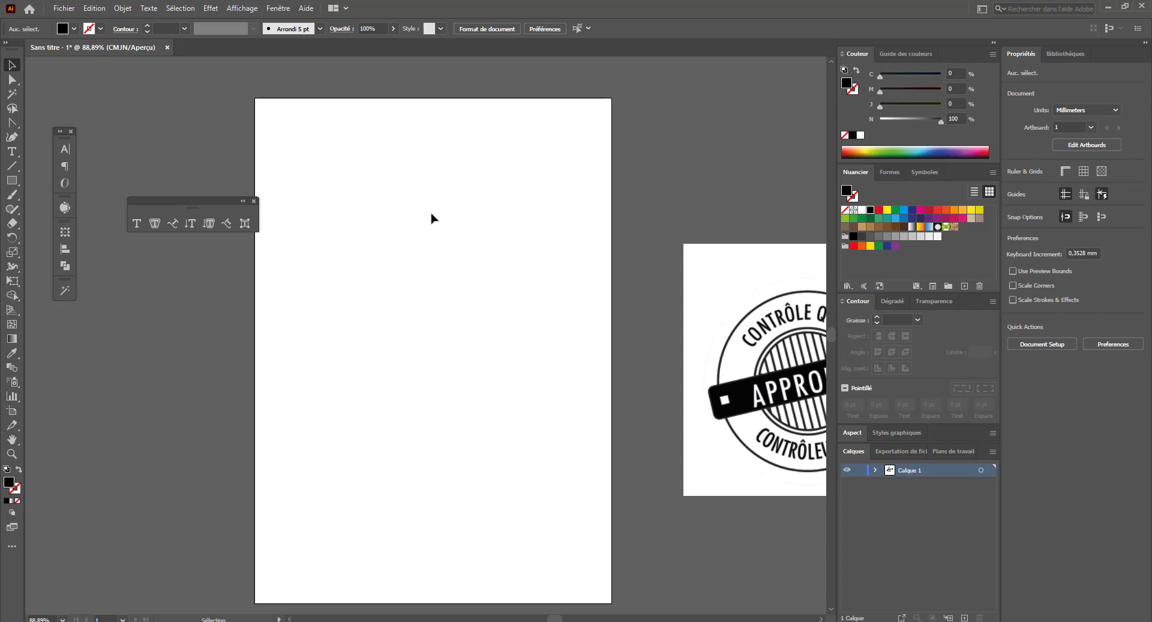
- Draw an area text frame about 147 by 164 mm on the artboard and set its placeholder text to 12 pt
left_click(13, 157)
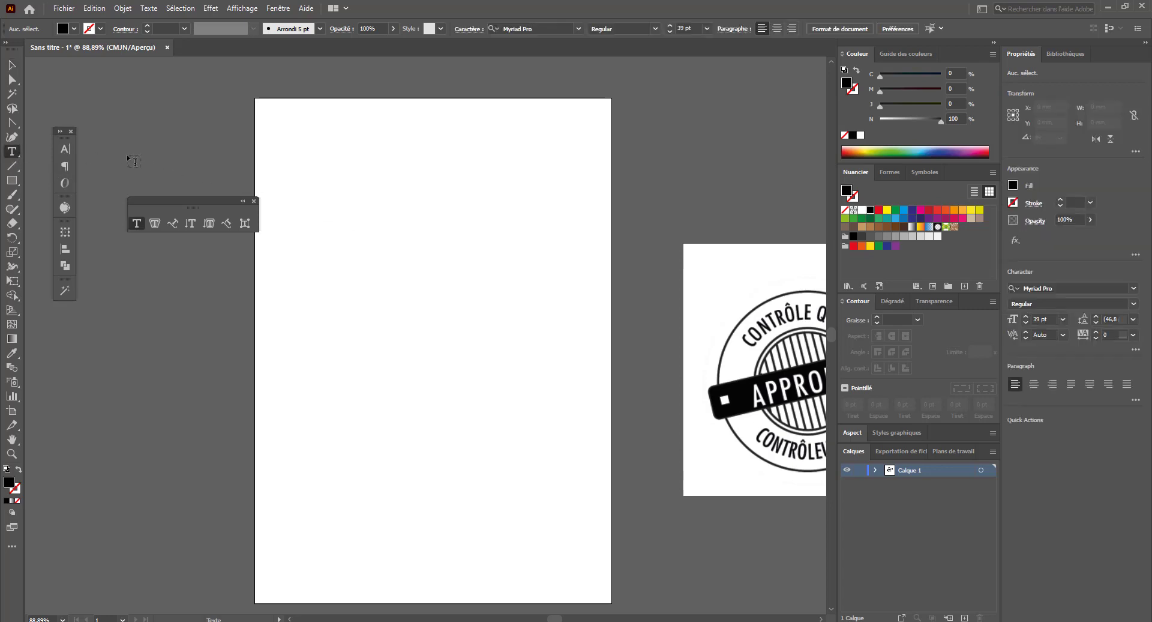
left_click_drag(318, 195, 568, 475)
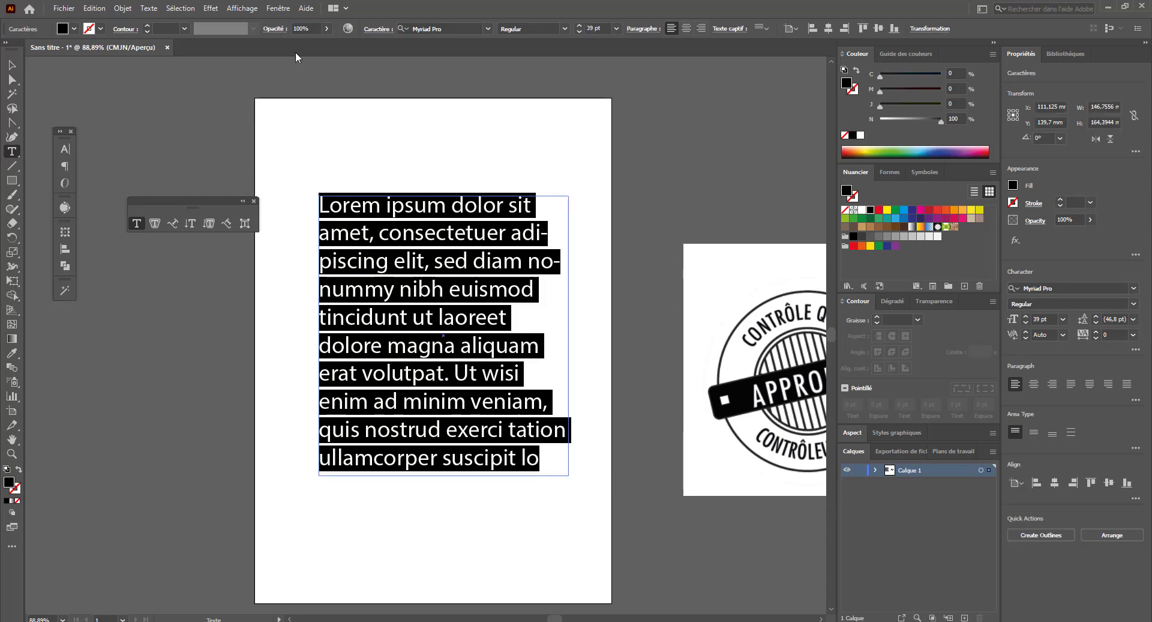
left_click(599, 30)
type("1")
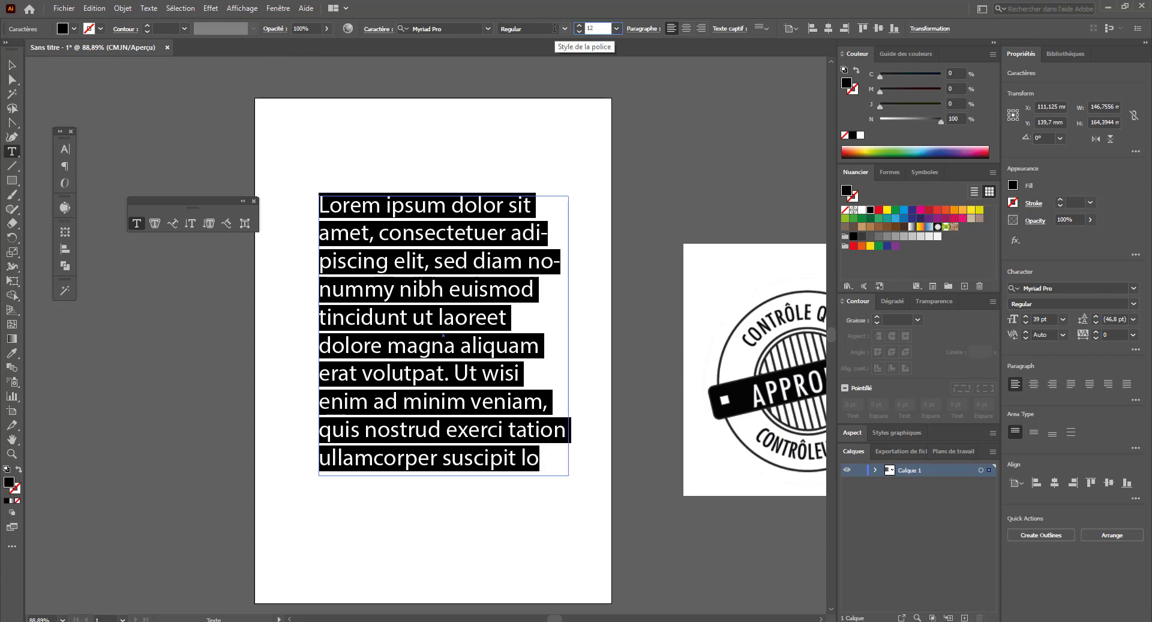
type("2")
key("Return")
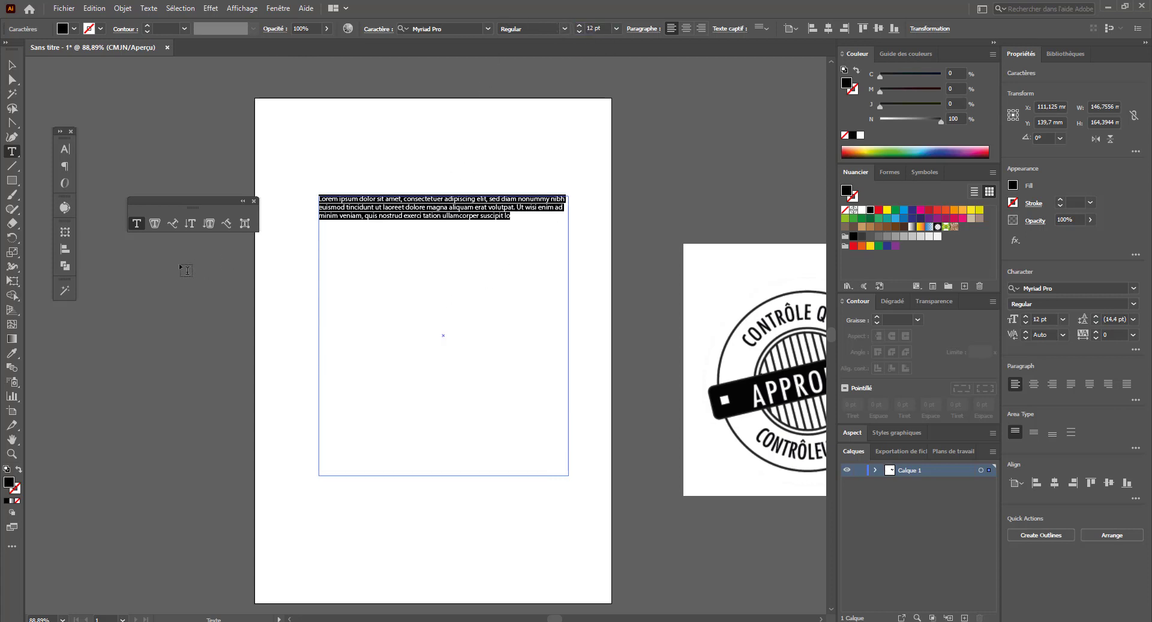
- Narrow the text frame to about 46 mm wide and move it off the artboard to the left
key("Escape")
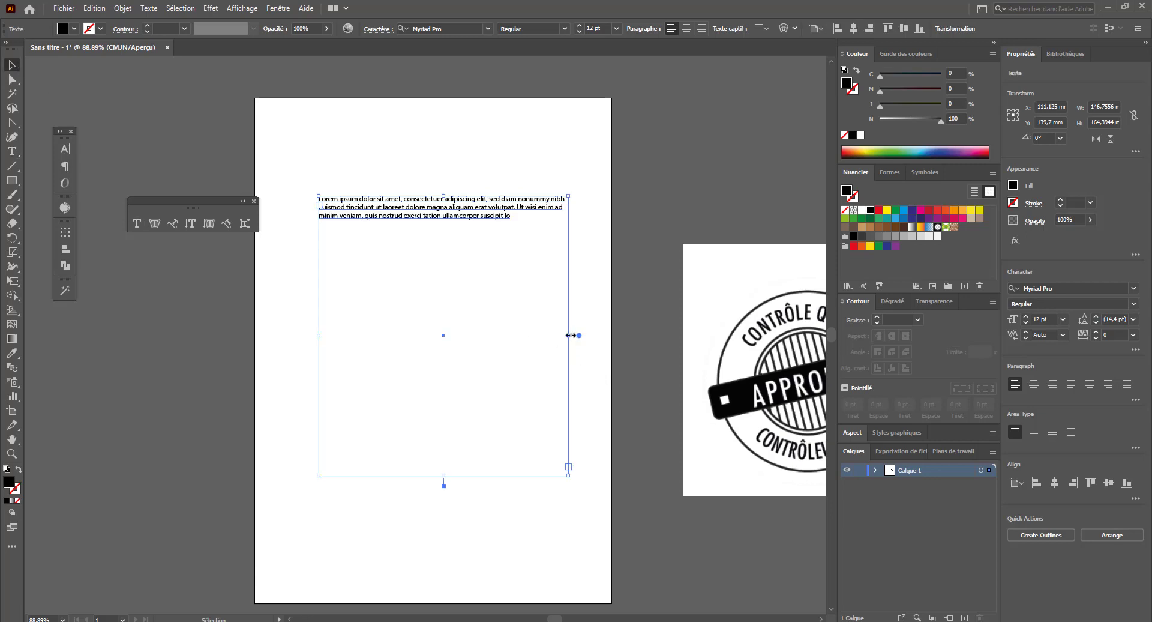
left_click_drag(568, 335, 397, 332)
left_click_drag(368, 221, 161, 313)
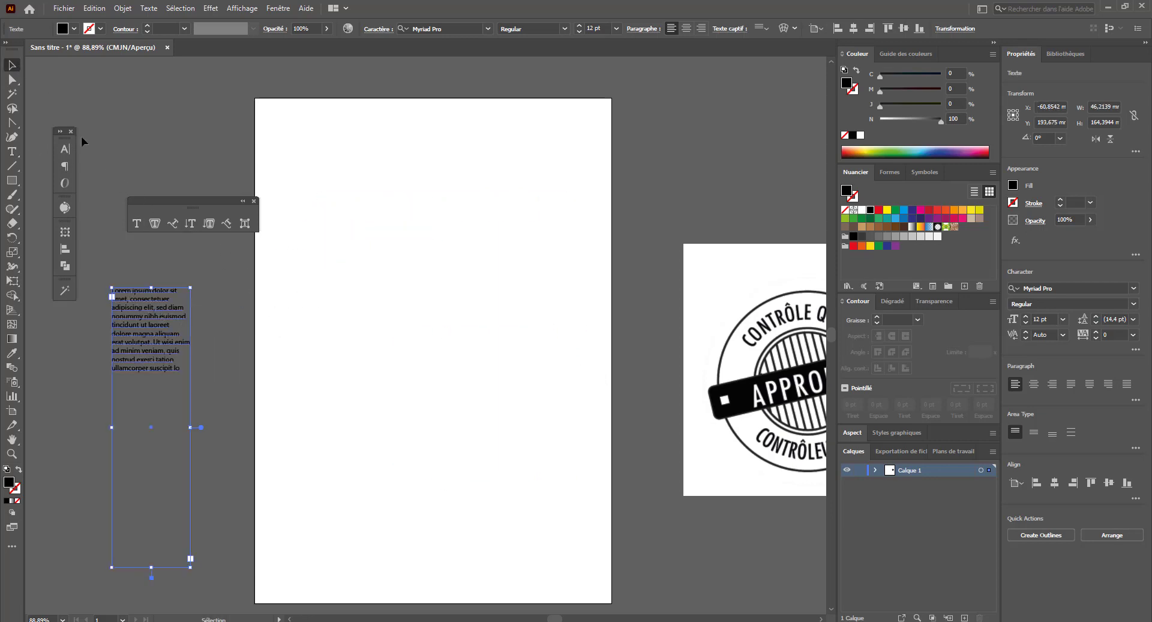
- Activate the Type tool and display the Character (Caractère) settings for the text frame
left_click(138, 223)
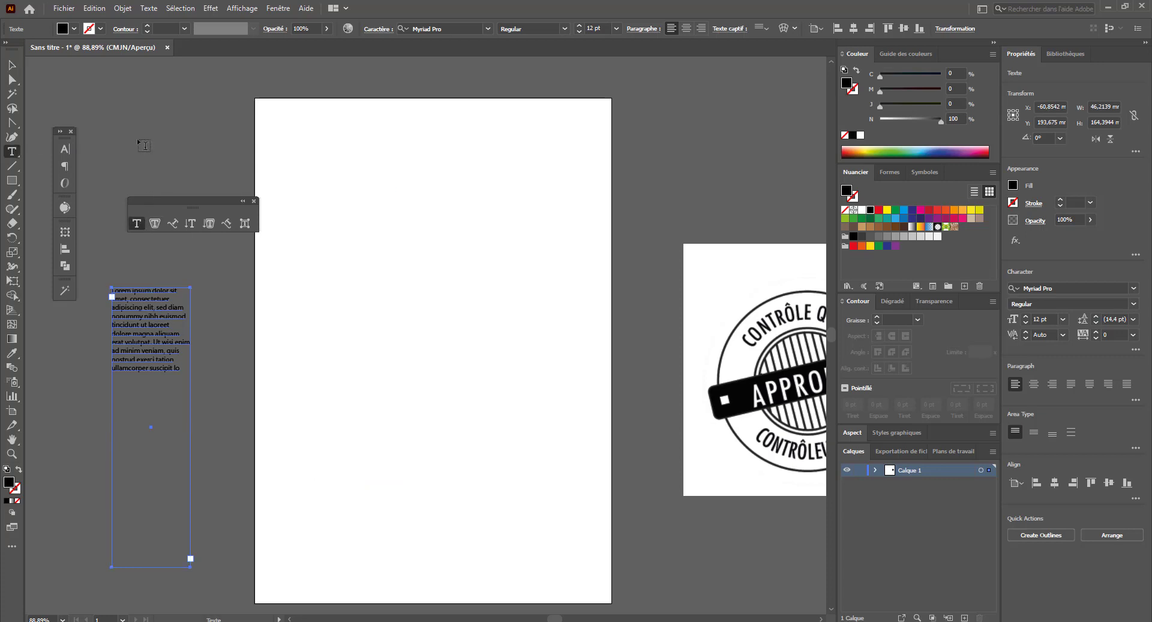
left_click(282, 7)
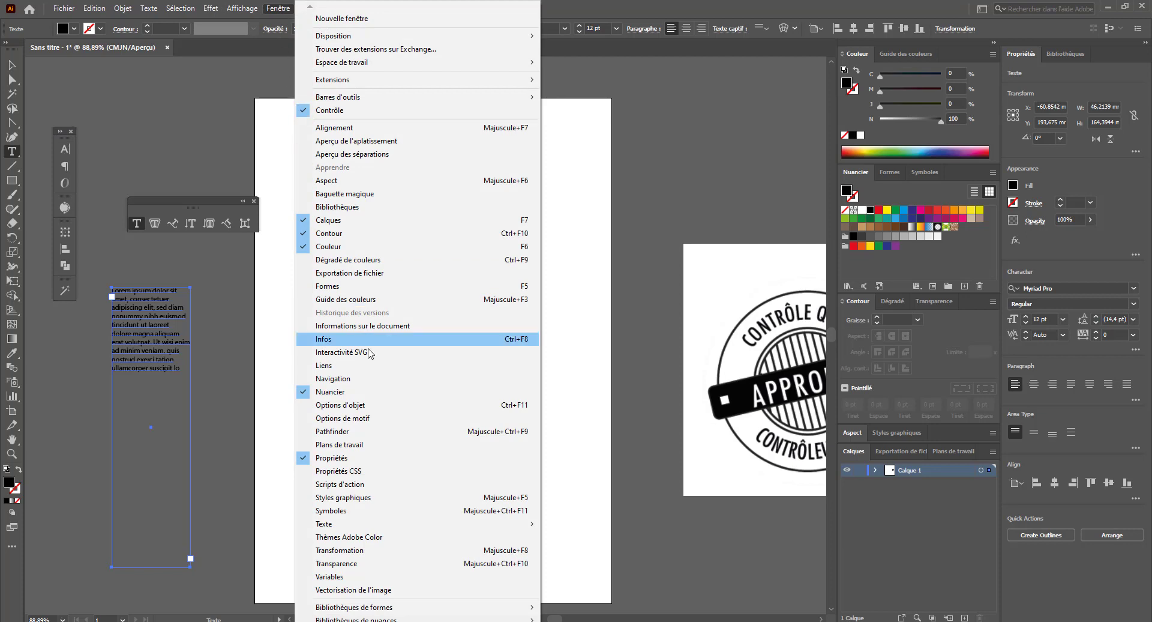
mouse_move(379, 526)
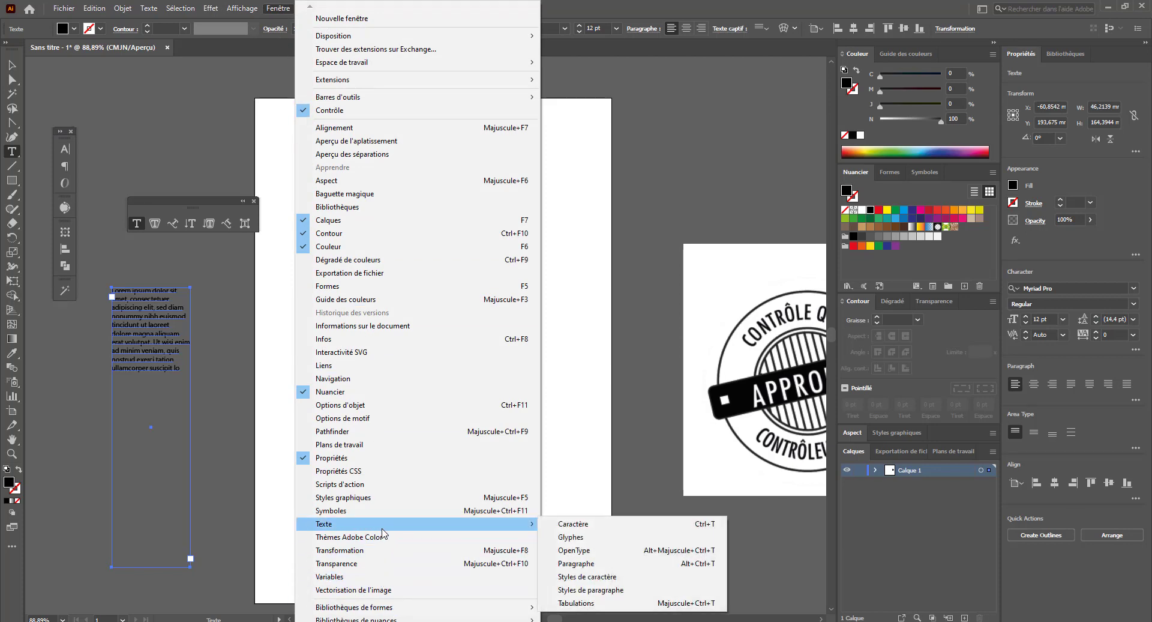
left_click(614, 529)
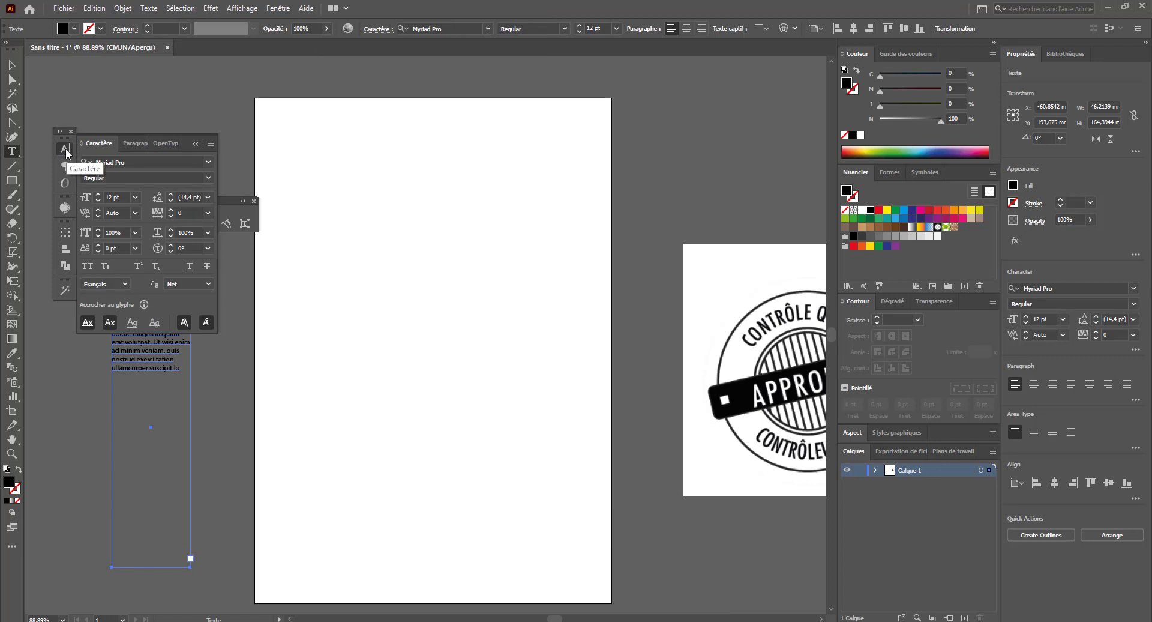
- Review the Character, Paragraph and OpenType settings available for the selected text frame
left_click(65, 181)
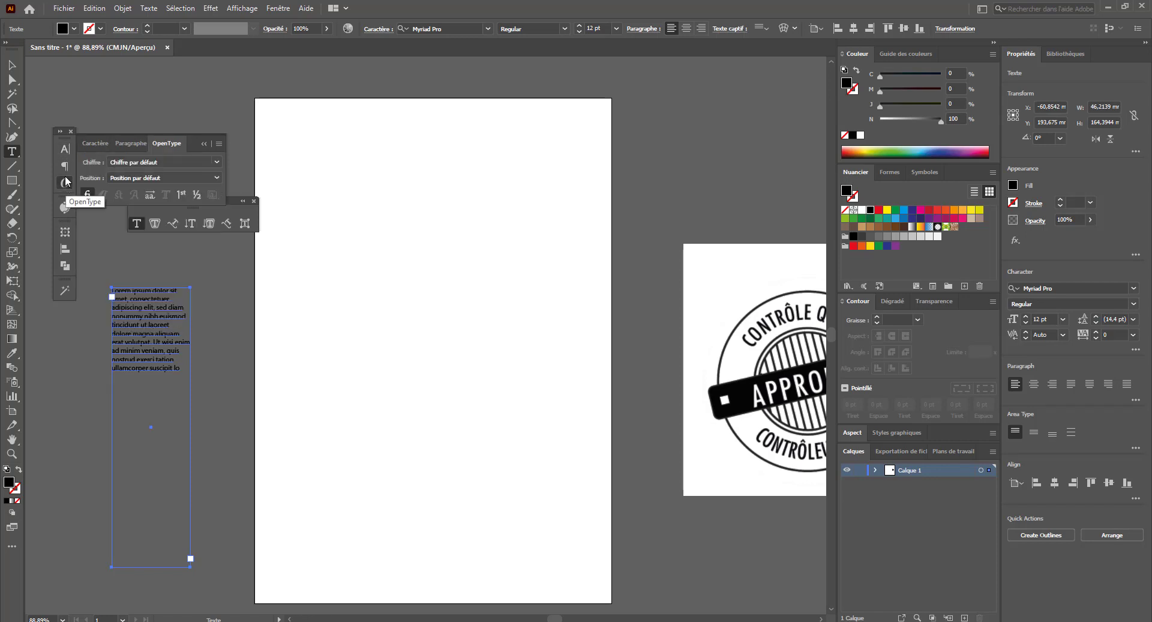
left_click(63, 170)
left_click(62, 148)
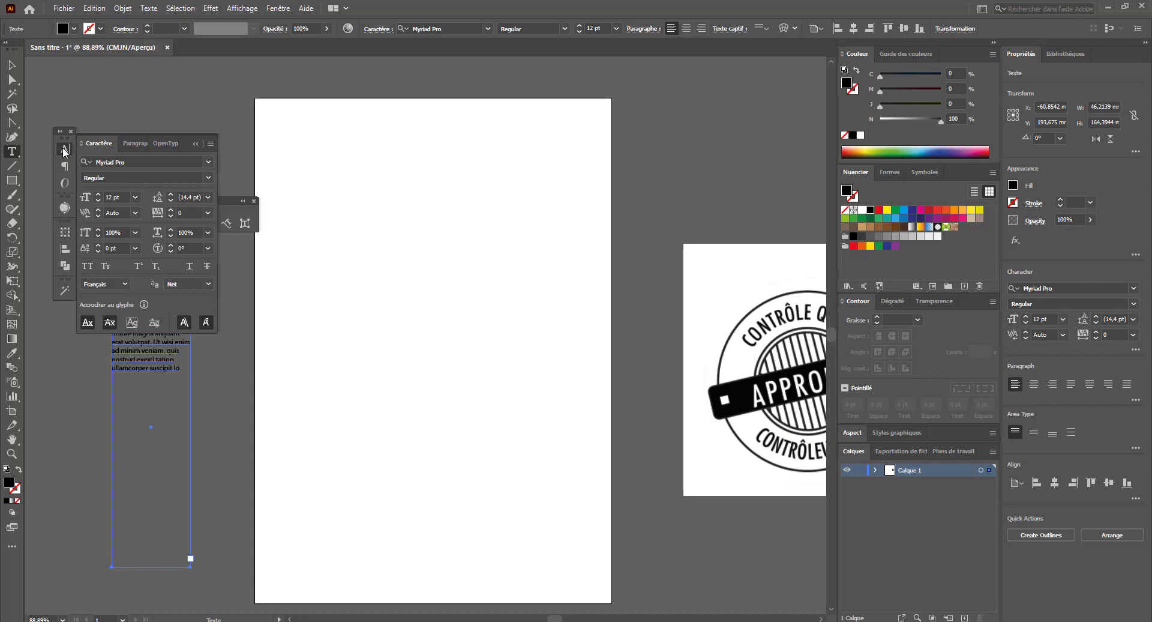
left_click(64, 166)
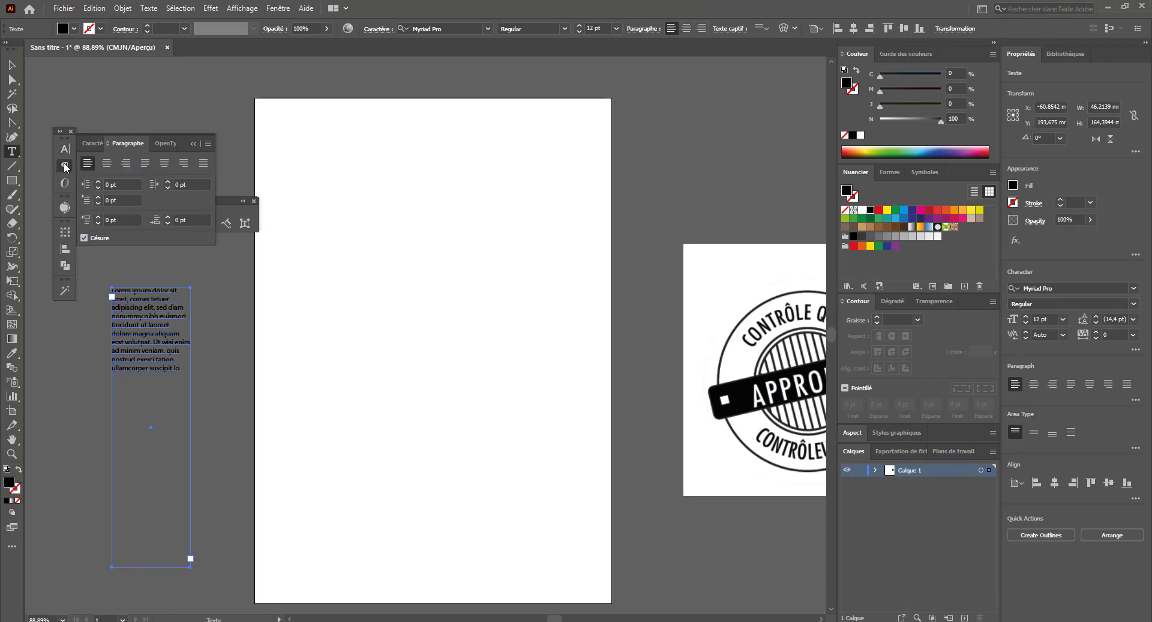
left_click(63, 184)
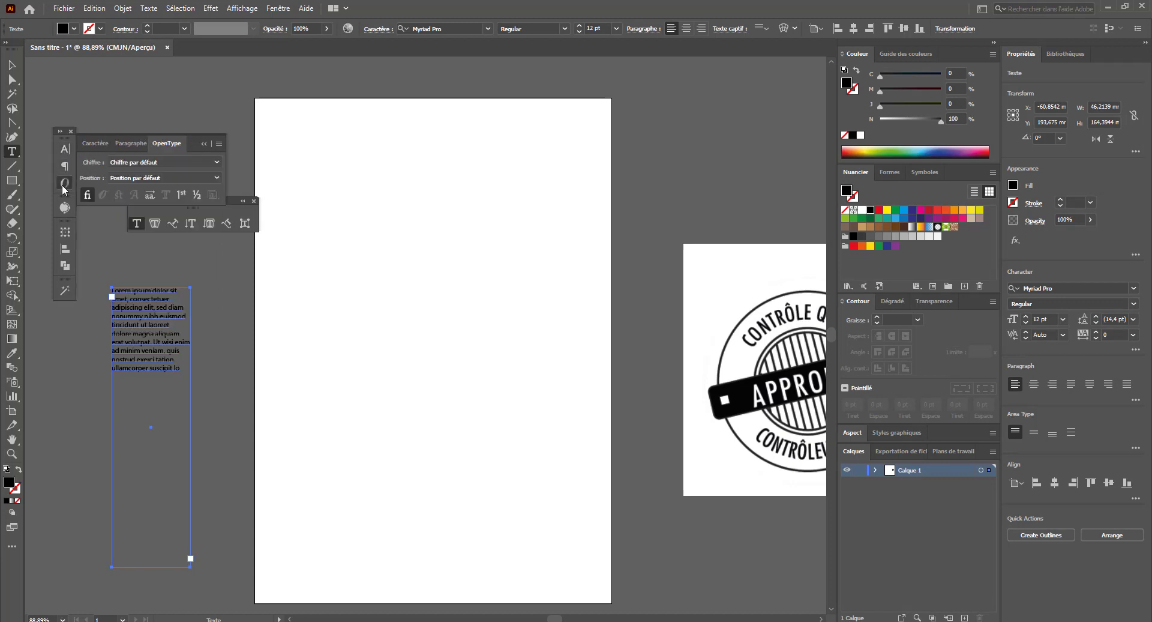
left_click(66, 147)
left_click(131, 143)
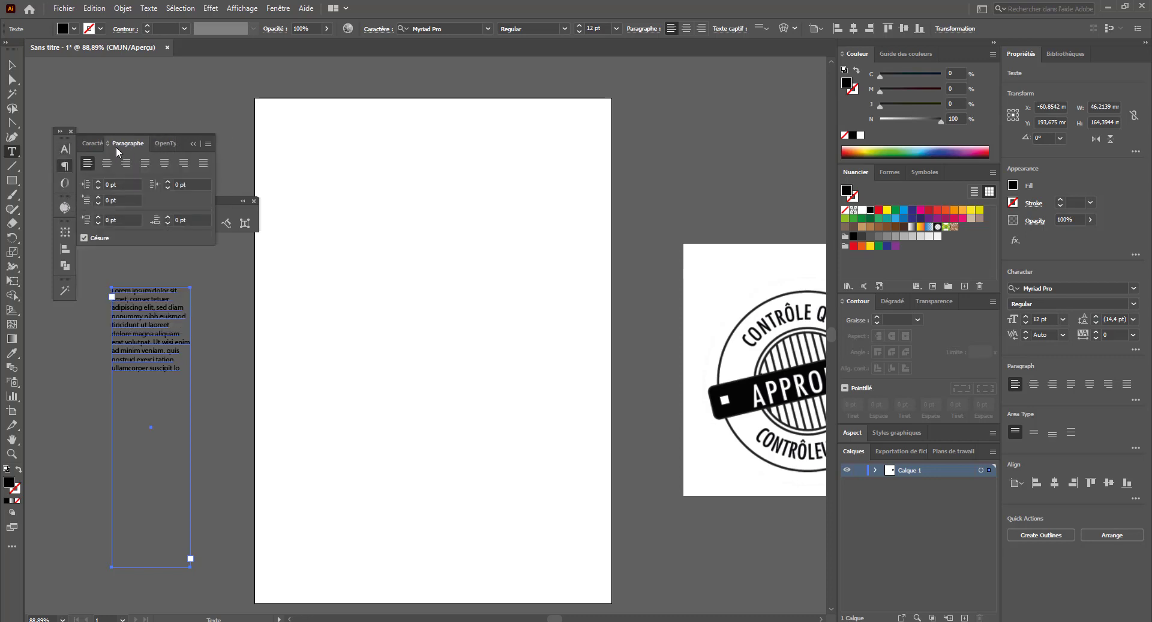
left_click(87, 142)
left_click(125, 143)
left_click(166, 143)
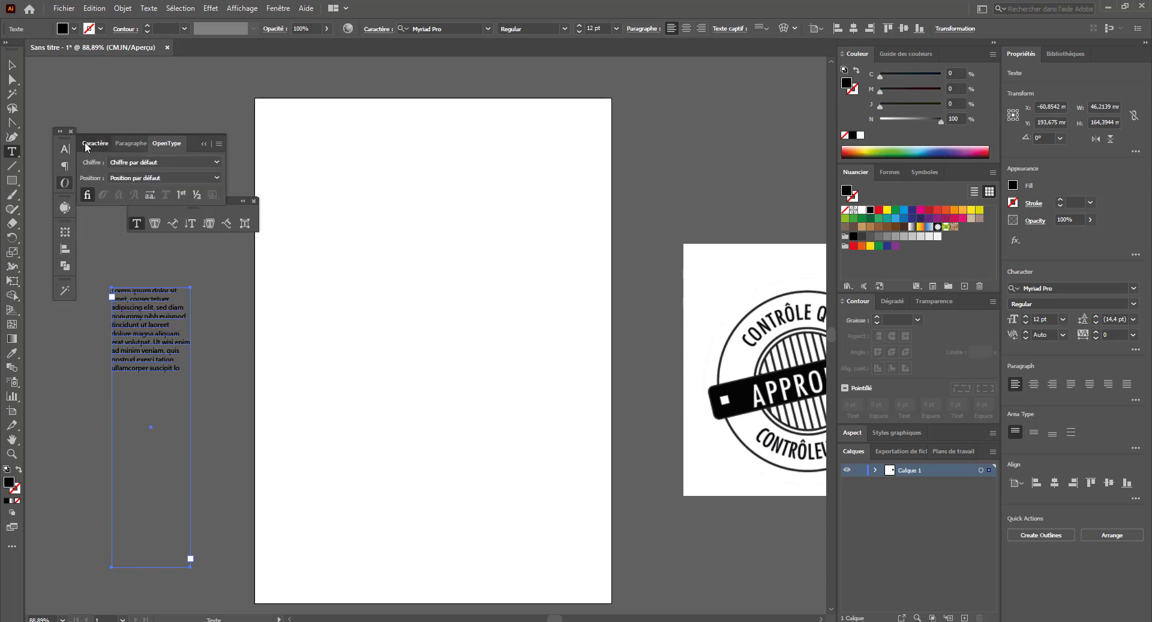
left_click(85, 142)
left_click(120, 143)
left_click(162, 145)
left_click(85, 142)
left_click(117, 143)
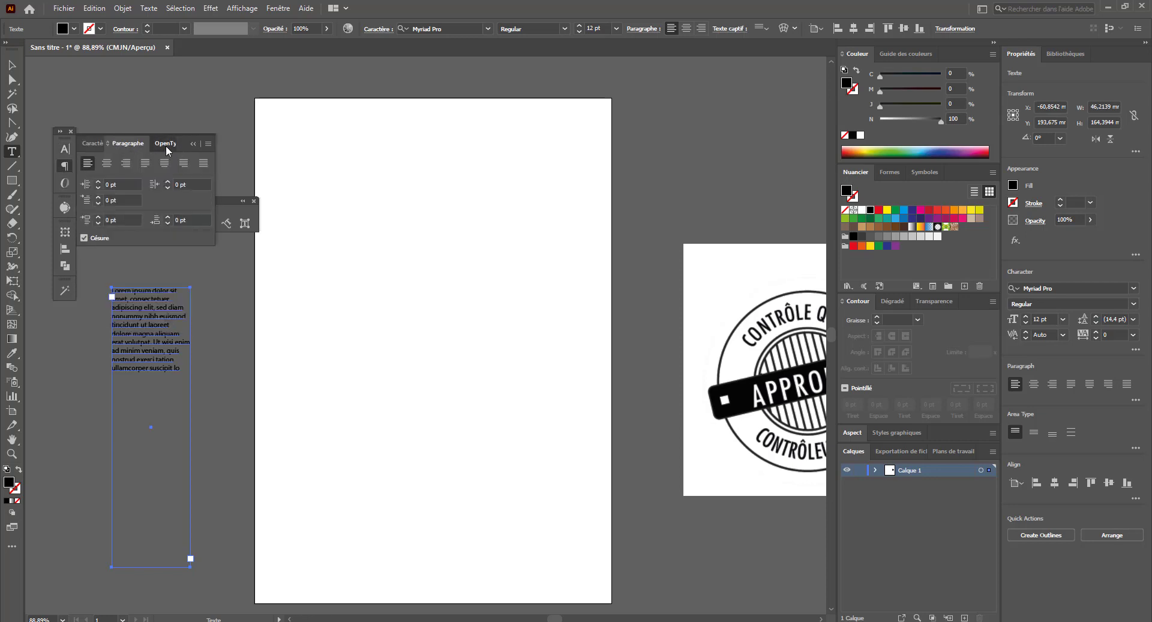
left_click(166, 145)
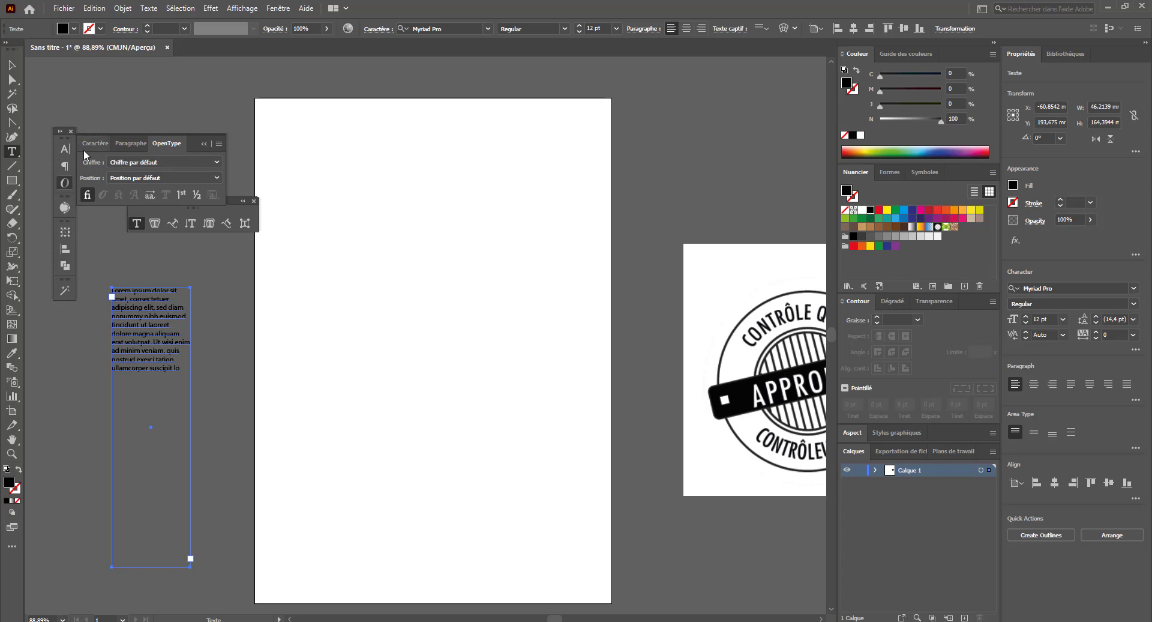
left_click(87, 144)
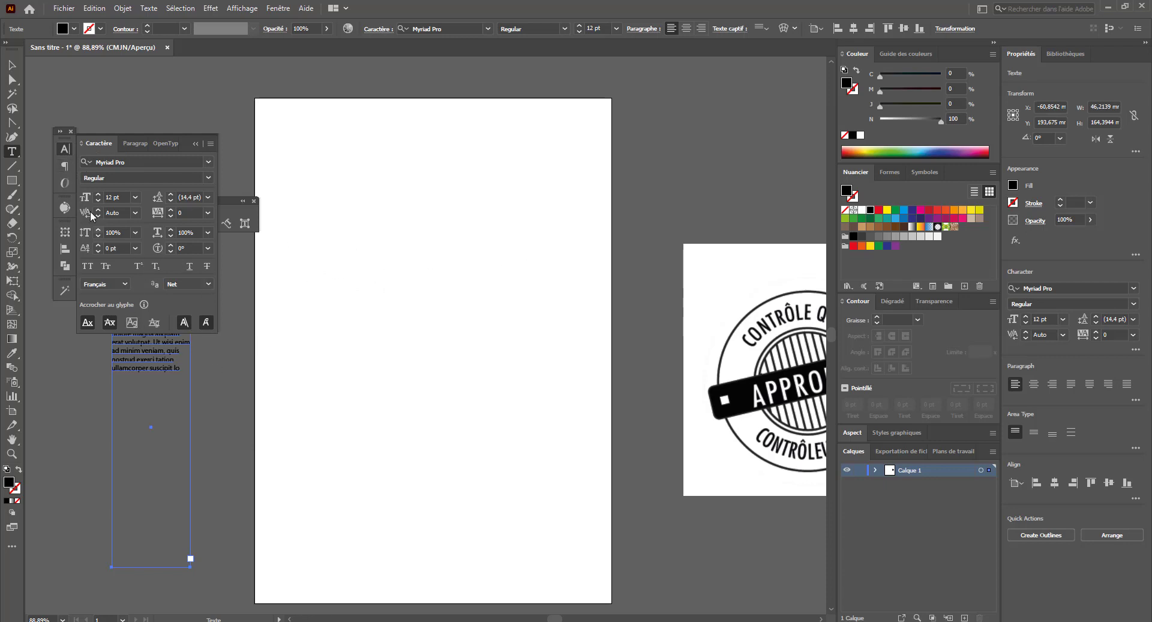
- Move the narrow text frame down beside the artboard, to about X -56 mm and Y 242 mm
left_click(11, 65)
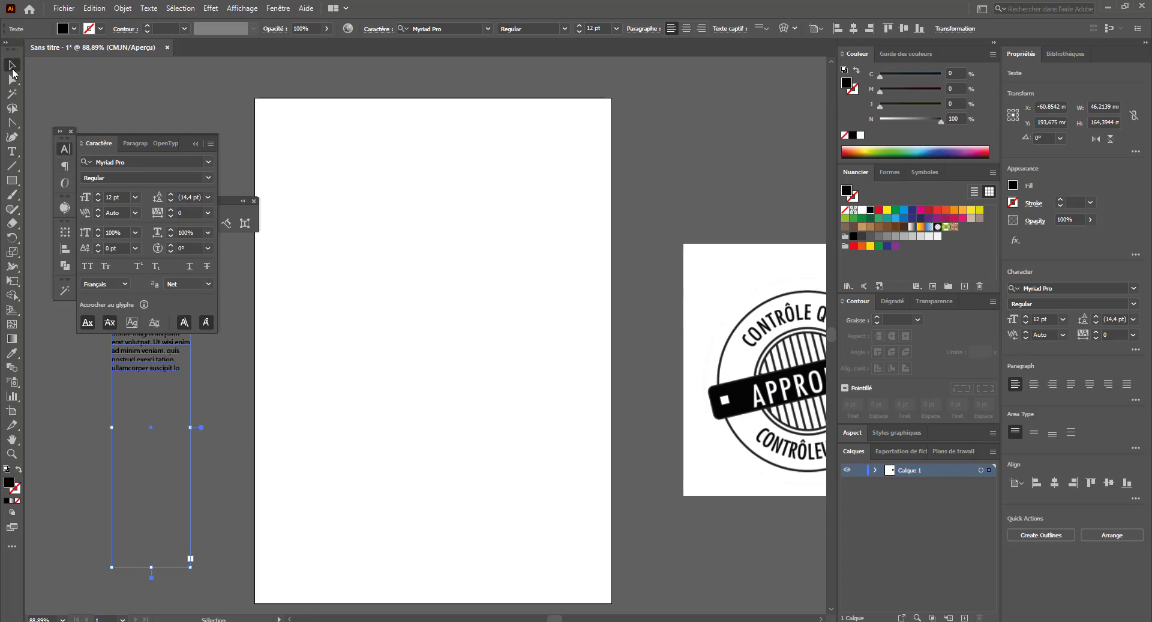
mouse_move(157, 367)
left_mouse_down()
mouse_move(168, 437)
mouse_move(156, 382)
left_mouse_up()
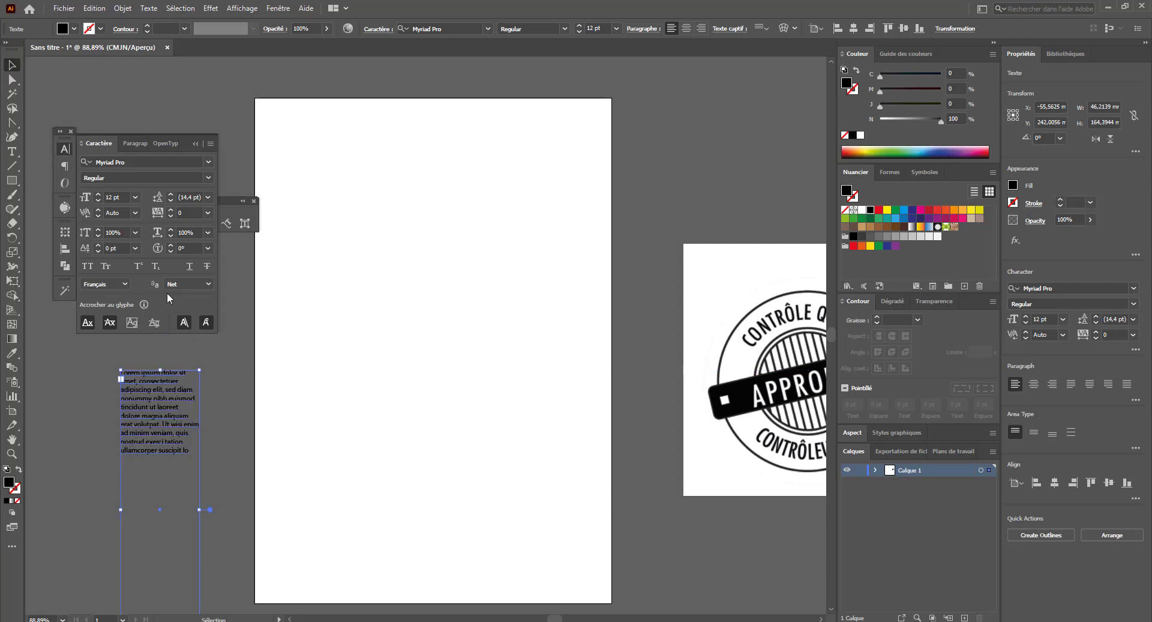
- Reactivate the Type tool, expand the collapsed floating panel group and move it over the artboard
left_click(15, 151)
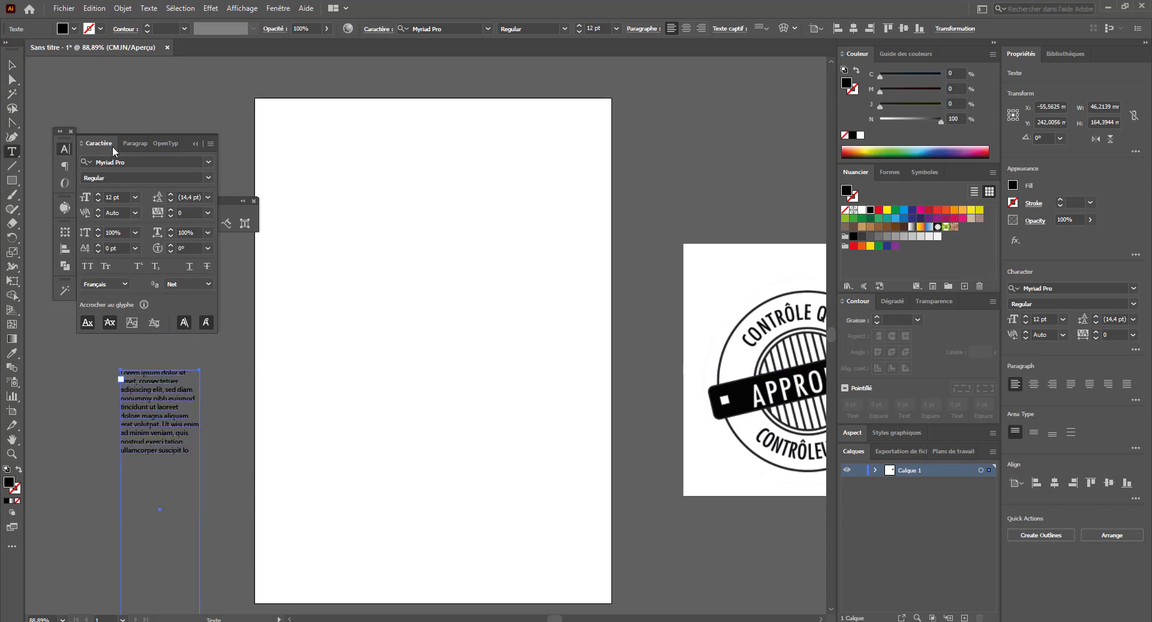
left_click(60, 132)
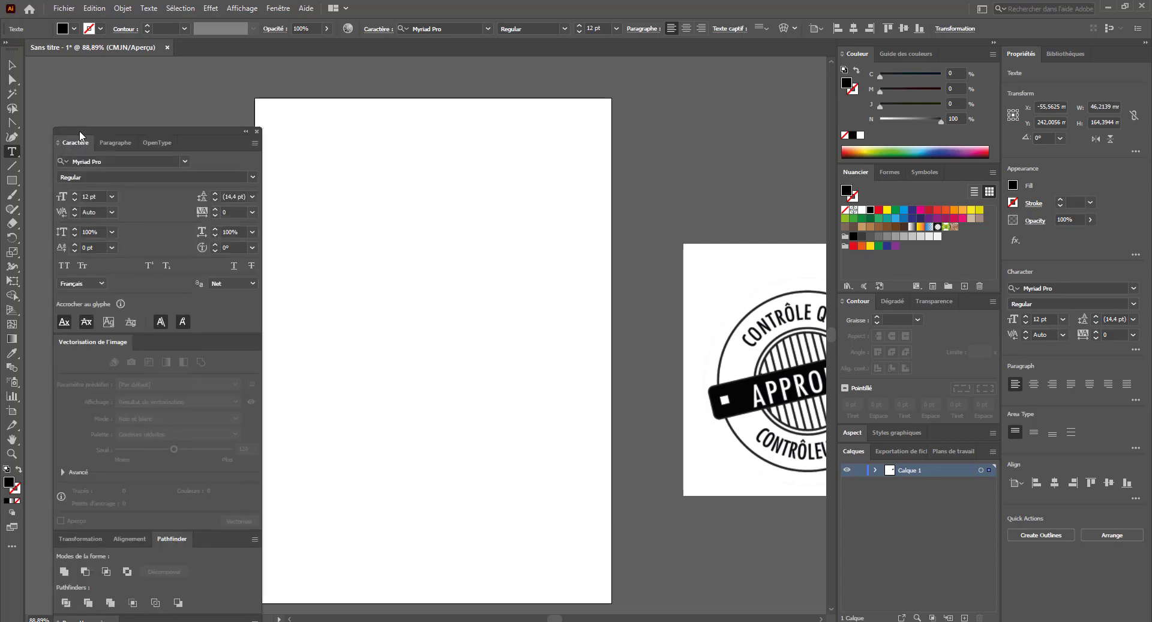
left_click_drag(76, 131, 413, 88)
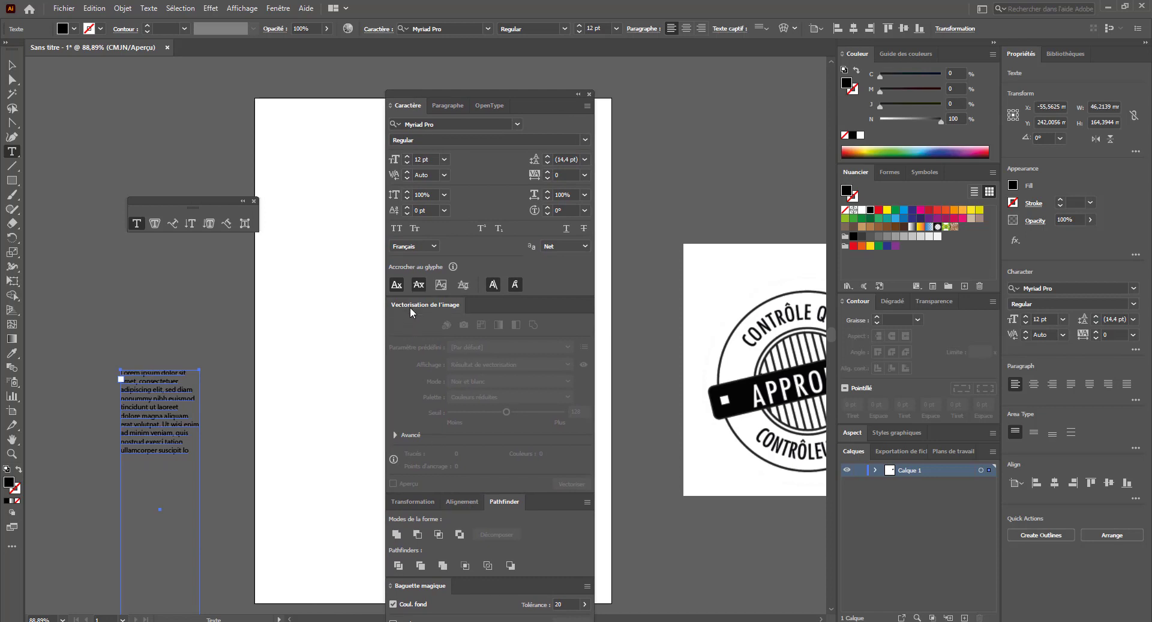
- Collapse the image-trace and Pathfinder panels, reduce the Magic Wand options, and move the floating panel group lower on the artboard
double_click(410, 307)
double_click(495, 323)
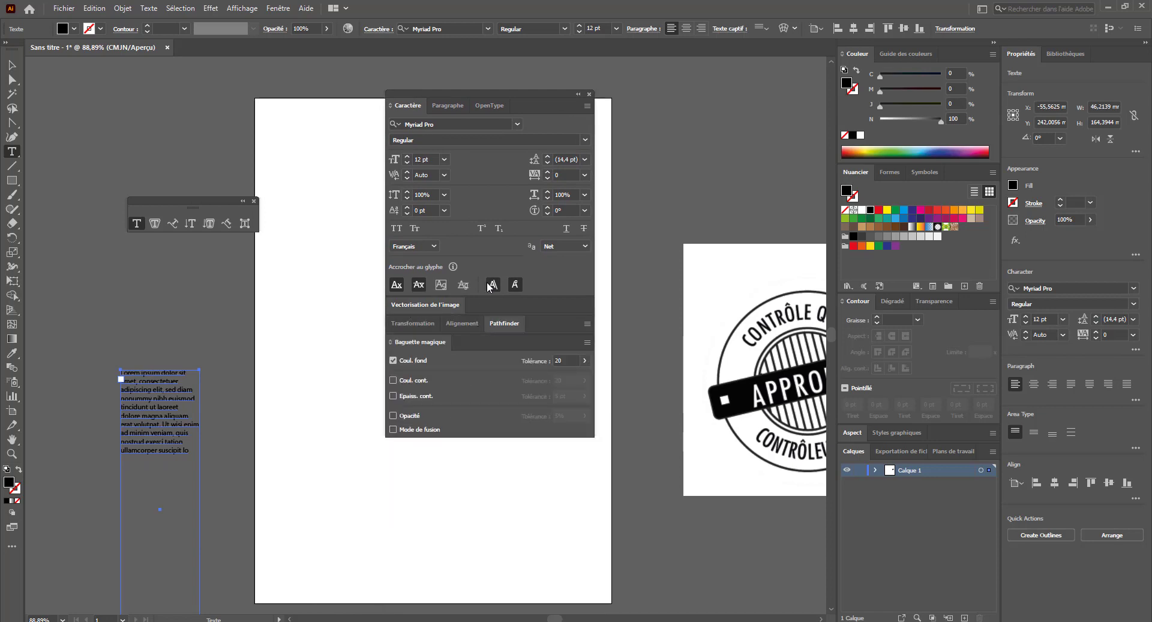
left_click(419, 344)
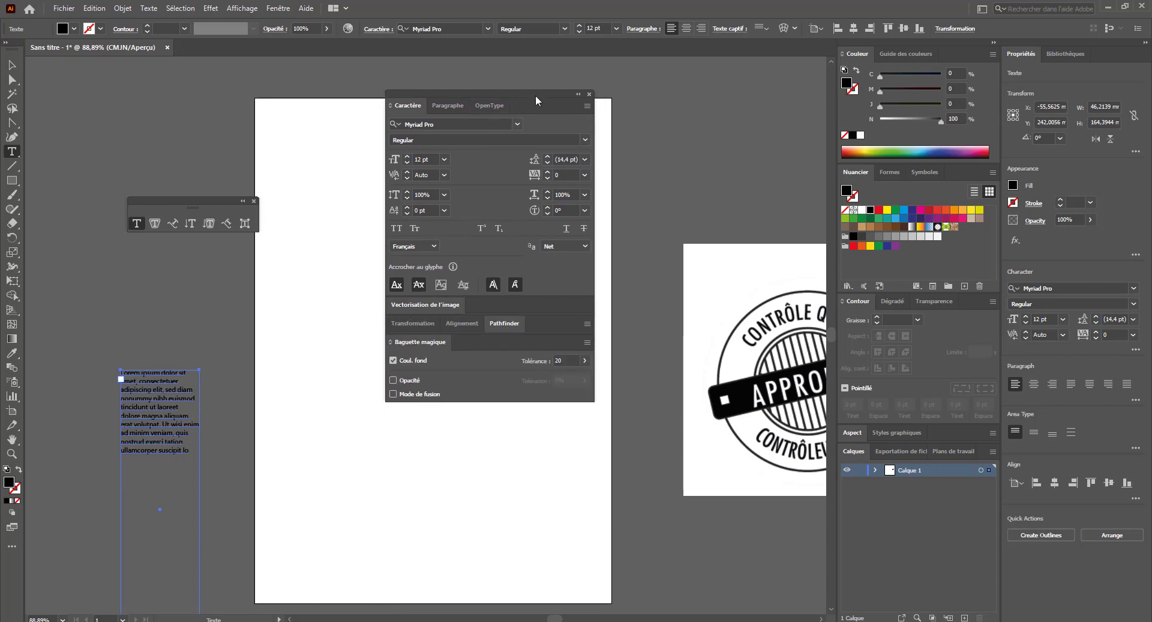
left_click_drag(535, 95, 507, 229)
- Look through the Paragraph, OpenType and Character settings and move the floating panel group beside the artboard, partly over the stamp image
left_click(419, 240)
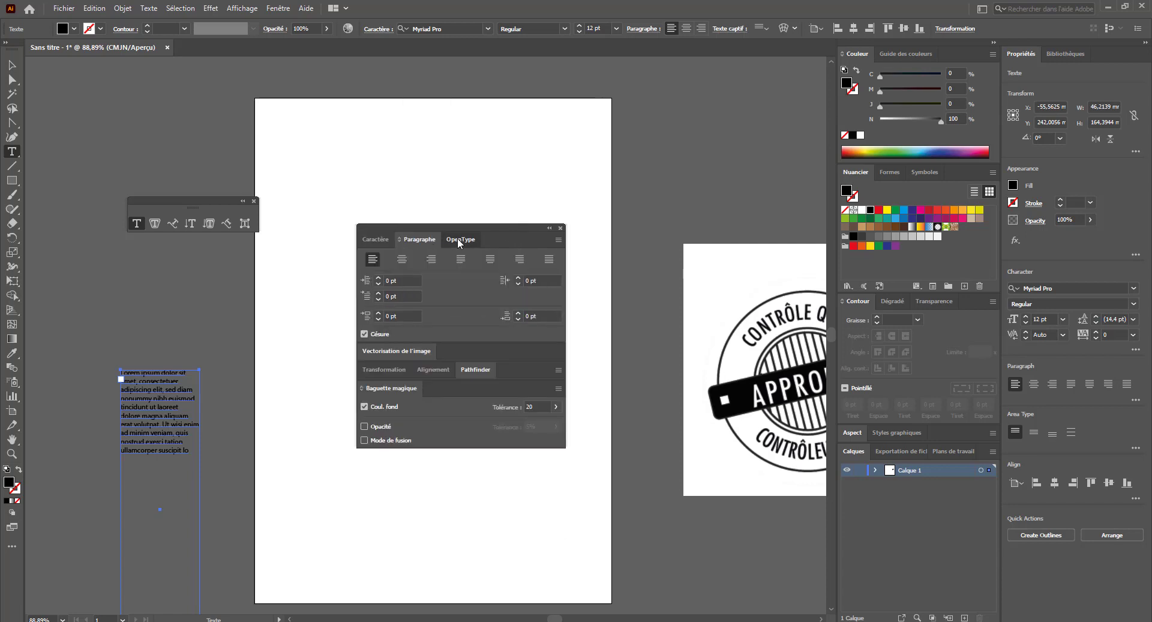
left_click(457, 239)
left_click(384, 239)
left_click(413, 239)
left_click(458, 239)
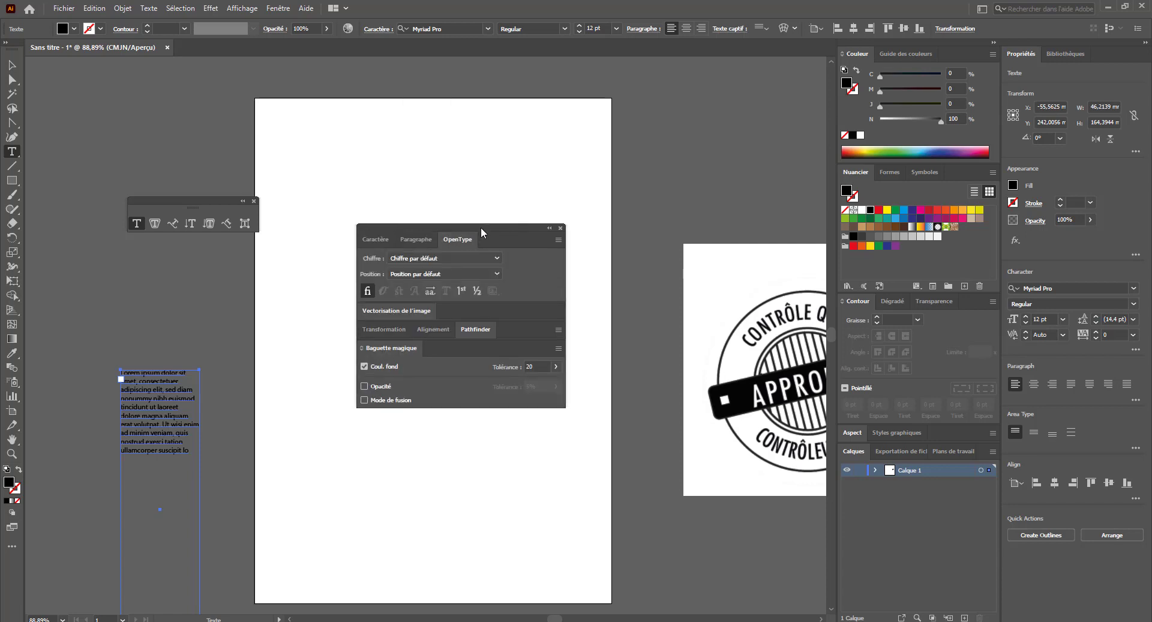
left_click_drag(480, 228, 690, 295)
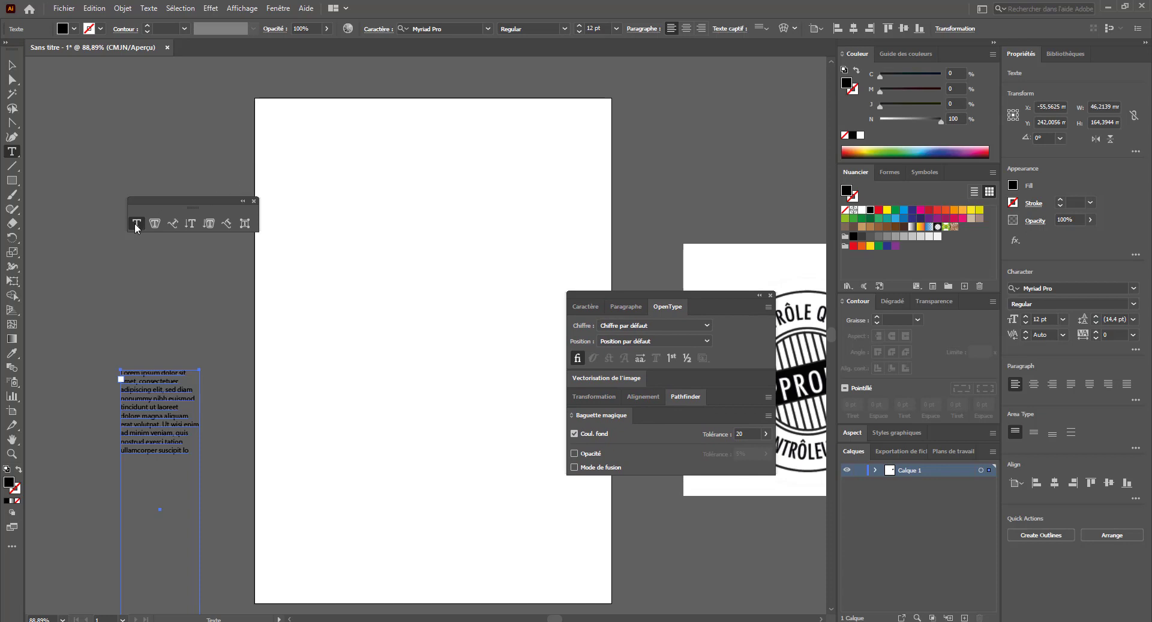
- Place a point-text line reading "Je suis infographistes unis" in the upper part of the artboard
left_click(379, 264)
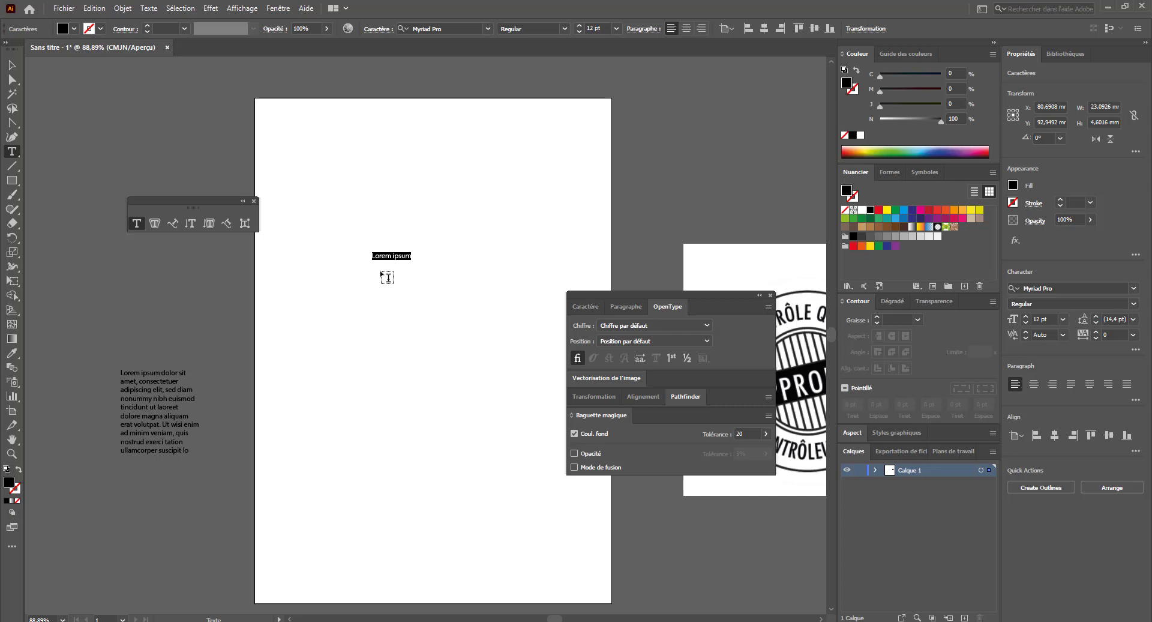
type("Je suis")
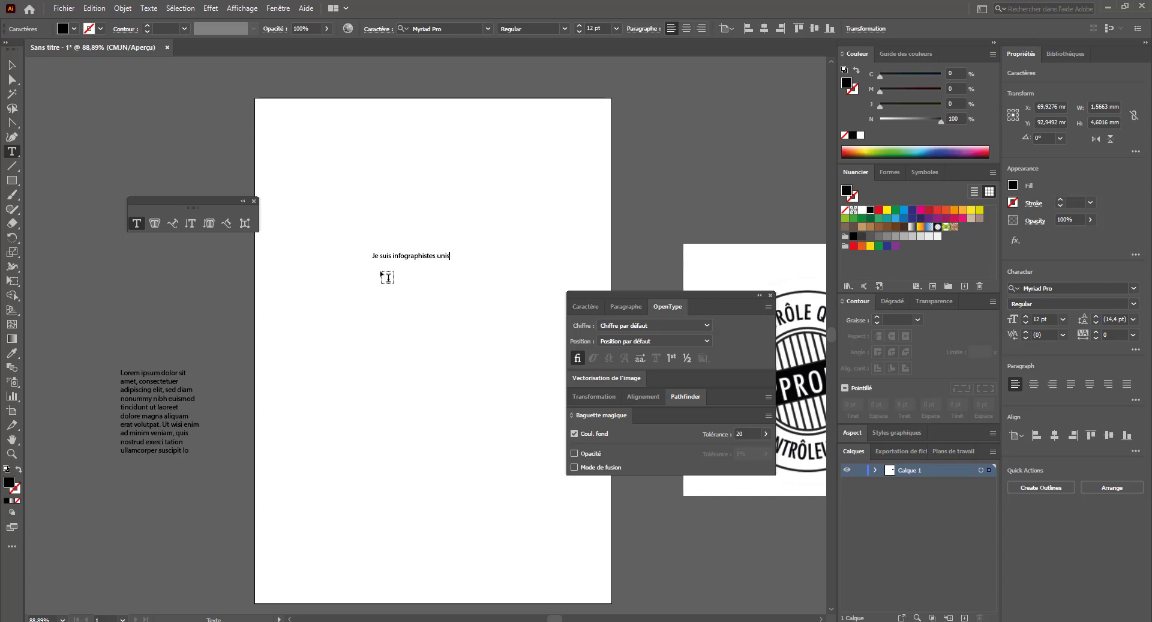
key("Escape")
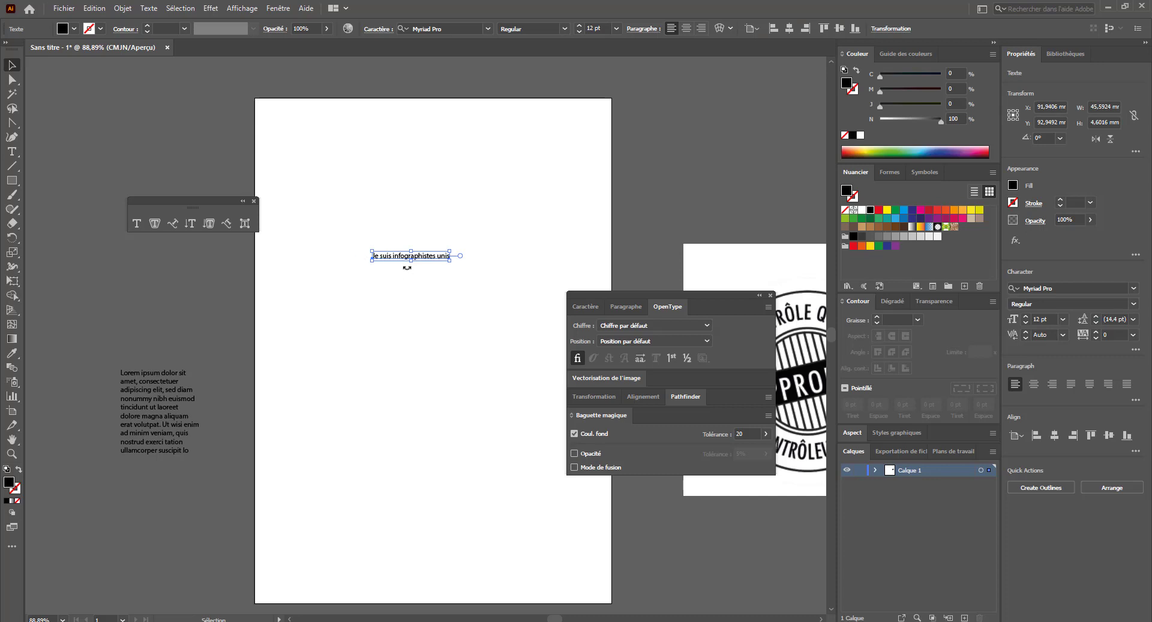
- Display the Character settings and increase the text line's font size stepwise to 31 pt
left_click(585, 307)
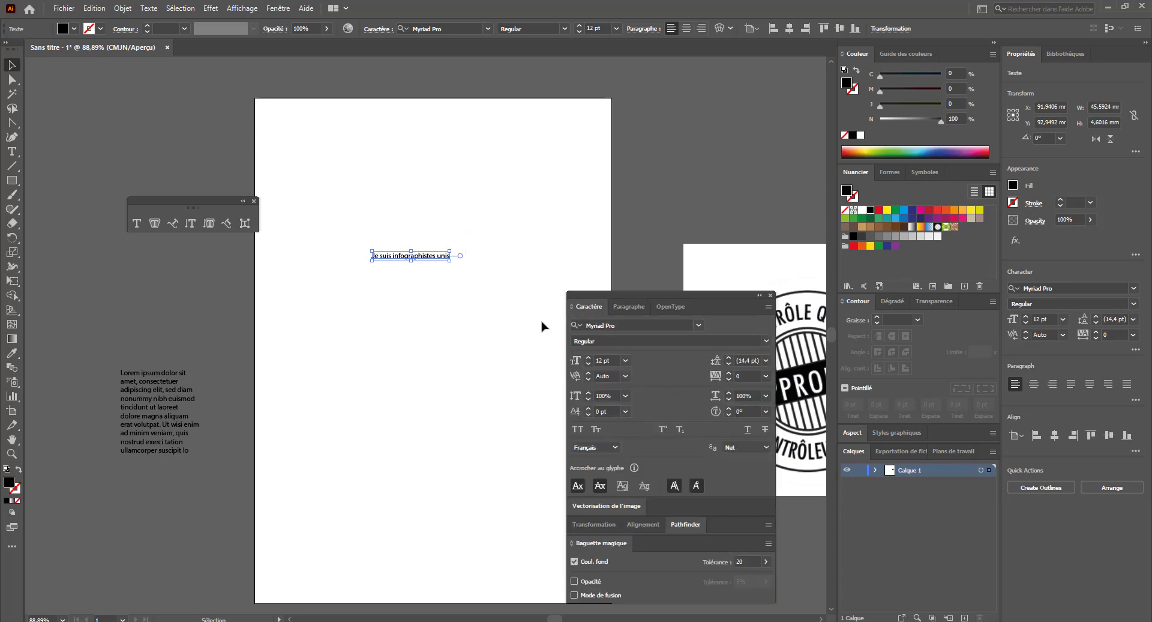
left_click(589, 357)
left_click(589, 358)
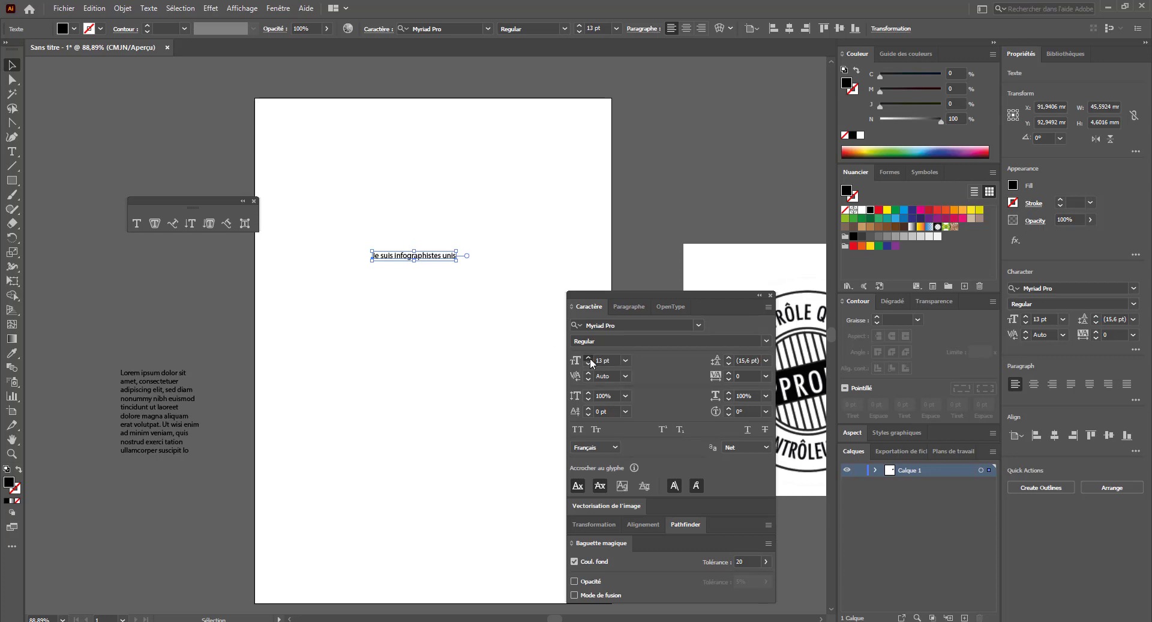
left_click(588, 357)
left_click(589, 357)
left_click(590, 358)
left_click(590, 358)
left_click(590, 358)
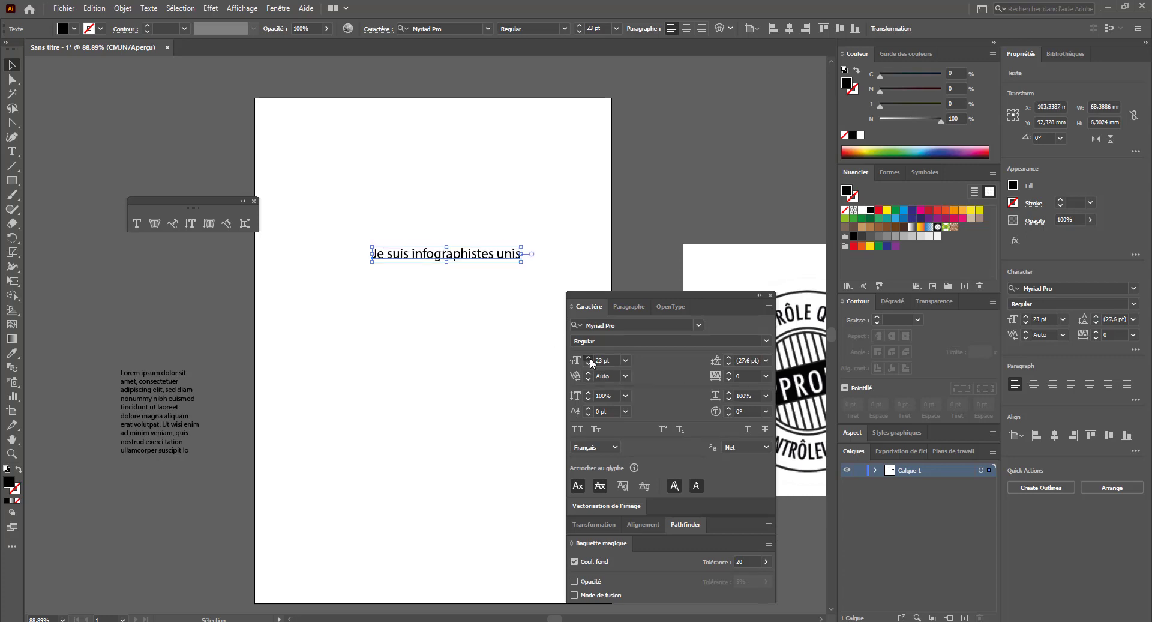
left_click(590, 358)
left_click(589, 357)
left_click(589, 357)
left_click(589, 357)
left_click(589, 357)
left_click(589, 357)
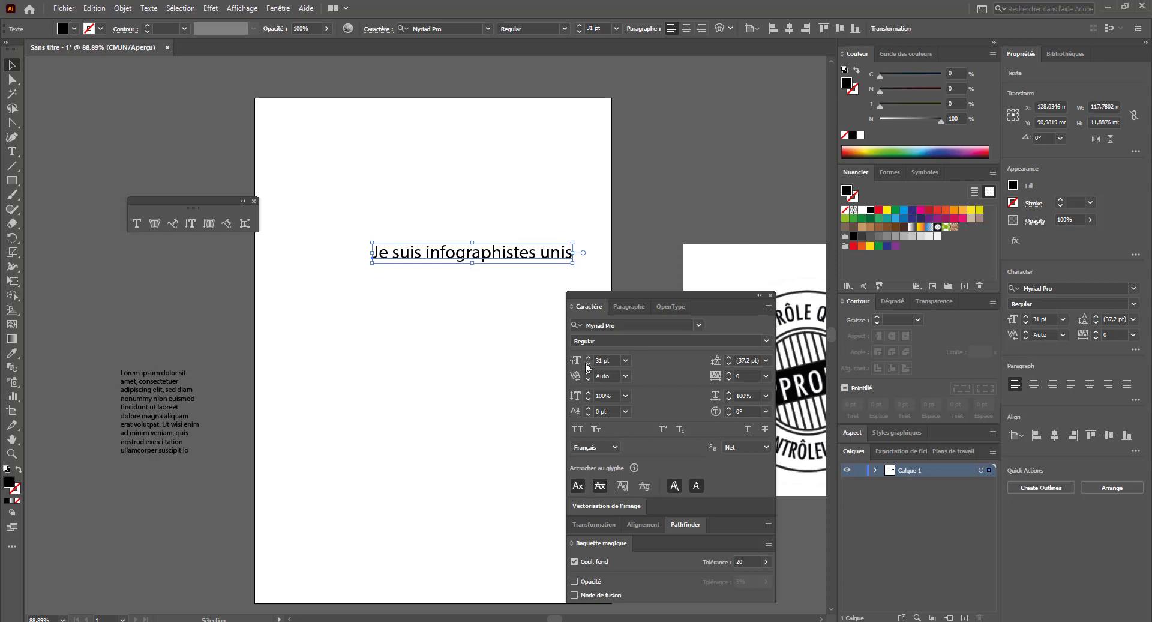
- Lower the text line's font size below 26 pt and raise it to 28 pt
left_click(588, 364)
left_click(588, 365)
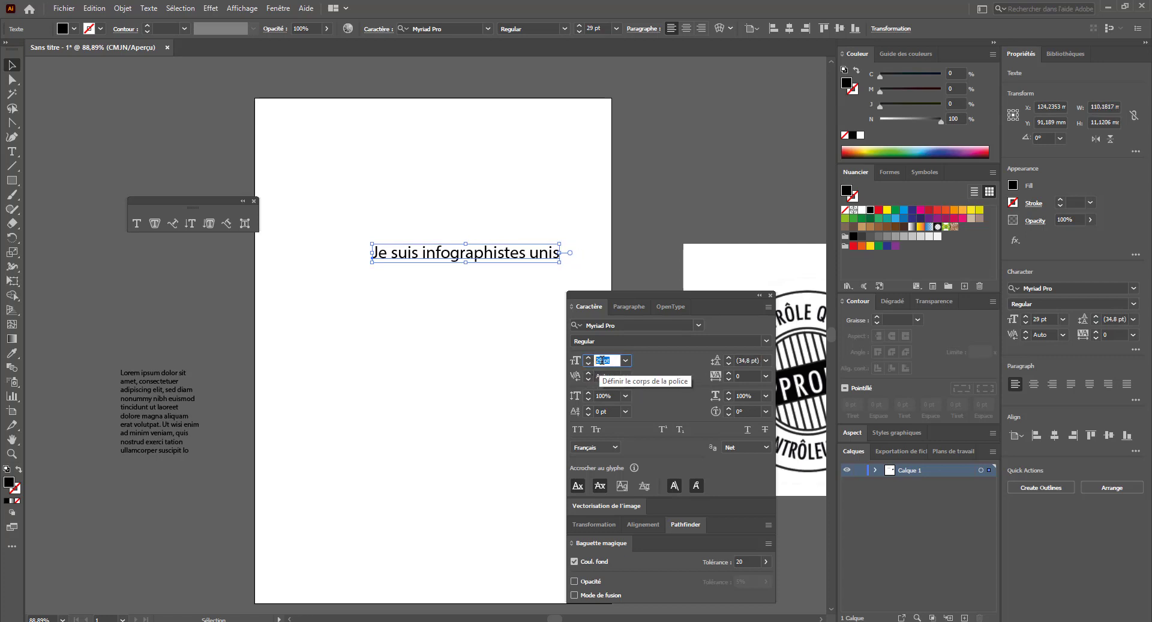
left_click(588, 364)
left_click(589, 365)
left_click(589, 364)
left_click(588, 364)
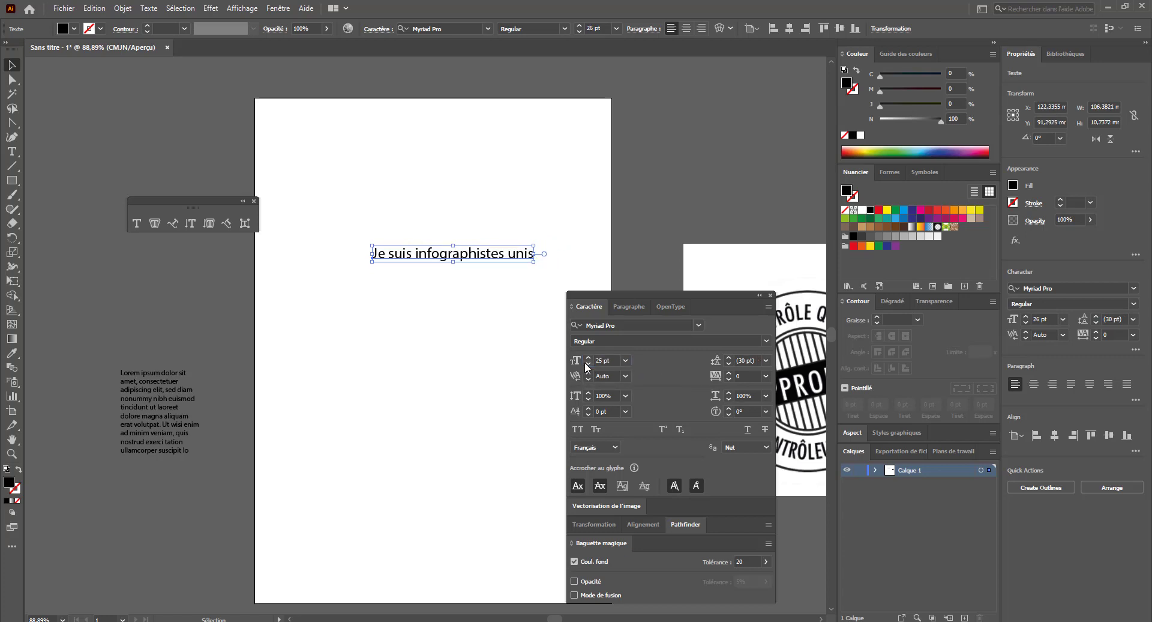
left_click(588, 365)
left_click(588, 364)
left_click(589, 356)
left_click(589, 356)
left_click(589, 356)
left_click(589, 357)
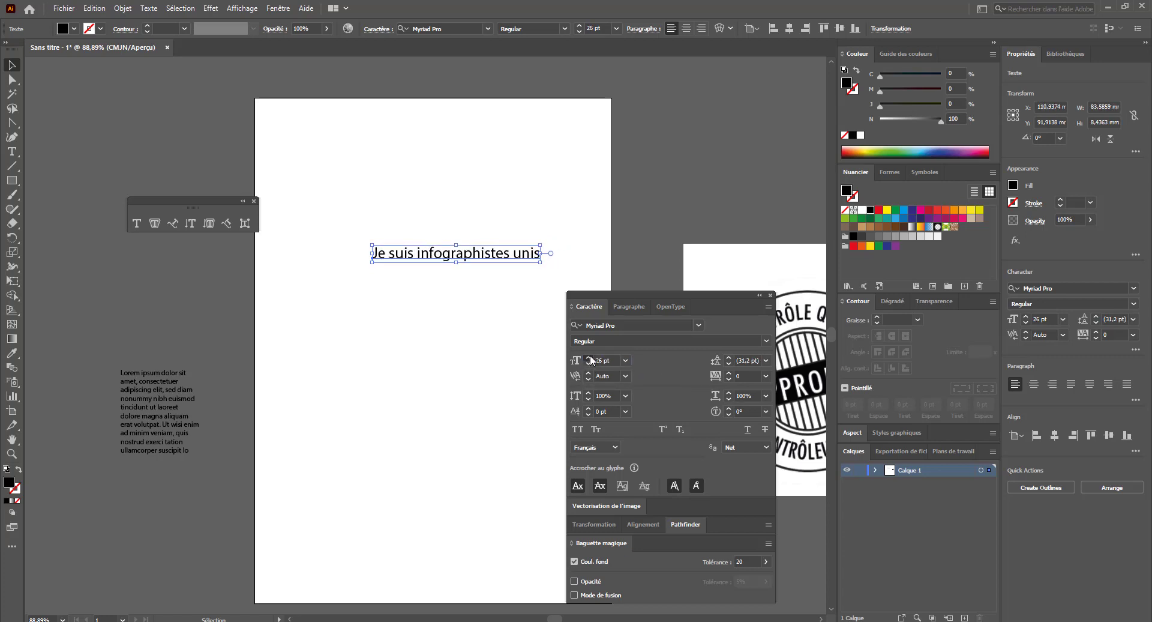
left_click(589, 356)
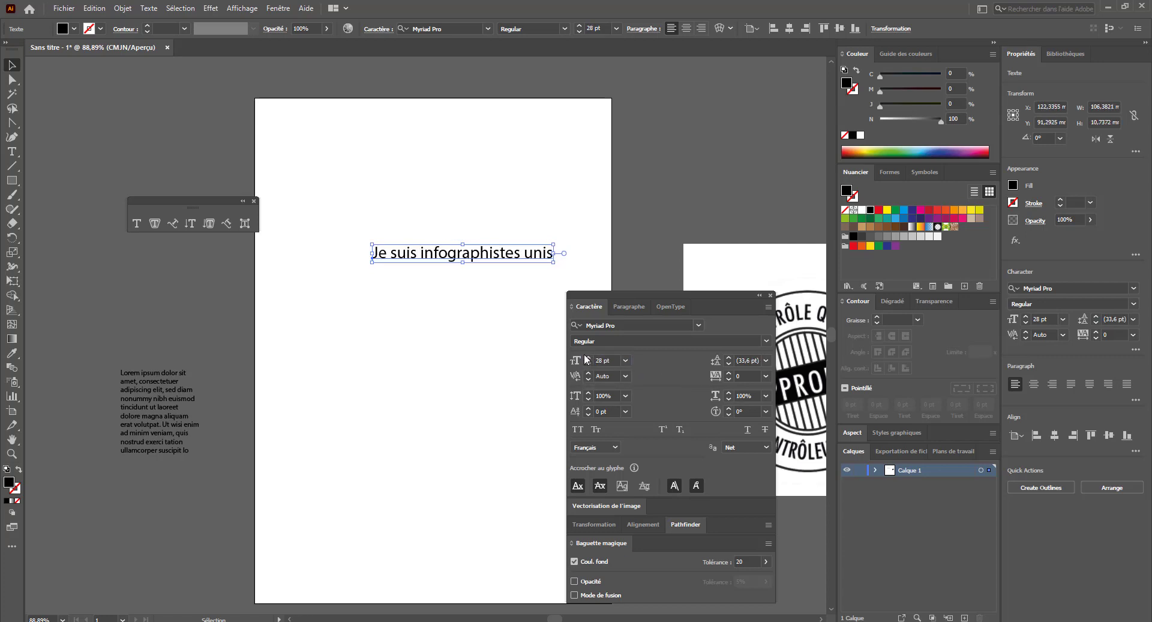
- Try stretching the text line freely by its corner without keeping its proportions, and undo both distortions
left_click_drag(558, 242, 650, 207)
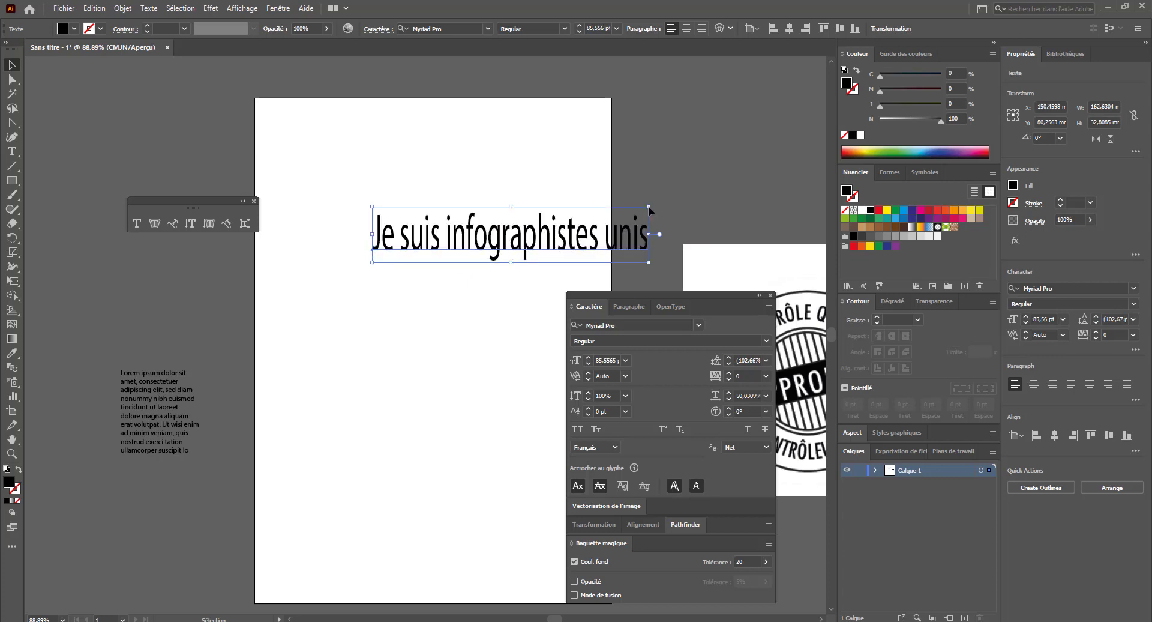
key("super")
key("super")
left_click_drag(650, 206, 568, 173)
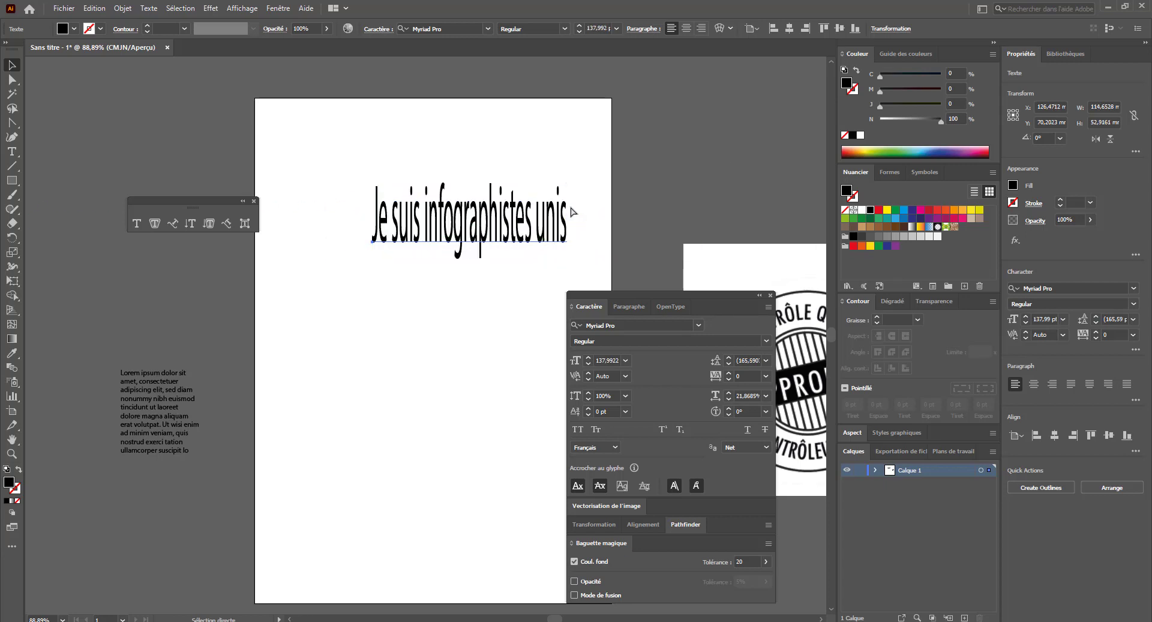
key("ctrl+z")
key("ctrl+z")
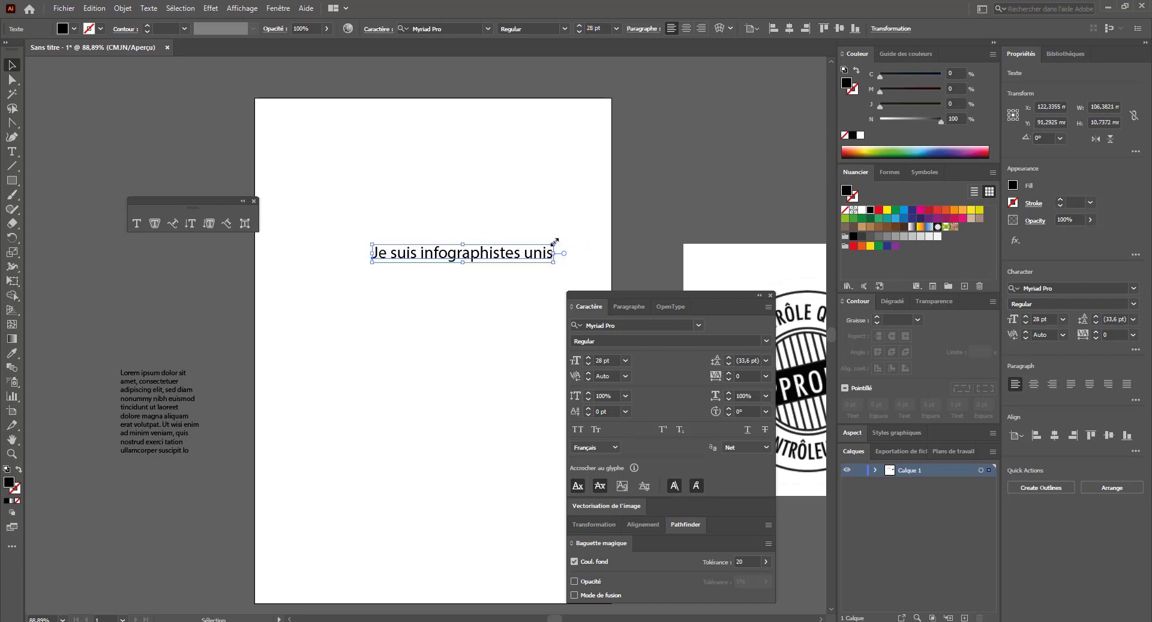
- Scale the text line proportionally several times, finishing with a scaling from its centre to about 46 pt
left_click_drag(553, 243, 603, 201)
key("shift")
key("alt")
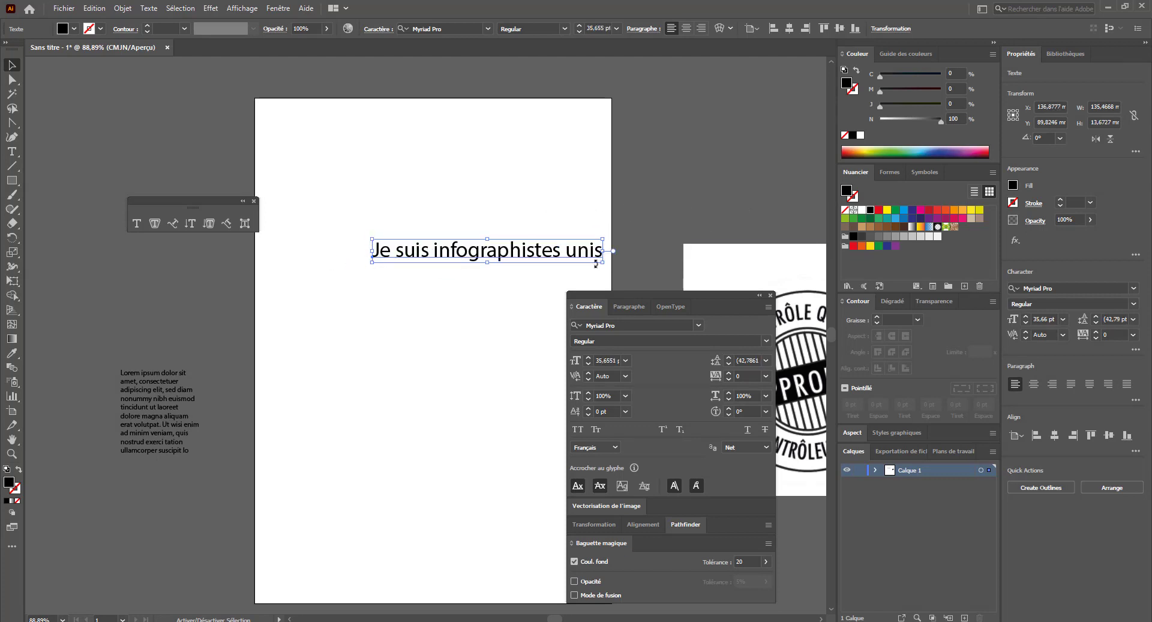
mouse_move(596, 264)
left_mouse_down()
mouse_move(648, 264)
mouse_move(617, 263)
left_mouse_up()
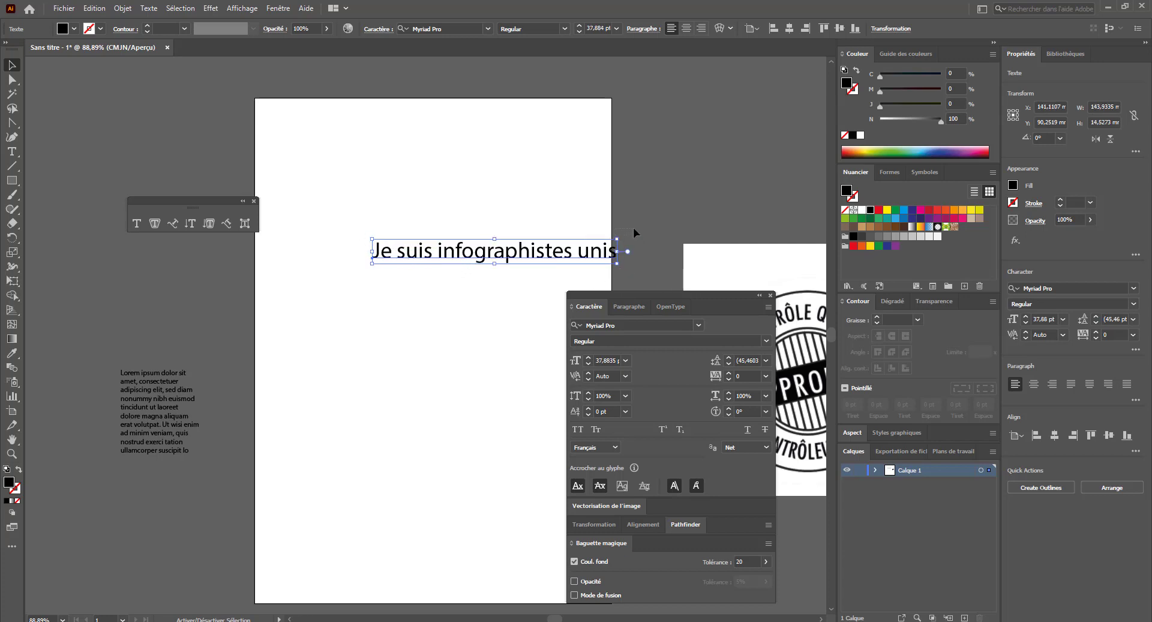
left_click_drag(617, 251, 552, 250)
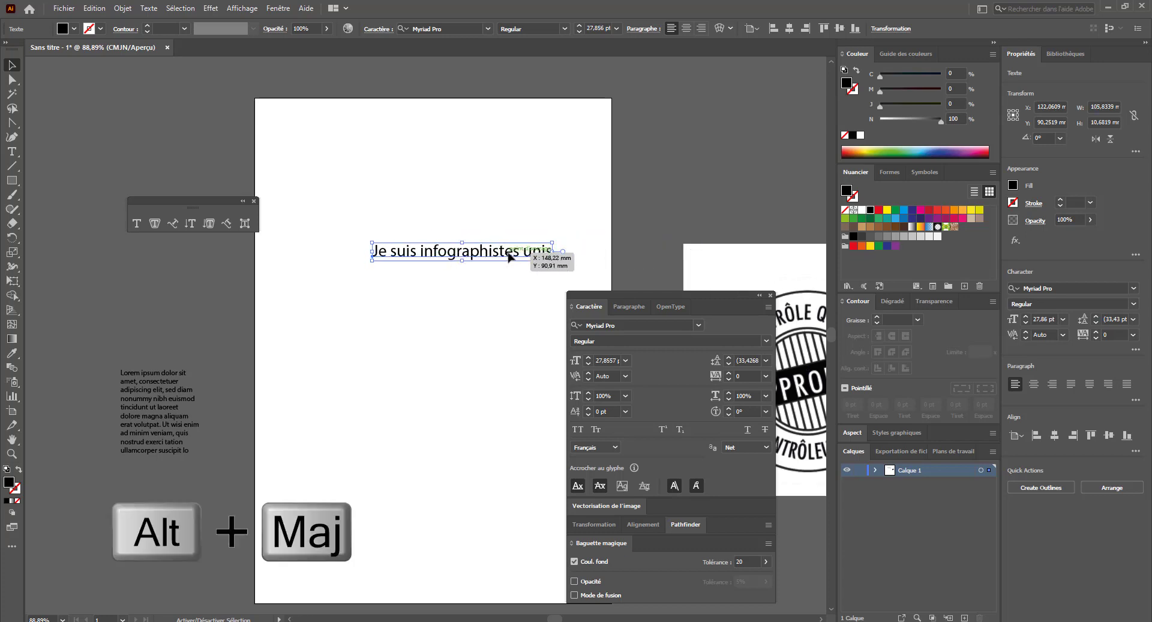
left_click_drag(552, 244, 606, 233)
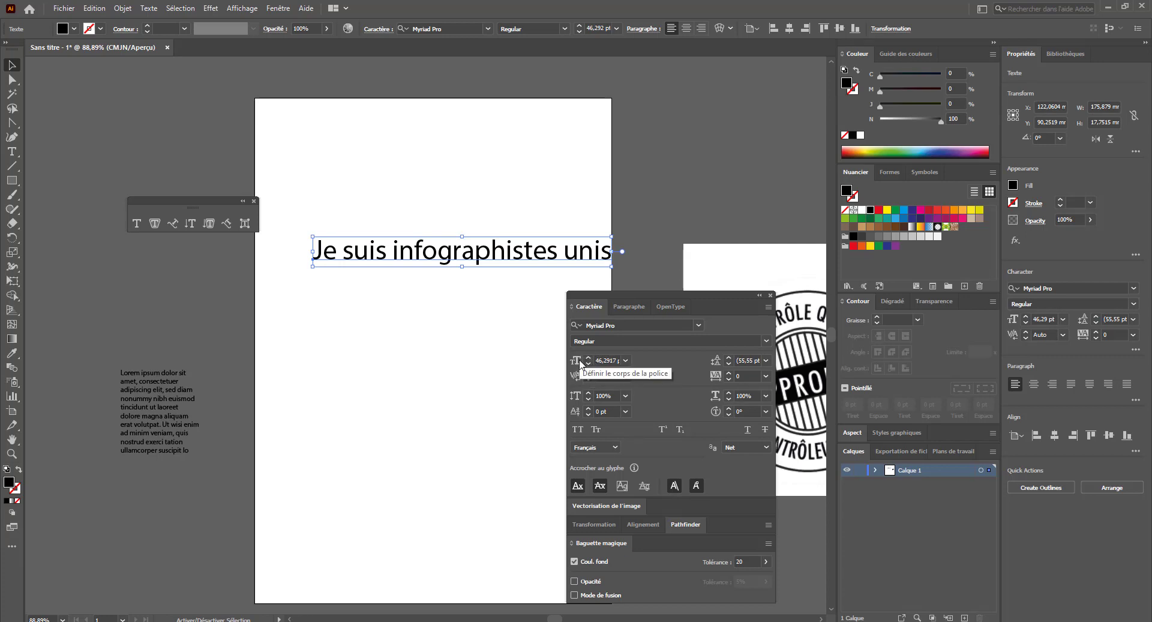
- Reduce the text line's font size stepwise to 24 pt
left_click(589, 363)
left_click(588, 363)
left_click(588, 363)
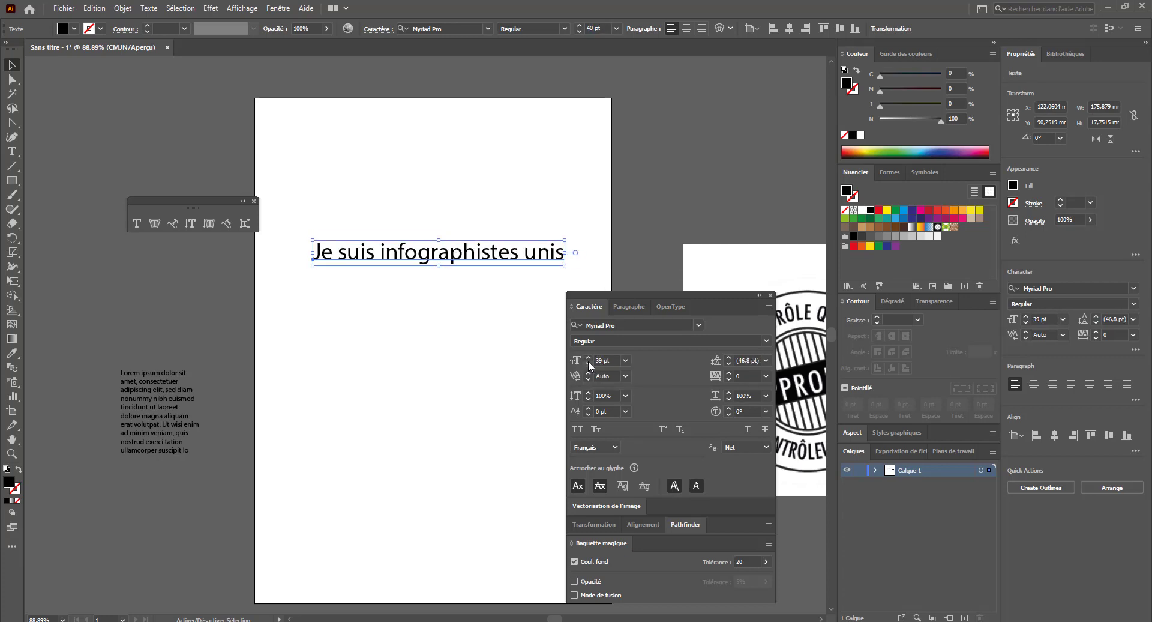
left_click(589, 363)
left_click(589, 363)
left_click(590, 361)
left_click(589, 361)
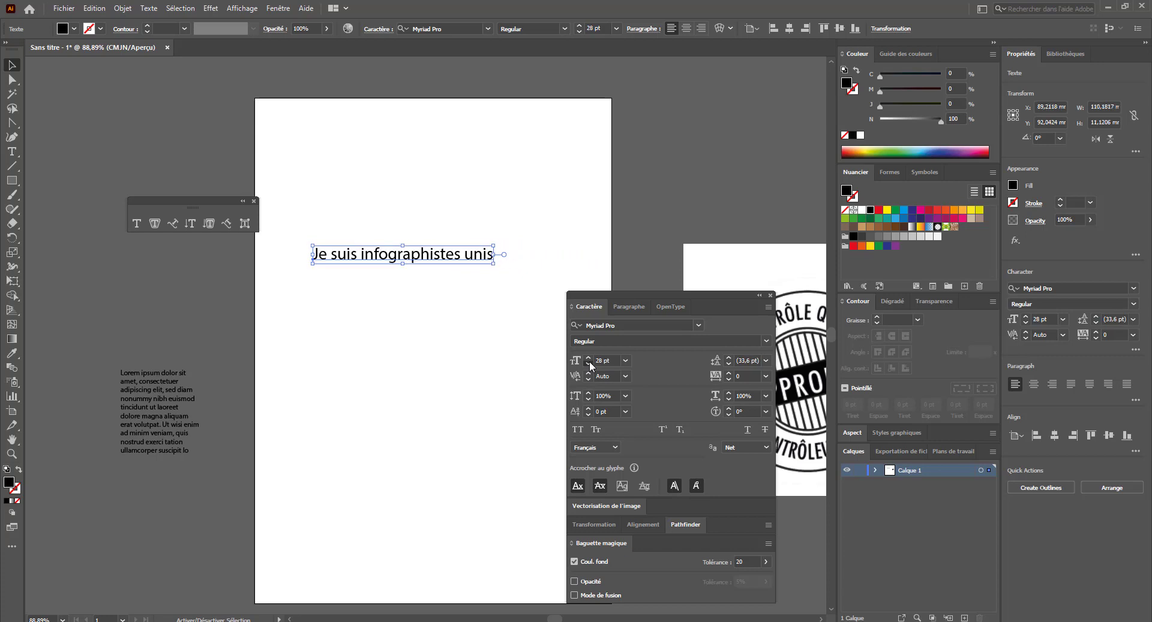
left_click(589, 361)
left_click(589, 361)
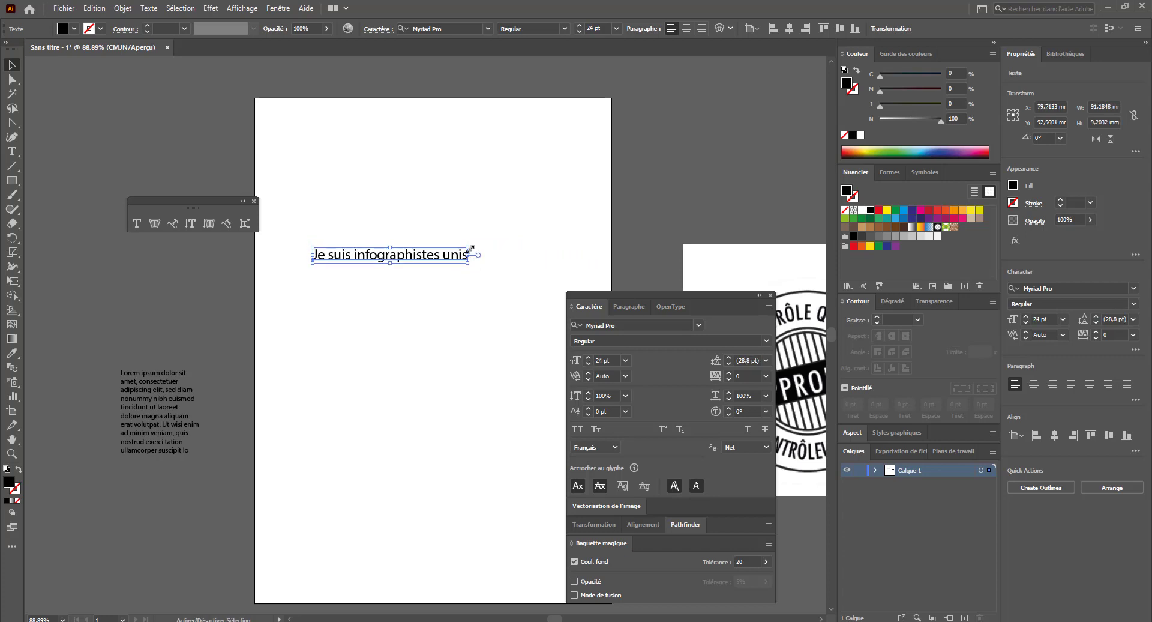
- Enlarge the text line proportionally to about 31 pt and move it to about X 111 mm and Y 99 mm
left_click_drag(469, 246, 498, 286)
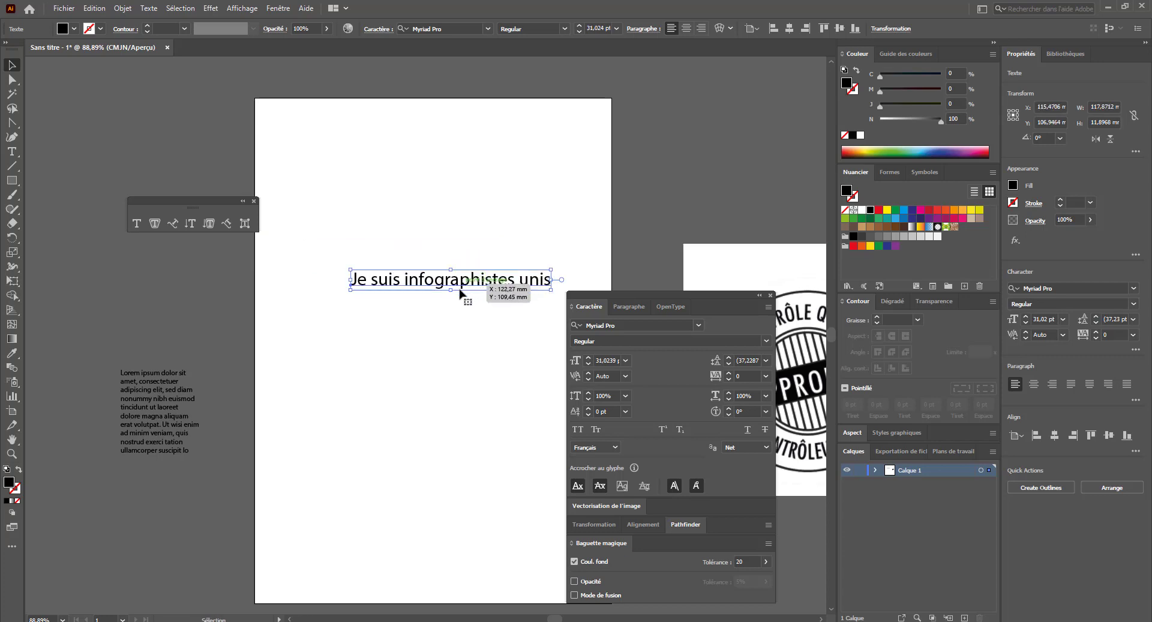
left_click_drag(423, 280, 424, 269)
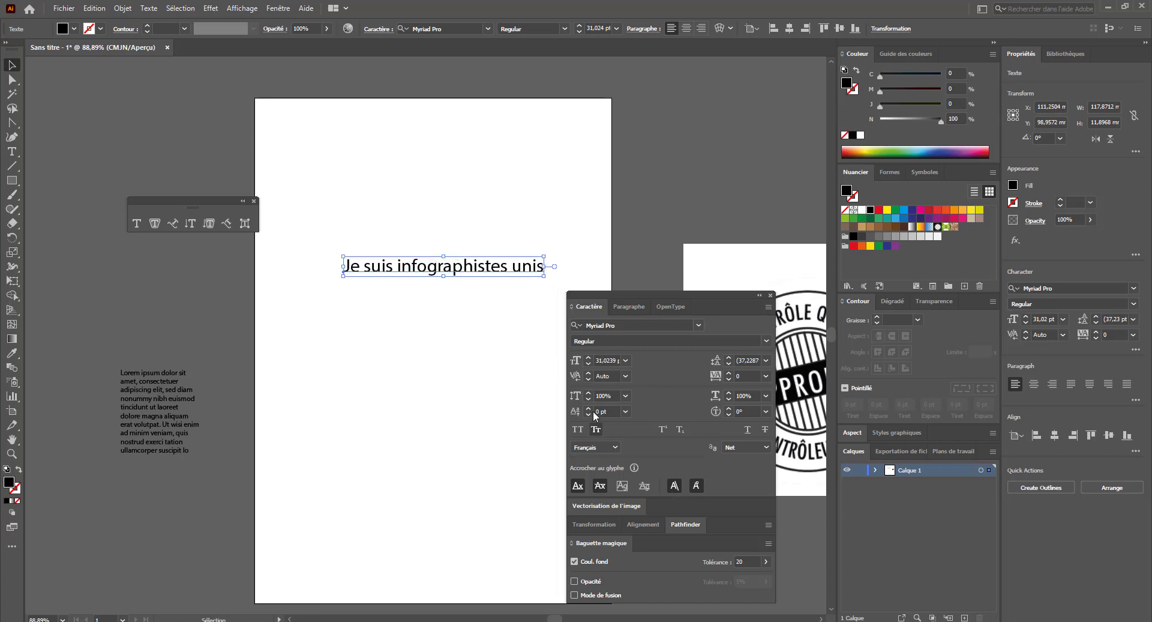
- Try to change the kerning of the whole selected text line
left_click(589, 380)
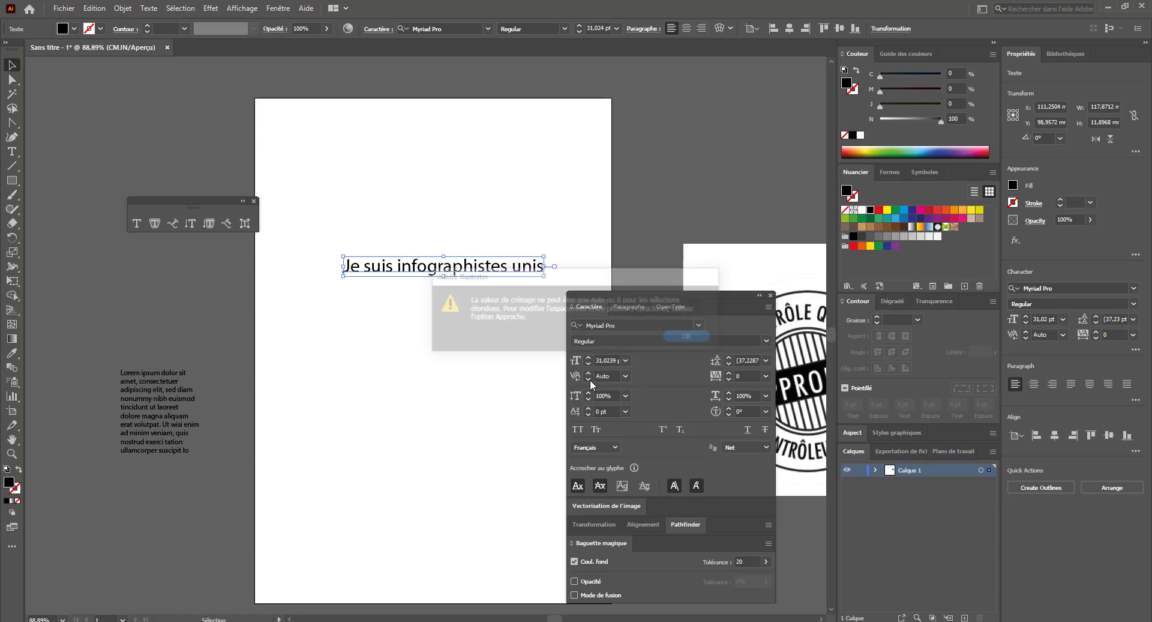
left_click(691, 337)
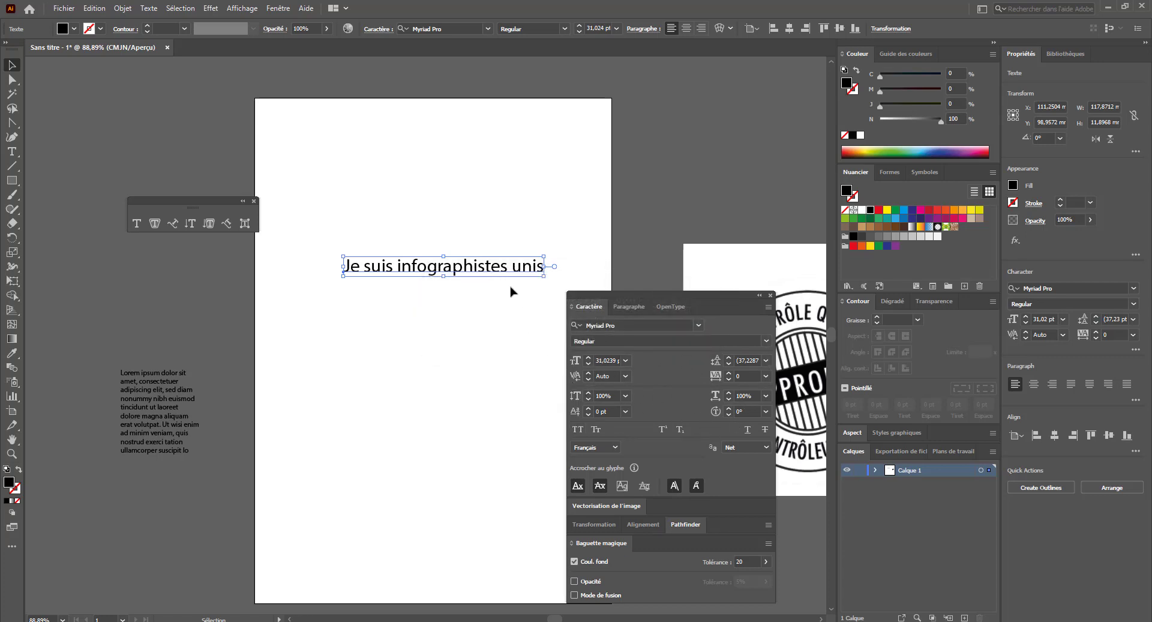
- Widen the text line's horizontal scale stepwise to 121% and reset it to 100%
left_click(730, 392)
left_click(730, 392)
left_click(730, 392)
left_click(730, 392)
left_click(730, 392)
left_click(730, 392)
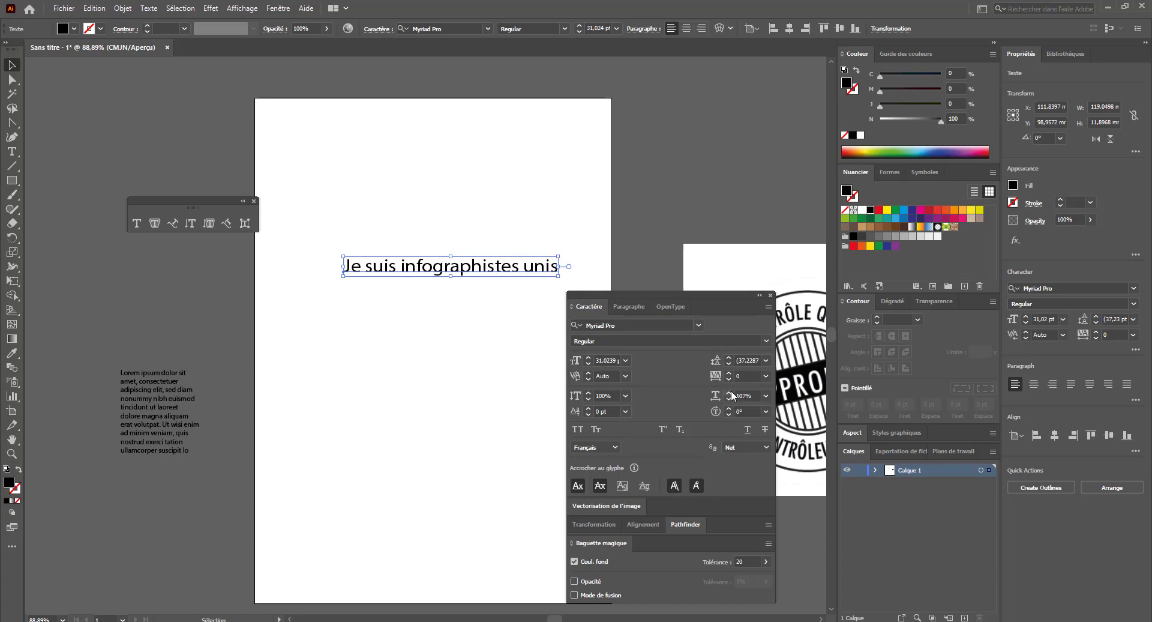
left_click(730, 392)
left_click(729, 392)
left_click(730, 392)
left_click(730, 393)
left_click(730, 393)
left_click(730, 393)
left_click(730, 393)
left_click(730, 392)
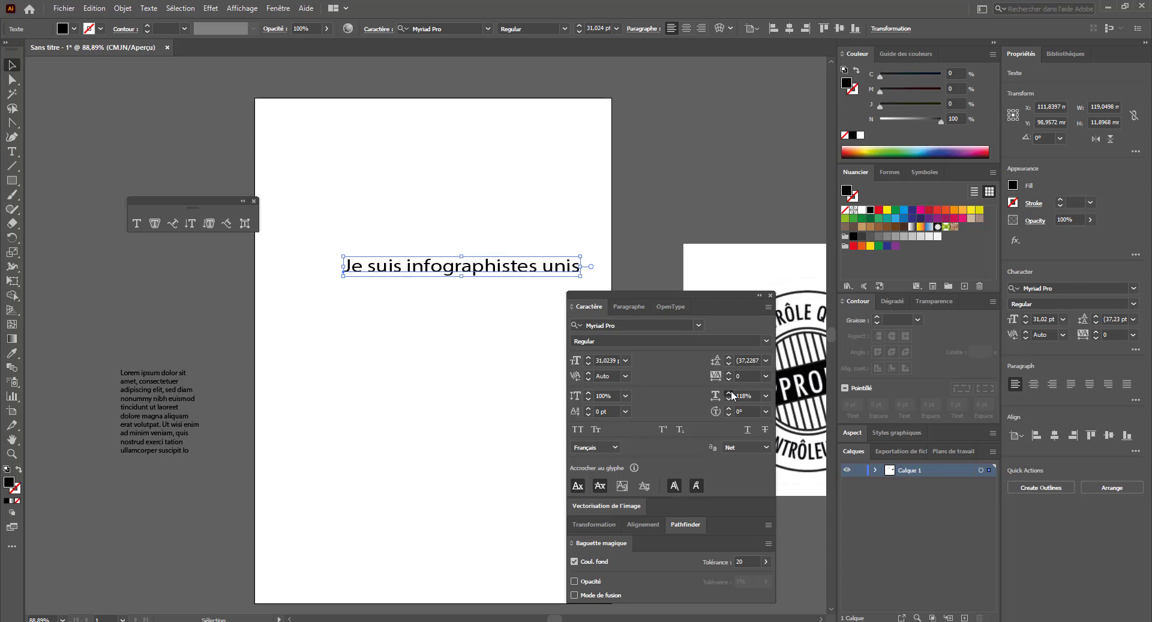
left_click(730, 393)
left_click(729, 392)
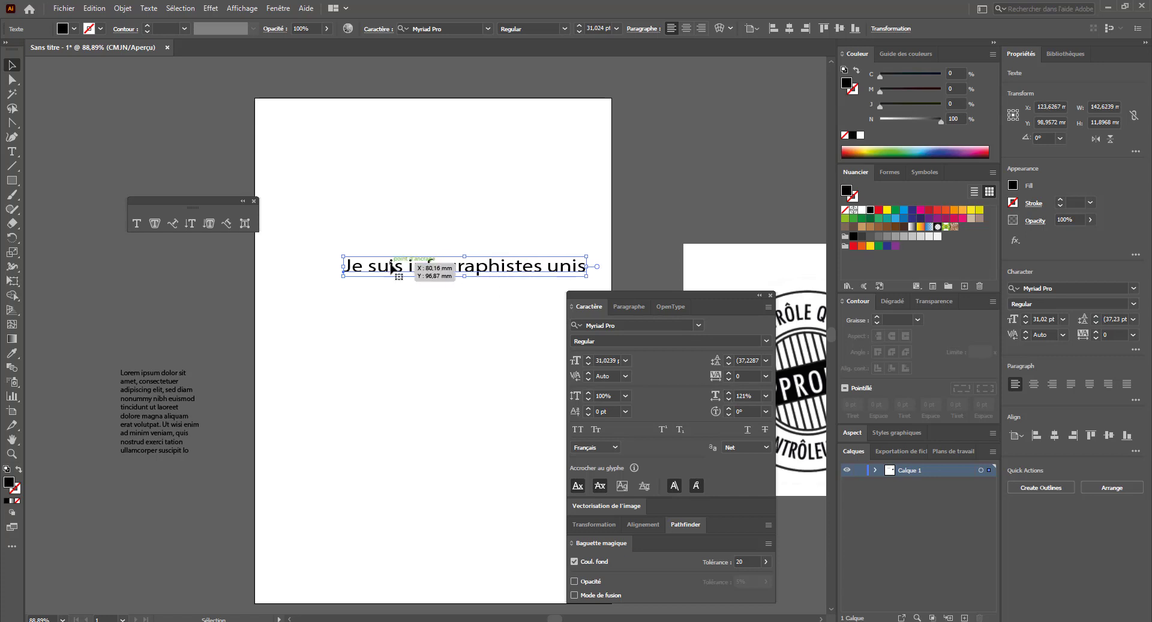
left_click(767, 396)
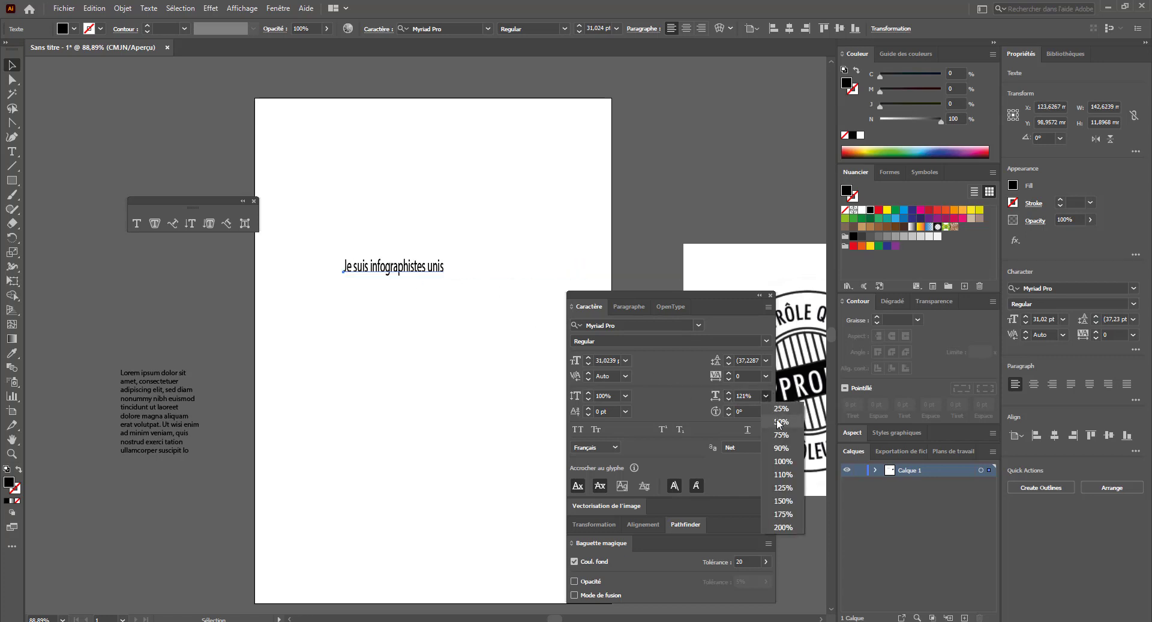
left_click(784, 462)
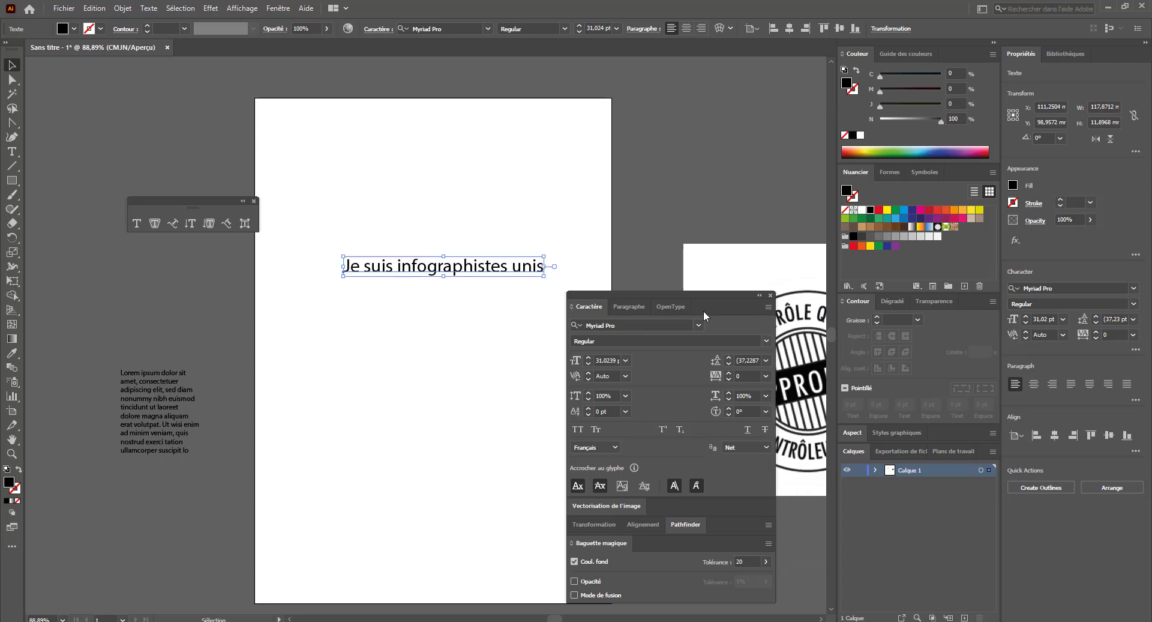
- Set the tracking of the whole text line to 200
left_click(771, 377)
left_click(682, 387)
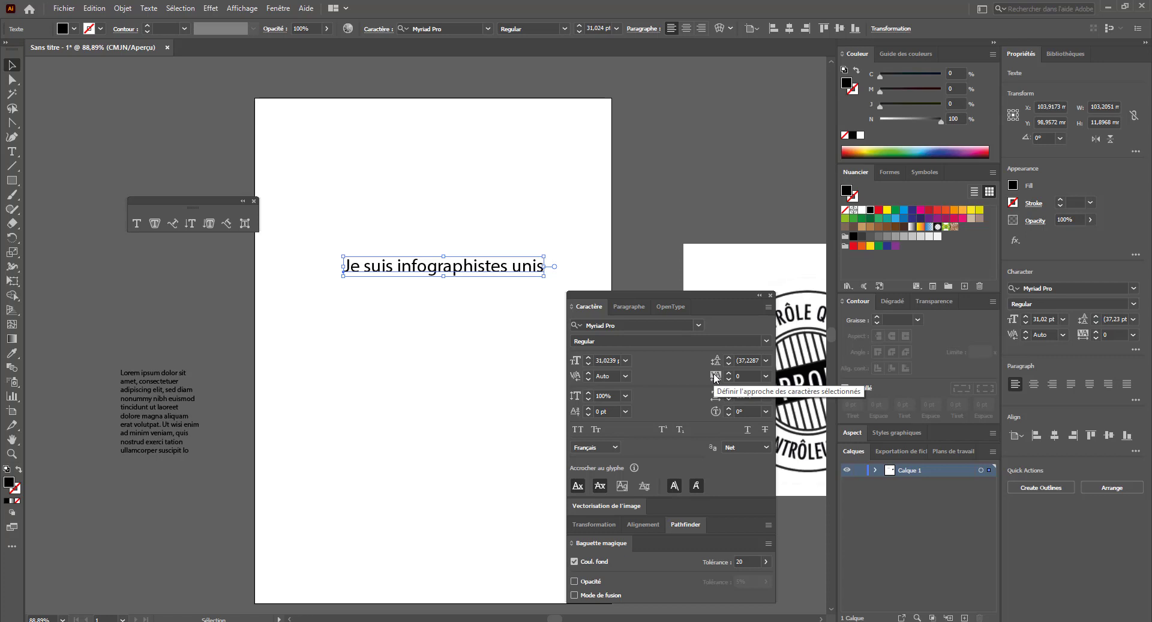
left_click(716, 378)
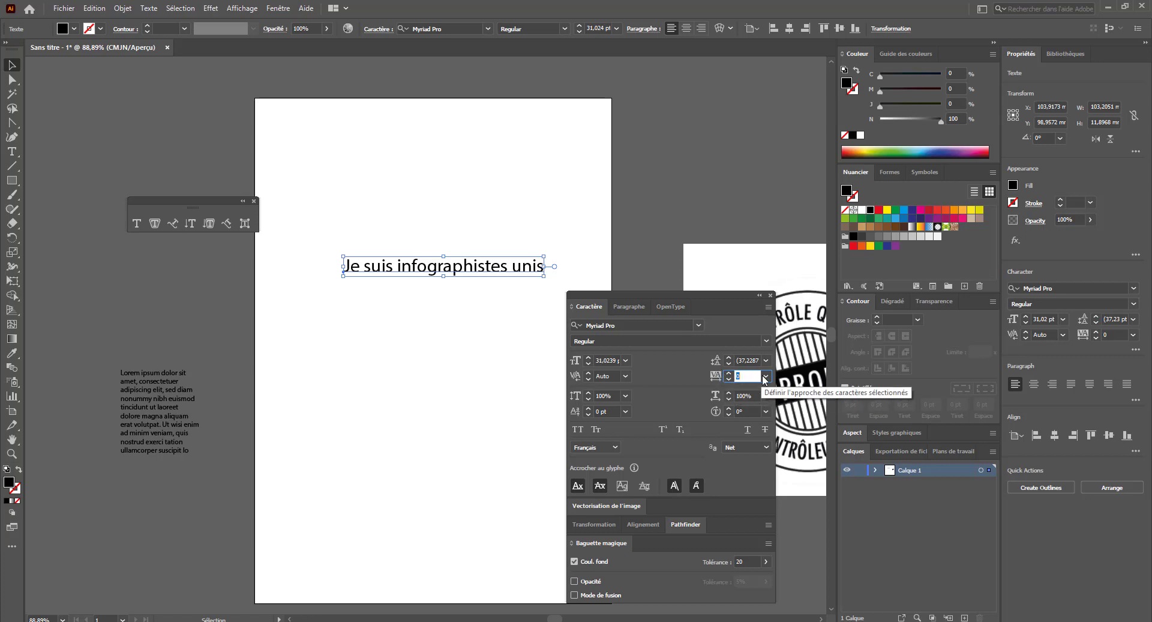
left_click(766, 376)
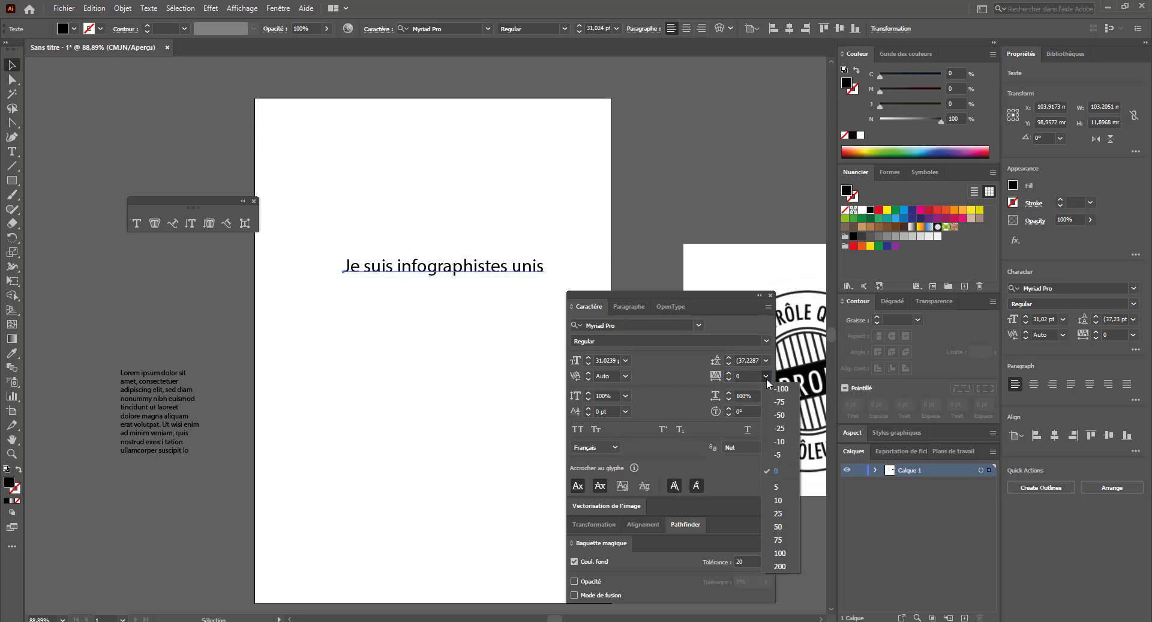
left_click(780, 568)
- Move the text line left to about X 77 mm and reset its tracking to 0
left_click_drag(539, 271, 481, 271)
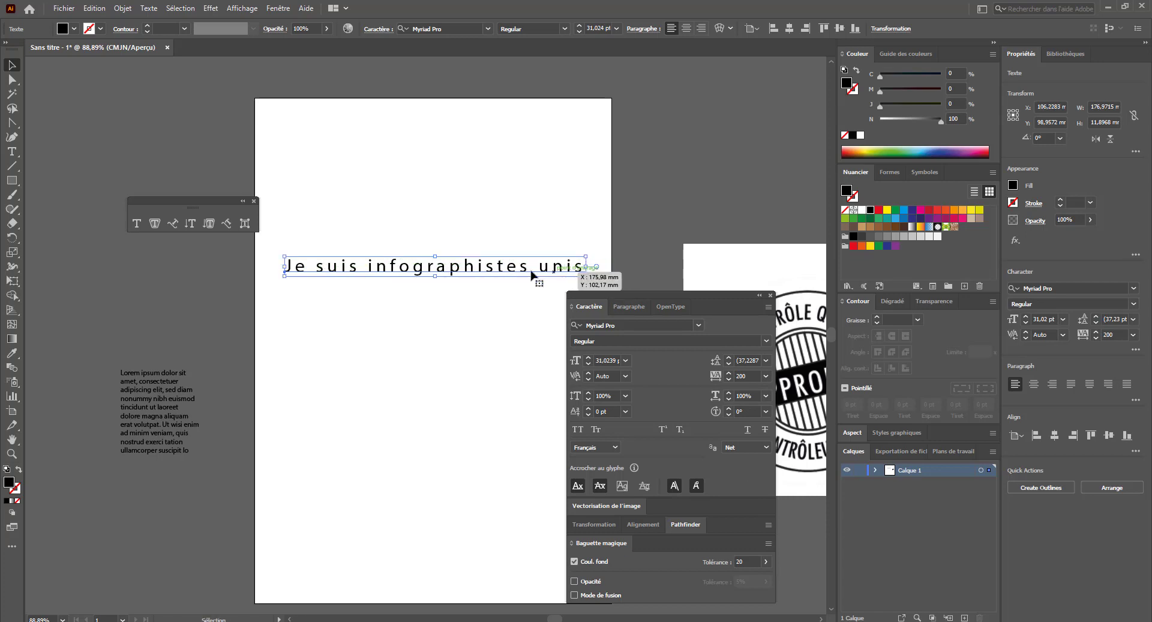
left_click(767, 376)
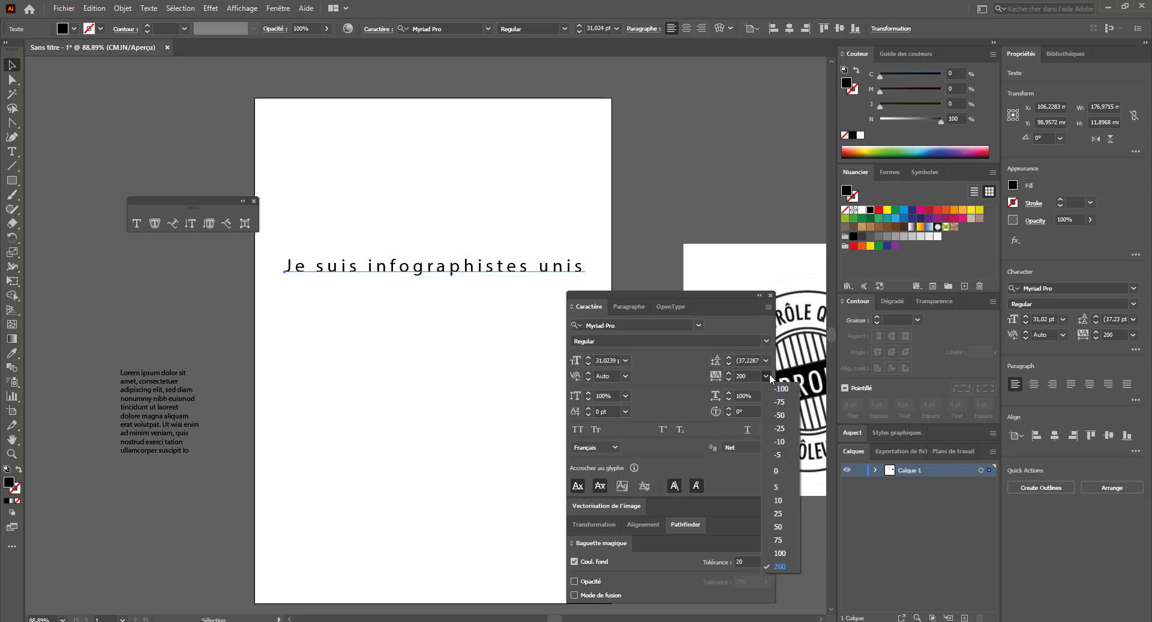
left_click(779, 472)
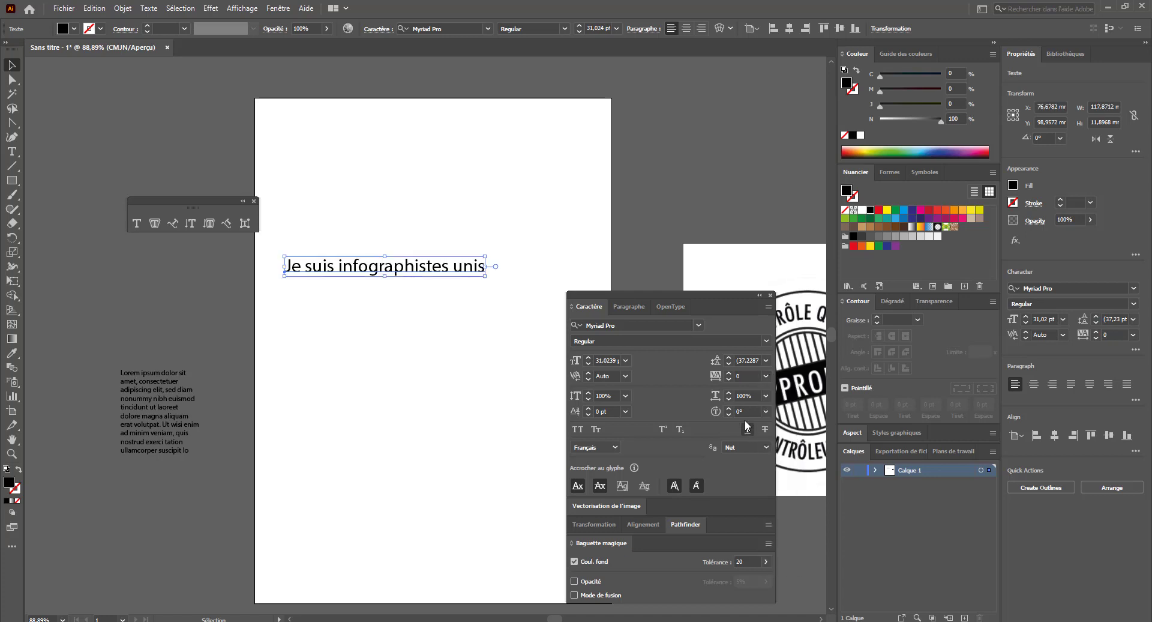
- Try rotating the characters by 90° and the whole text line to 270°, and undo both rotations
left_click(762, 410)
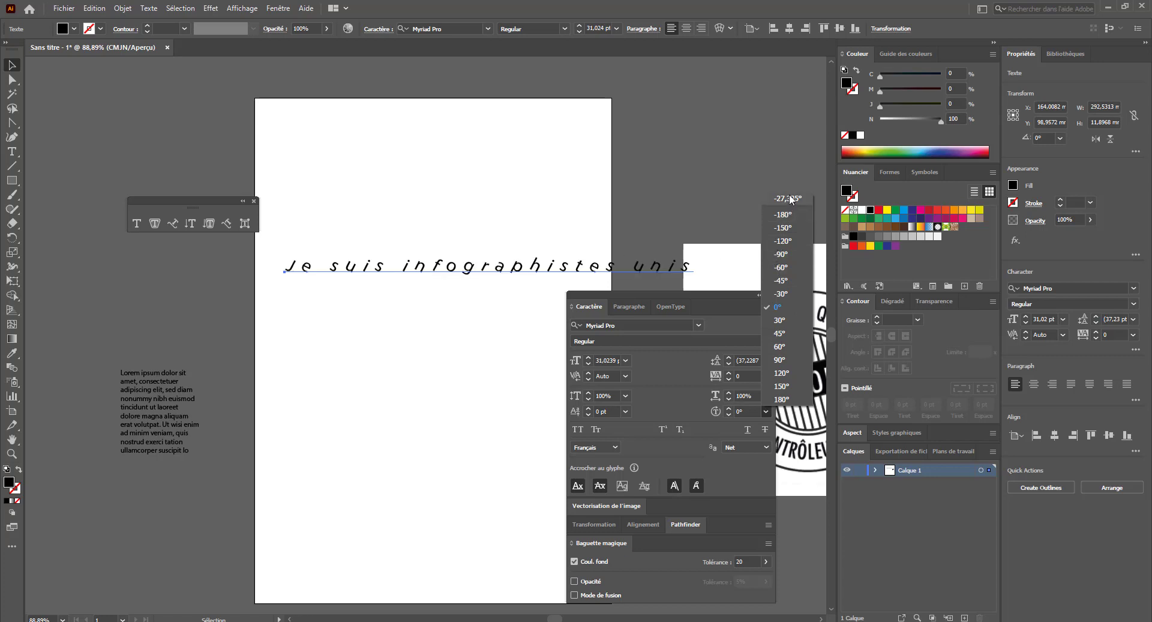
left_click(790, 359)
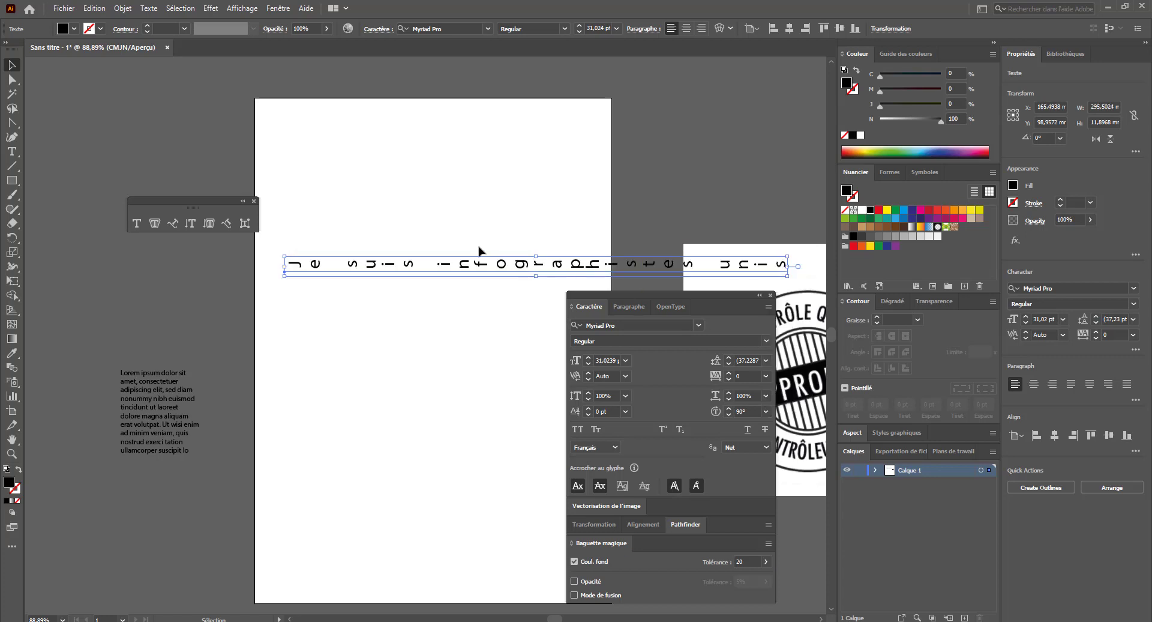
left_click_drag(283, 251, 421, 324)
key("ctrl+z")
key("ctrl+z")
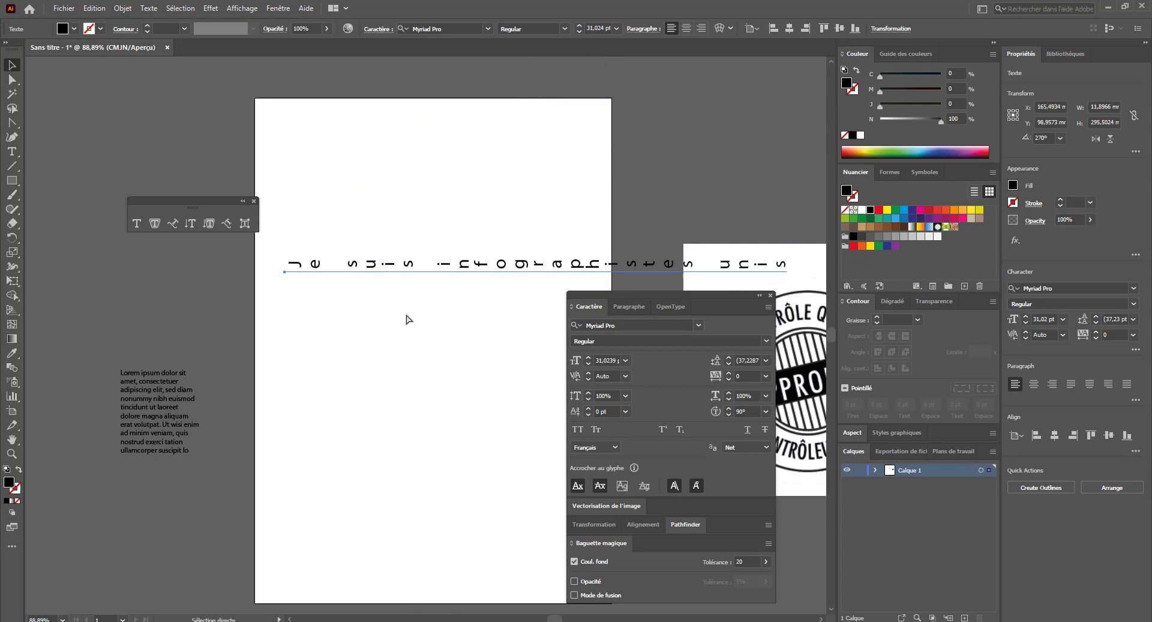
key("ctrl+z")
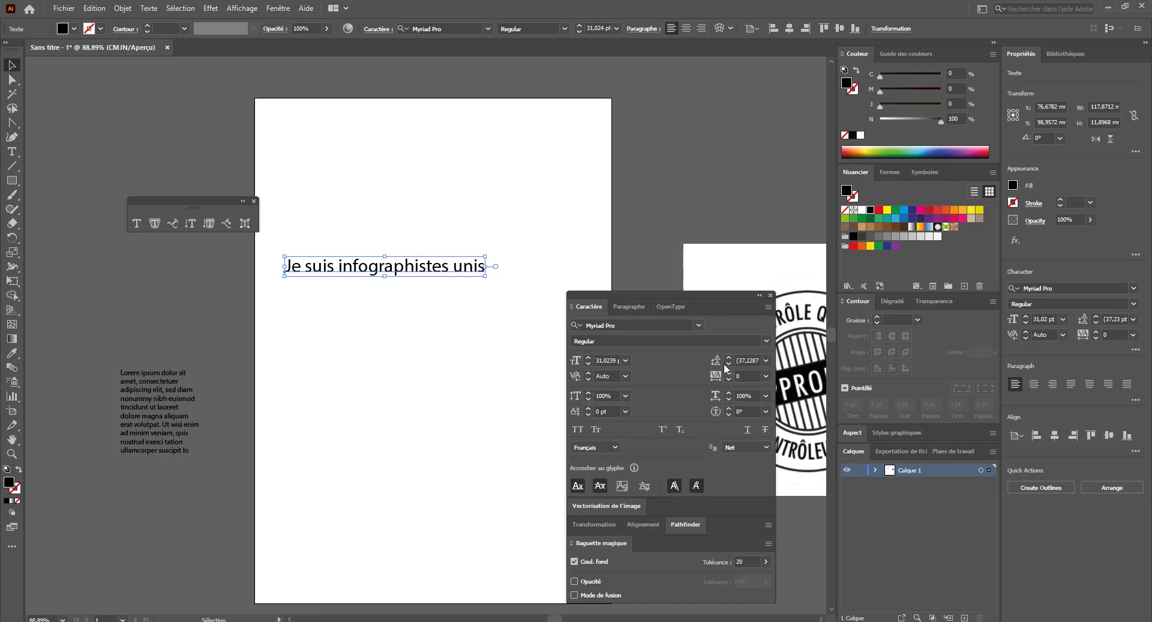
- Insert a line break after "Je suis" so "infographistes unis" starts a second line
key("t")
left_click(455, 270)
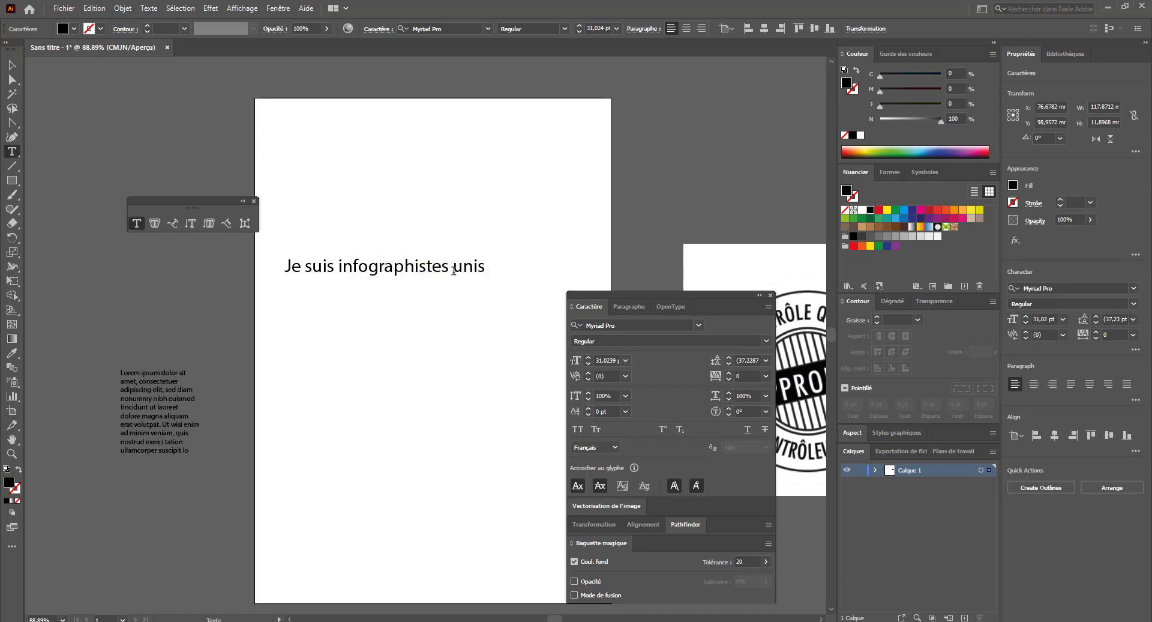
left_click(341, 266)
key("Return")
key("Escape")
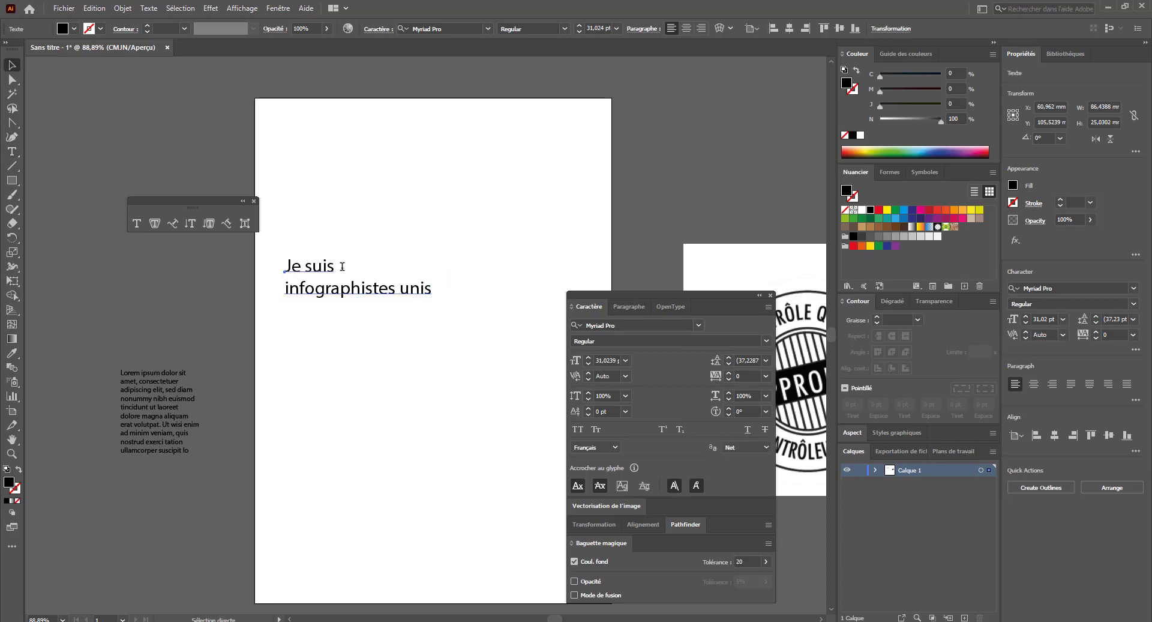
- Adjust the leading of the two-line text stepwise to 27 pt
left_click(731, 363)
left_click(731, 362)
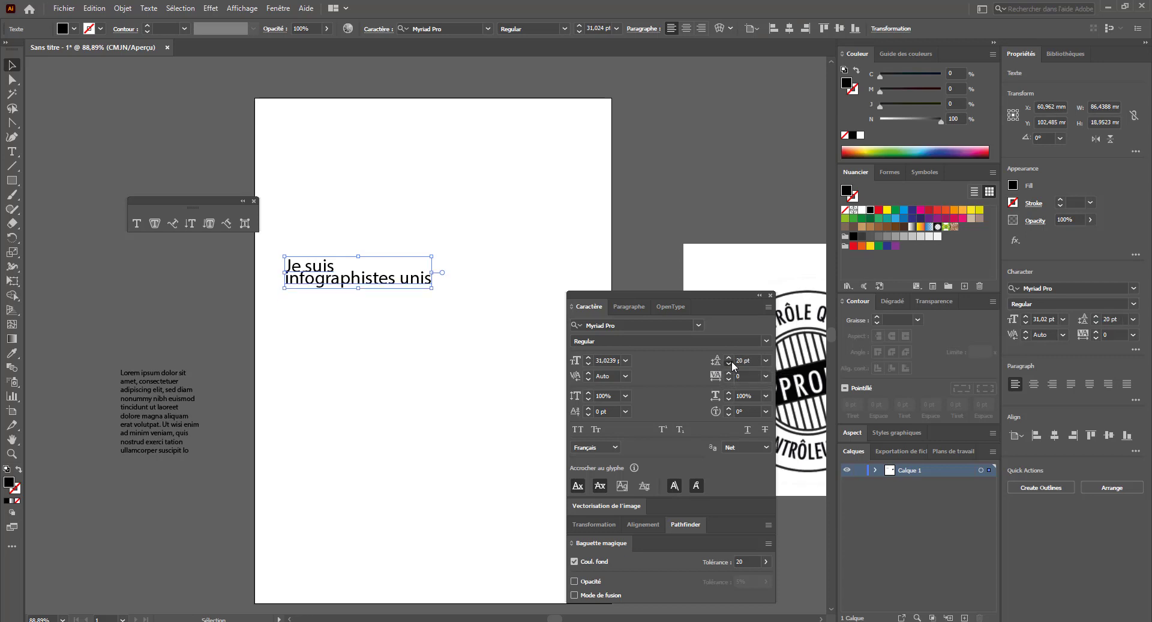
left_click(729, 358)
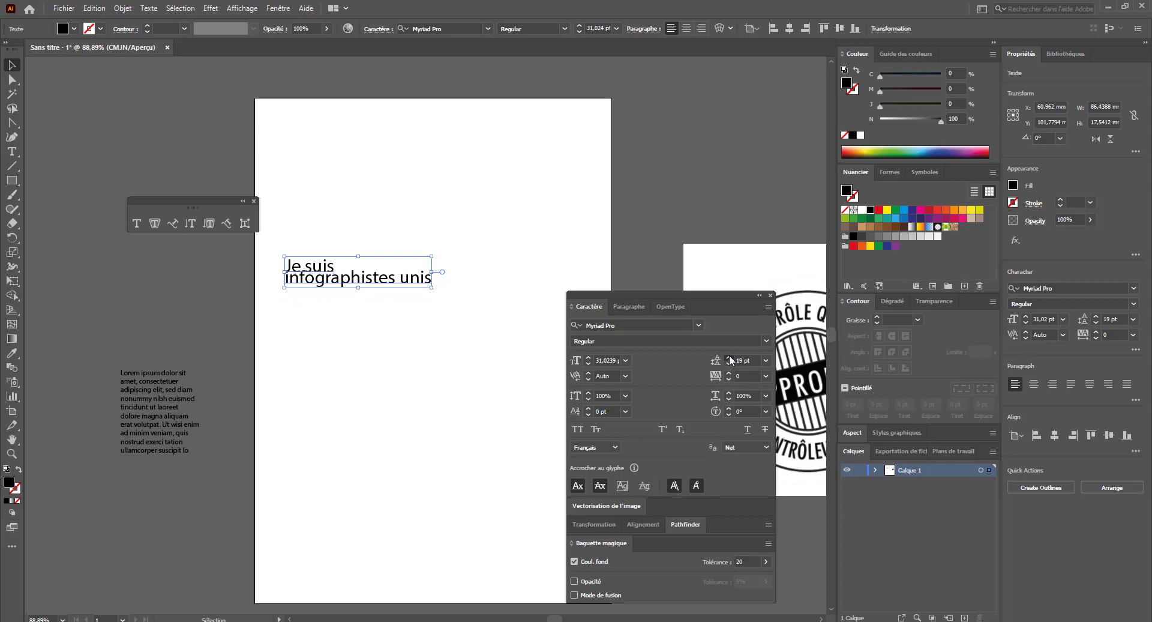
left_click(728, 364)
left_click(729, 364)
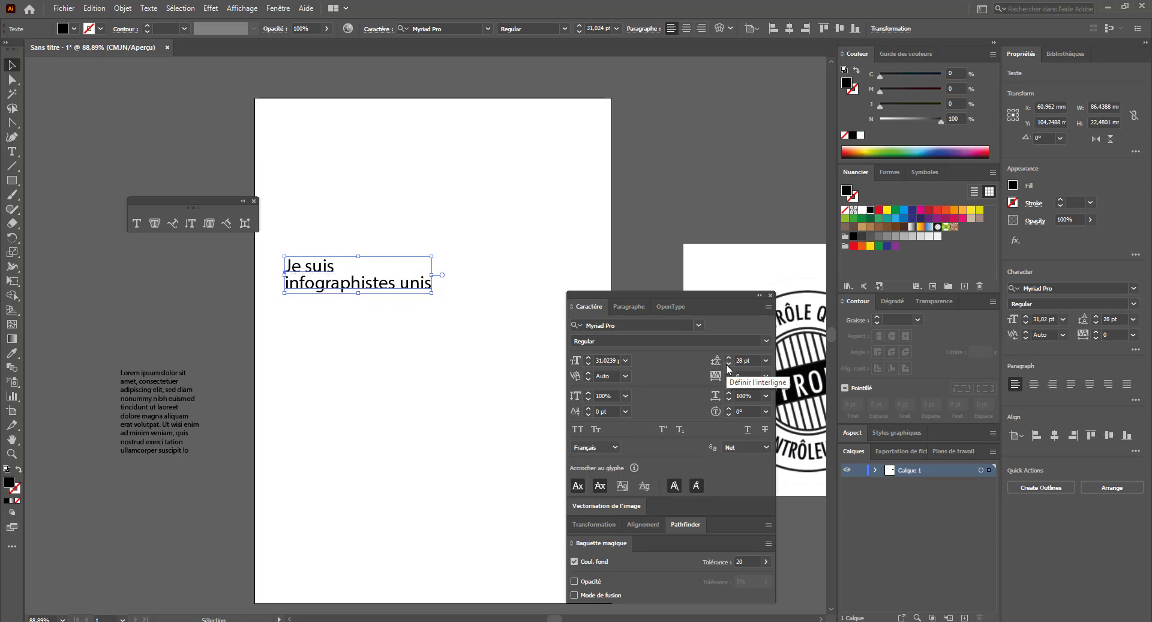
left_click(729, 364)
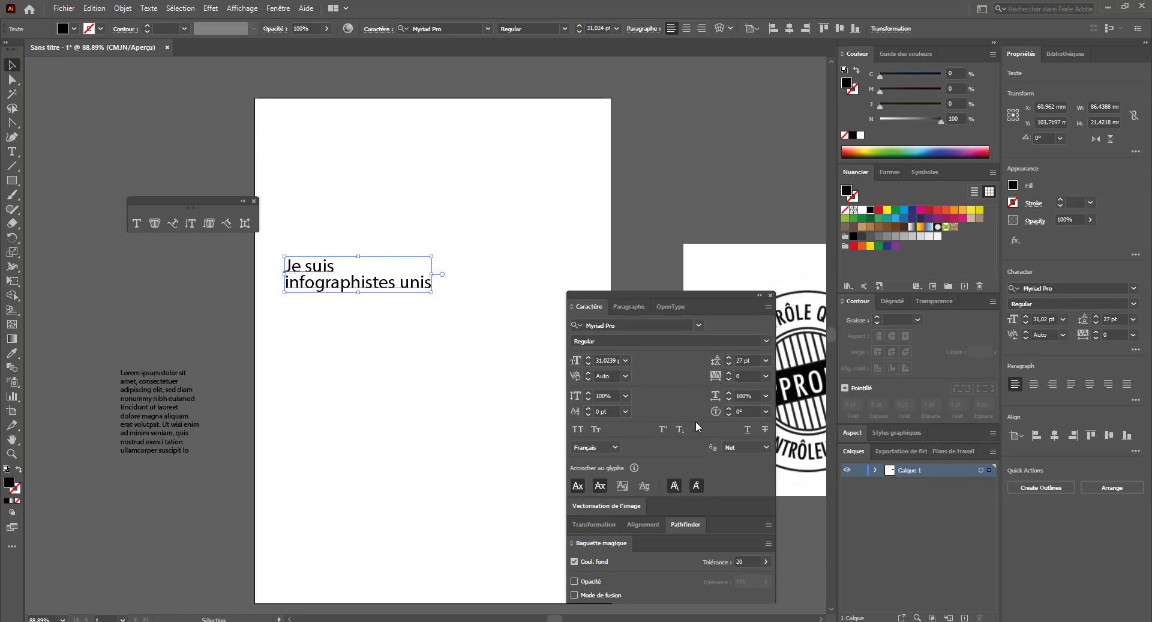
- Try to change the kerning of the whole two-line text and look through the kerning options
left_click(587, 373)
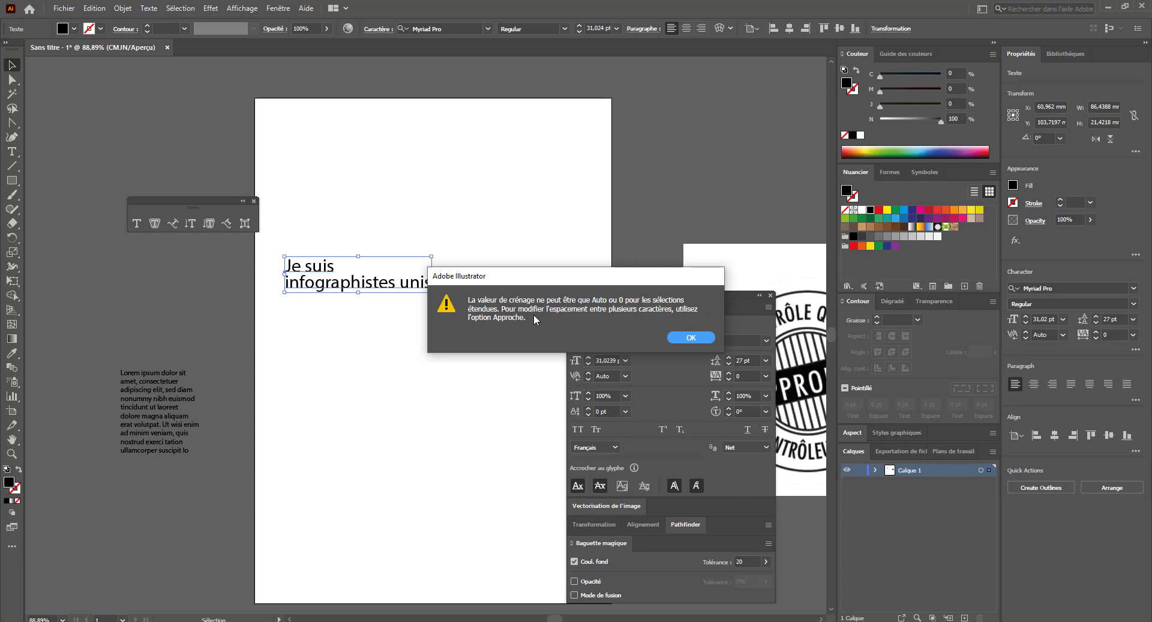
left_click(694, 341)
left_click(626, 376)
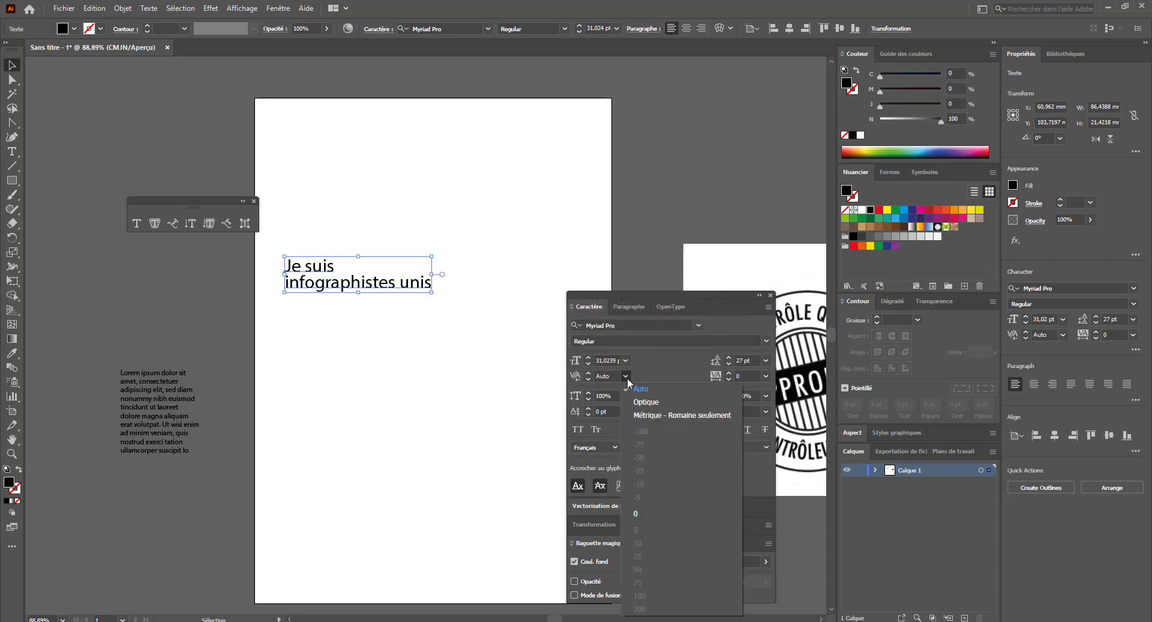
left_click(461, 465)
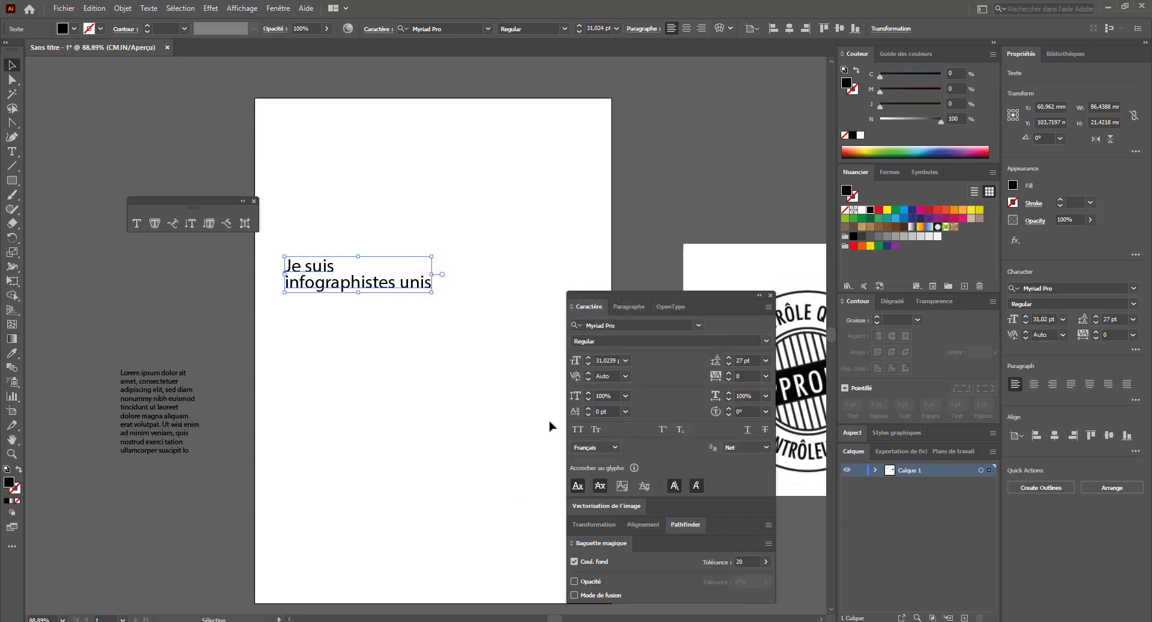
- Raise the text's vertical scale to 125% and stretch the block upward, resetting the scale to 100%
left_click(589, 393)
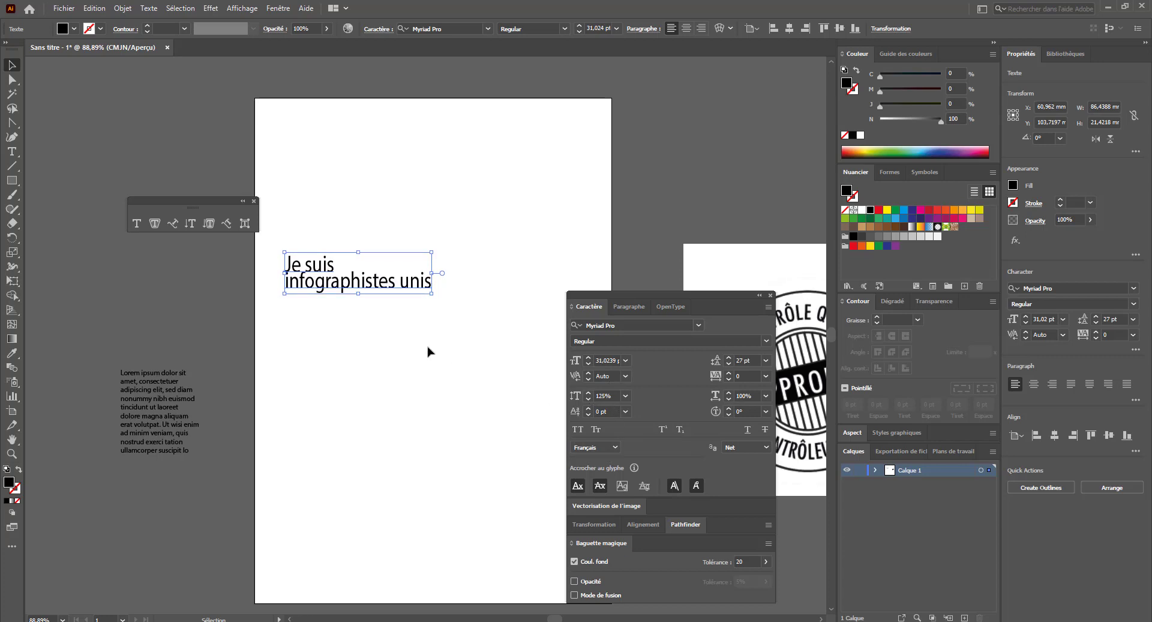
left_click_drag(358, 253, 364, 177)
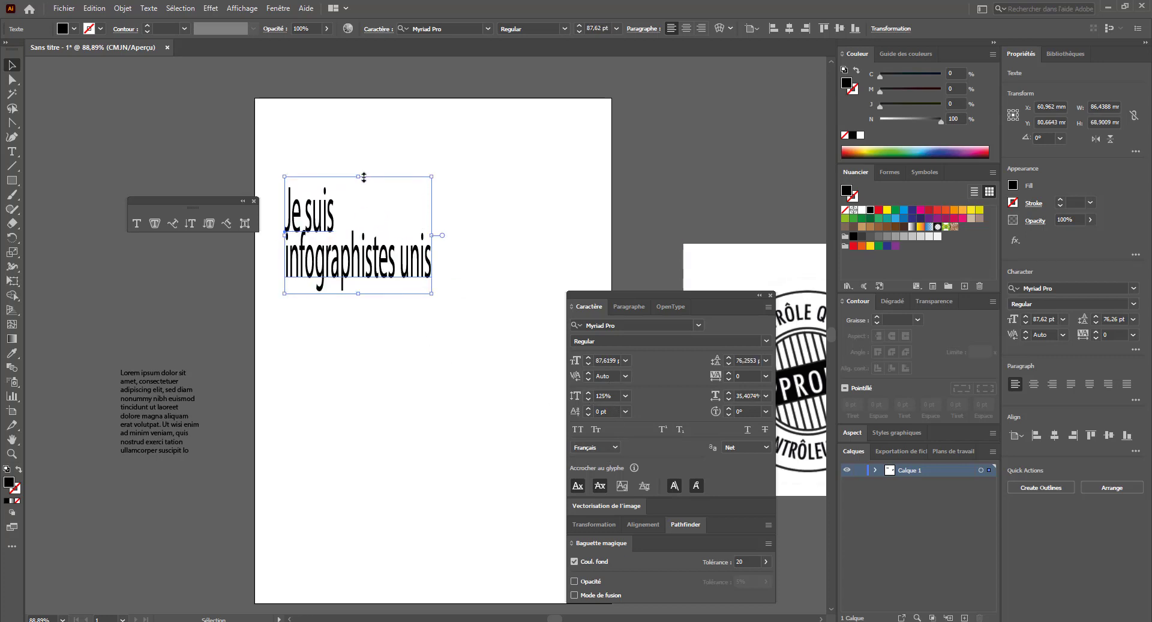
left_click(625, 396)
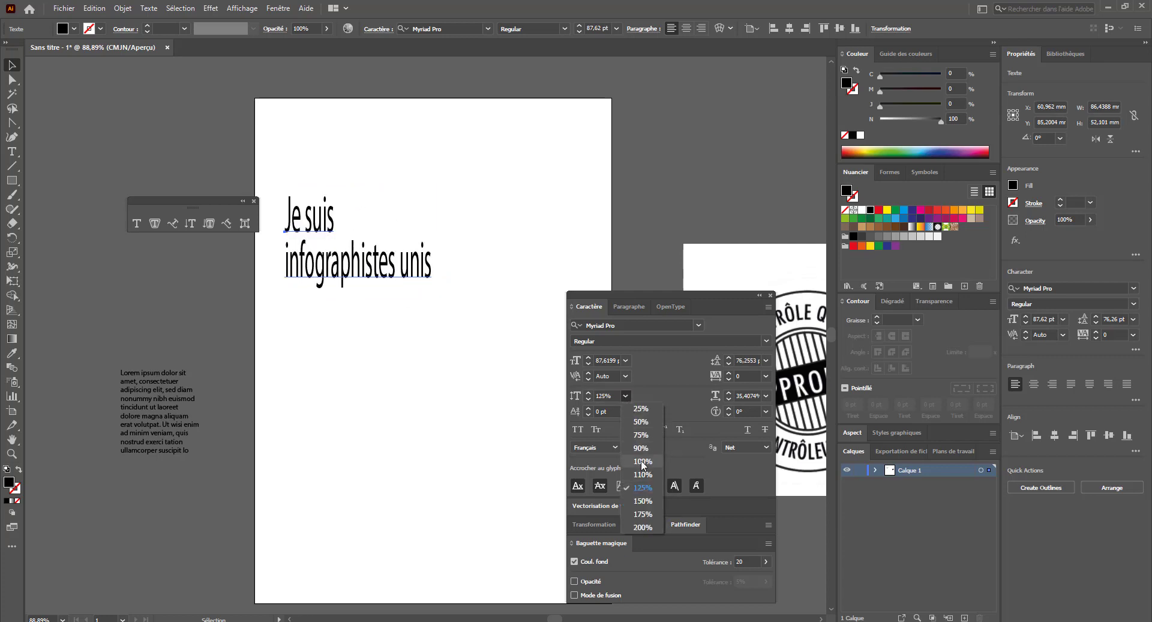
left_click(645, 467)
- Undo the stretch and step the text's vertical scale back to 103%
key("ctrl+z")
key("ctrl+z")
key("ctrl+z")
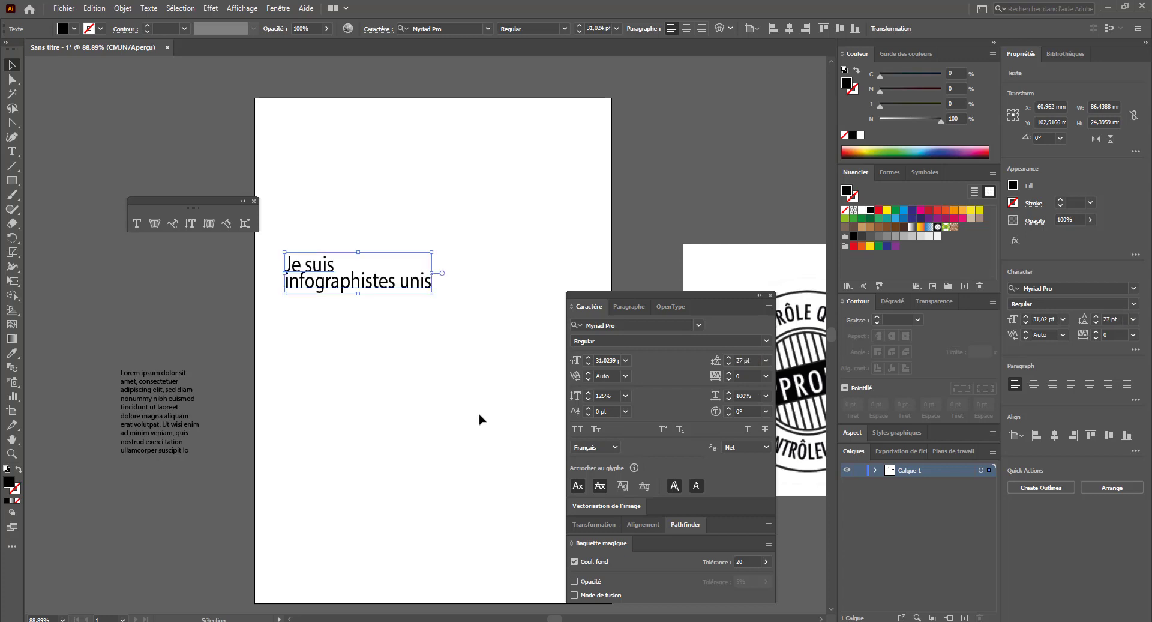
key("a")
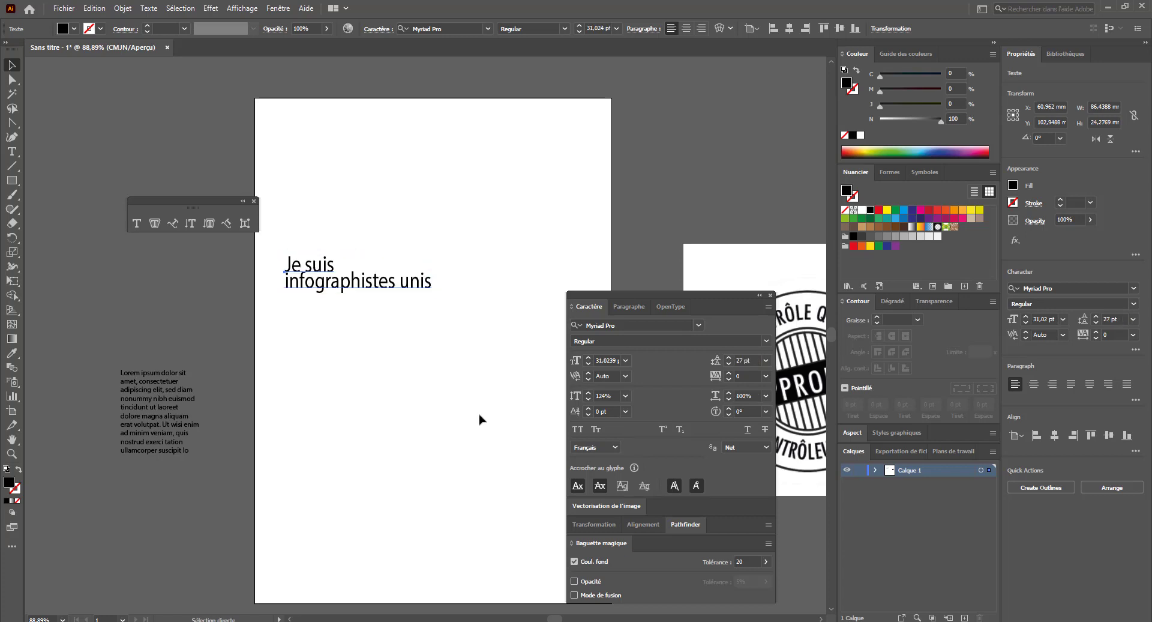
key("ctrl+z")
key("ctrl+z")
key("ctrl+z")
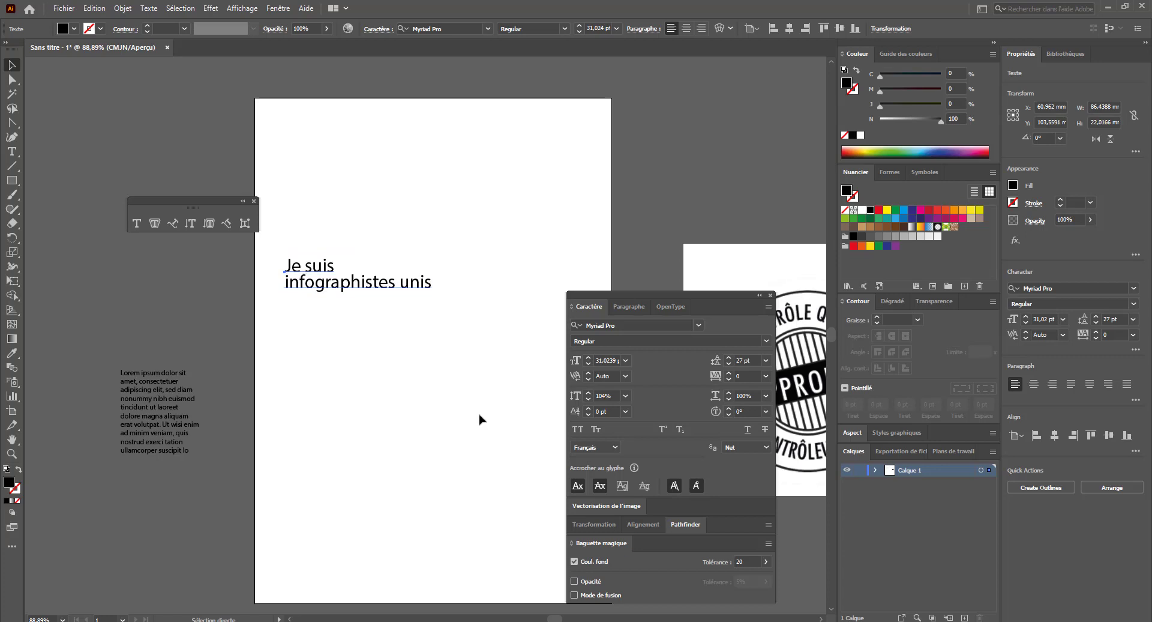
key("v")
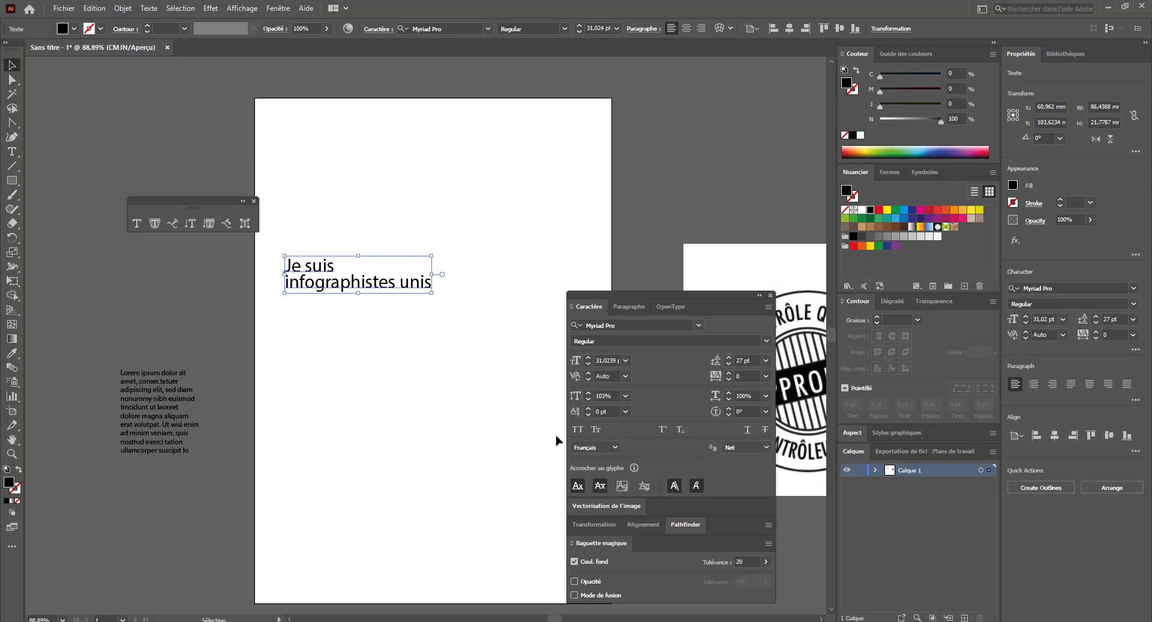
- Try raising the text's baseline shift stepwise, return it to 0 pt, and look through the preset shift values
left_click(591, 410)
left_click(589, 408)
left_click(589, 409)
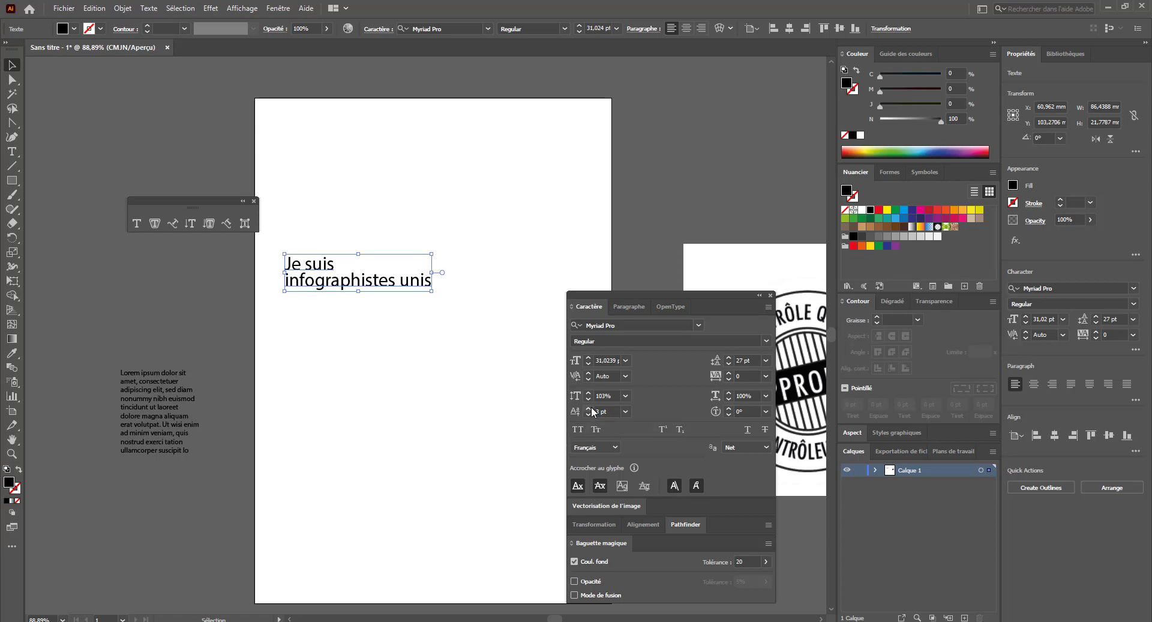
left_click(589, 409)
left_click(589, 412)
left_click(589, 412)
left_click(589, 412)
left_click(589, 413)
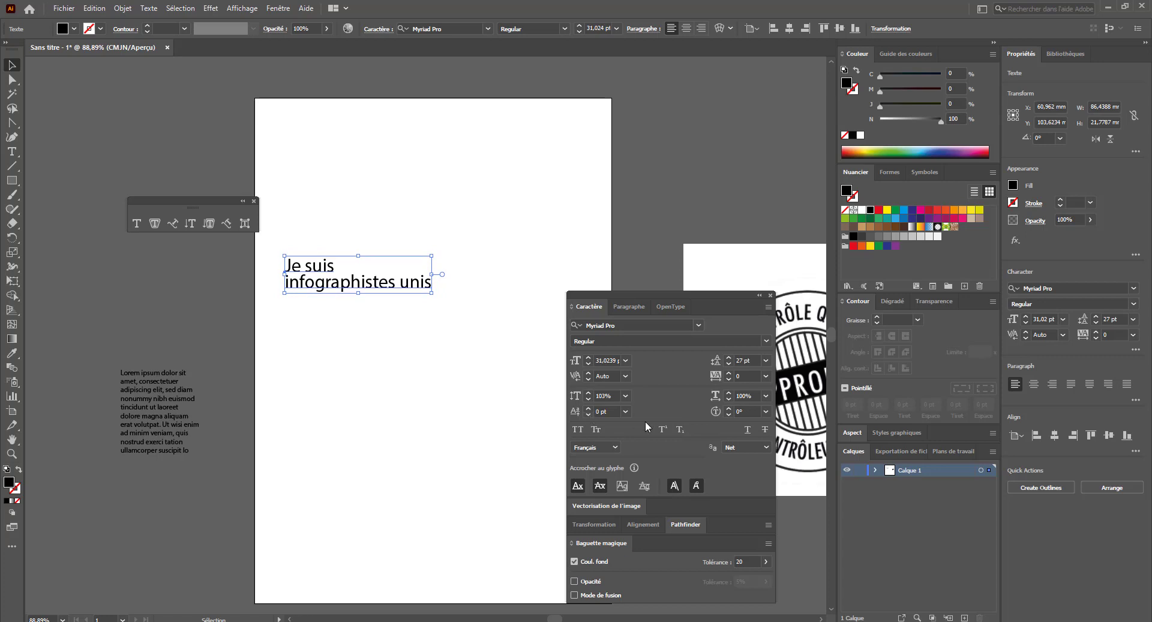
left_click(626, 412)
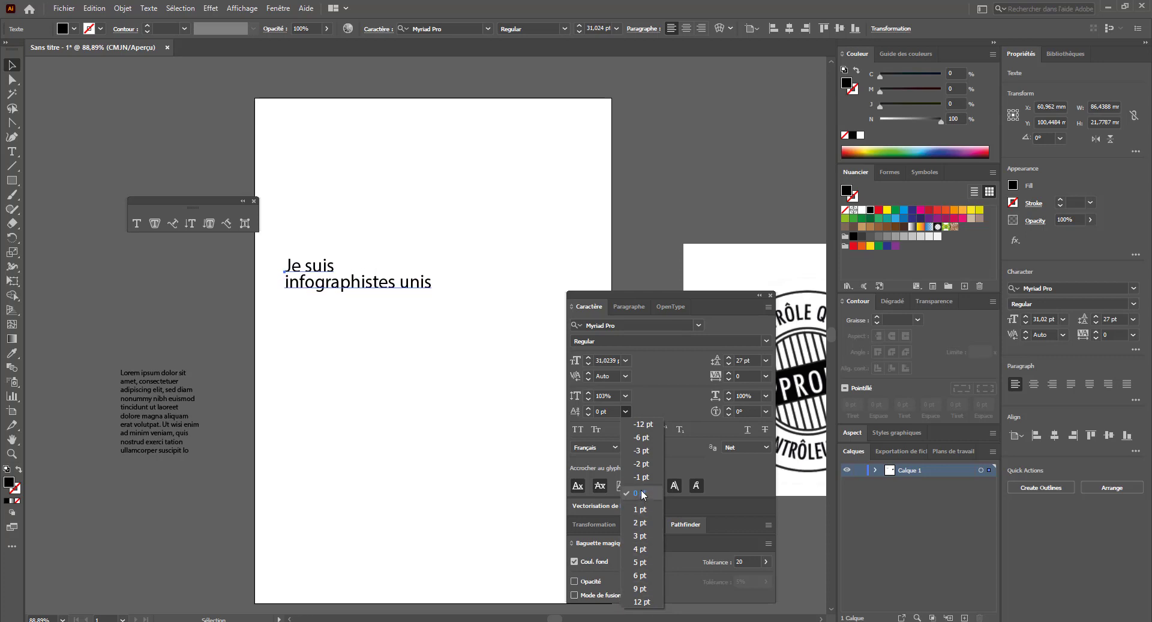
left_click(649, 405)
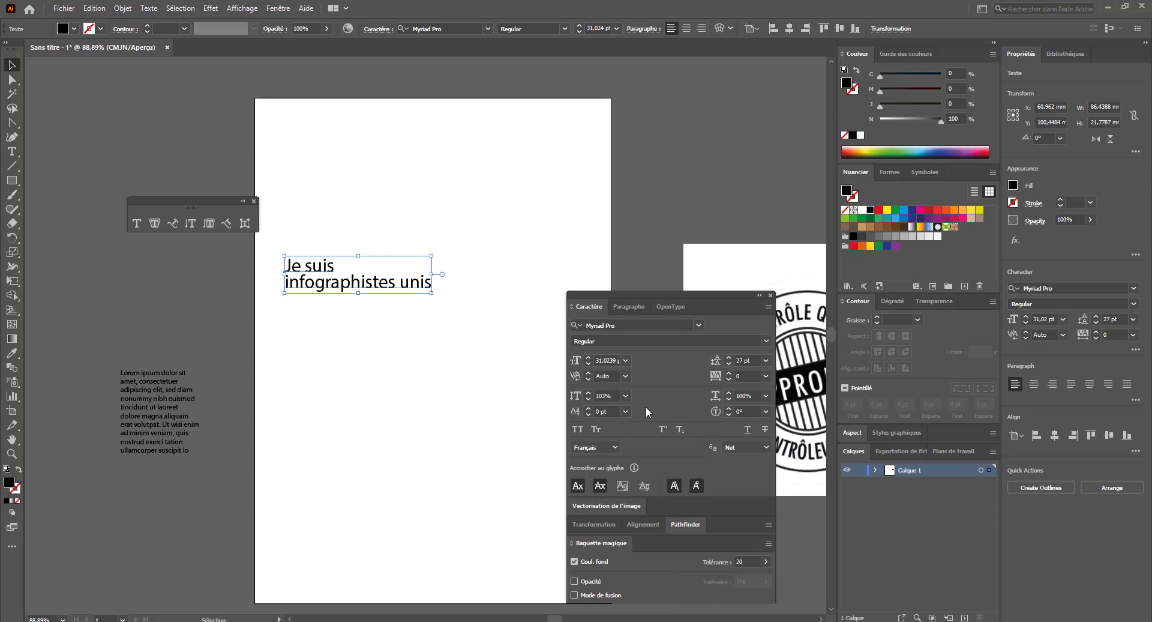
- Try all caps and small caps on the two-line text, switching each one off again
left_click(578, 429)
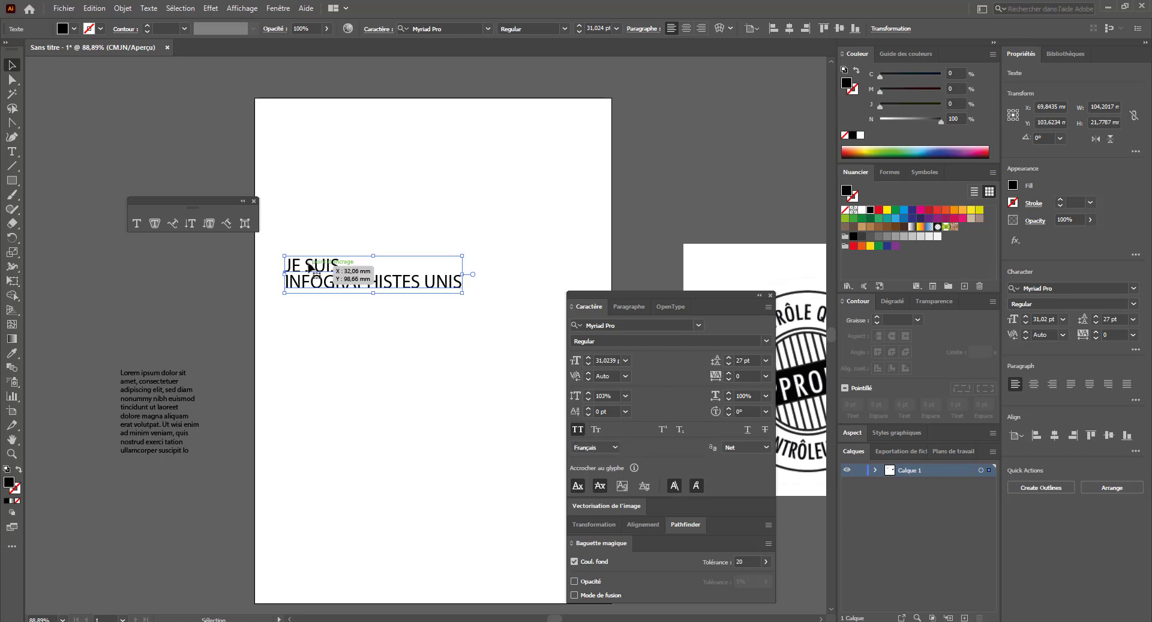
left_click(598, 429)
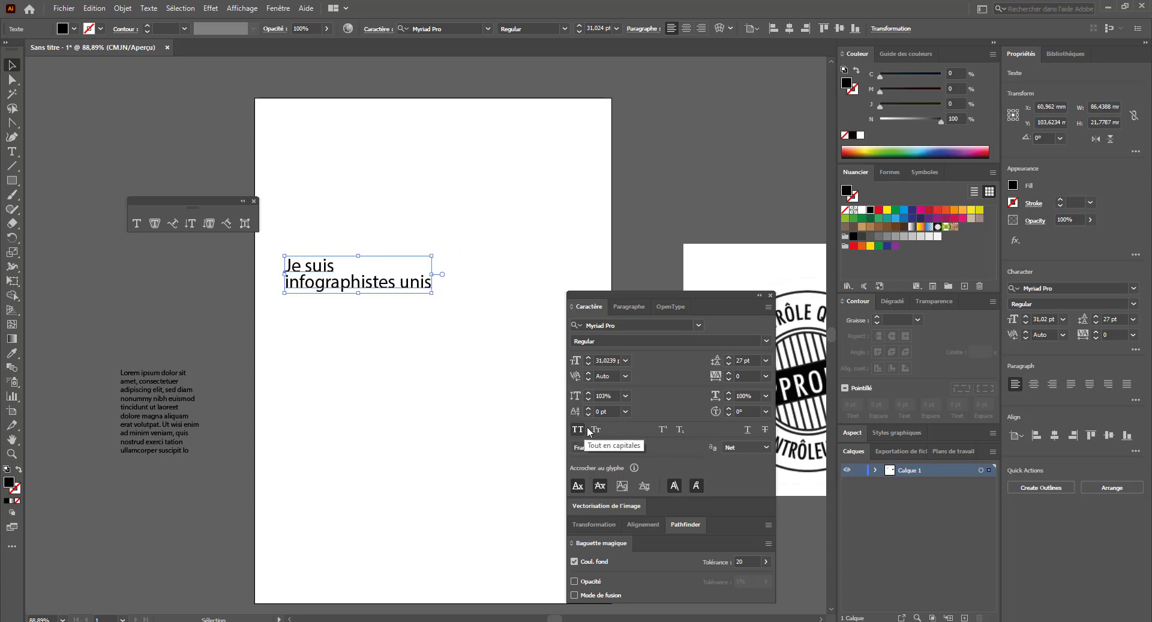
left_click(599, 429)
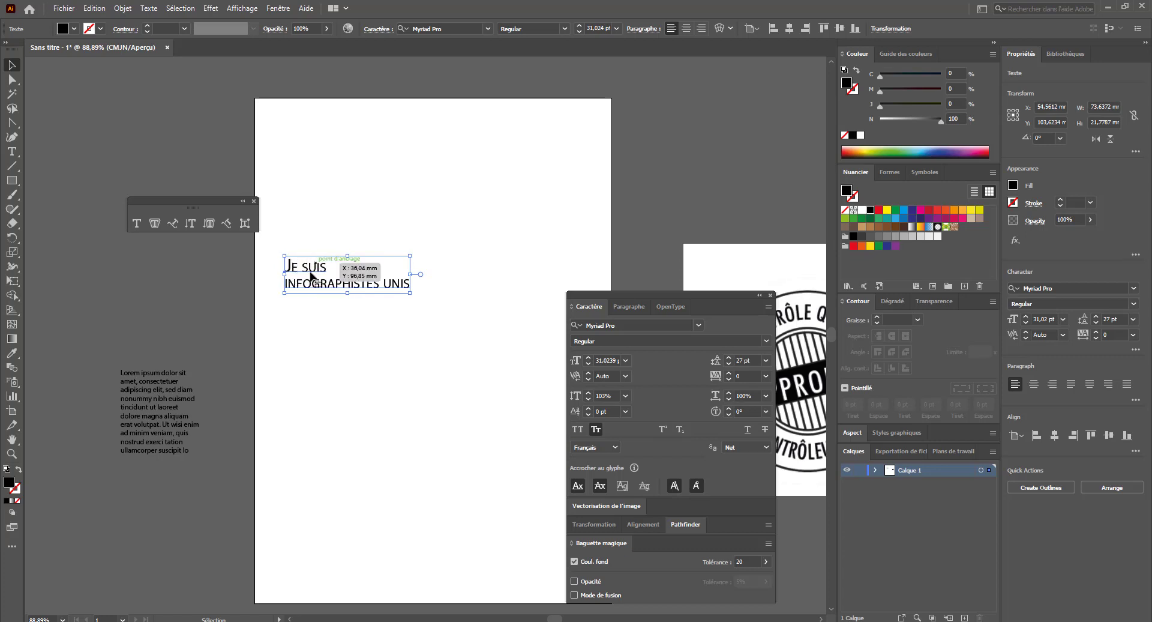
left_click(596, 429)
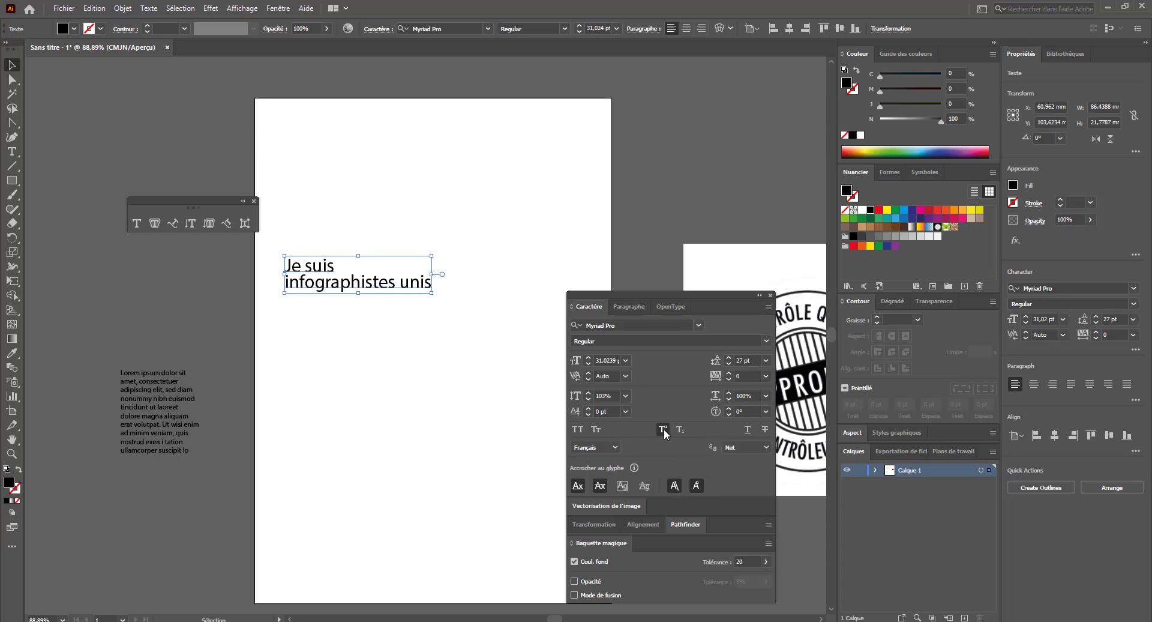
- Try superscript on the letters "e suis" in the first line of the text and switch it off again
double_click(292, 265)
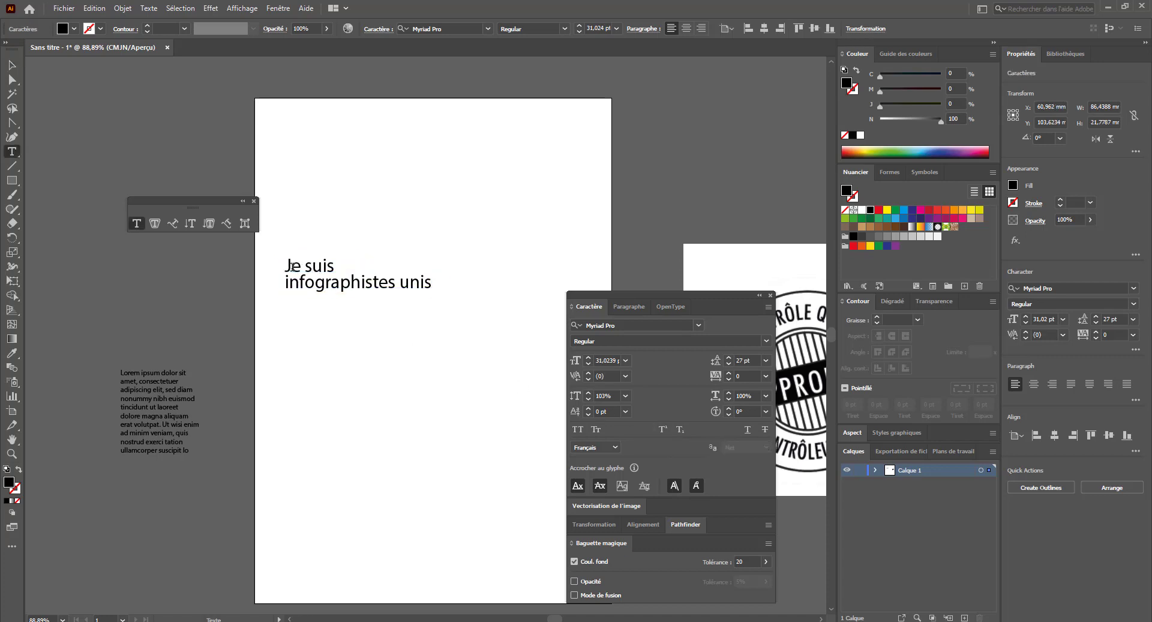
left_click_drag(292, 265, 350, 267)
left_click(669, 431)
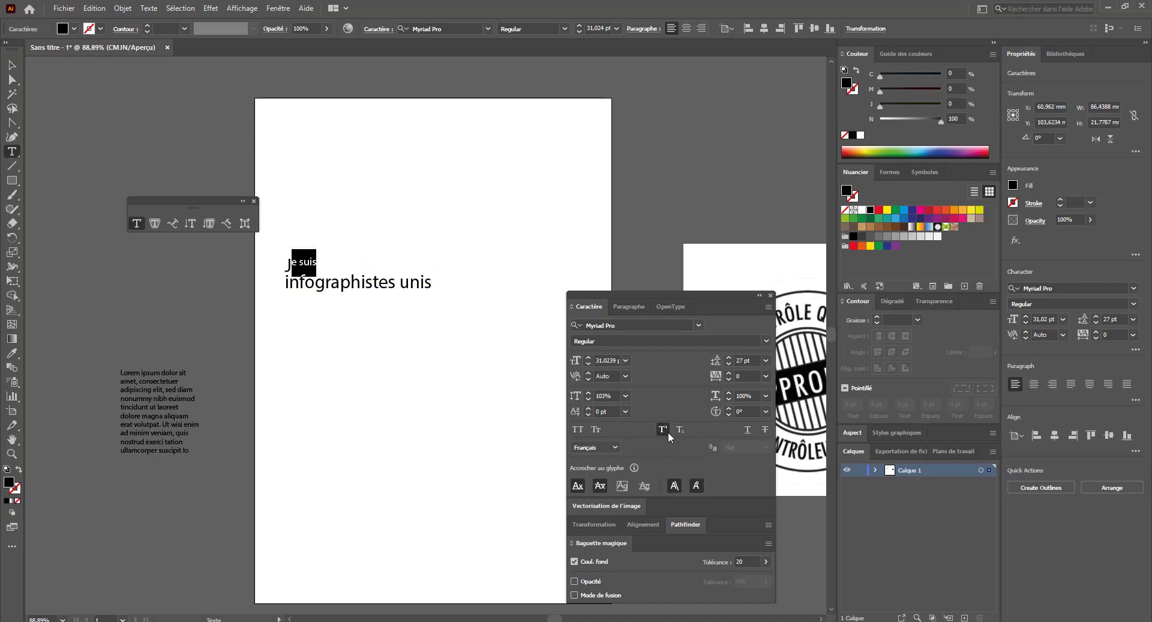
left_click(668, 431)
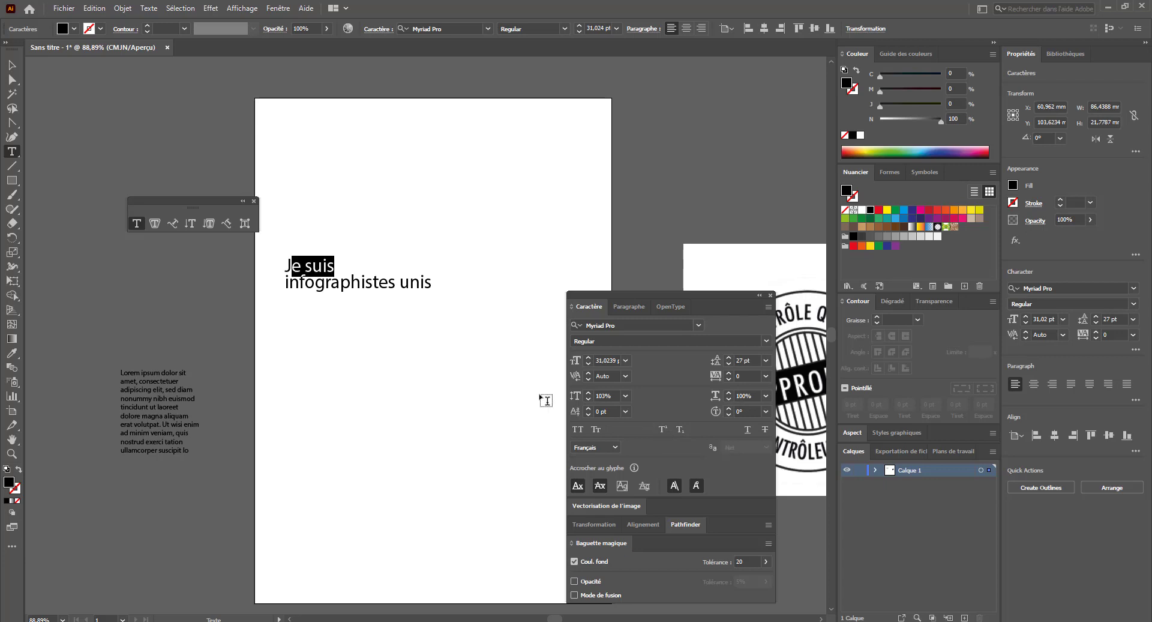
- Toggle subscript on and off for the selected letters "e suis", leaving them as normal text
left_click(680, 430)
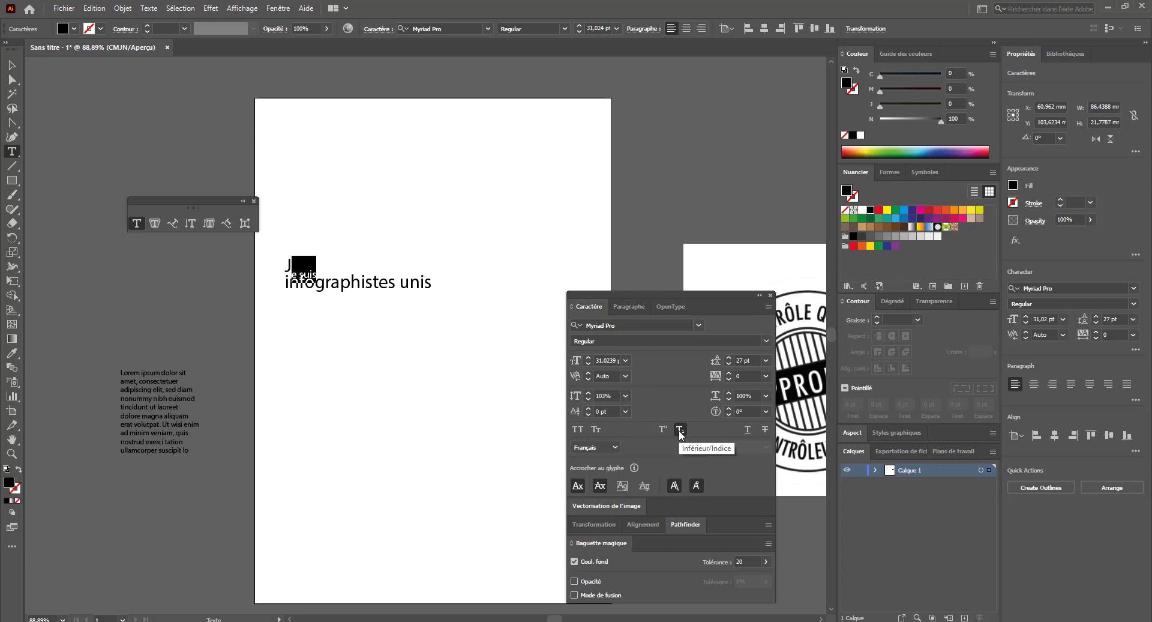
left_click(680, 430)
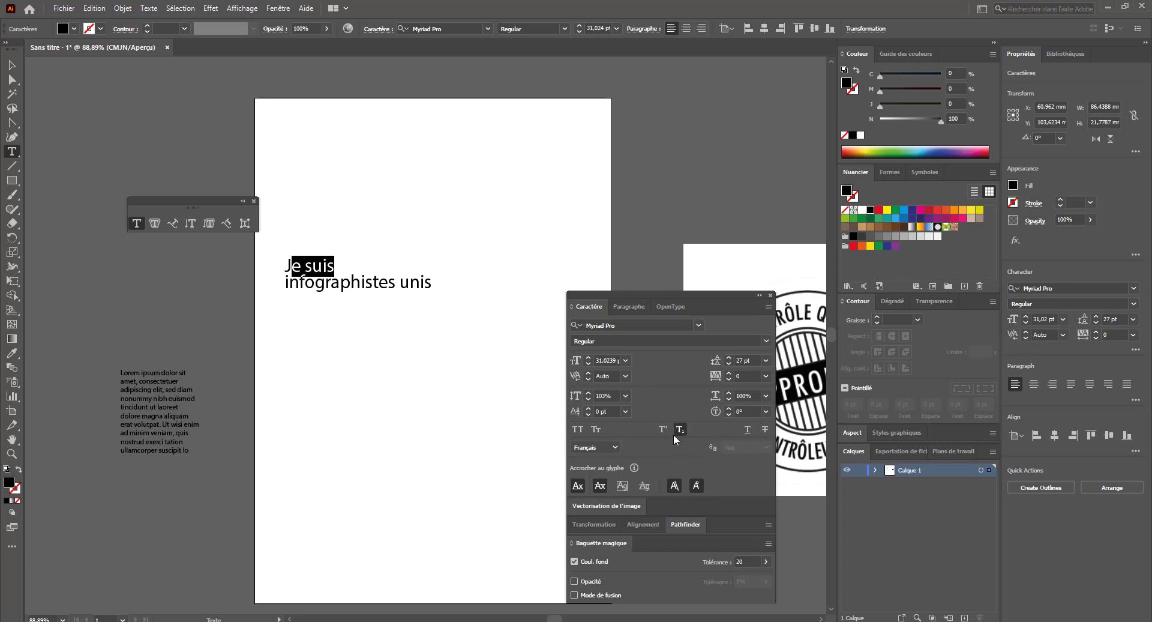
left_click(680, 430)
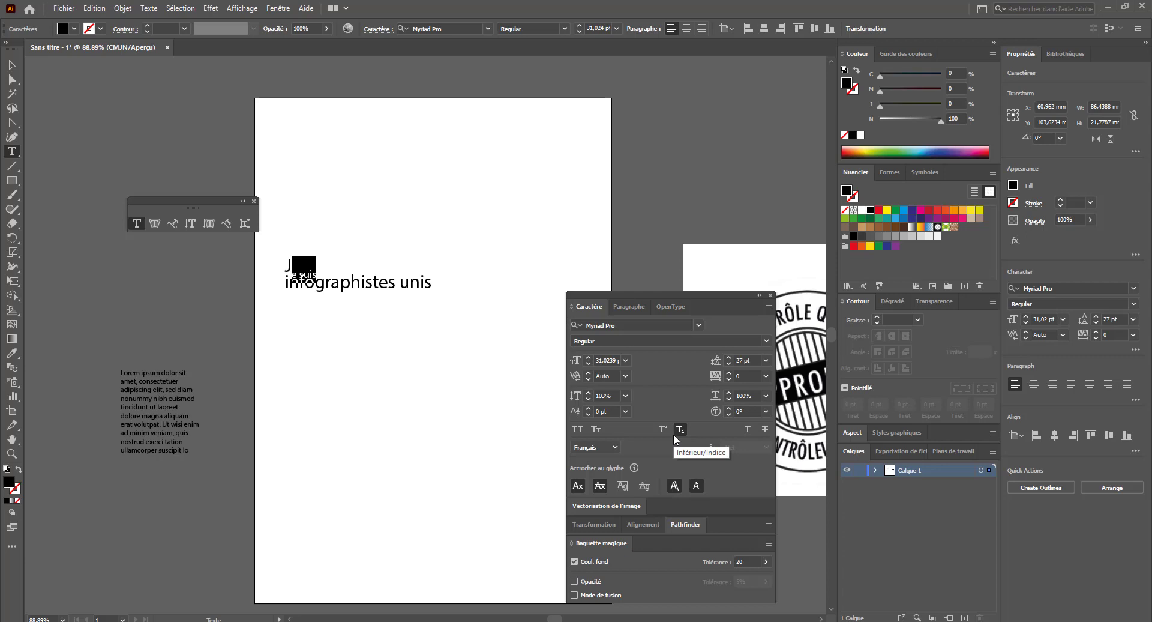
left_click(677, 429)
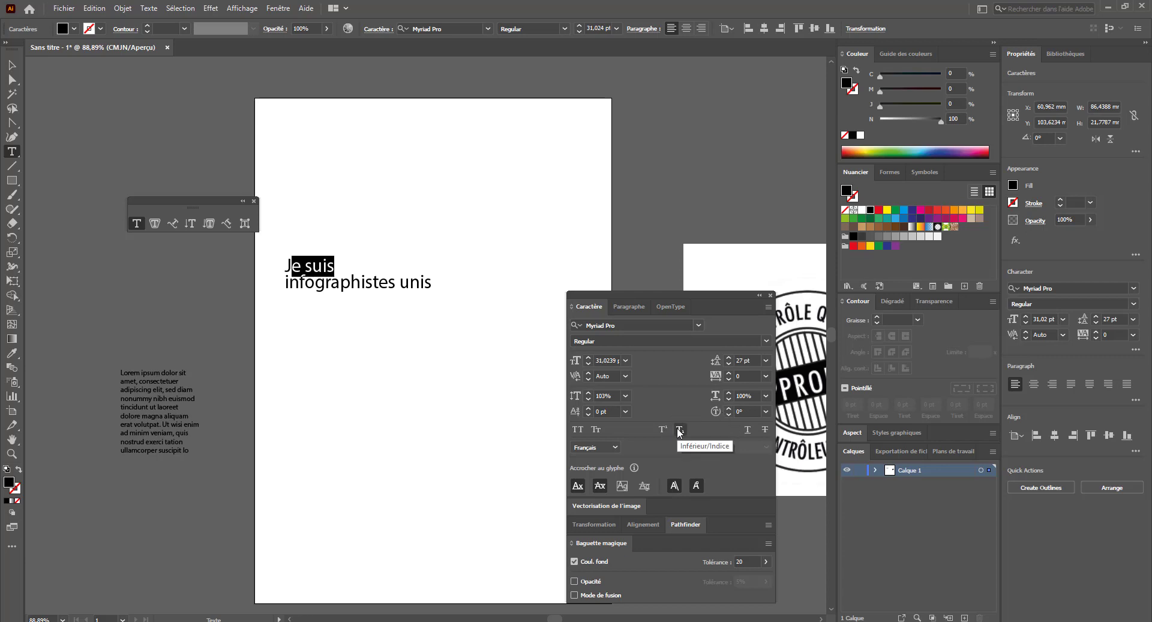
left_click(678, 430)
left_click(679, 430)
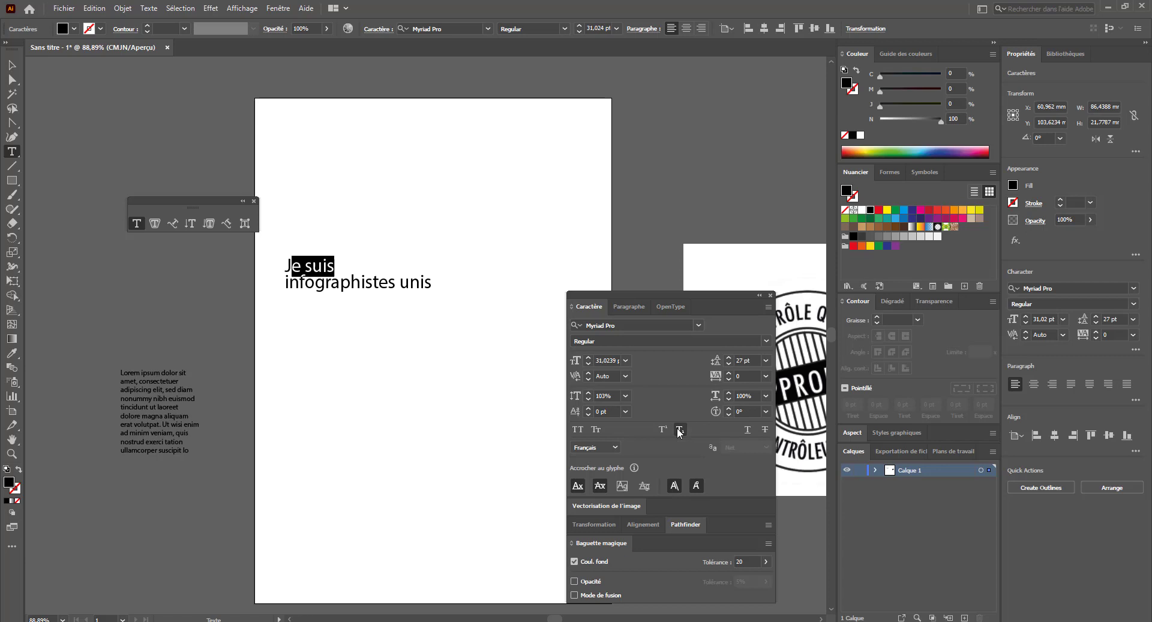
left_click(679, 430)
left_click(679, 430)
- Try superscript, underline and strikethrough on the selected letters without keeping any of them, and leave text editing
left_click(663, 429)
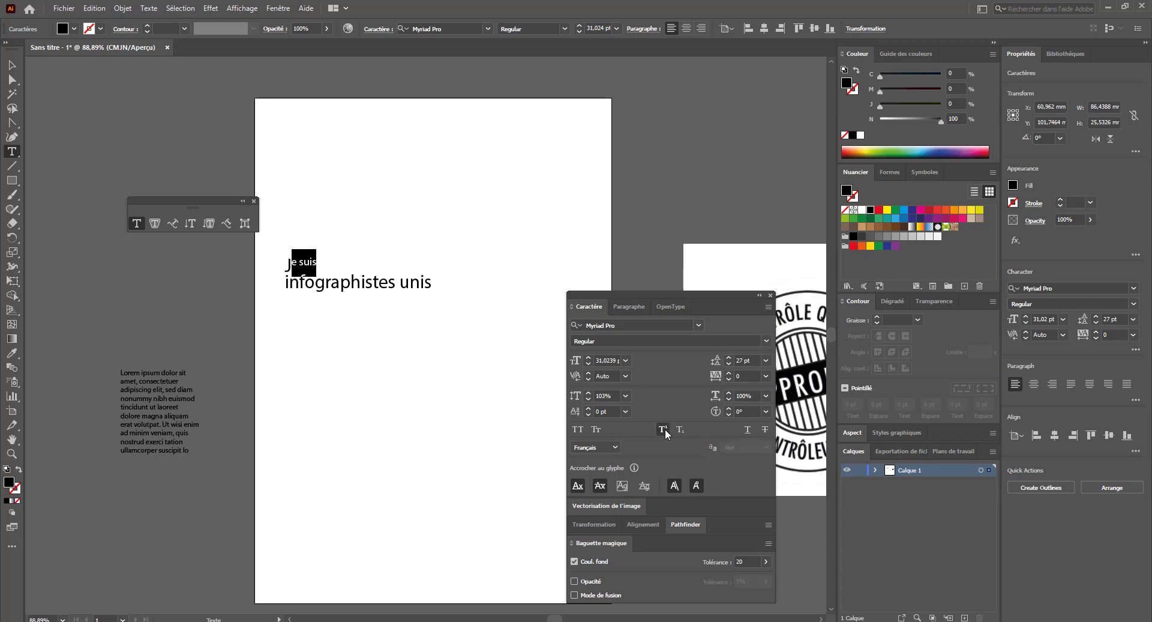
left_click(663, 429)
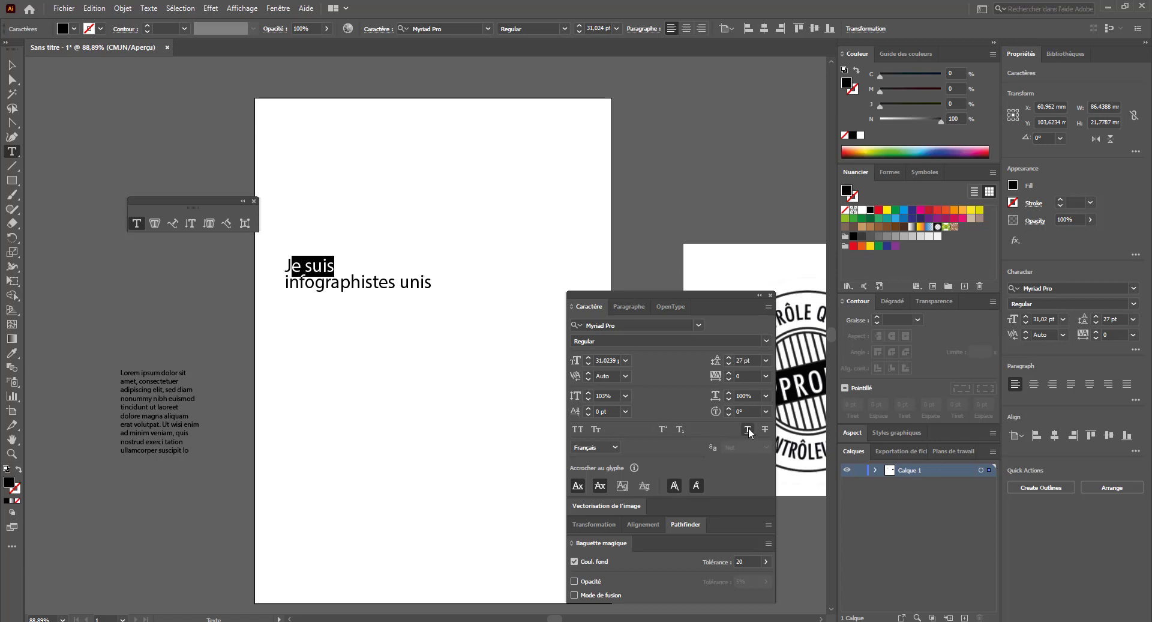
left_click(748, 428)
left_click(750, 428)
left_click(763, 429)
key("Escape")
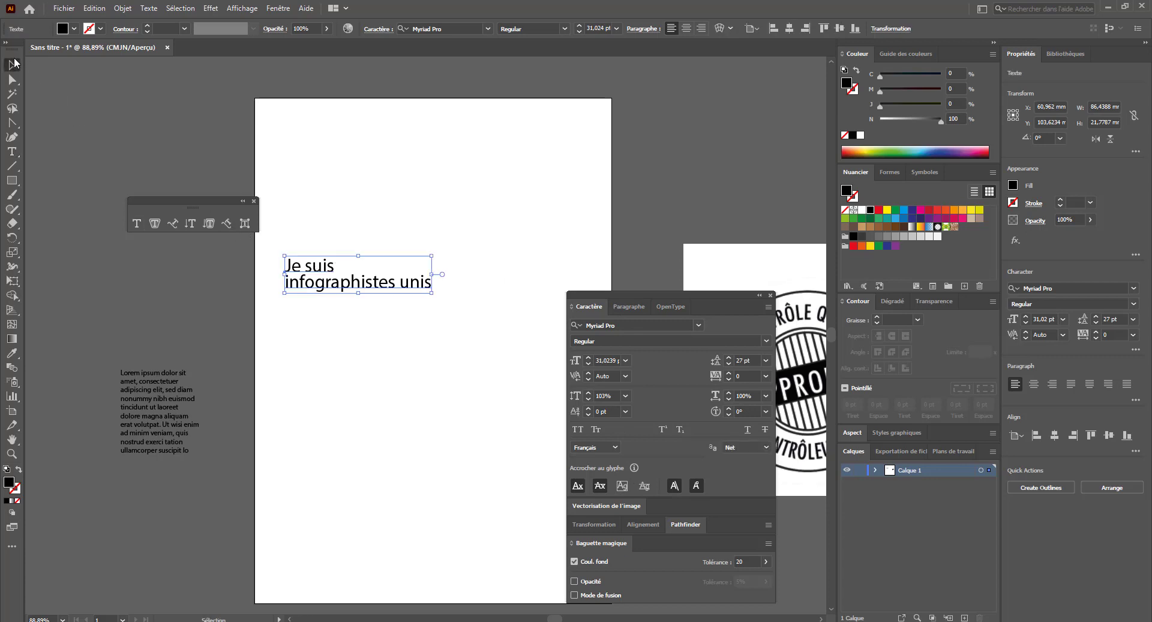
- Try centre and right paragraph alignment on the two-line text, moving the block lower on the page in between
left_click(630, 306)
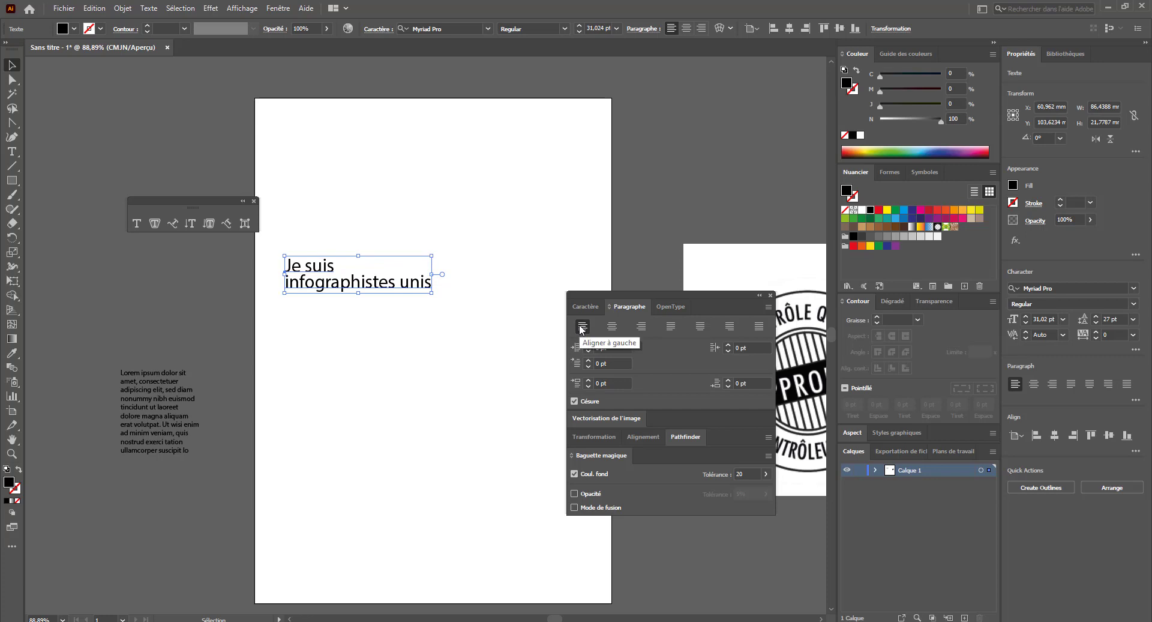
left_click(612, 326)
left_click_drag(334, 271, 483, 294)
left_click(641, 326)
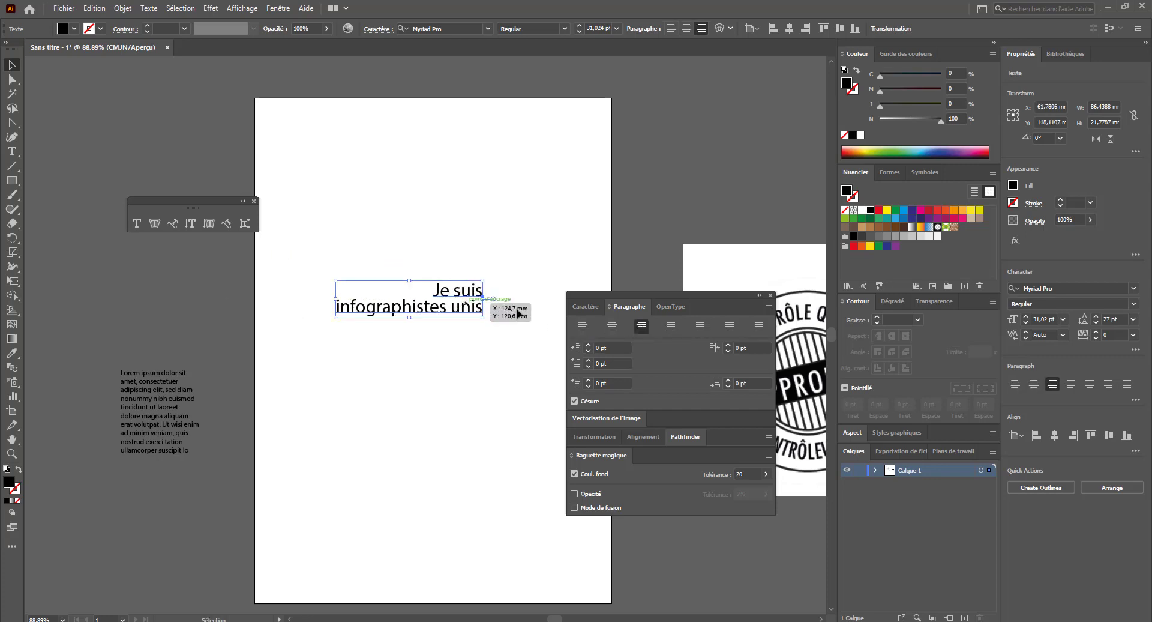
- Try justifying the two-line text with its last line left-aligned, stretch the block wider, and undo the stretch
left_click(671, 329)
left_click_drag(483, 298, 327, 298)
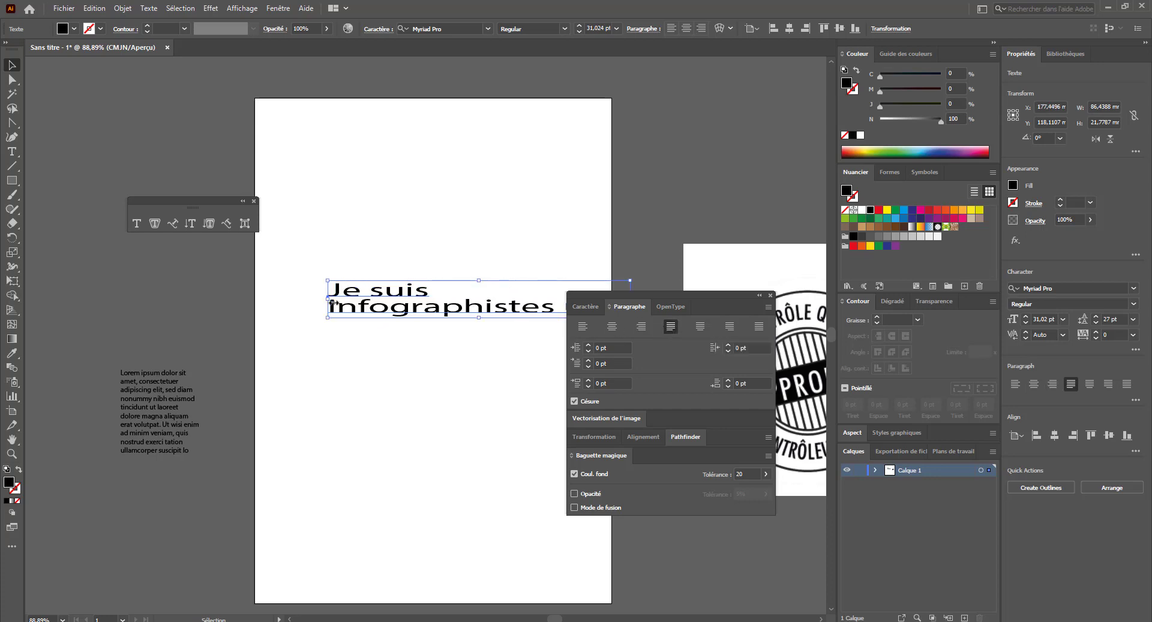
key("ctrl+z")
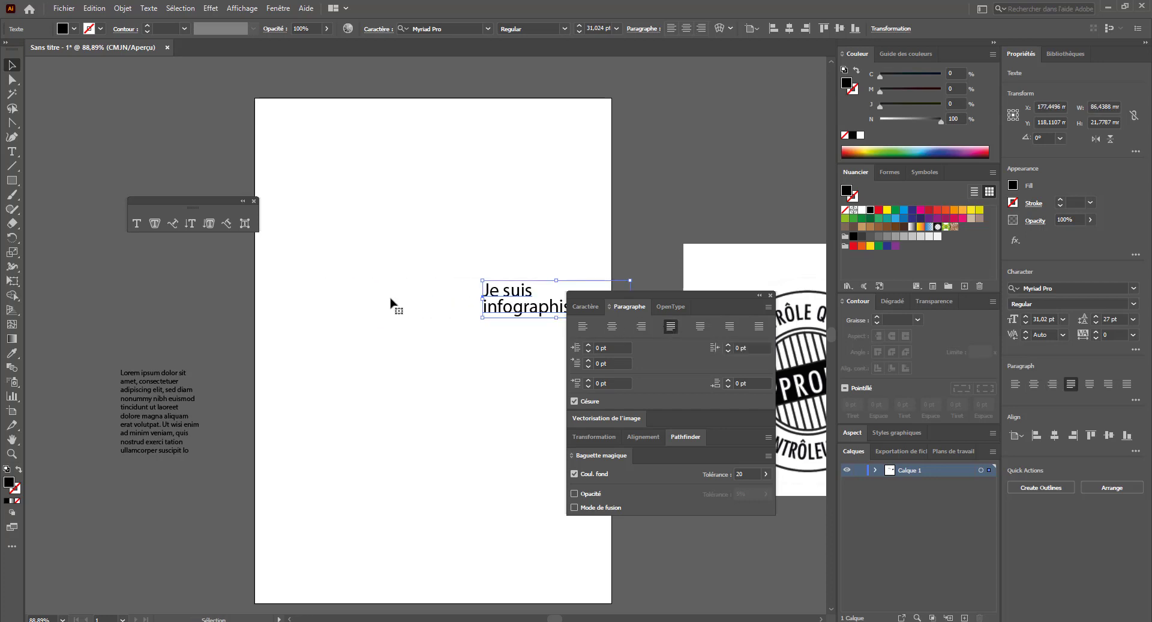
- Try the justified options with last line centred, right-aligned and fully justified on the repositioned two-line text, and return it to left alignment
left_click(707, 326)
left_click_drag(534, 300, 436, 299)
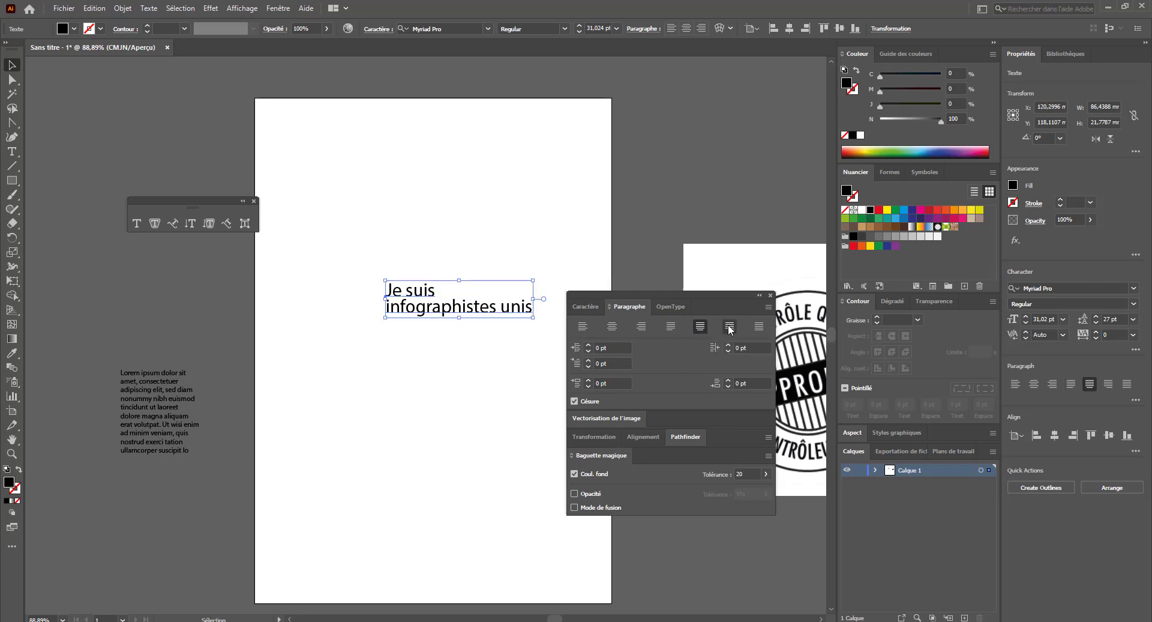
left_click(729, 326)
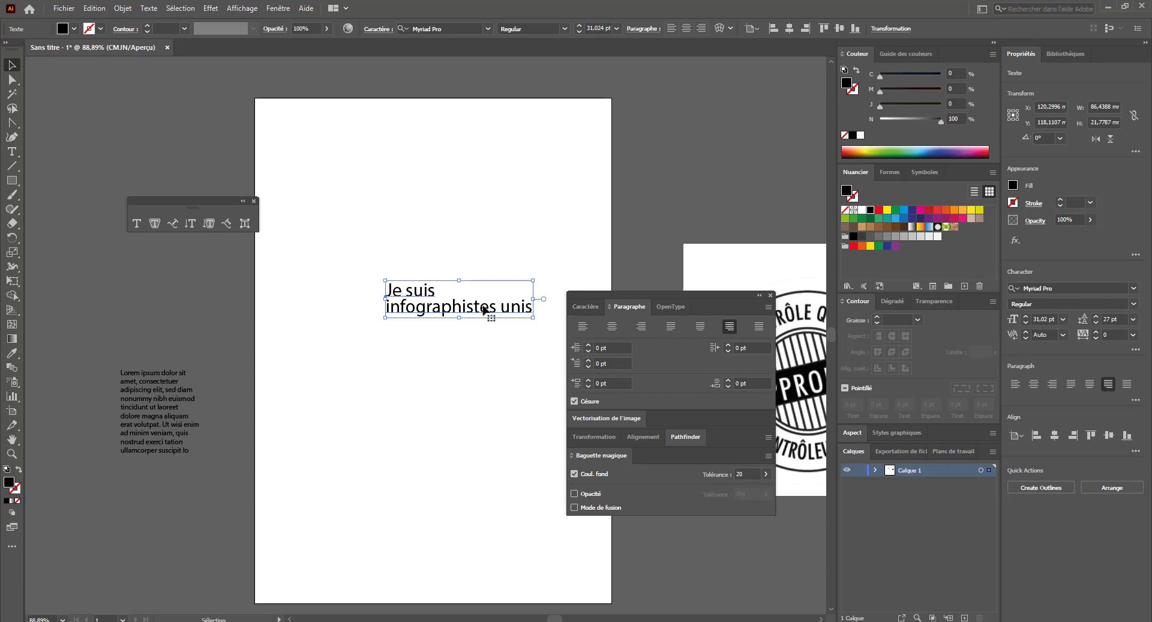
left_click(759, 326)
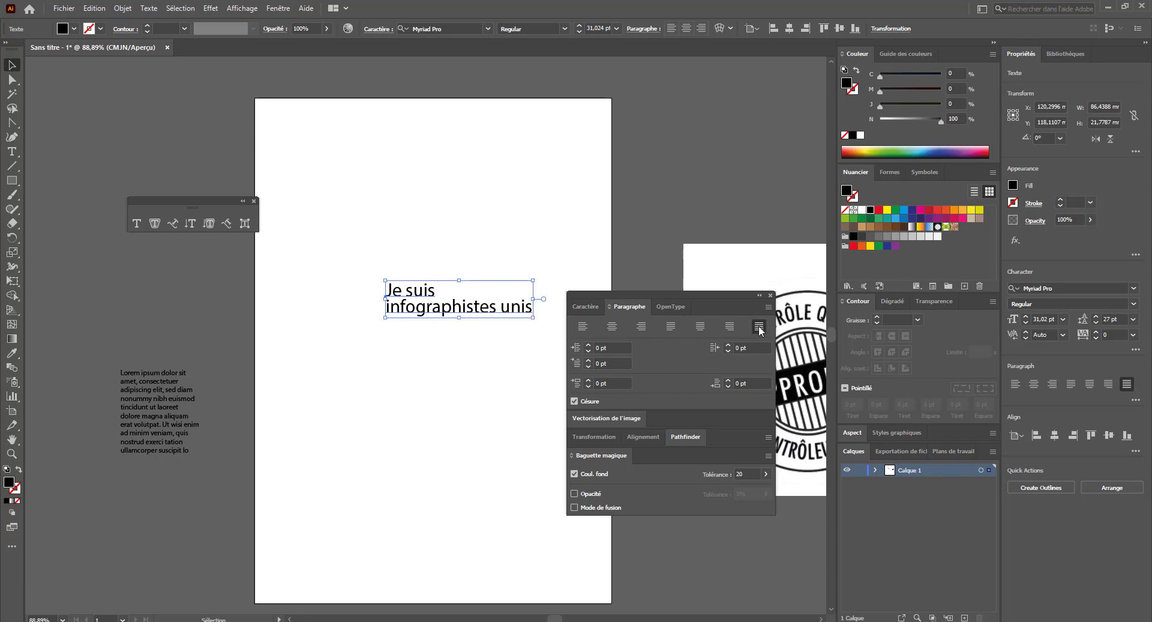
left_click(583, 327)
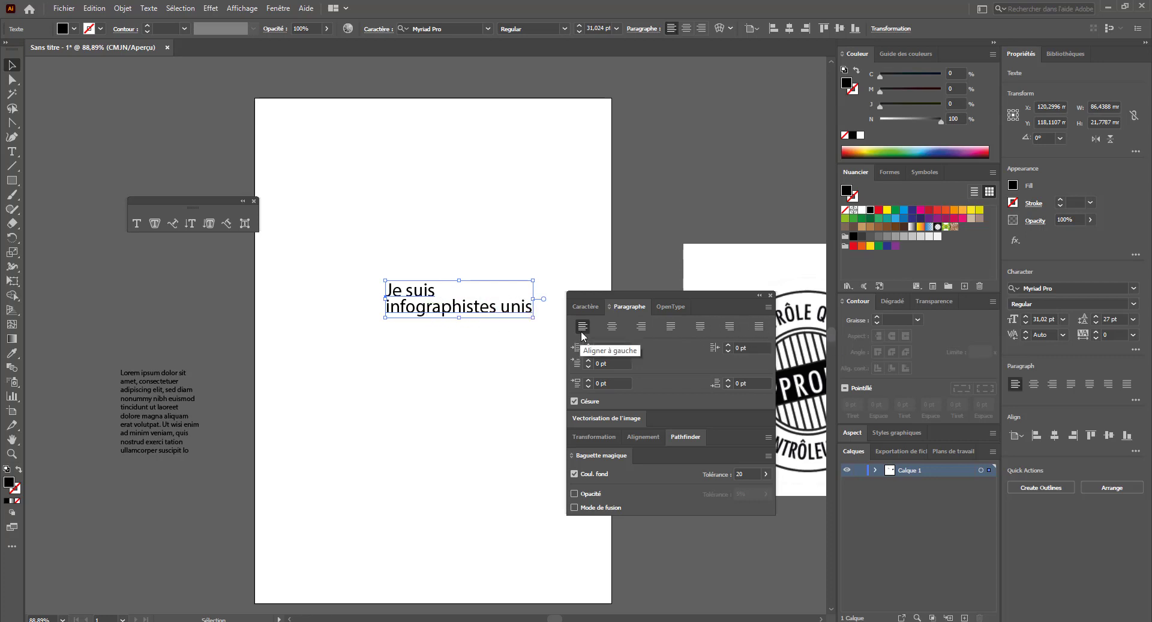
- Move the two-line text off the artboard to its left and draw an area text frame about 131 × 150 mm on the page
left_click(586, 306)
left_click_drag(425, 324, 111, 296)
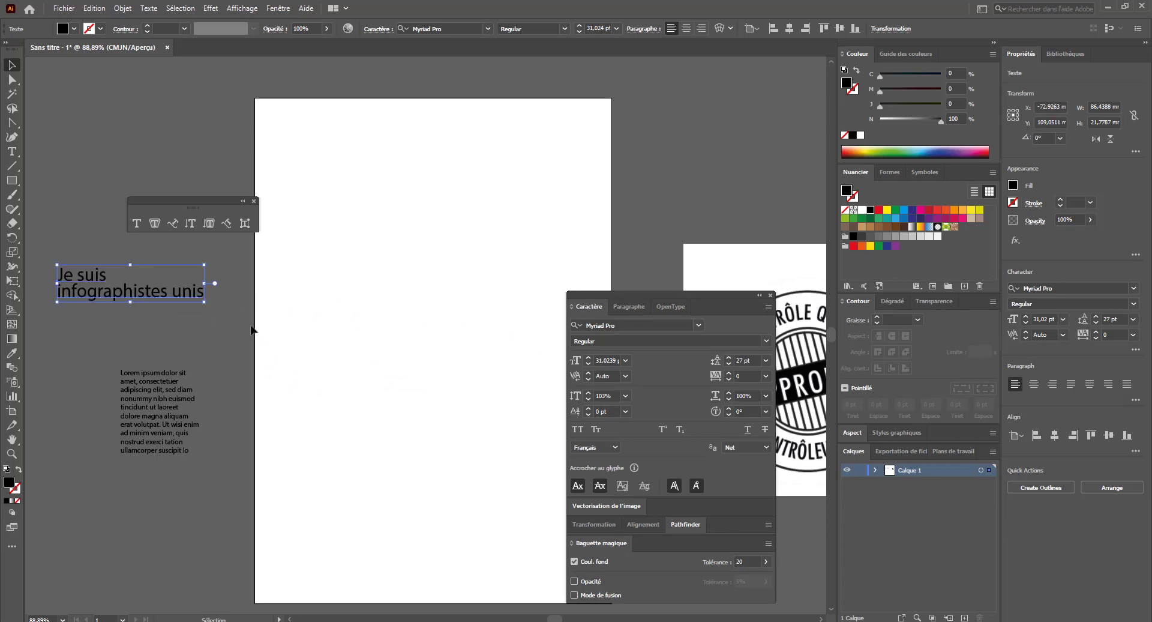
left_click(137, 223)
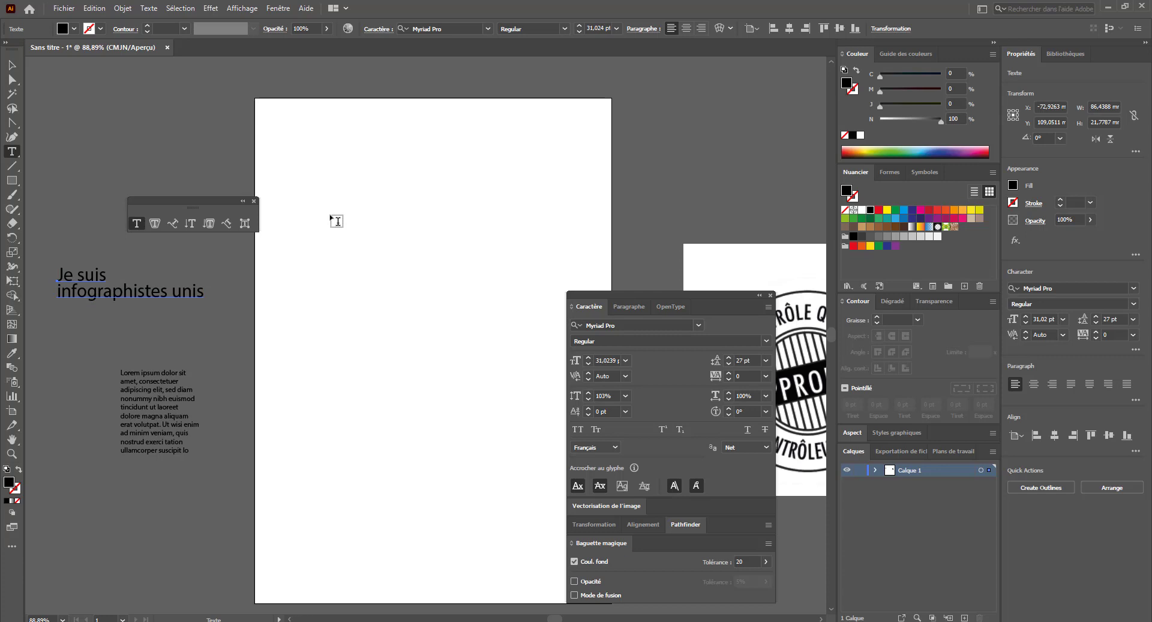
left_click_drag(302, 172, 526, 428)
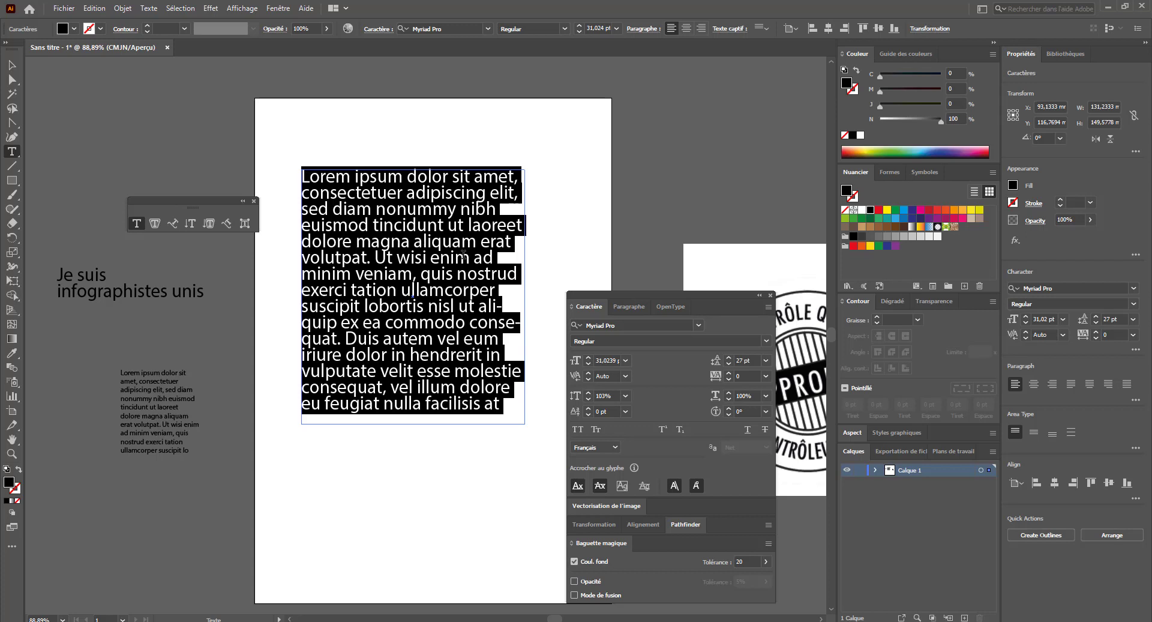
- Turn off hyphenation for the Lorem ipsum paragraph and return to the character settings
left_click(635, 309)
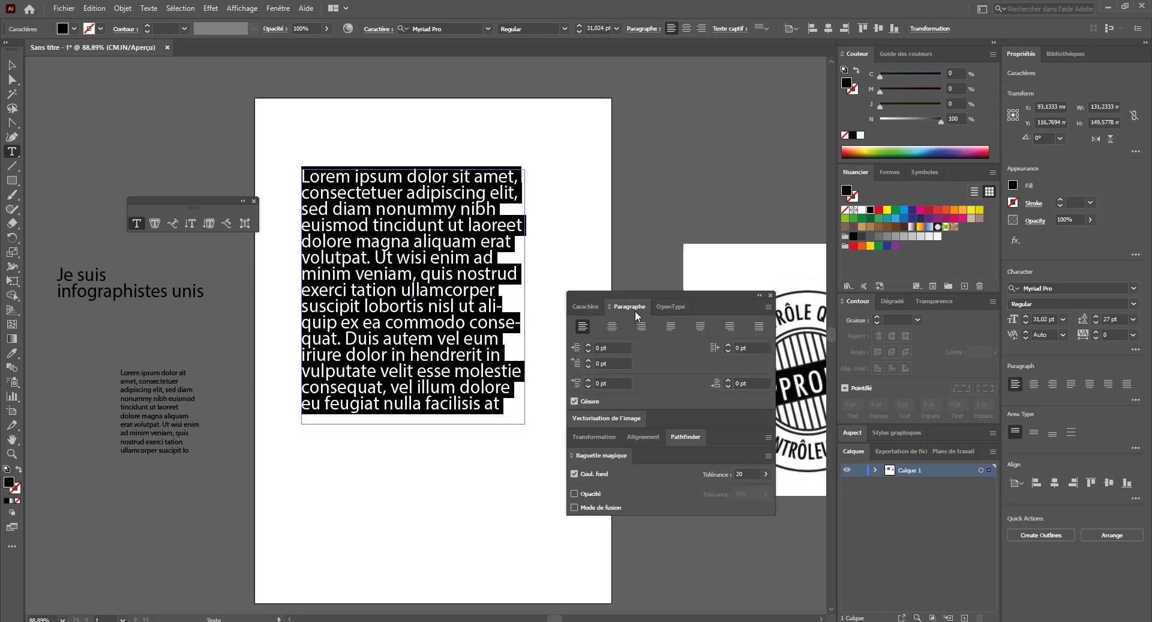
left_click(578, 401)
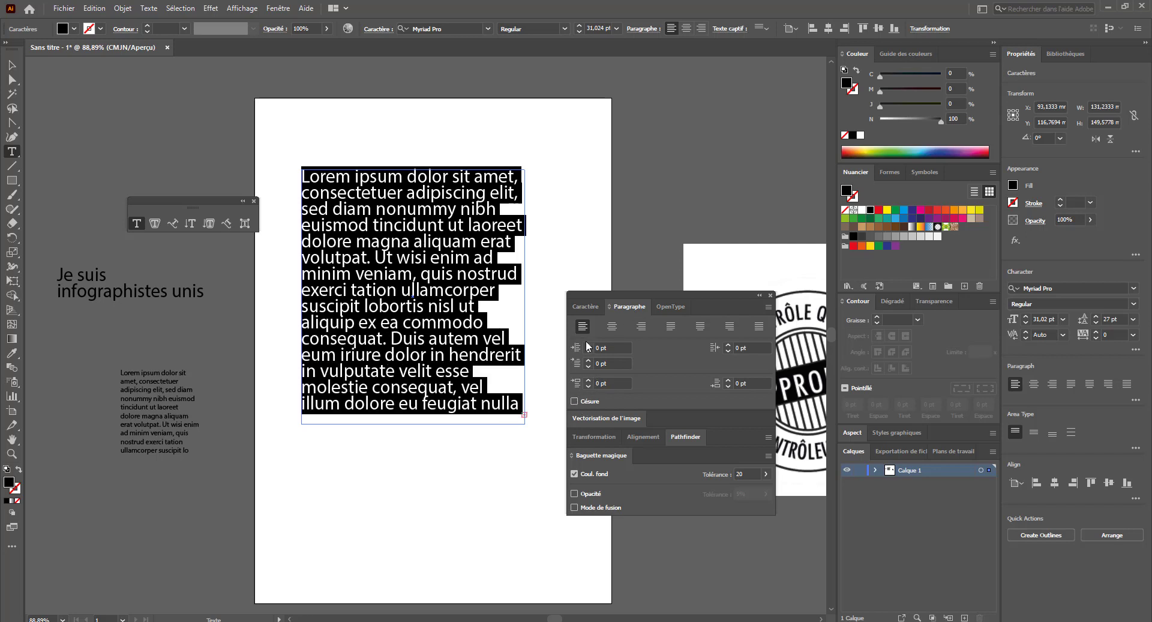
left_click(591, 307)
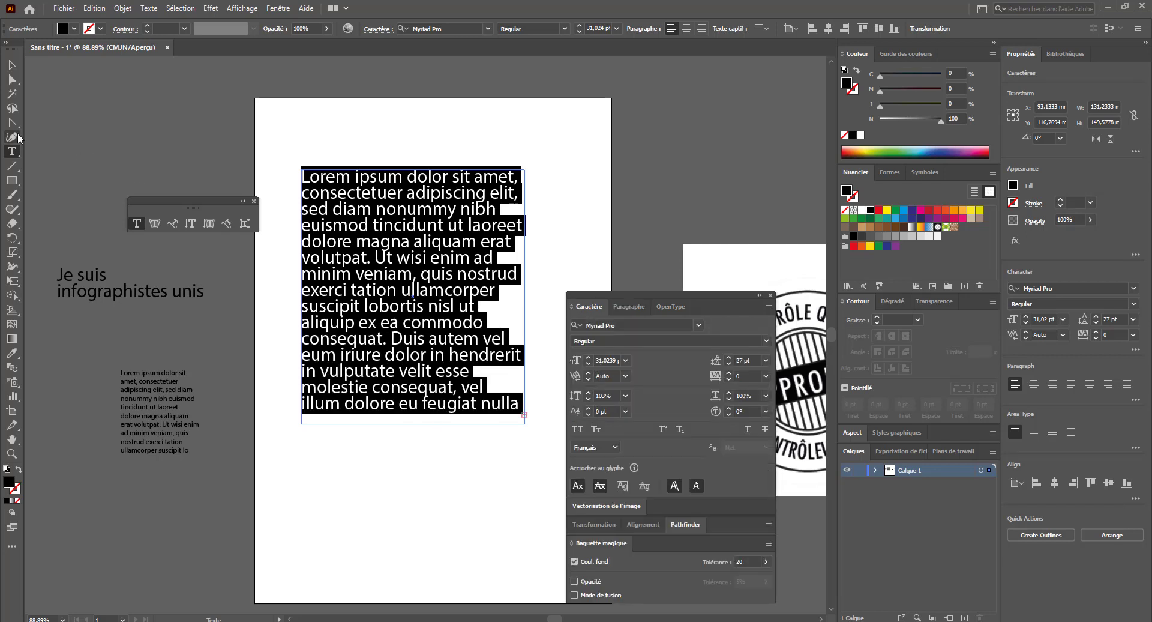
- Enlarge the Lorem ipsum text frame downward and to the right to about 150 × 171 mm
left_click(12, 64)
left_click_drag(413, 424, 419, 461)
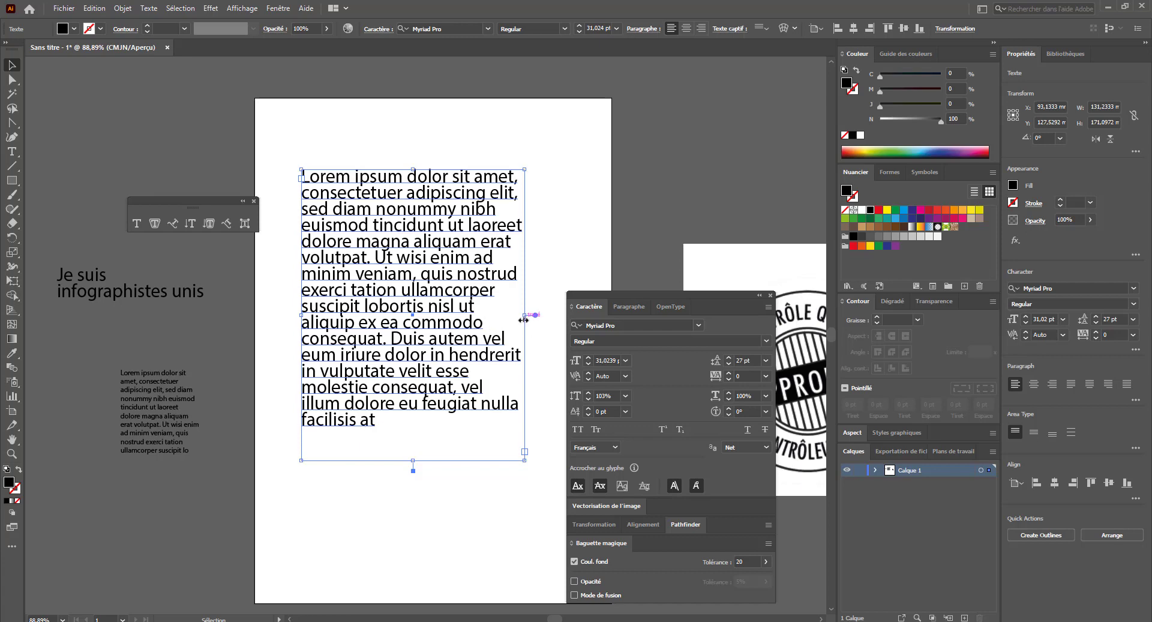
left_click_drag(525, 314, 557, 306)
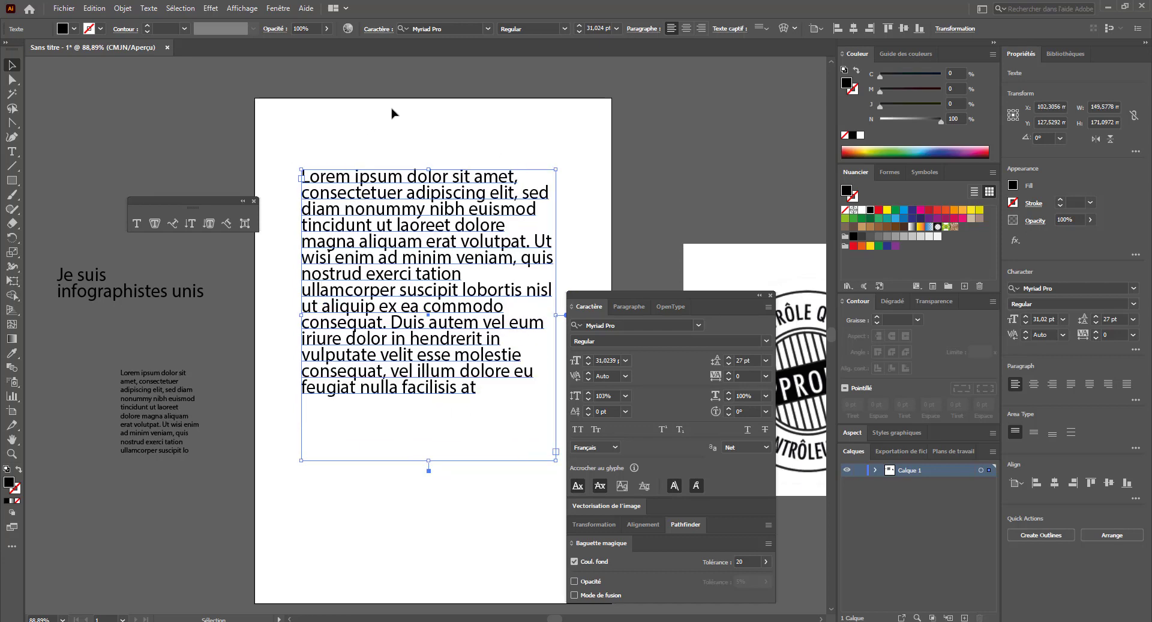
- Reduce the Lorem ipsum text's font size stepwise to 19 pt and raise it to 21 pt
left_click(580, 31)
left_click(580, 32)
left_click(580, 32)
left_click(580, 32)
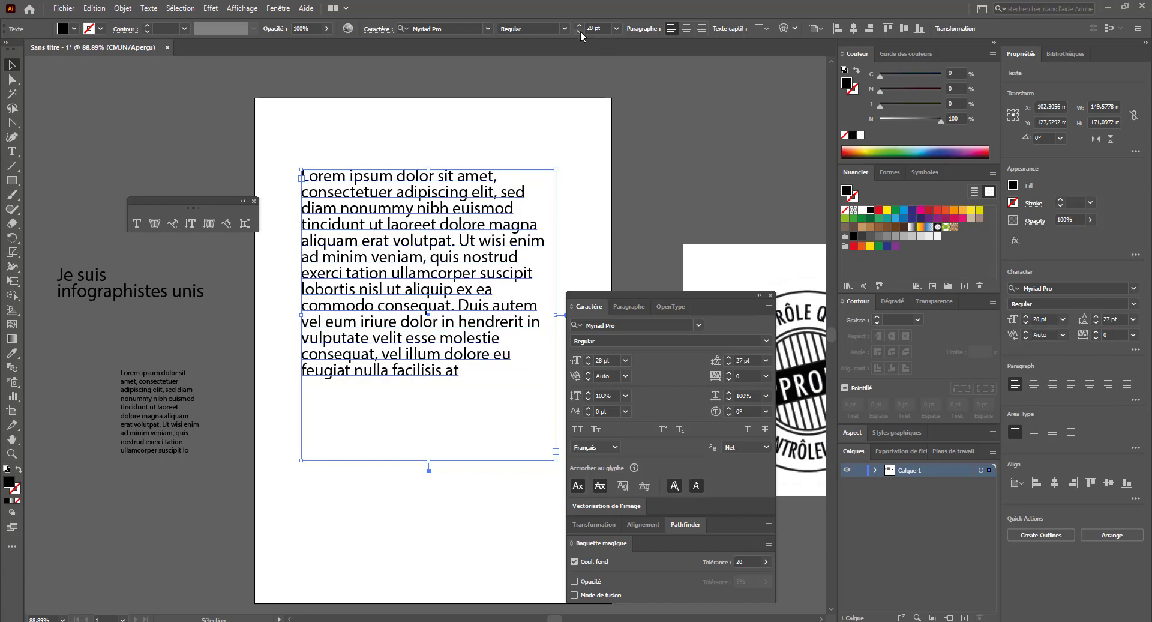
left_click(580, 31)
left_click(579, 32)
left_click(580, 31)
left_click(580, 32)
left_click(580, 32)
left_click(580, 32)
left_click(580, 32)
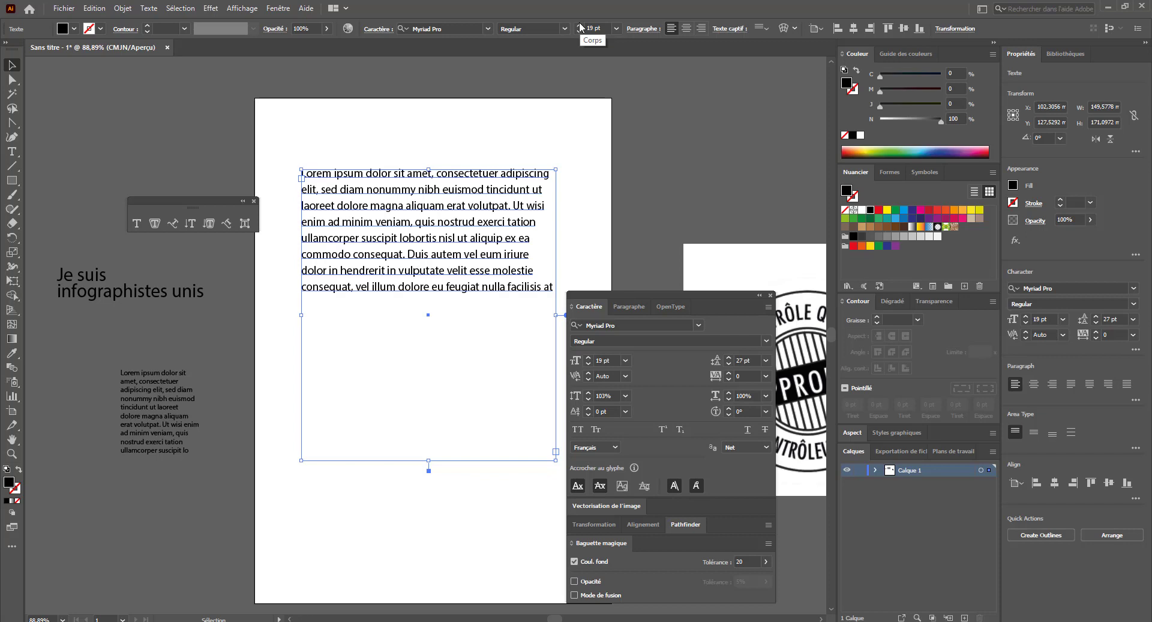
left_click(580, 26)
left_click(580, 25)
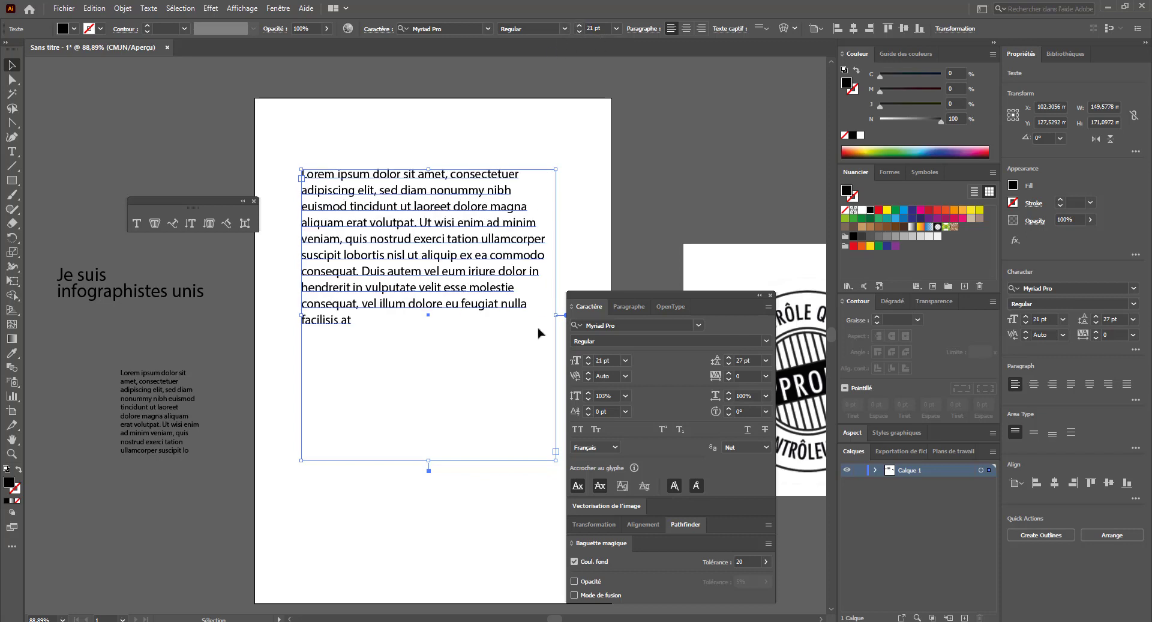
- Try centre, right and left alignment on the Lorem ipsum paragraph, and justify it with the last line left-aligned and finally centred
left_click(635, 308)
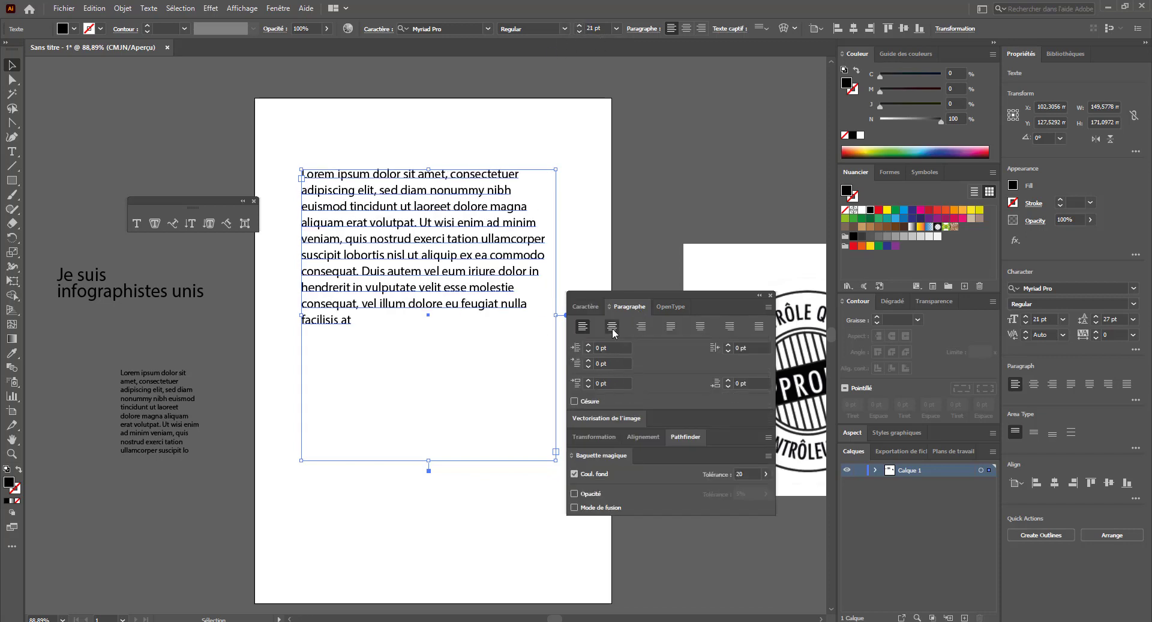
left_click(613, 327)
left_click(640, 327)
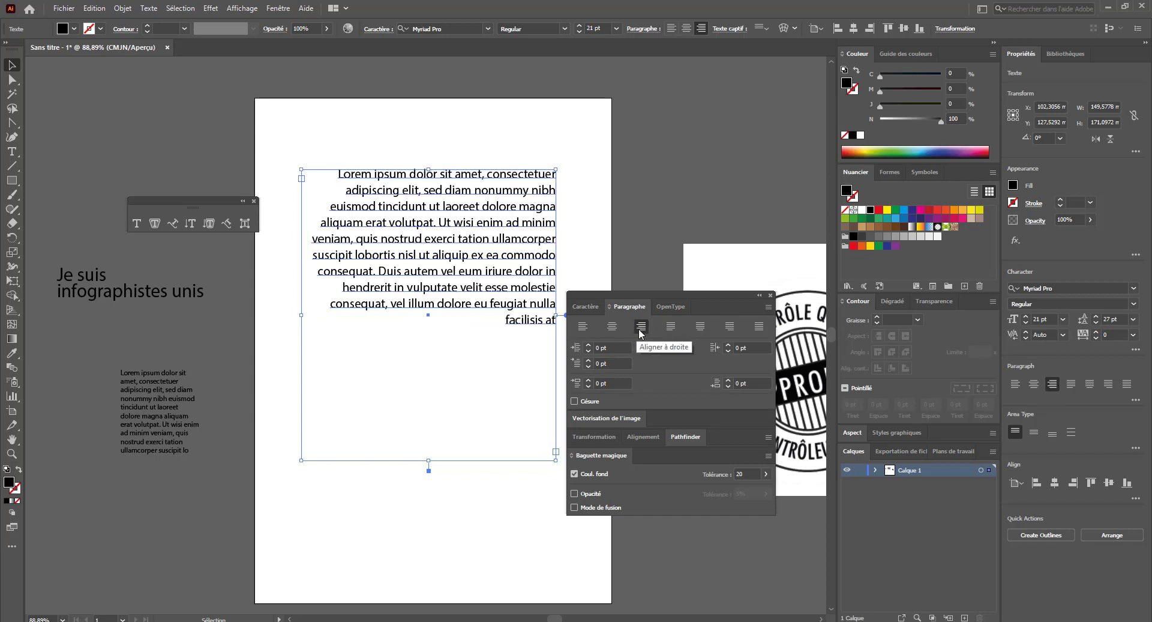
left_click(590, 328)
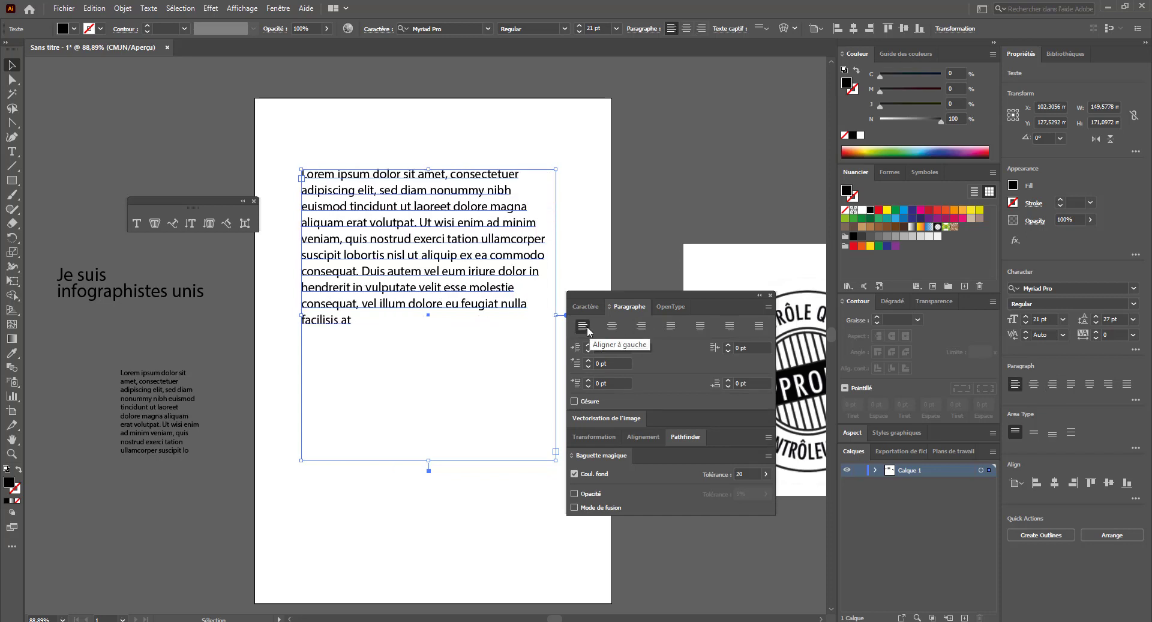
left_click(669, 327)
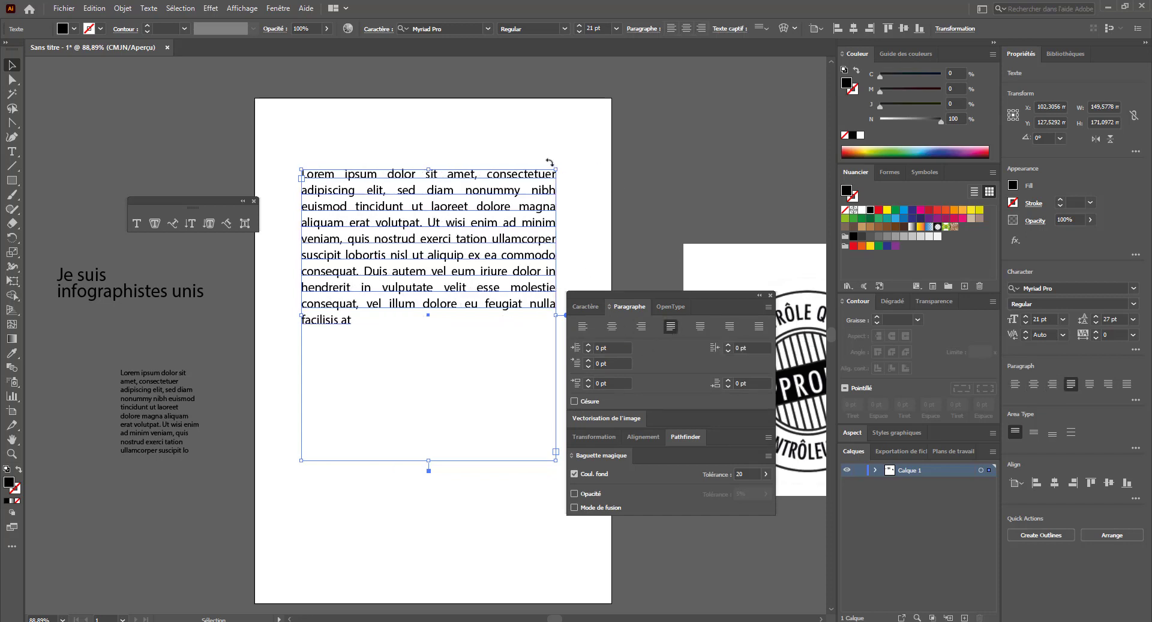
left_click(699, 325)
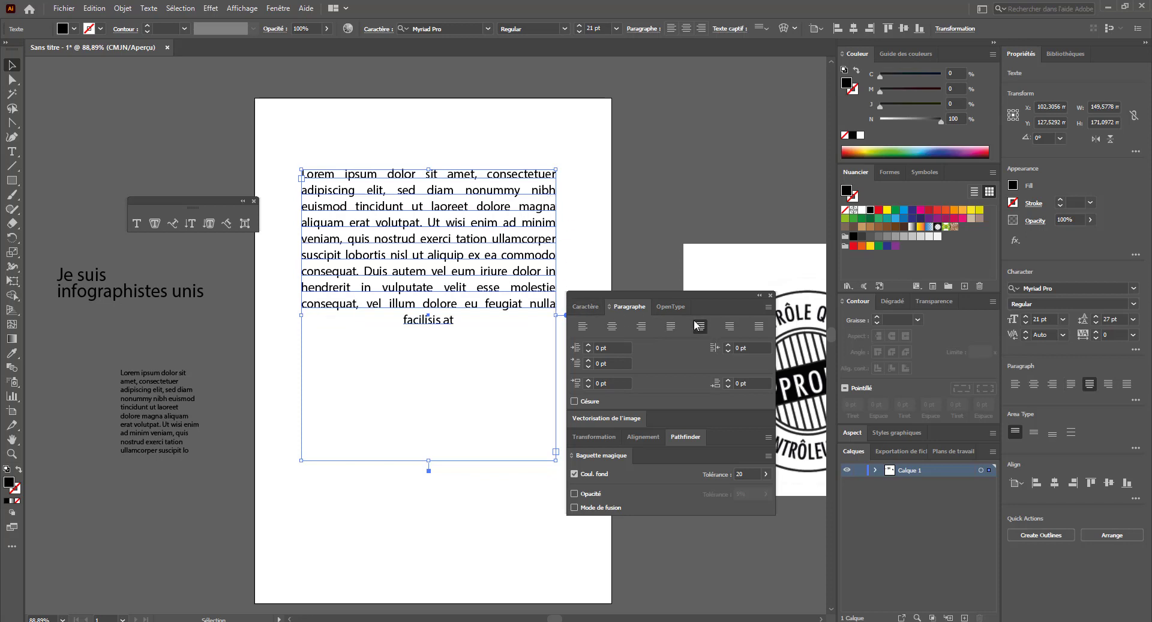
- Justify every line of the Lorem ipsum paragraph and delete its last line, "facilisis at"
left_click(730, 327)
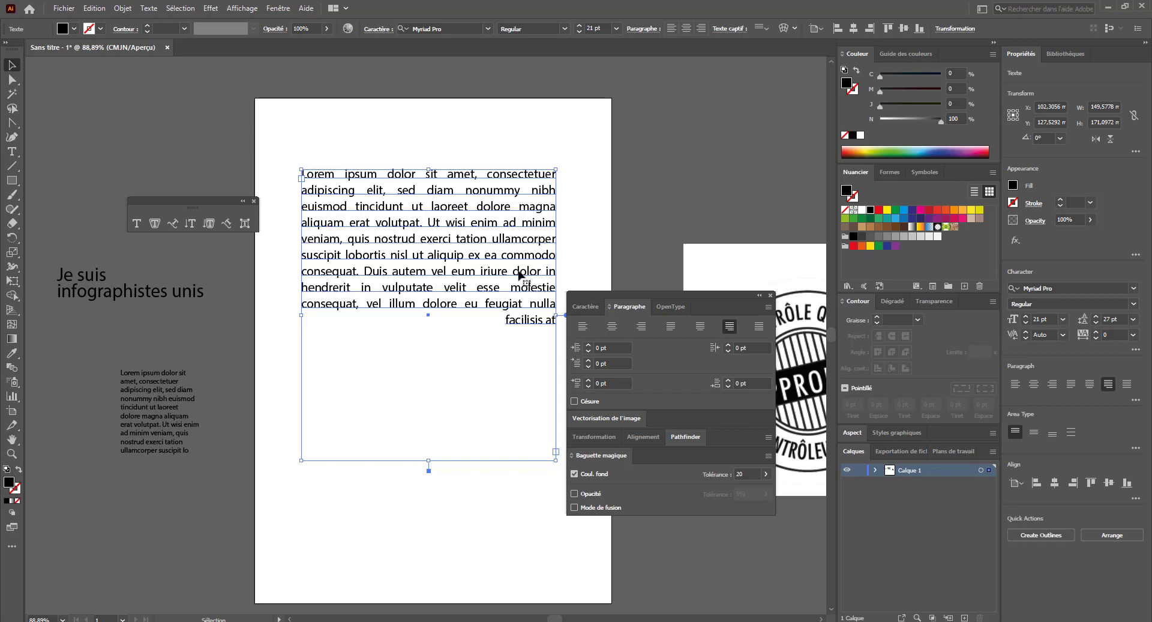
left_click(759, 327)
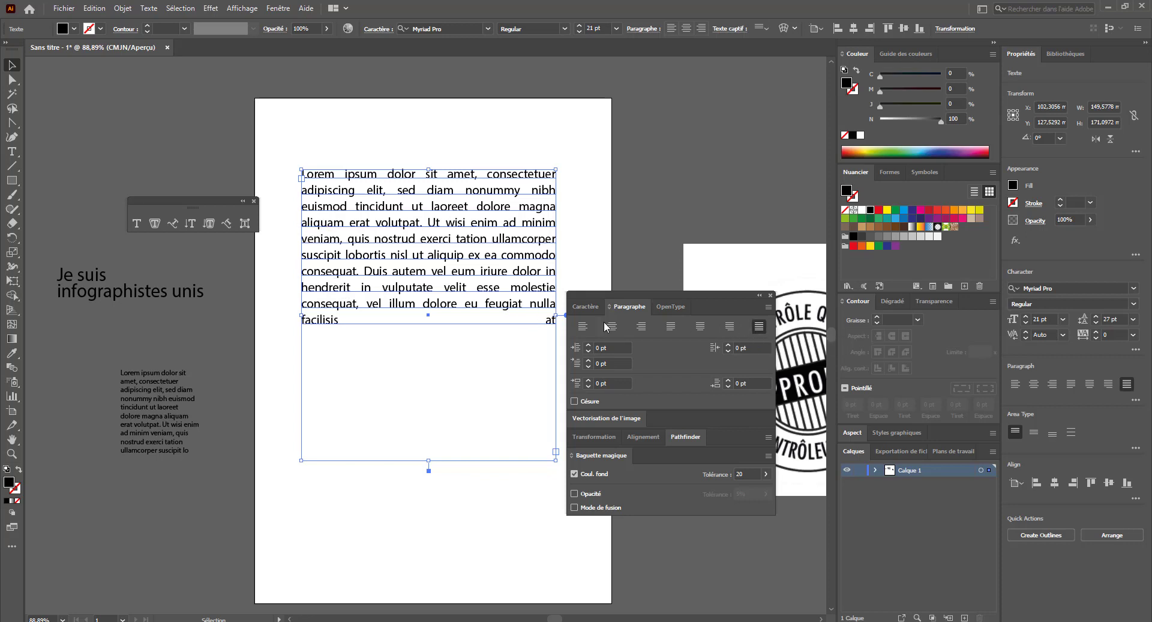
triple_click(439, 323)
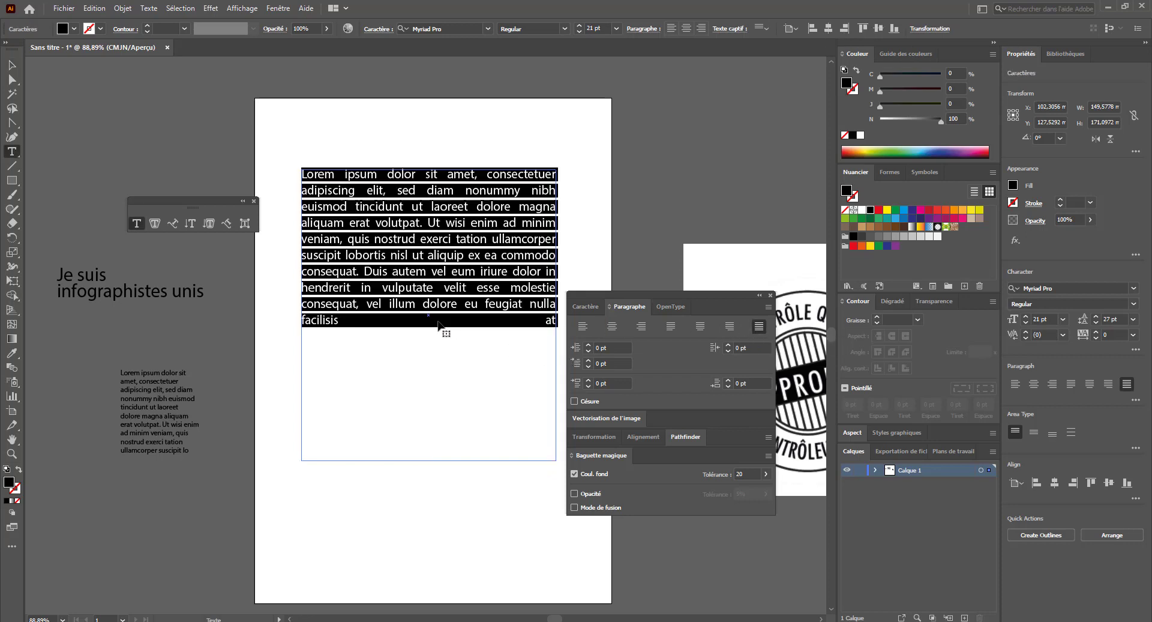
left_click(339, 324)
left_click_drag(301, 319, 593, 325)
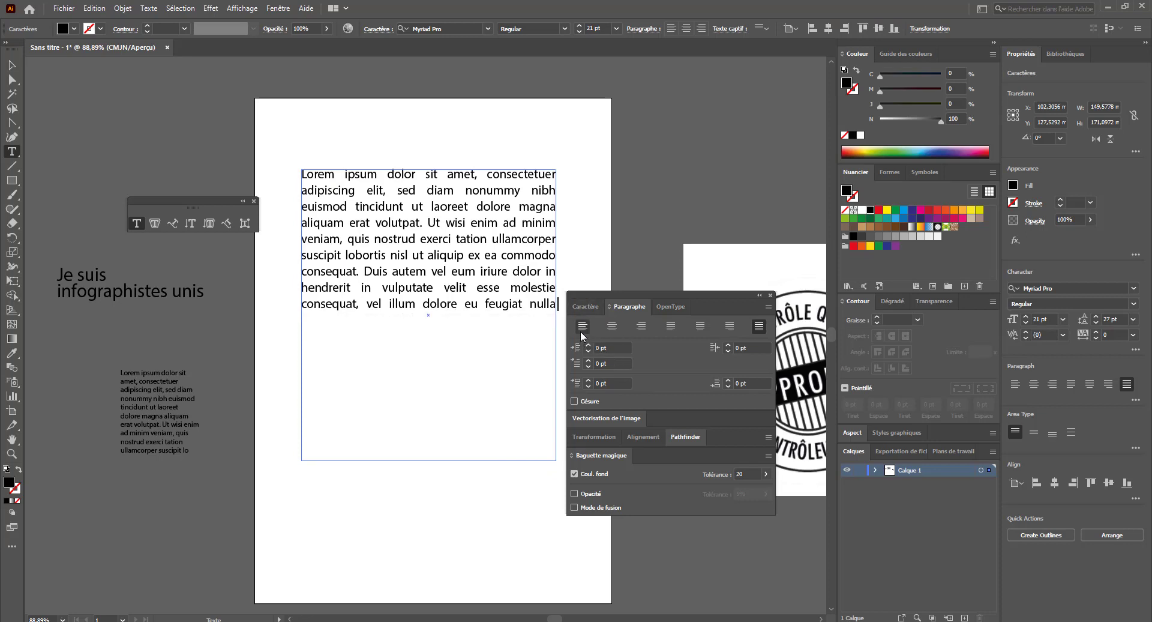
left_click(581, 327)
left_click(759, 326)
- Try a left indent raised stepwise to 21 pt on the Lorem ipsum paragraph, and reset it to 0 pt
left_click(588, 346)
left_click(589, 346)
left_click(589, 346)
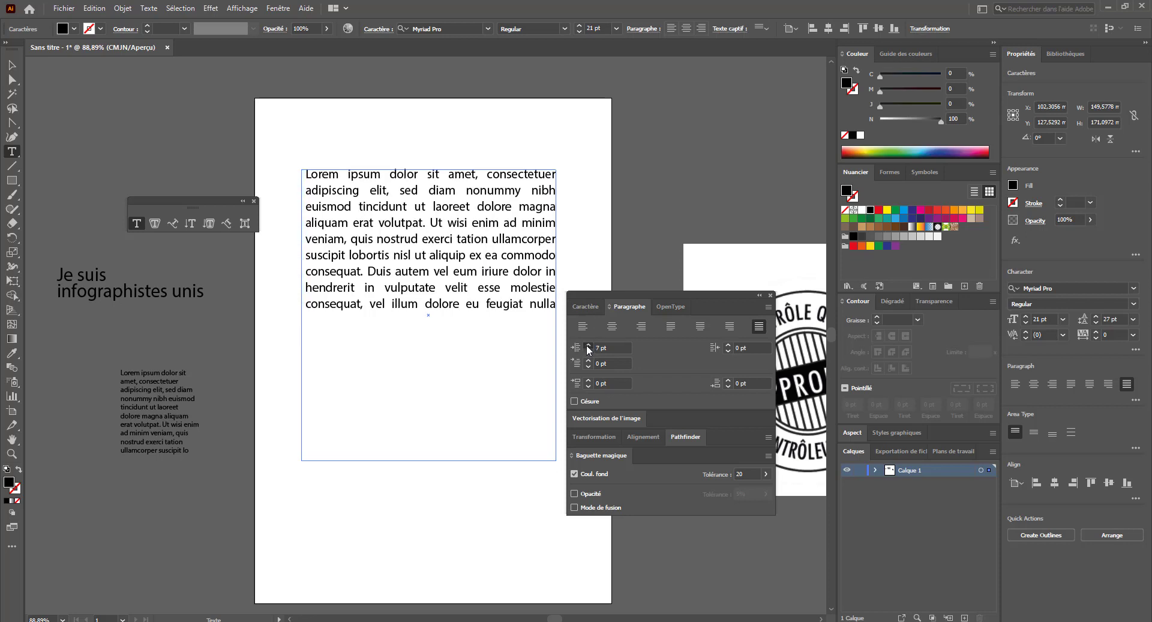
left_click(589, 346)
left_click(588, 346)
left_click(588, 346)
left_click(588, 346)
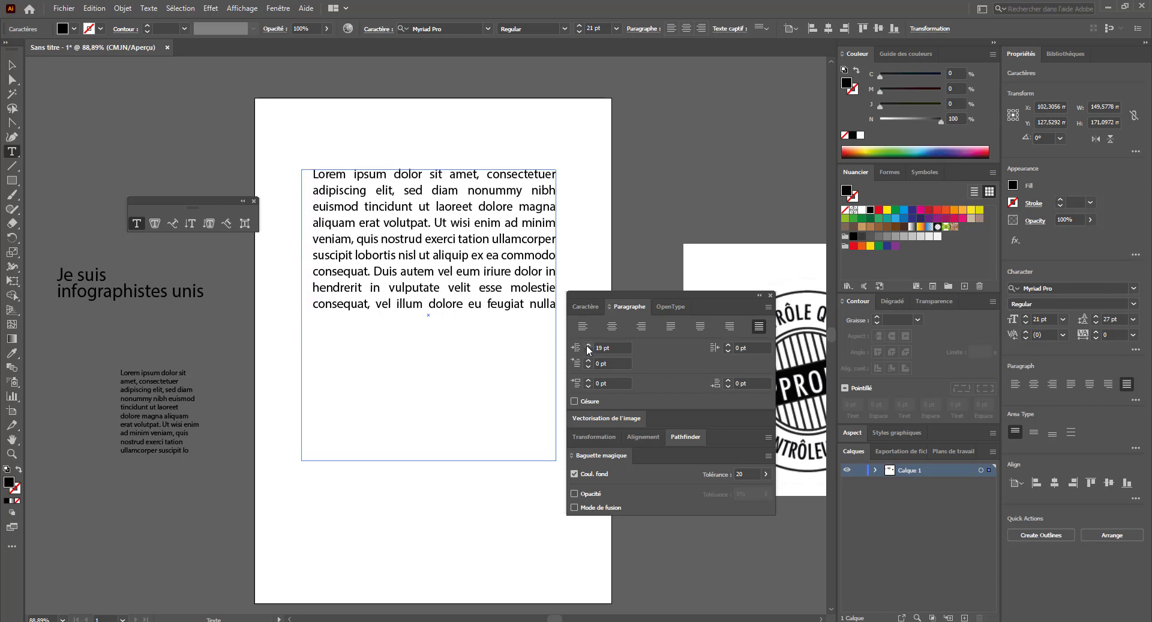
left_click(588, 346)
left_click(617, 343)
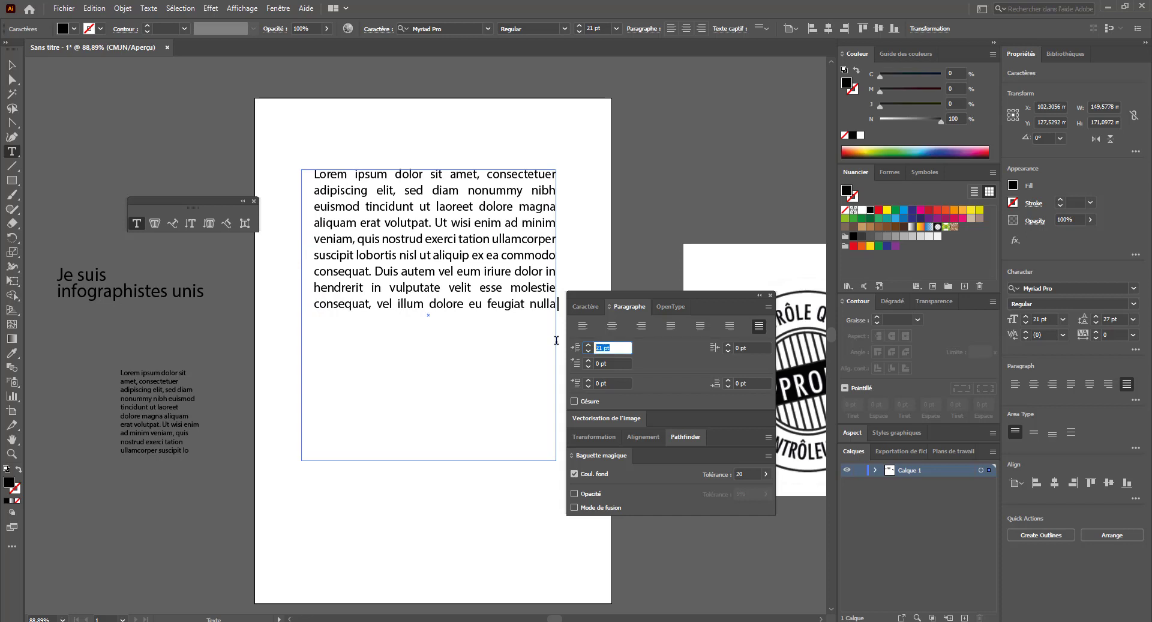
type("0")
key("Return")
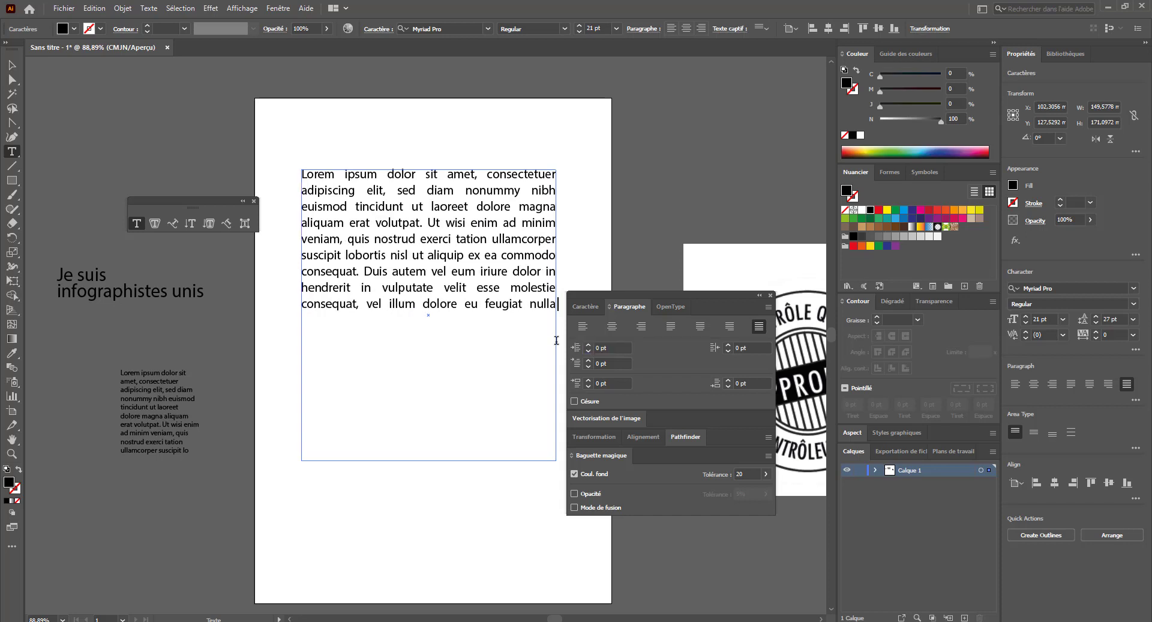
- Raise the first-line left indent of the Lorem ipsum paragraph to 24 pt
left_click(589, 361)
left_click(589, 360)
left_click(590, 359)
left_click(589, 359)
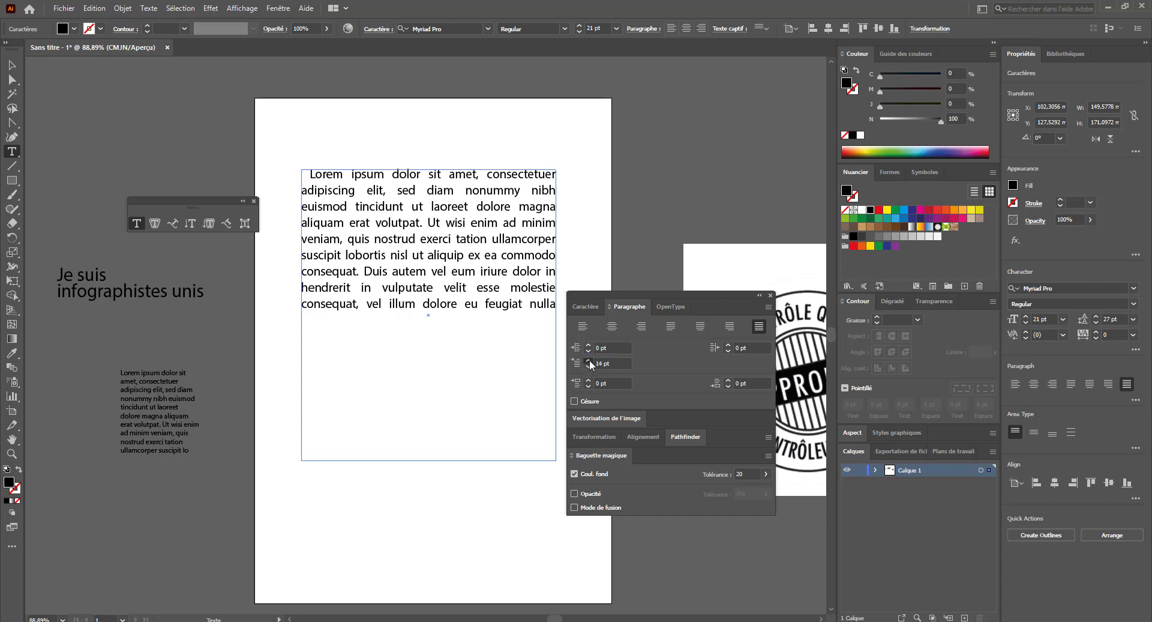
left_click(590, 359)
left_click(590, 358)
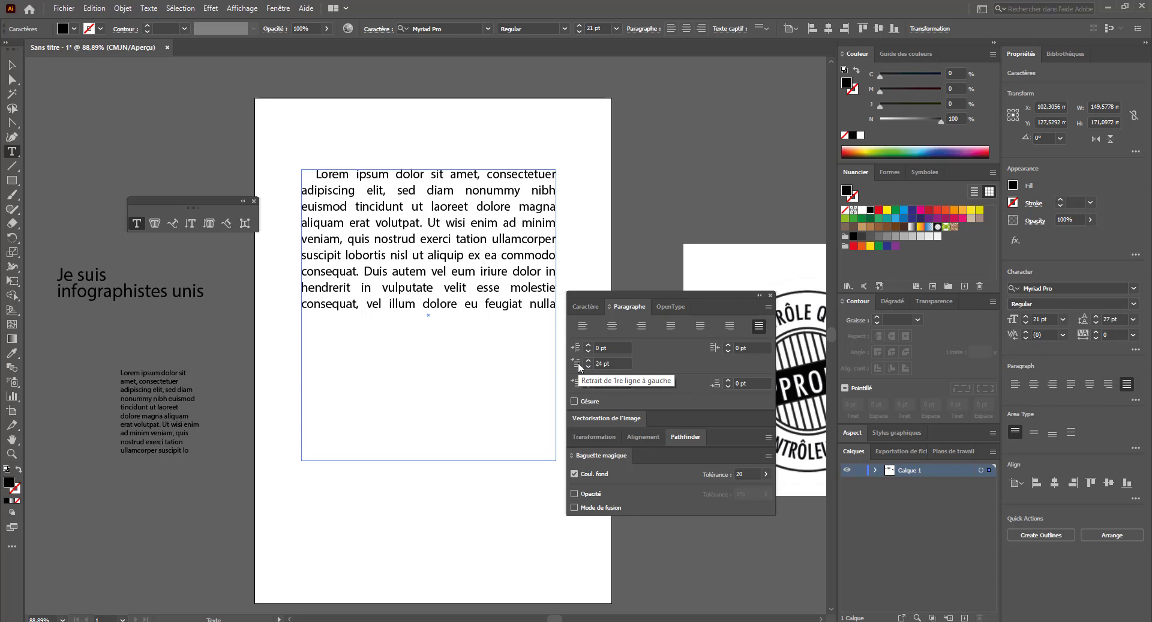
- Try a negative right indent of -14 pt on the Lorem ipsum paragraph, and raise it to 20 pt
left_click(728, 351)
left_click(728, 351)
left_click(729, 351)
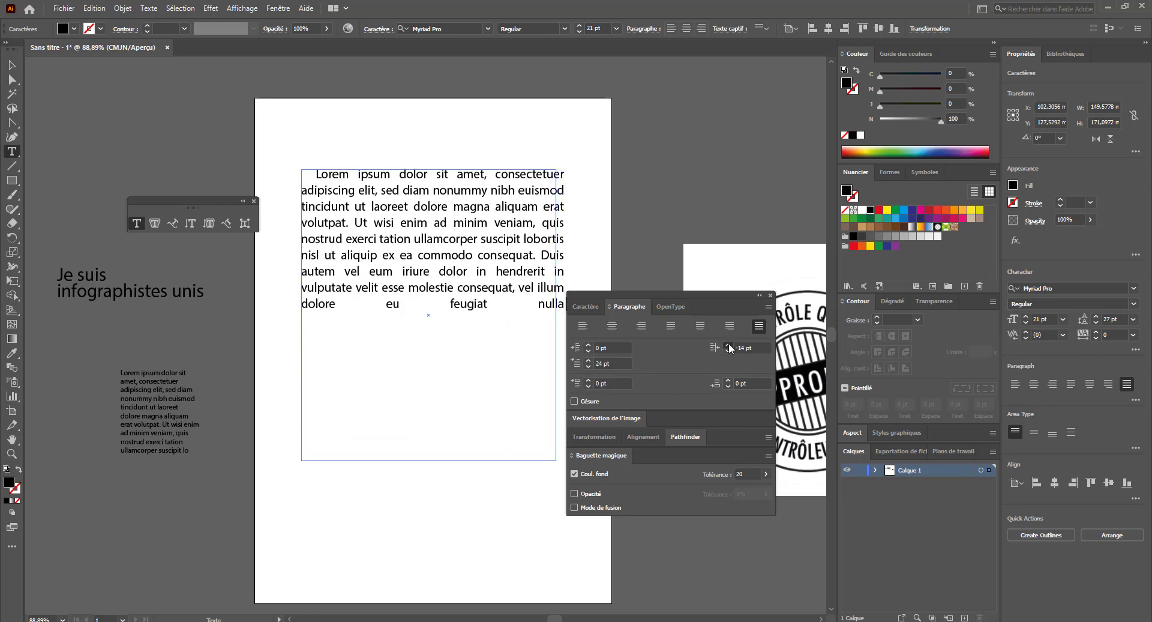
left_click(729, 347)
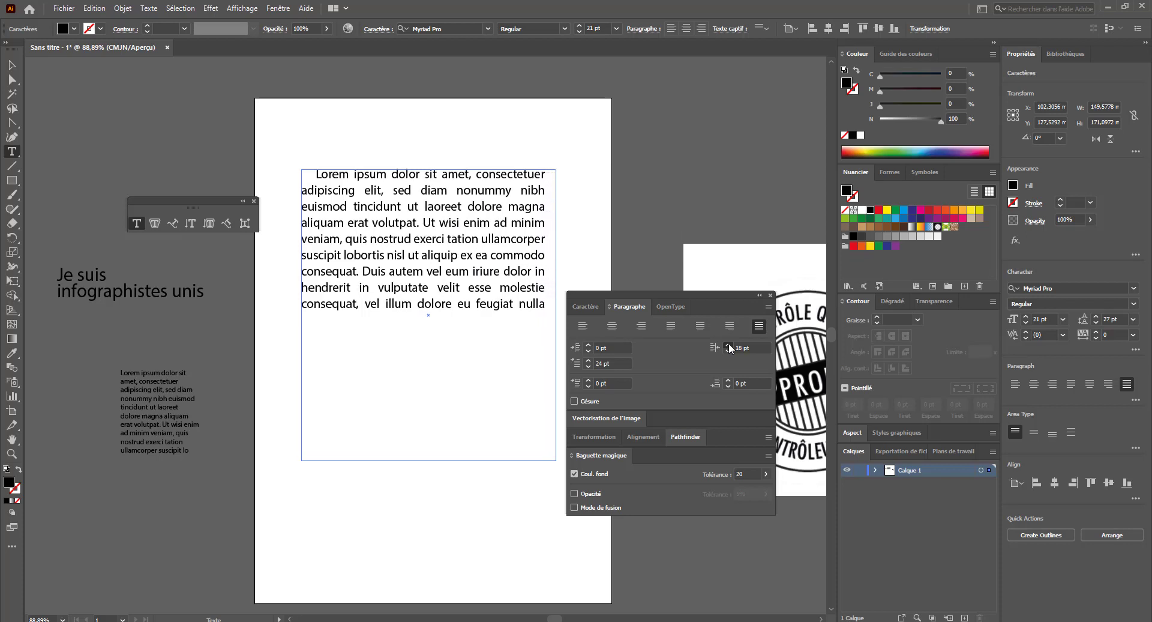
left_click(730, 347)
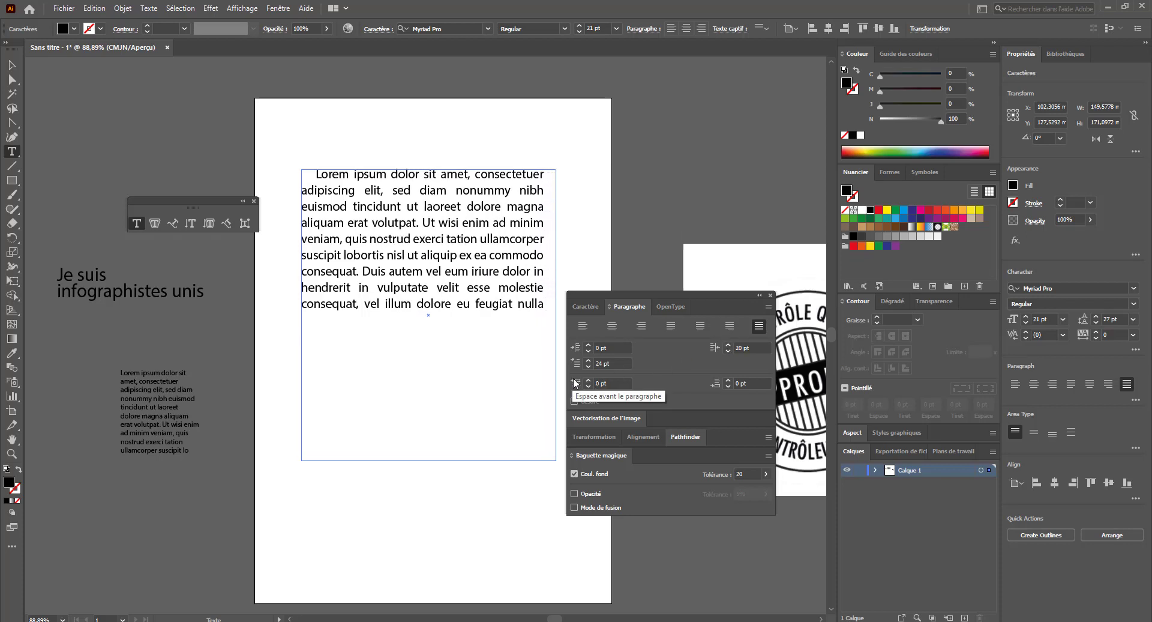
- Start a new paragraph before "consequat, vel illum" and raise its space before to 15 pt
left_click(588, 379)
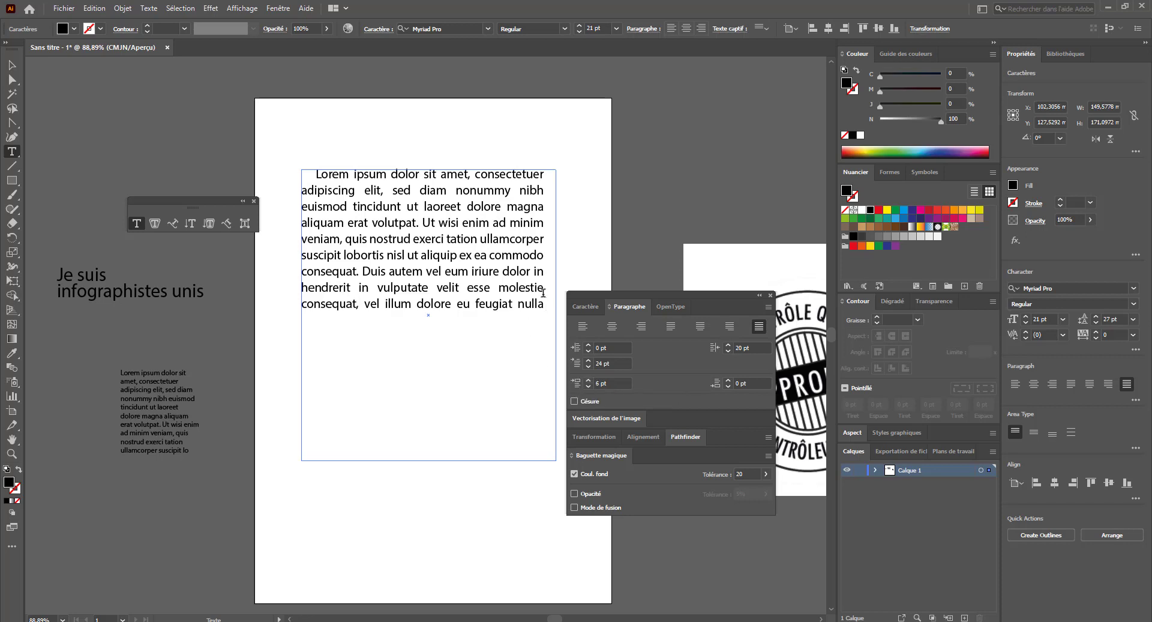
key("Return")
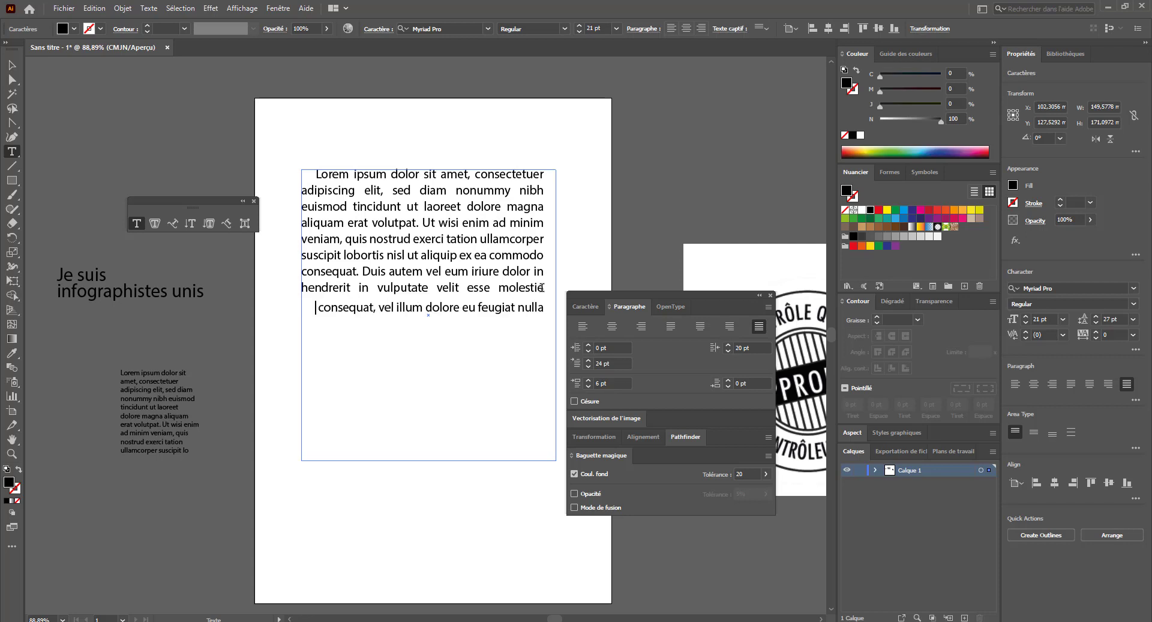
left_click(588, 379)
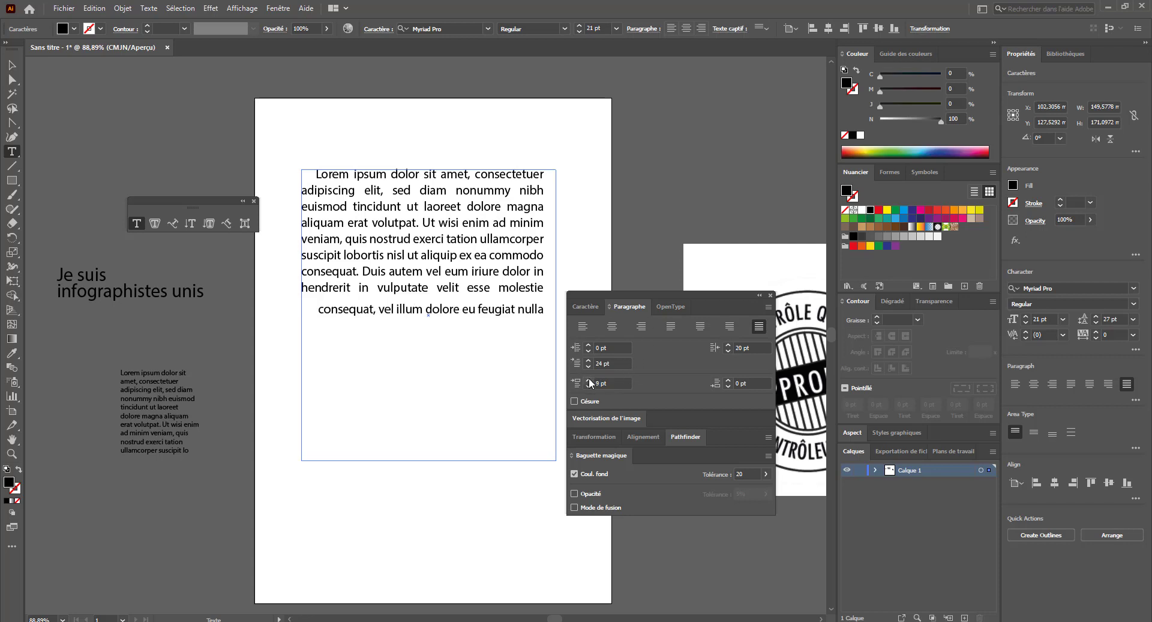
left_click(588, 379)
left_click(588, 379)
left_click(589, 379)
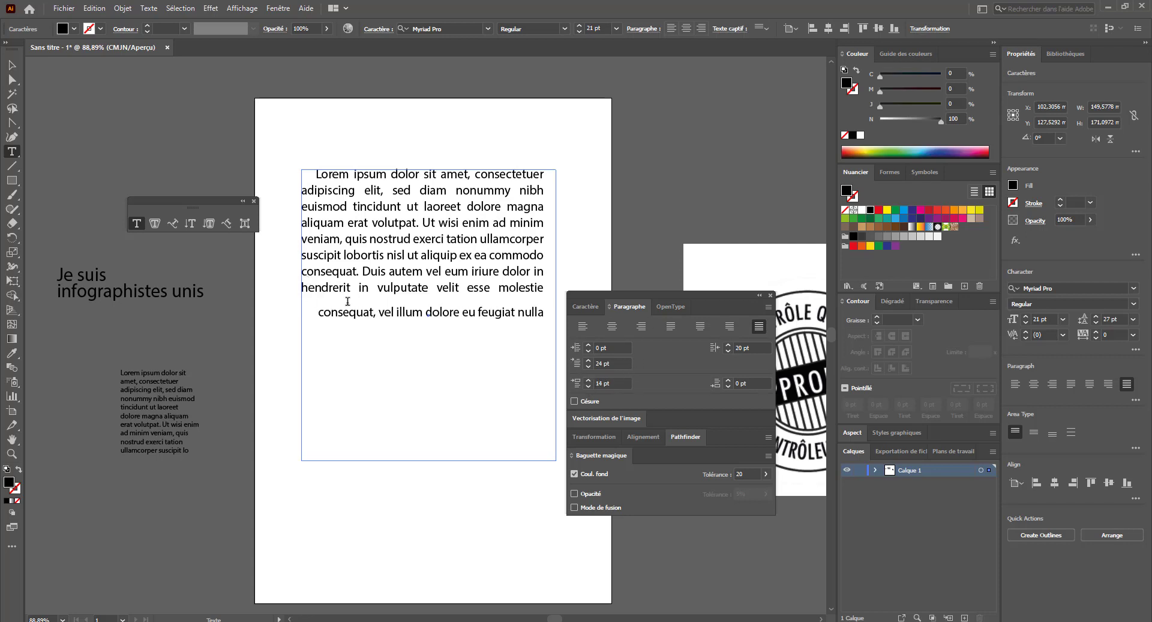
left_click(588, 379)
- Try changing the space after the "consequat, vel illum" paragraph, starting with -1 pt
left_click(728, 382)
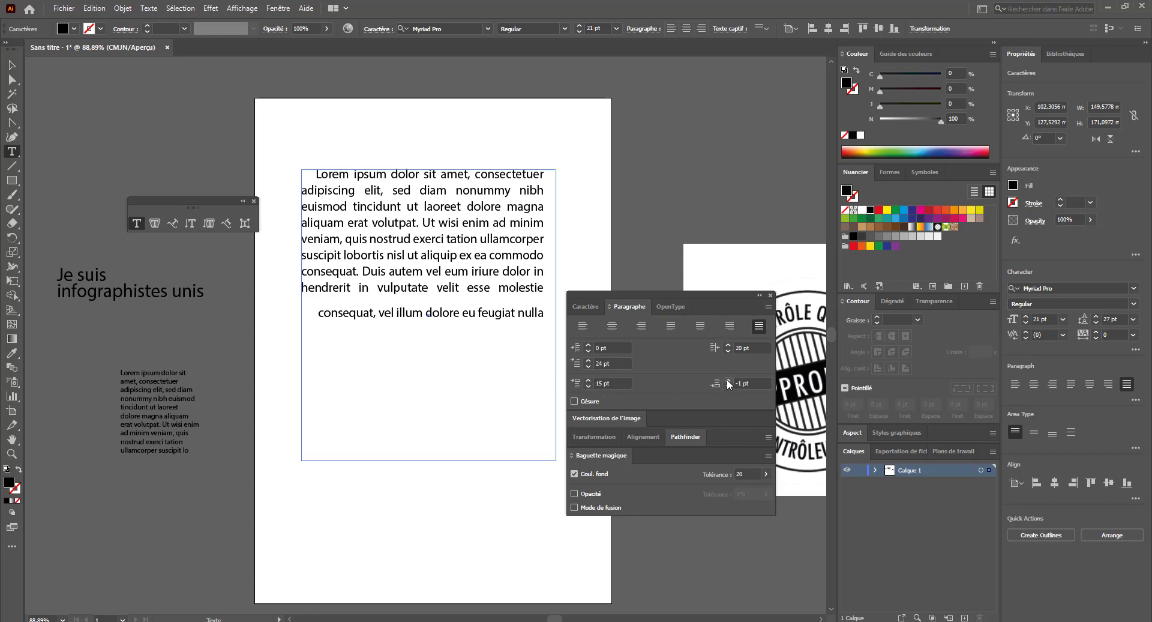
left_click(728, 382)
left_click(728, 382)
left_click(728, 381)
- Start a new paragraph before "hendrerit in vulputate" and raise its space after to 7 pt
left_click(546, 271)
key("Return")
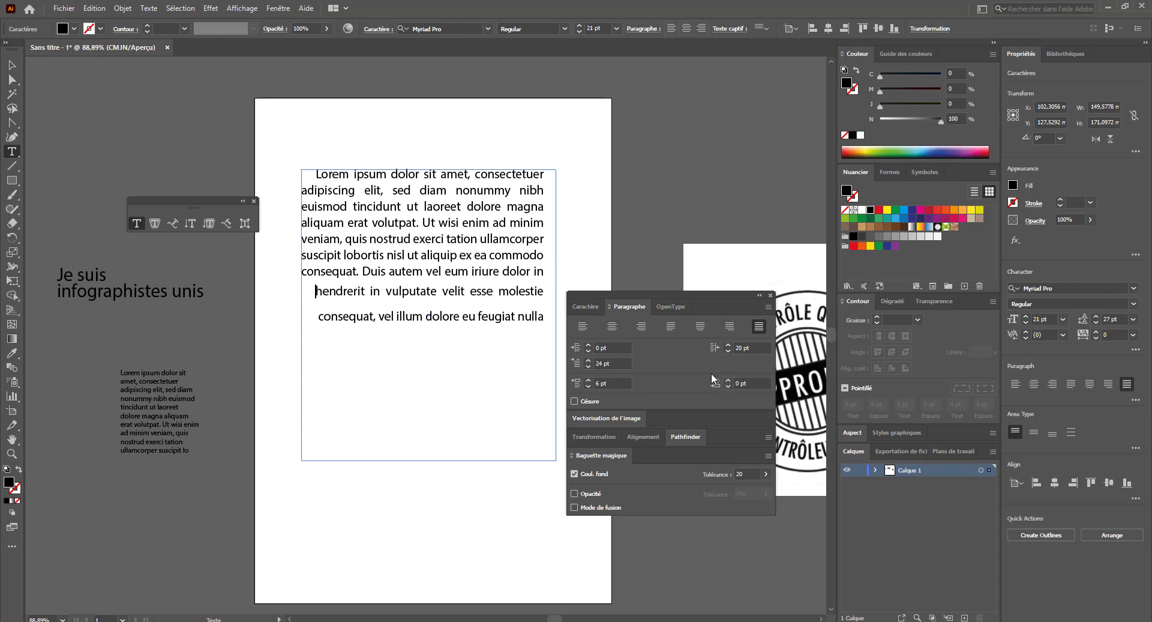
left_click(729, 380)
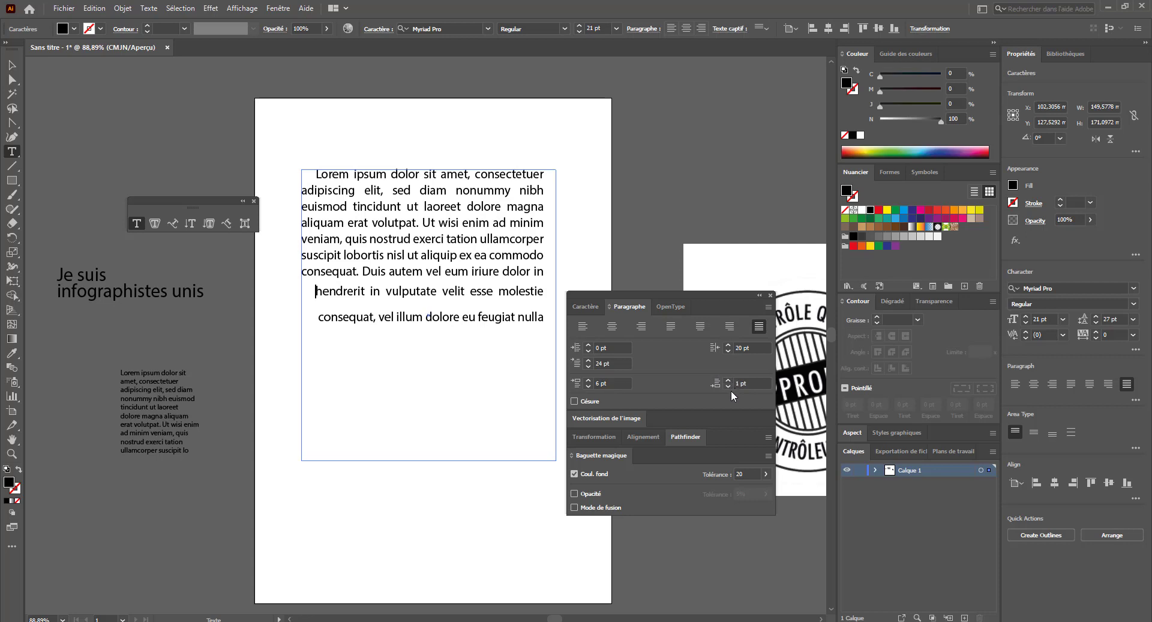
left_click(730, 384)
left_click(731, 384)
left_click(730, 384)
left_click(731, 384)
left_click(731, 384)
left_click(730, 384)
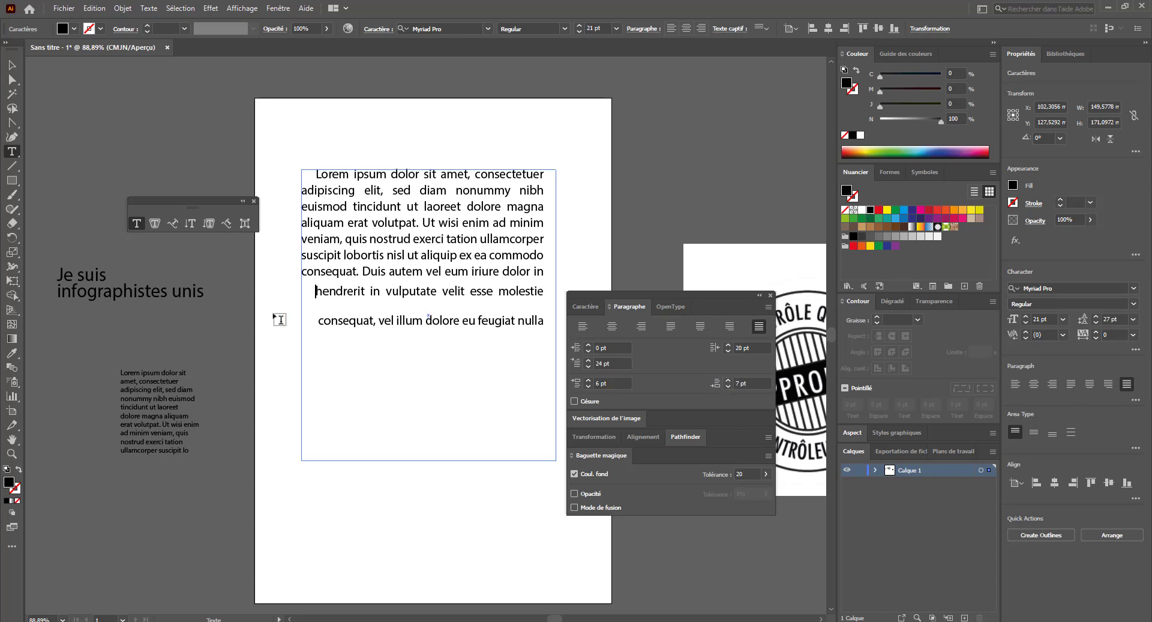
- Raise the space before the "hendrerit in vulputate" paragraph to 10 pt
left_click(589, 380)
left_click(588, 380)
left_click(588, 380)
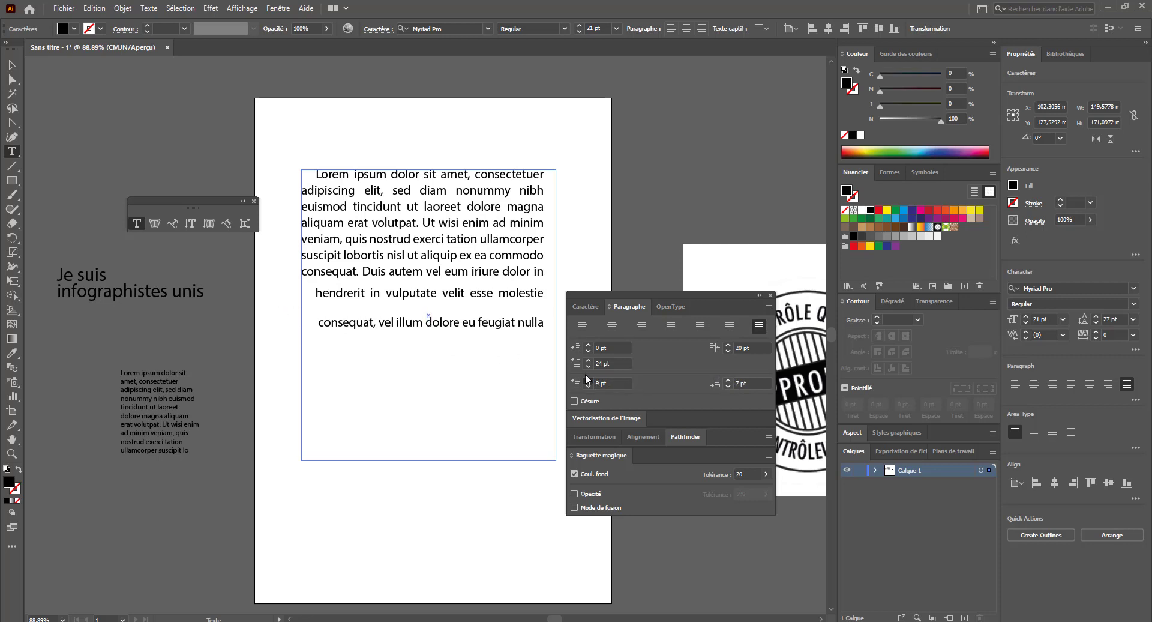
left_click(588, 379)
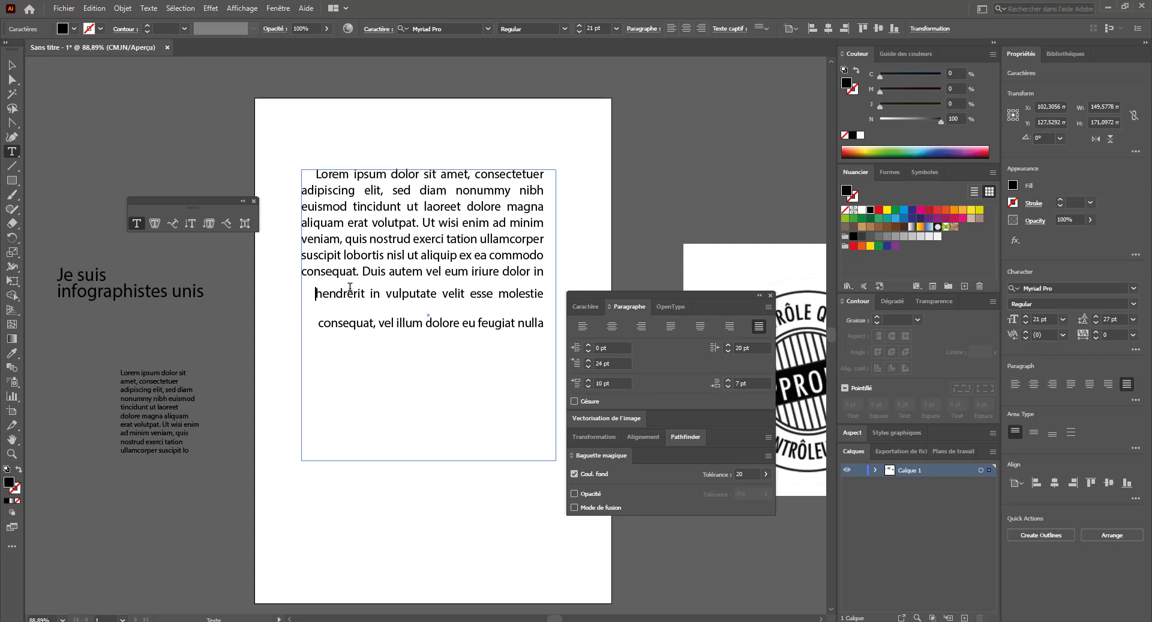
- Try turning on hyphenation for the "hendrerit in vulputate" paragraph and clear the text selection
left_click(574, 402)
key("ctrl+a")
key("ctrl+shift+a")
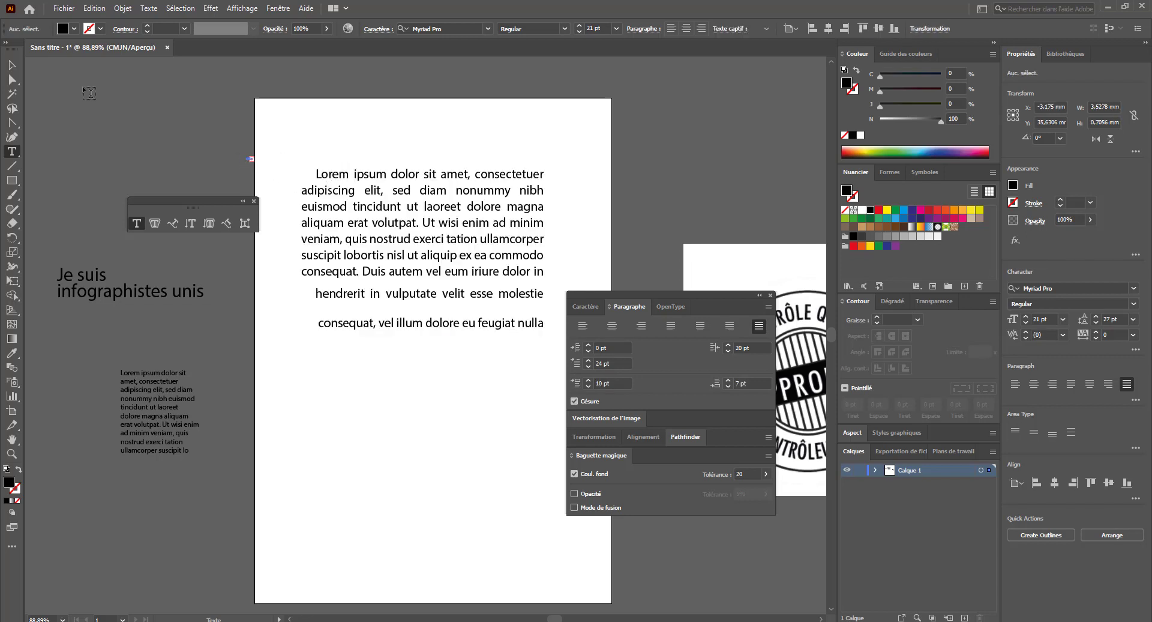
- Move the Lorem ipsum text frame down to the lower half of the artboard
left_click(14, 64)
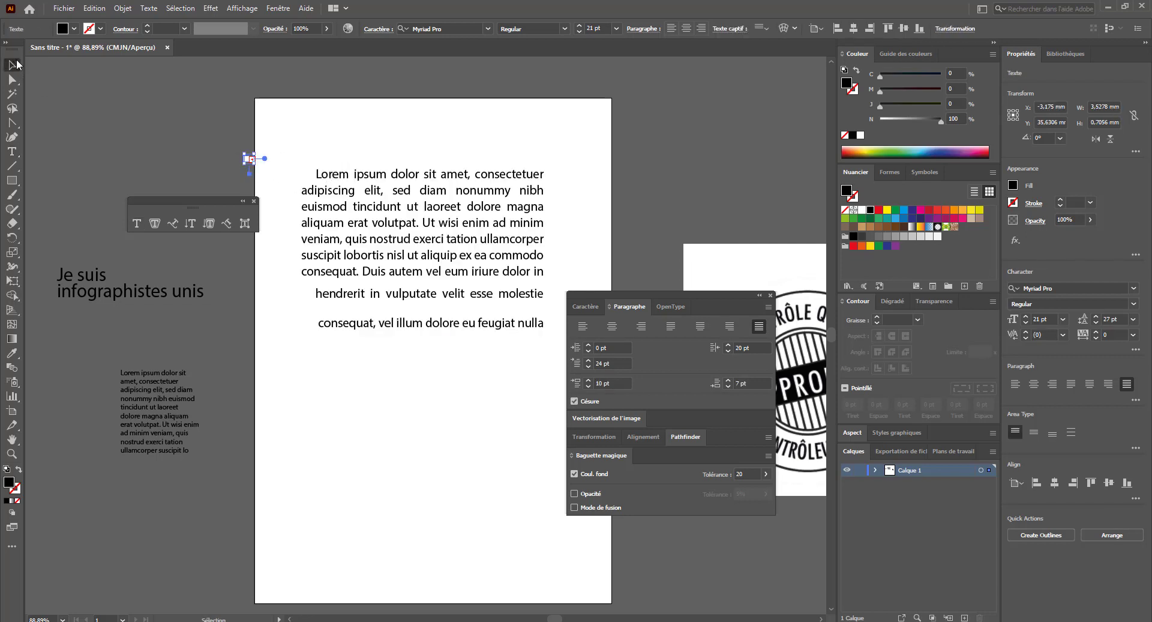
left_click(239, 148)
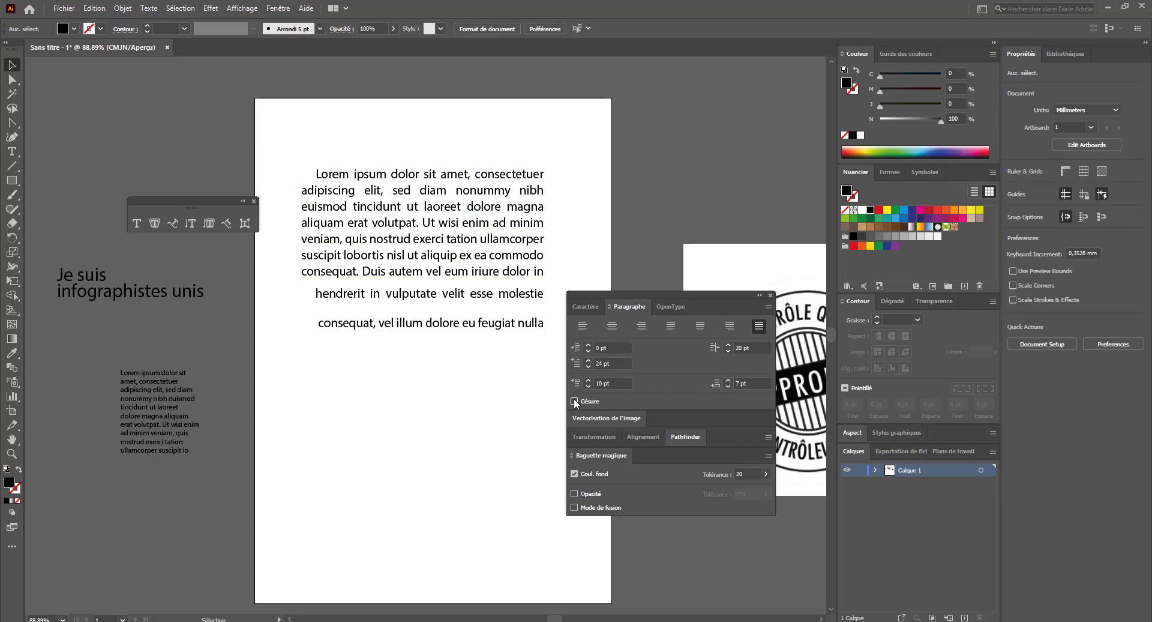
left_click(451, 267)
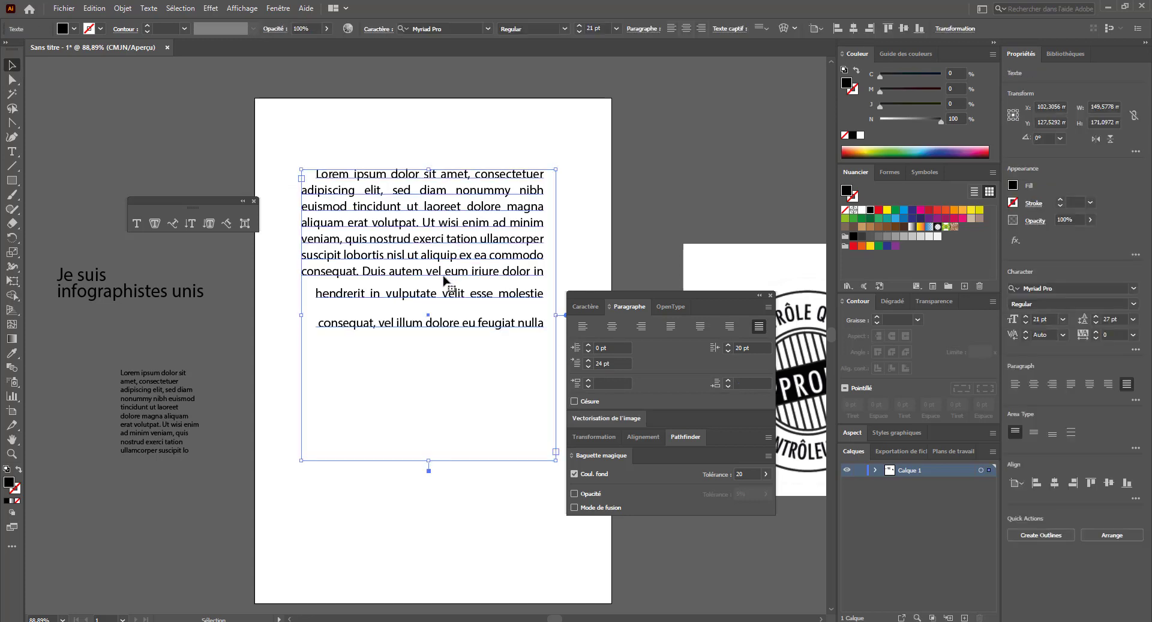
left_click_drag(350, 246, 347, 405)
- Create a second placeholder text frame about 163 × 107 mm near the artboard's upper edge and set its first-line left indent to 0 pt
left_click(12, 151)
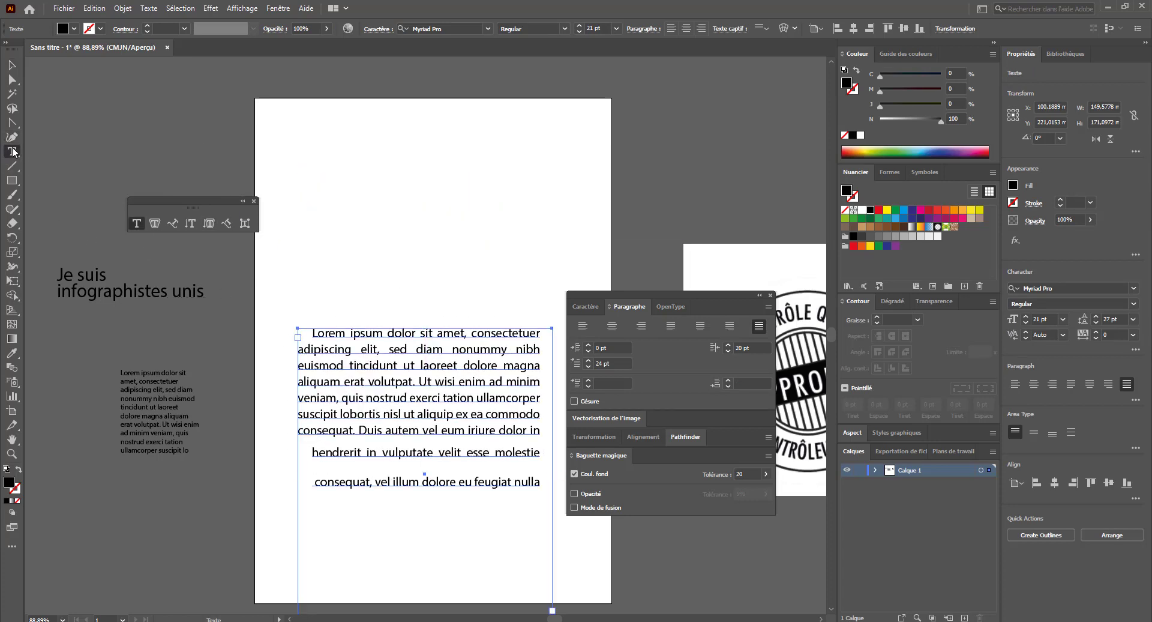
left_click_drag(297, 121, 573, 301)
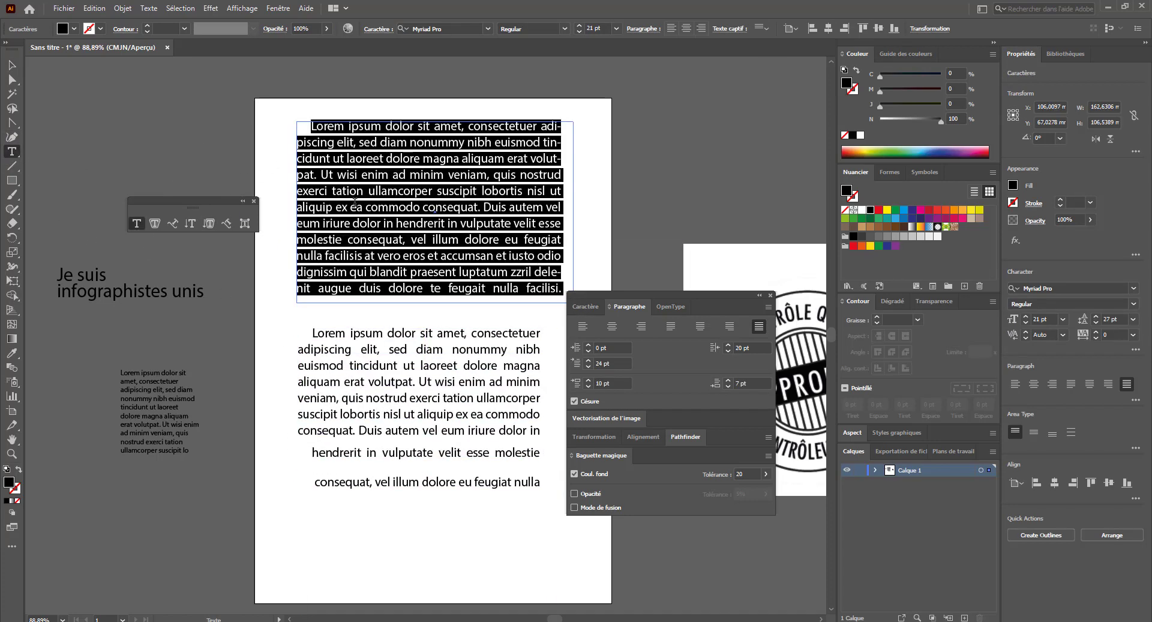
left_click(601, 363)
type("0")
key("Return")
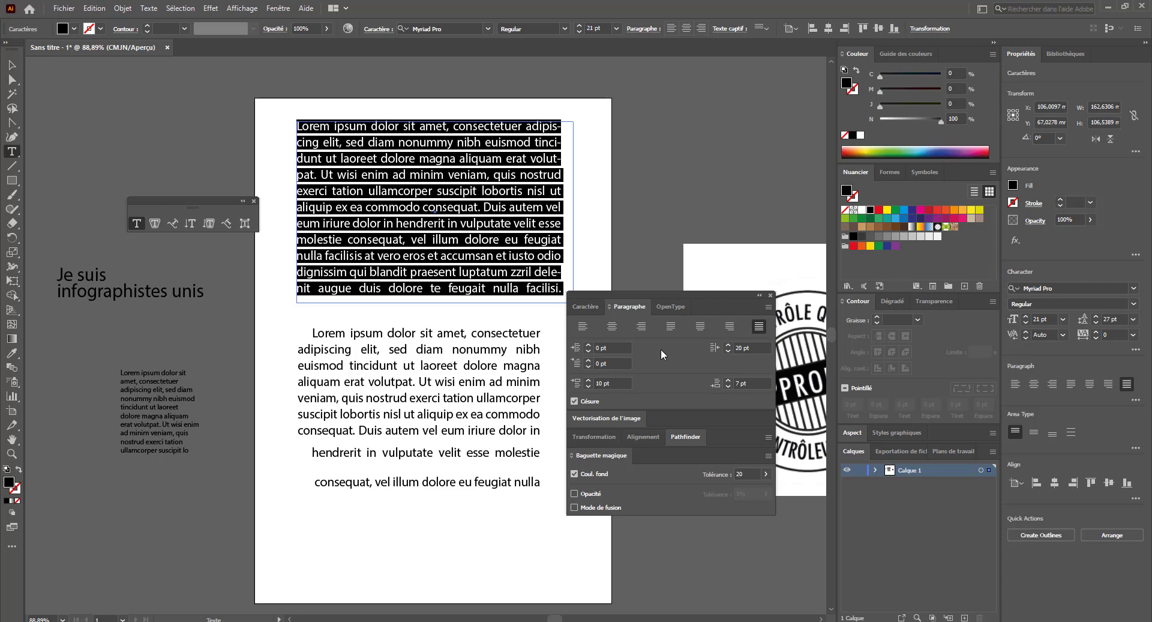
- Turn off hyphenation in the upper Lorem ipsum text frame and delete the frame
left_click(554, 155)
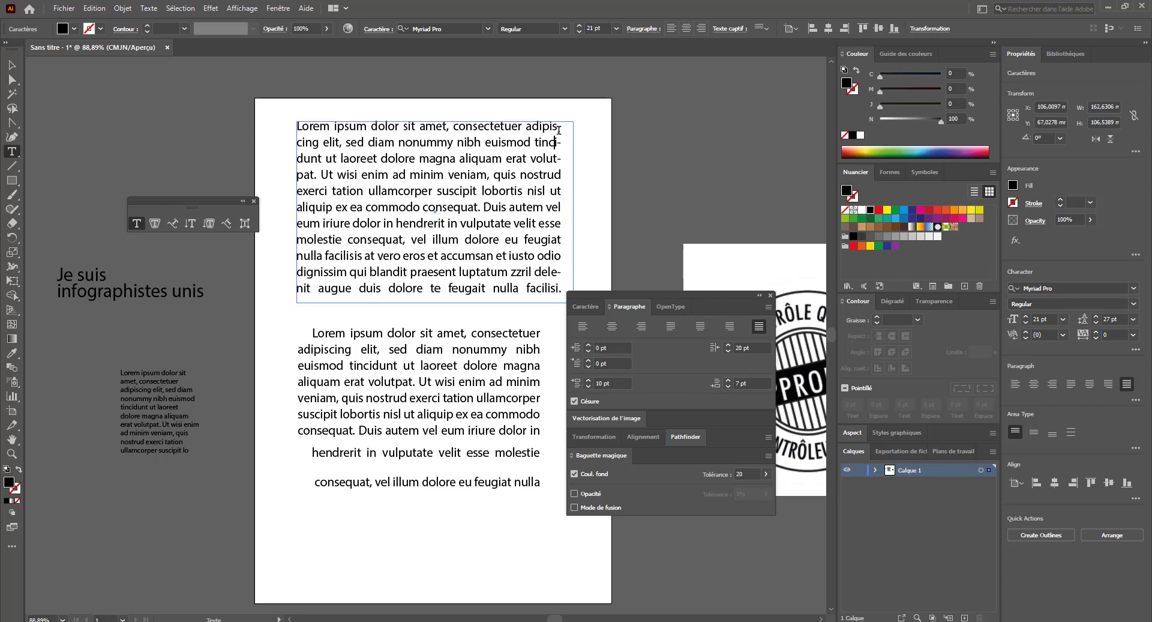
left_click(556, 142)
key("Escape")
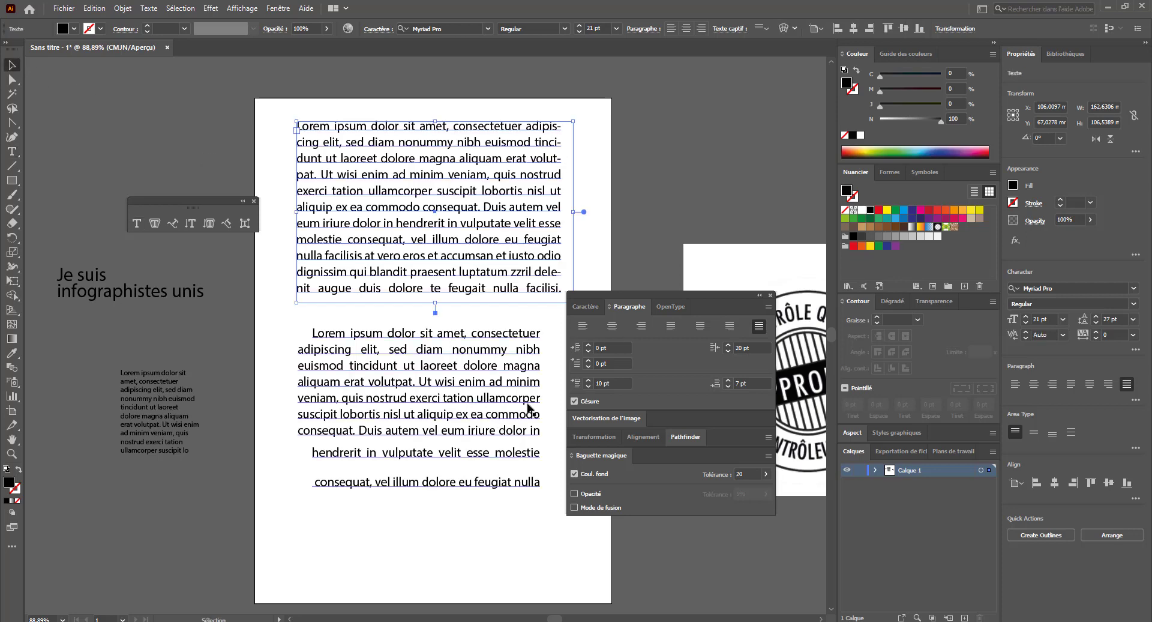
left_click(575, 402)
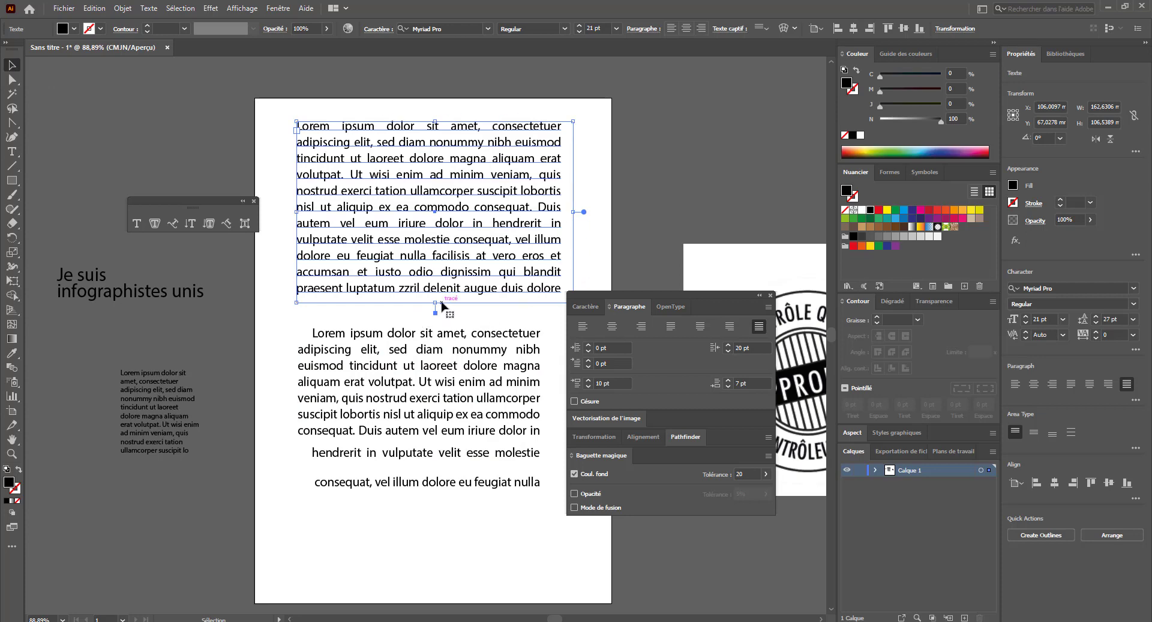
mouse_move(436, 313)
left_mouse_down()
mouse_move(439, 357)
mouse_move(436, 293)
left_mouse_up()
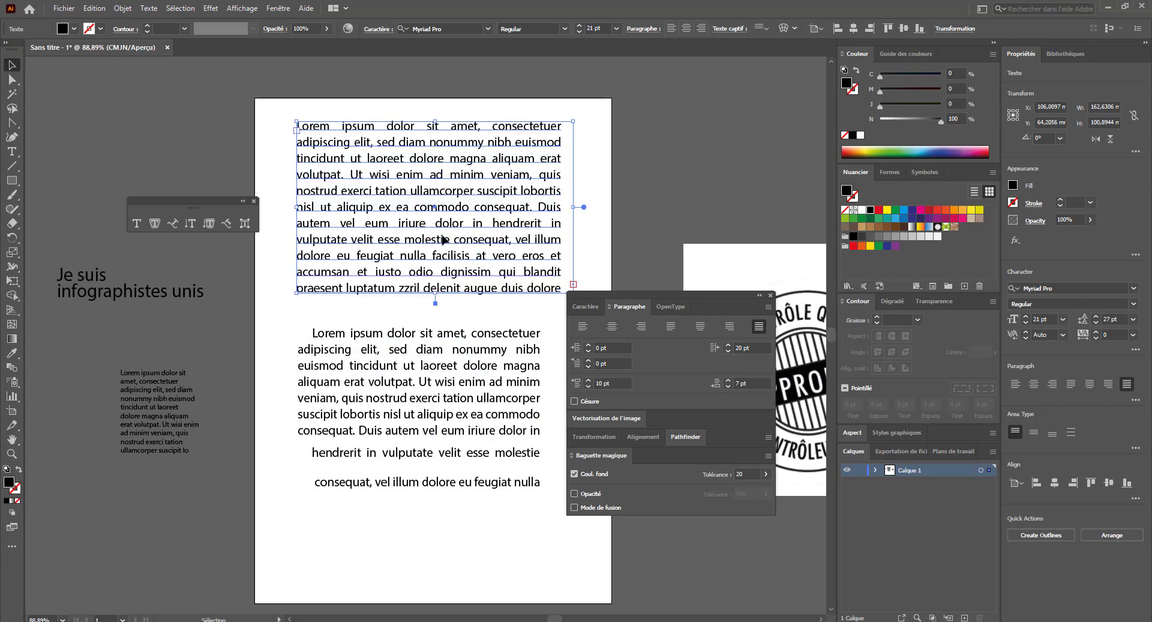
key("Delete")
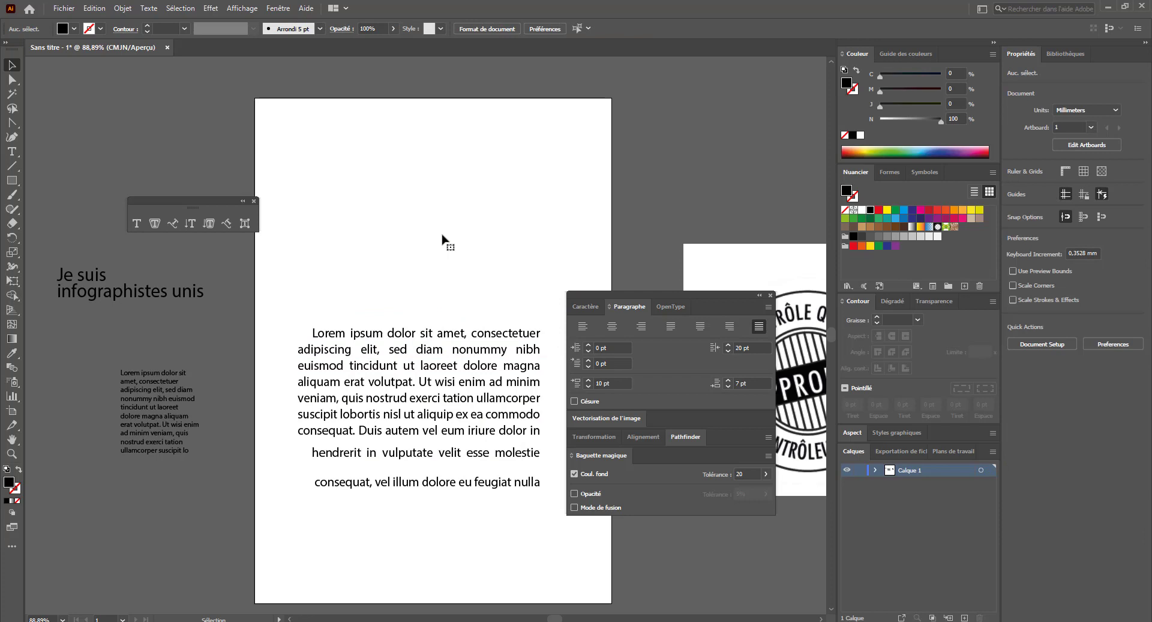
- Delete the remaining Lorem ipsum frame and draw a rectangle about 138 × 141 mm on the artboard
left_click(473, 409)
key("Delete")
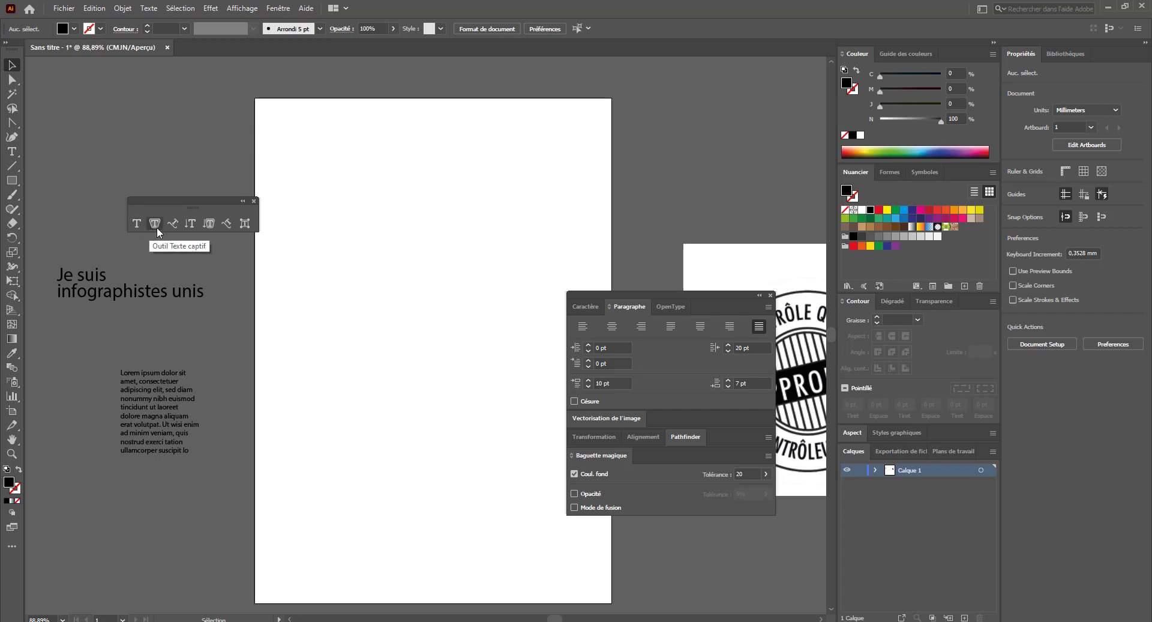
left_click(12, 180)
mouse_move(325, 172)
left_mouse_down()
mouse_move(383, 257)
mouse_move(558, 412)
left_mouse_up()
- Convert the black rectangle into a placeholder text frame with the Area Type tool and delete it
left_click(155, 224)
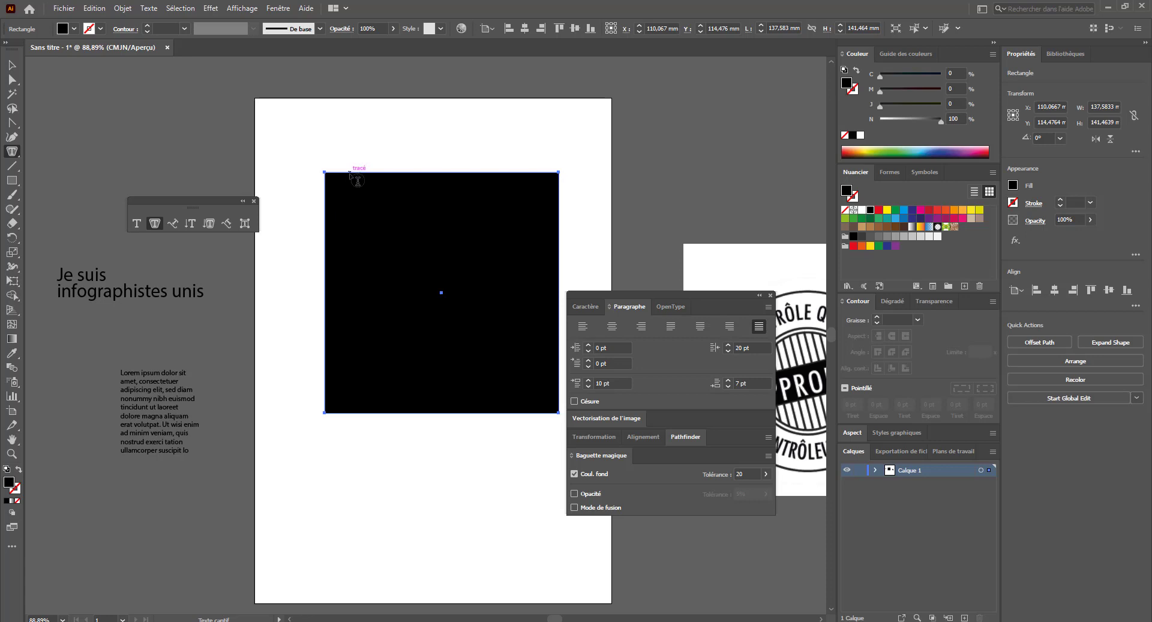
left_click(355, 242)
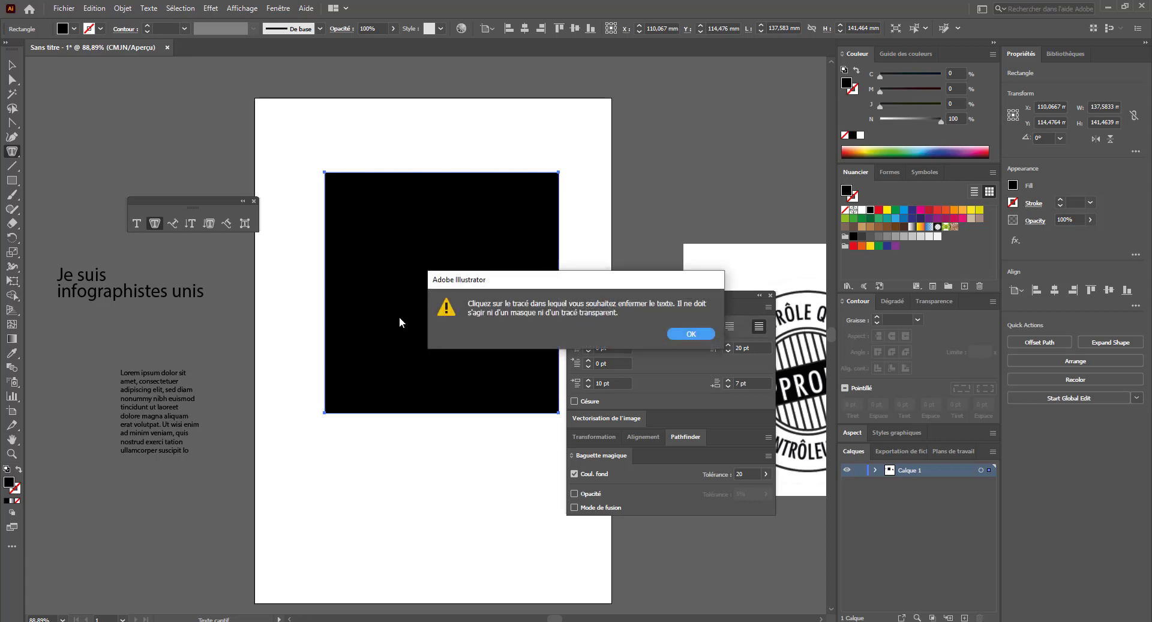
left_click(690, 334)
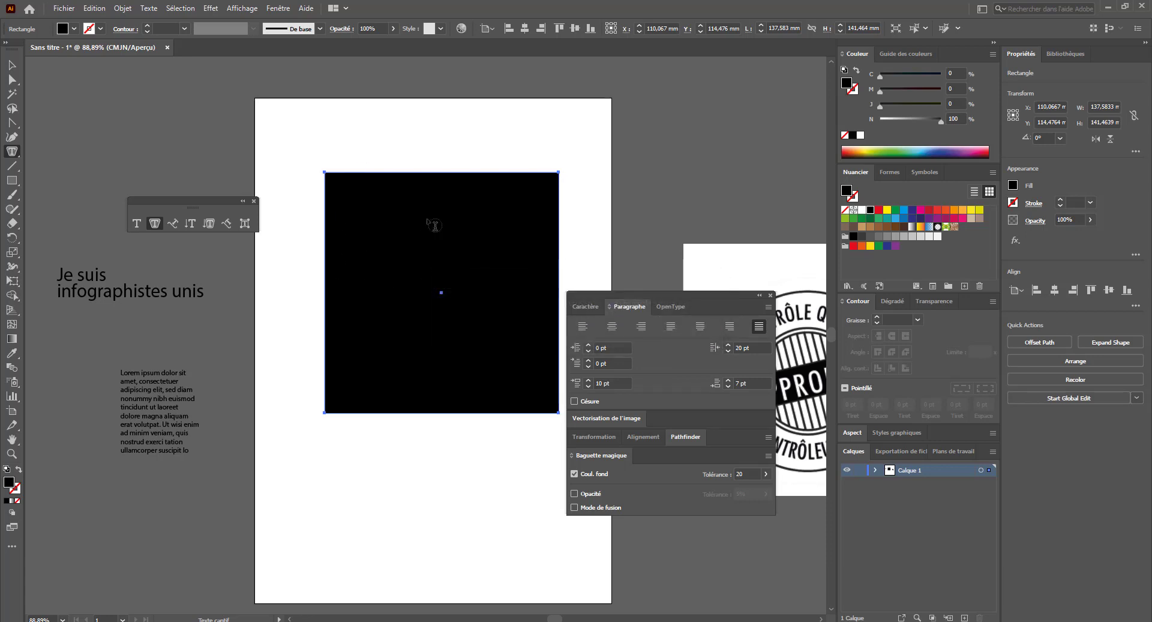
left_click(337, 174)
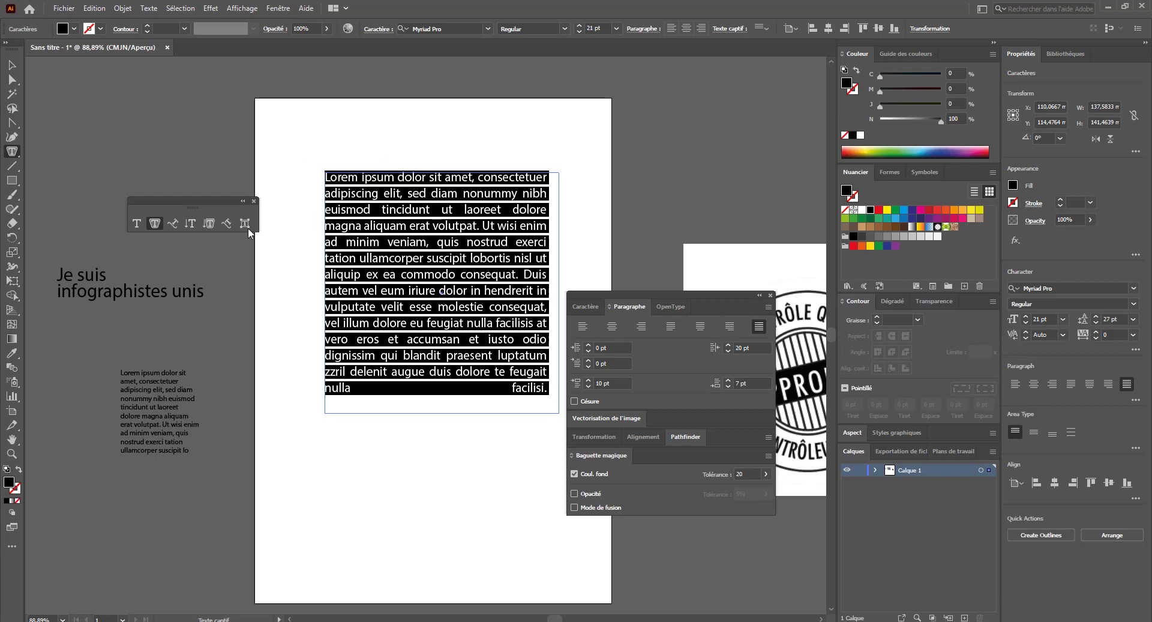
left_click(11, 64)
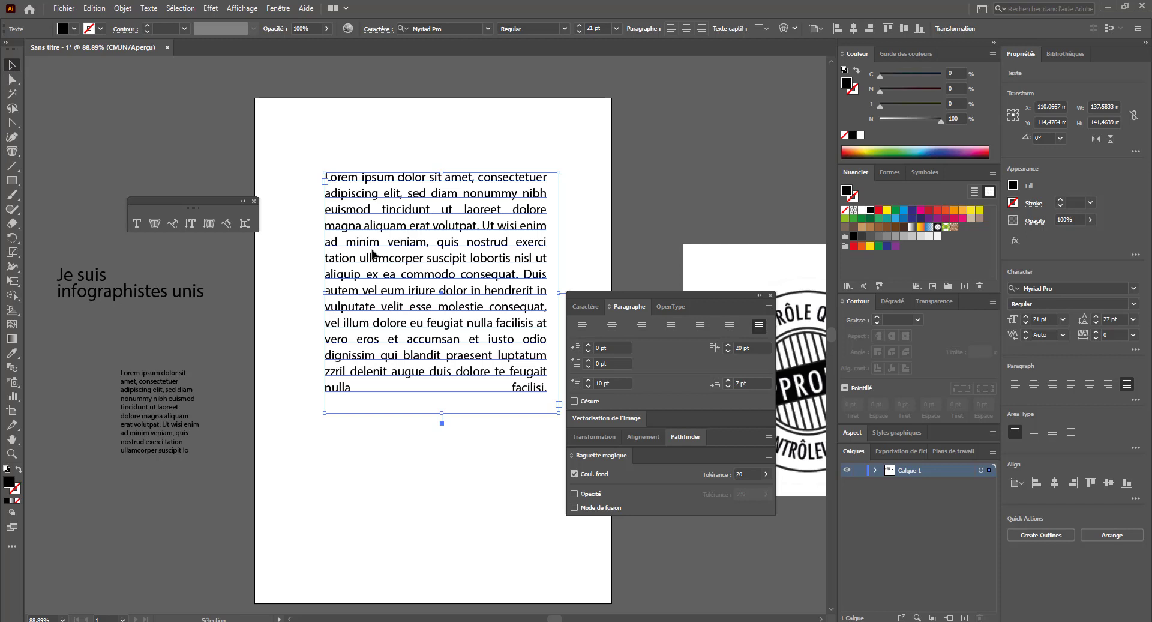
key("Delete")
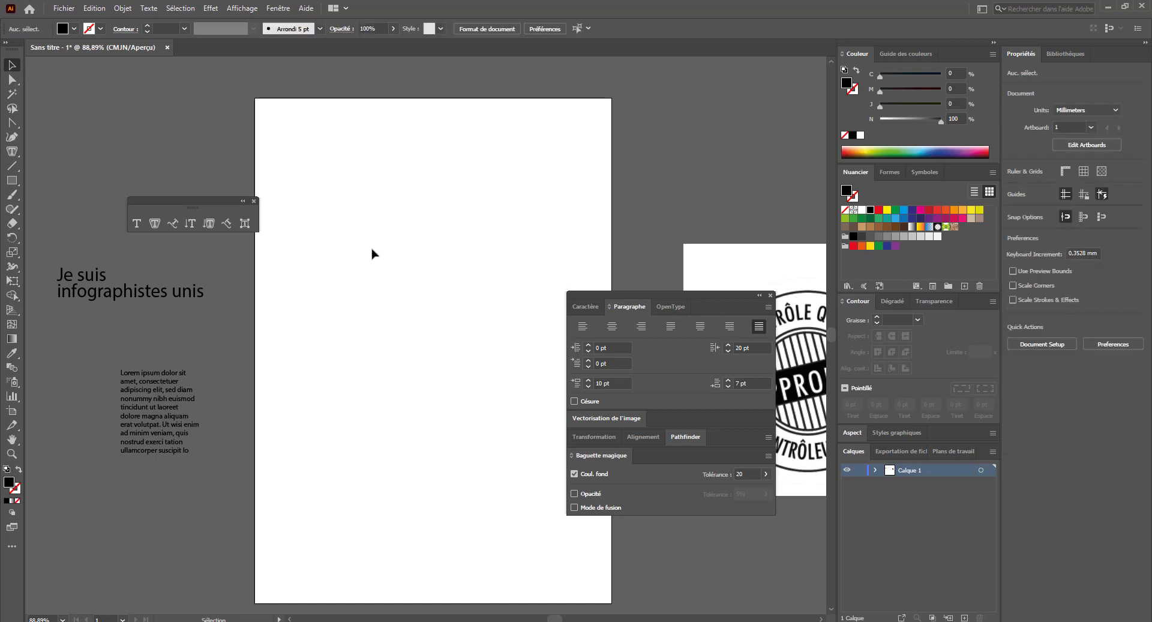
- Draw a tall rectangle about 75 × 201 mm with two stacked rectangles of about 69 × 98 mm beside it
left_click(12, 180)
left_click_drag(312, 187, 441, 527)
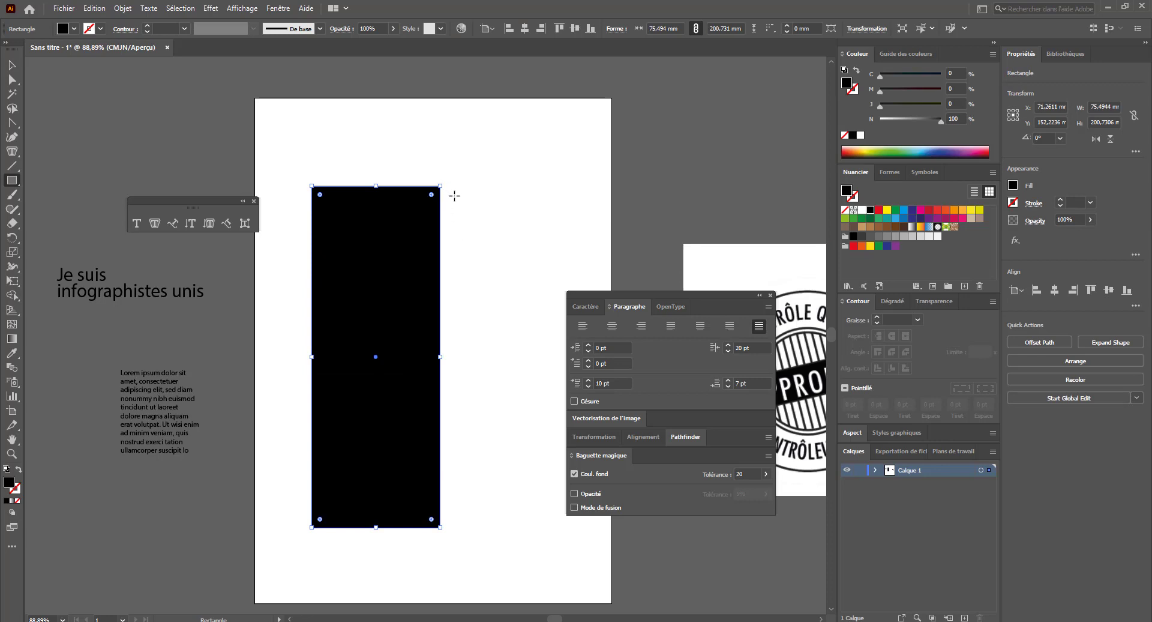
left_click_drag(454, 196, 572, 528)
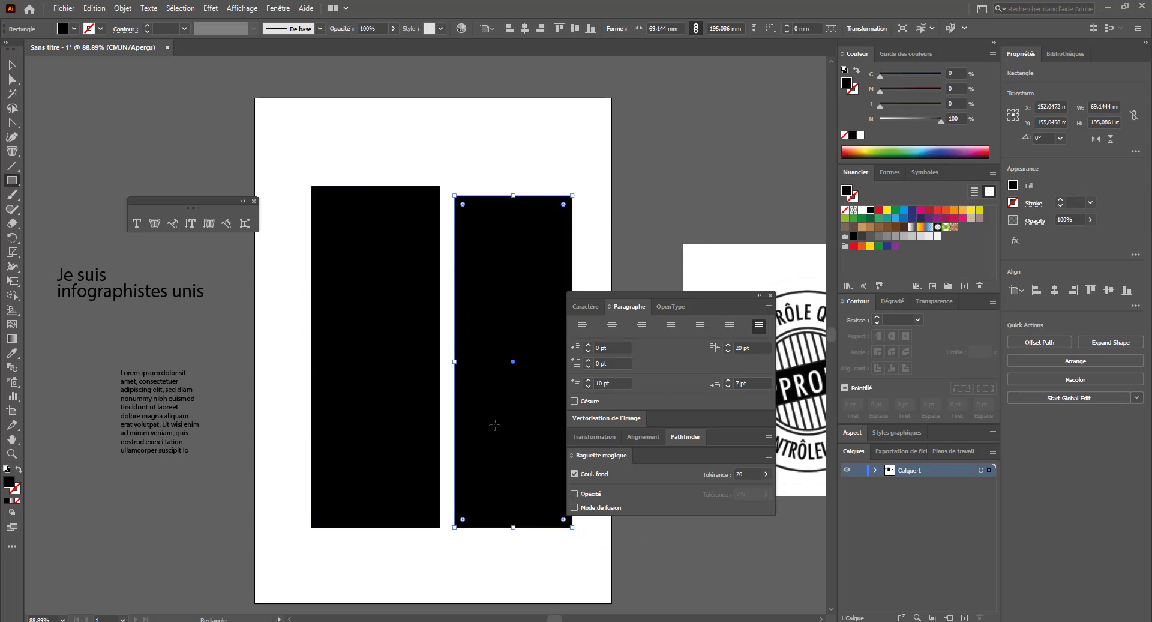
key("v")
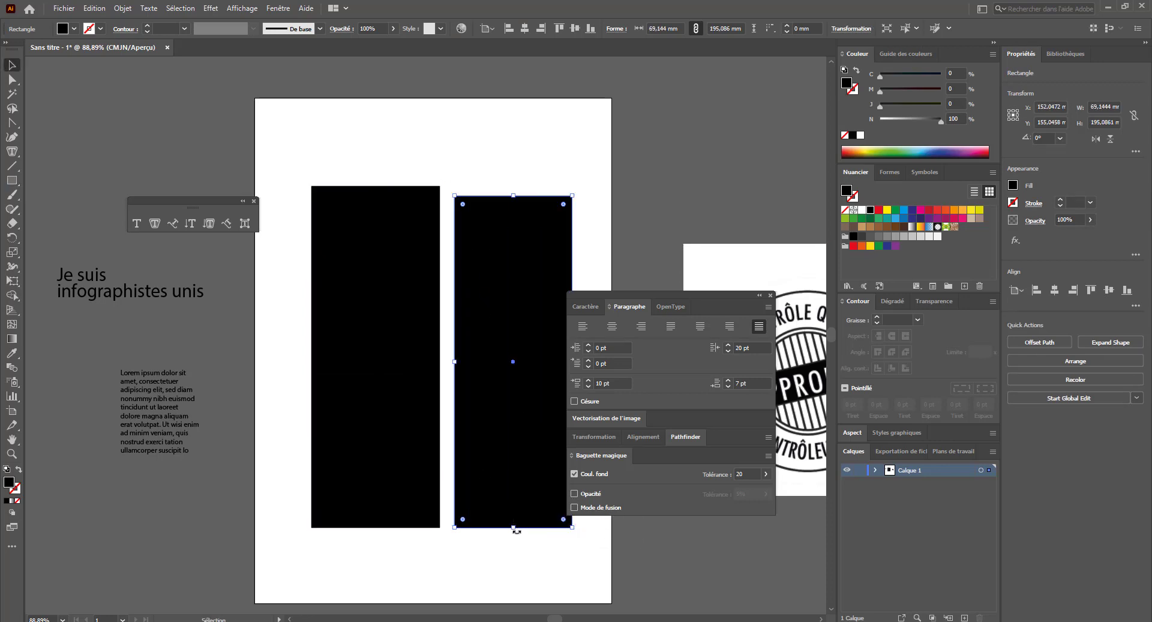
left_click_drag(516, 530, 503, 498)
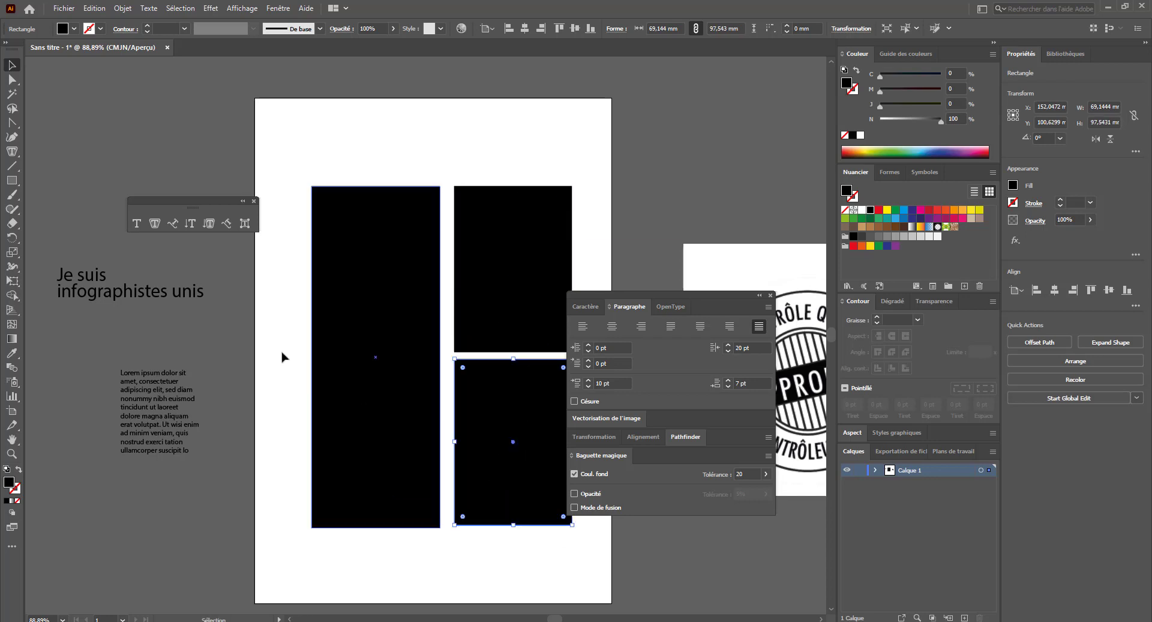
- Convert all three black rectangles into placeholder text frames with the Area Type tool
left_click(157, 225)
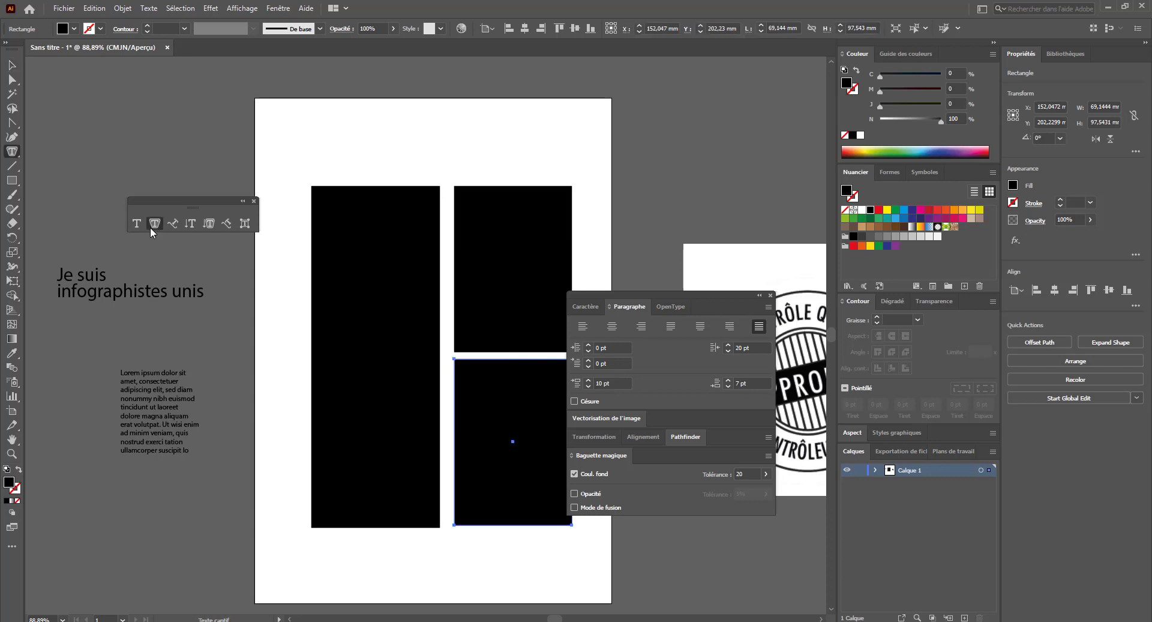
left_click(371, 198)
left_click(479, 192)
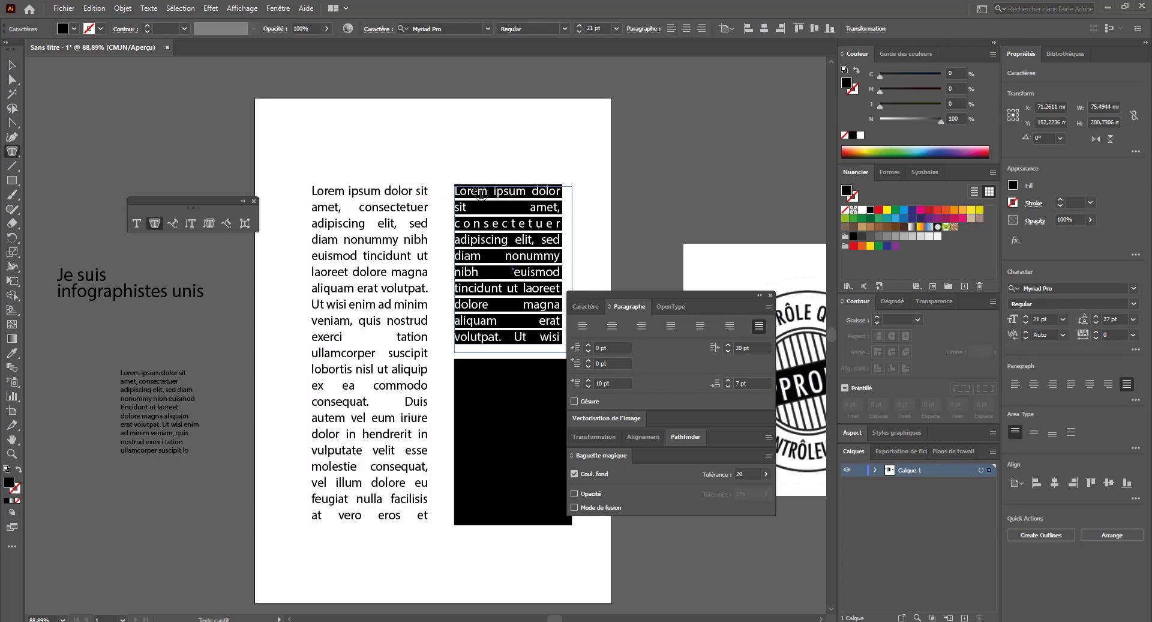
left_click(484, 367)
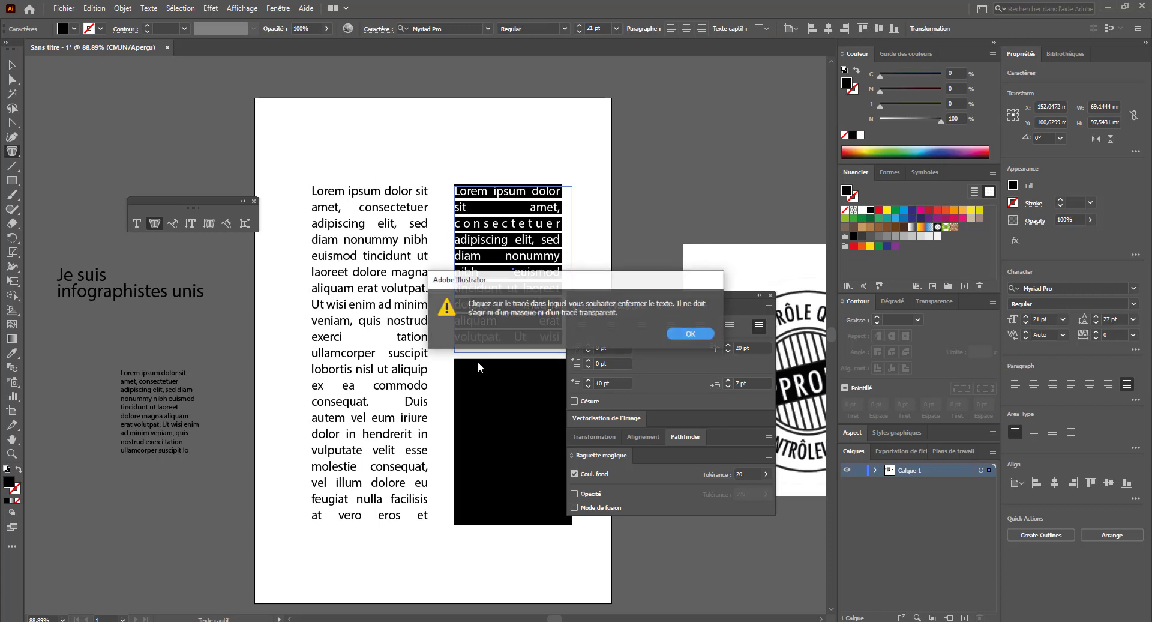
left_click(691, 334)
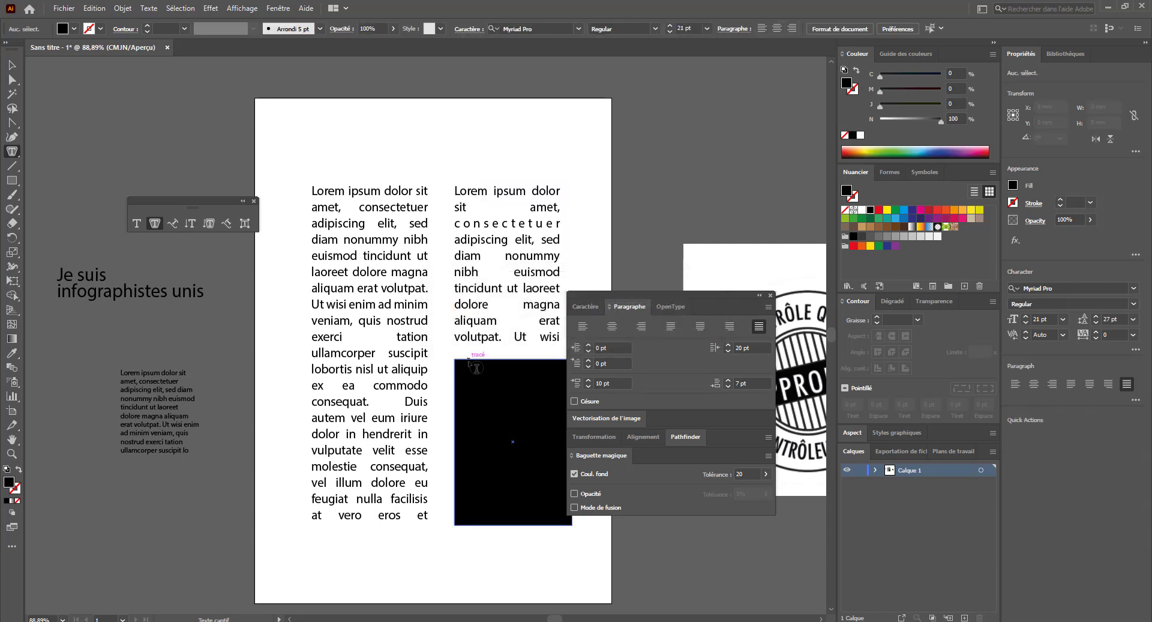
left_click(473, 363)
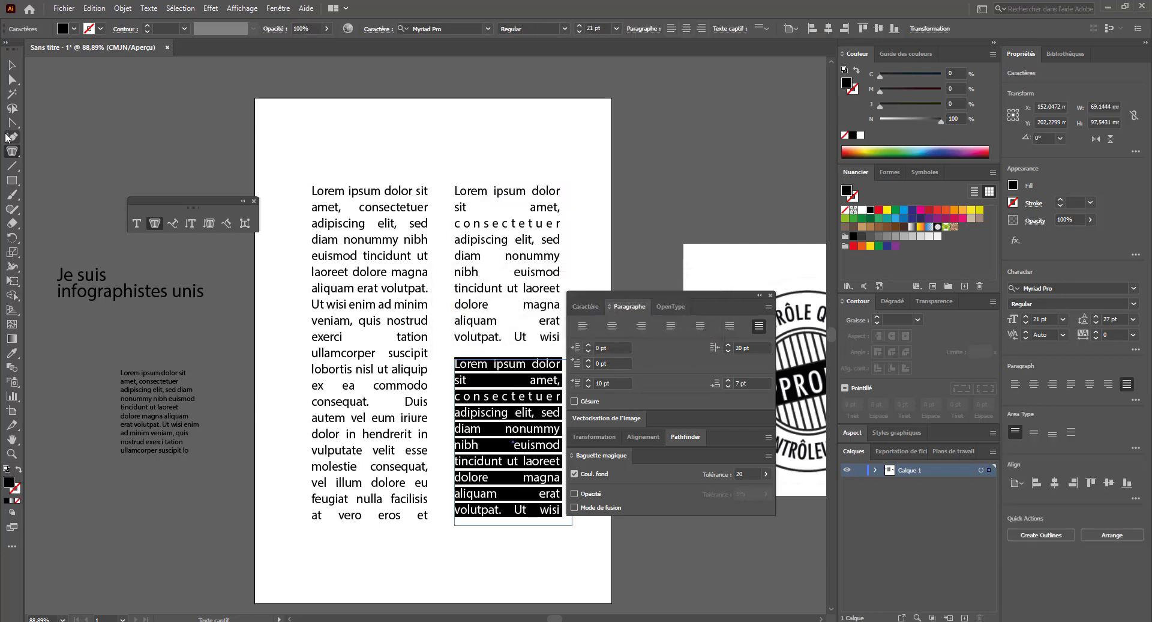
left_click(12, 65)
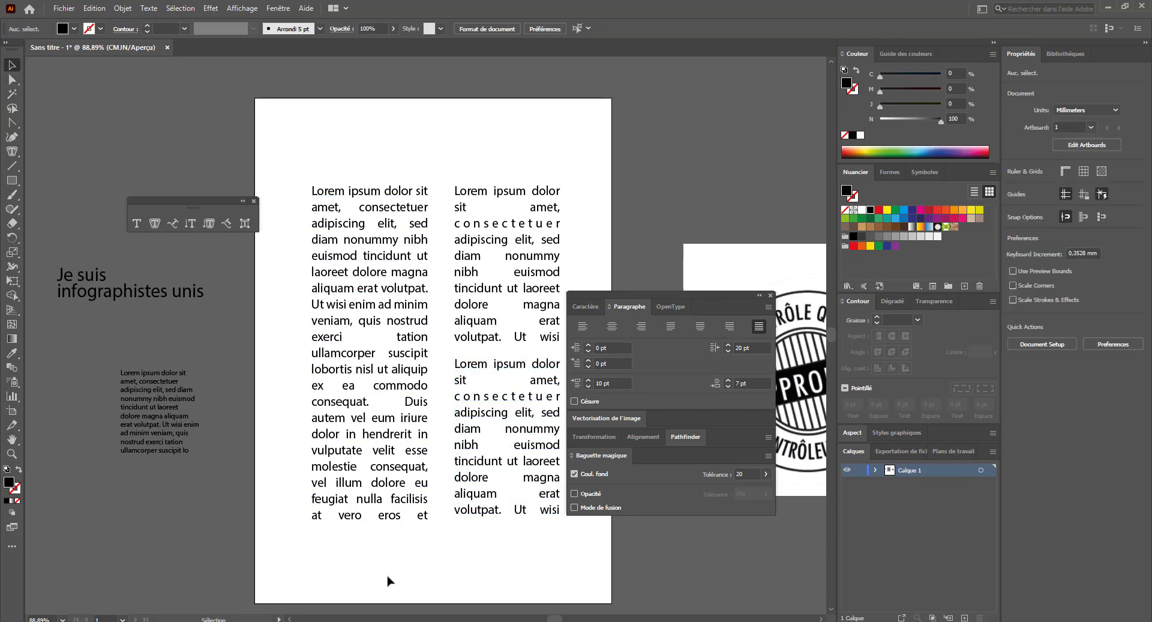
- Set the tall column's space after paragraph and right indent to 0 pt and align its text left
left_click(427, 303)
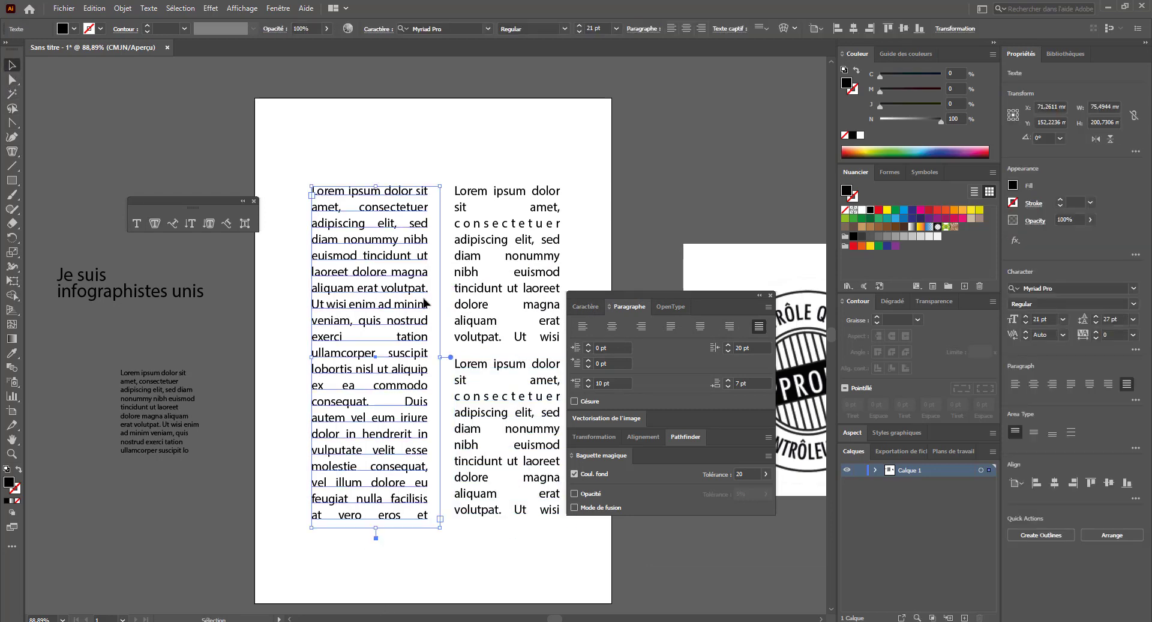
double_click(755, 382)
type("0")
key("Return")
double_click(747, 348)
type("0")
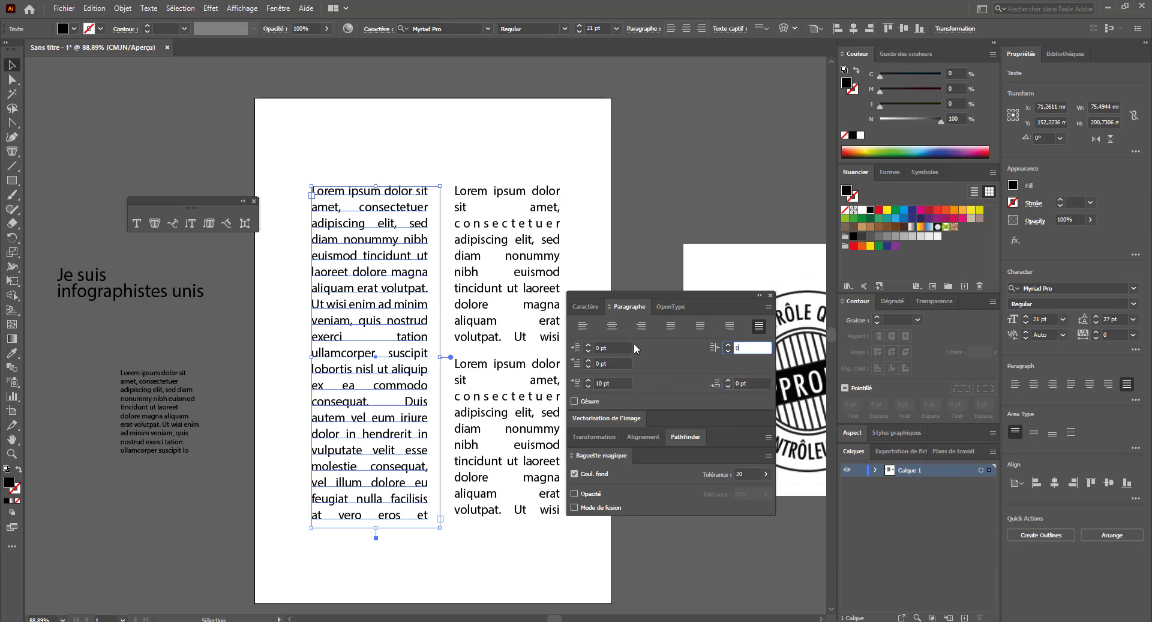
key("Return")
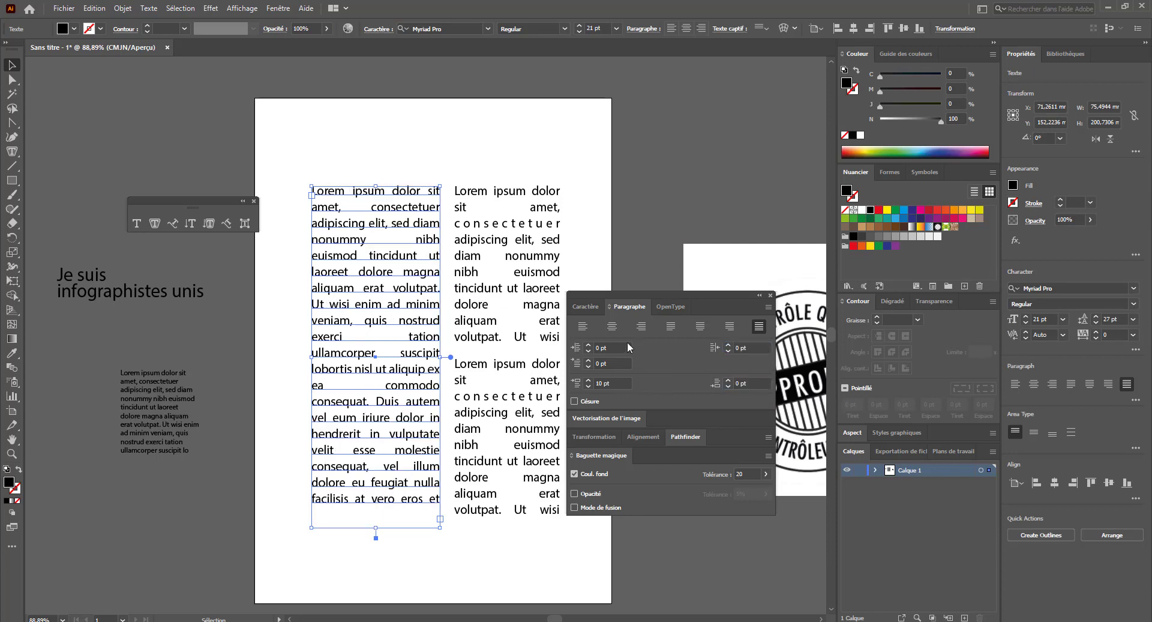
left_click(583, 328)
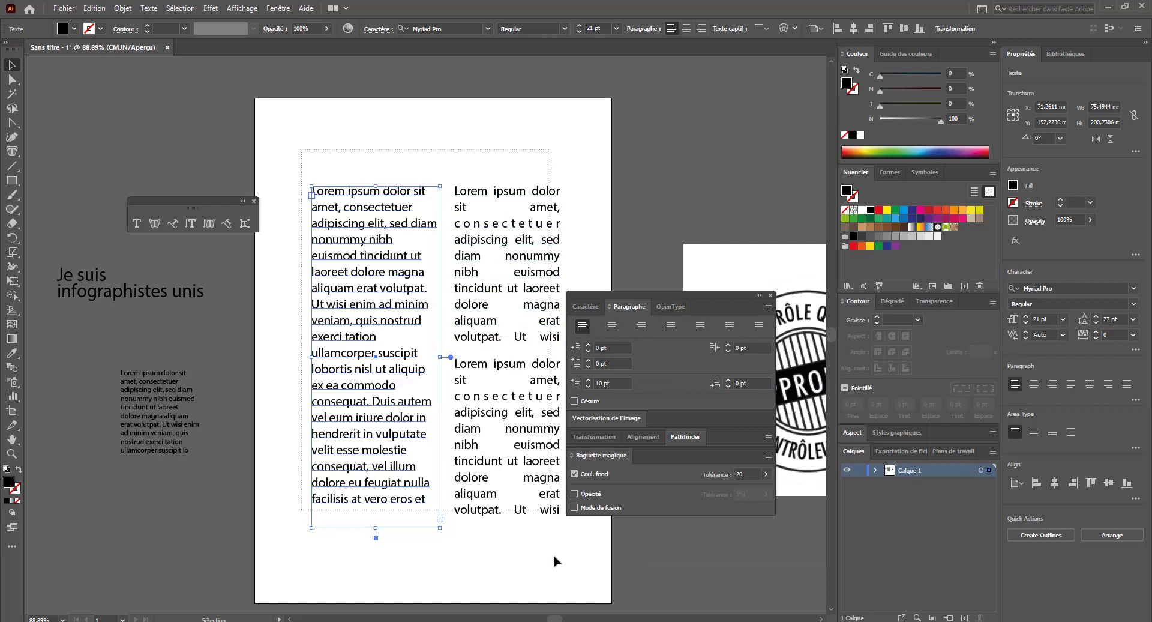
- Delete the three Lorem ipsum columns and place a black hexagon about 138 × 145 mm in the middle of the artboard
left_click(553, 504, "shift")
key("Delete")
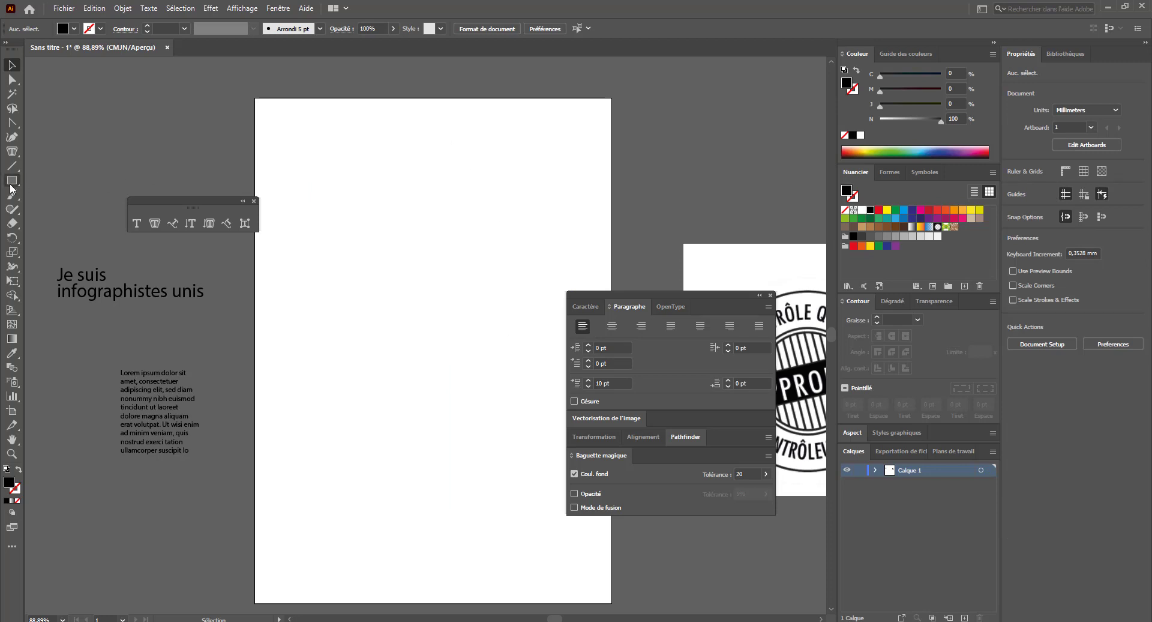
left_click_drag(12, 180, 75, 223)
mouse_move(344, 189)
left_mouse_down()
mouse_move(363, 209)
mouse_move(390, 315)
left_mouse_up()
left_click(11, 65)
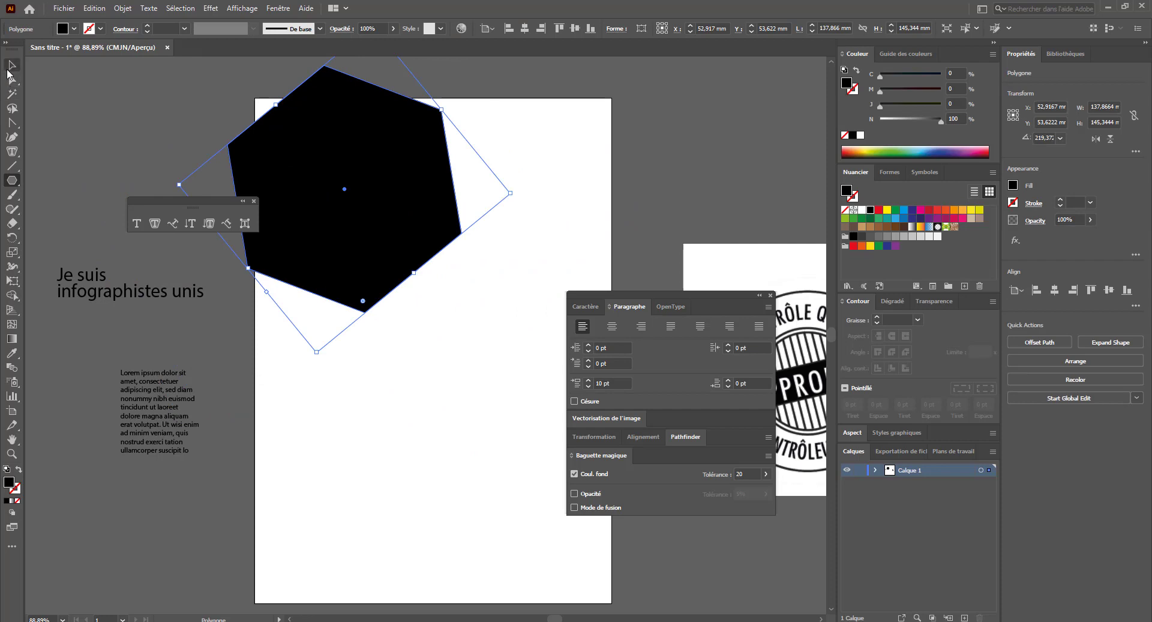
left_click_drag(324, 177, 421, 368)
- Fill the hexagon with placeholder text using the Area Type tool and justify all its lines
left_click(129, 388)
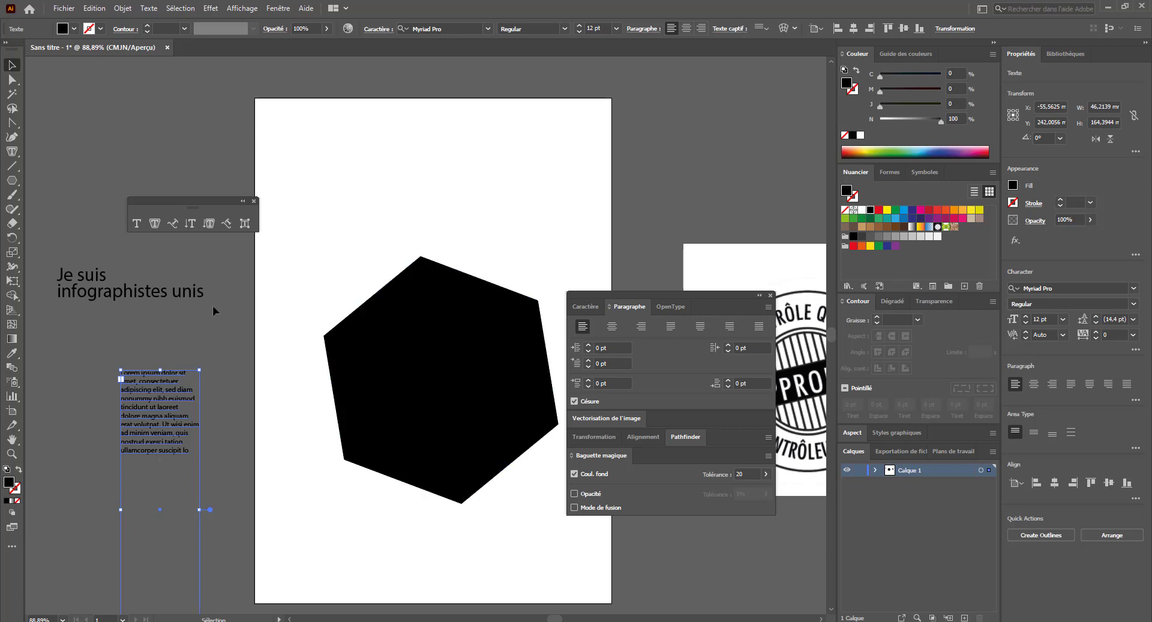
left_click(155, 223)
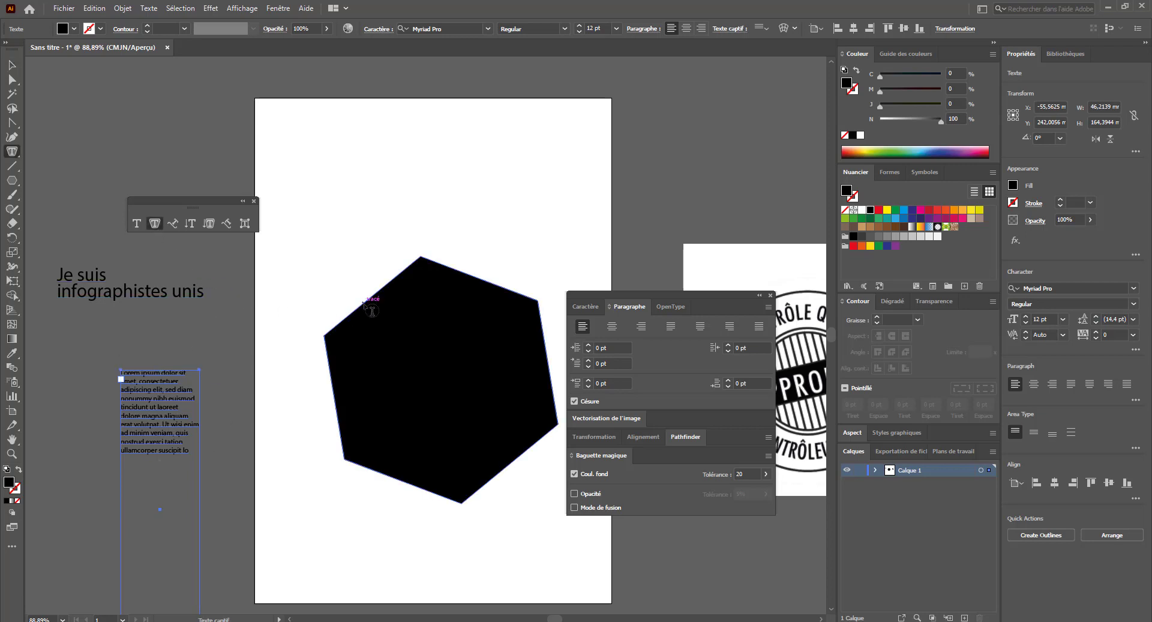
left_click(367, 300)
left_click(12, 65)
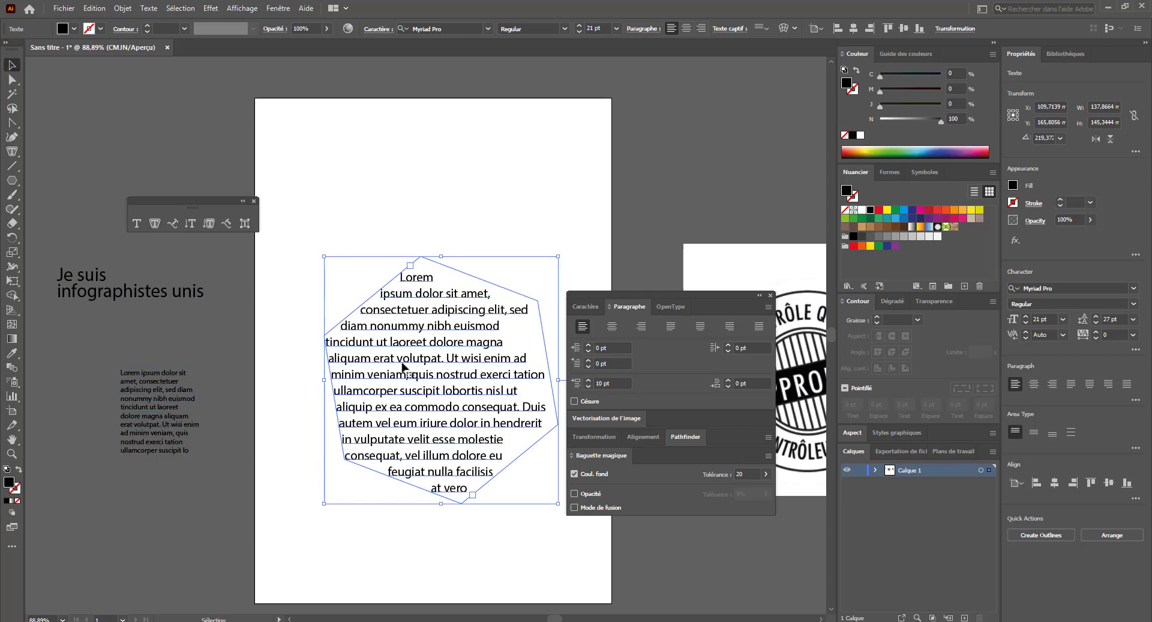
left_click(761, 325)
left_click(416, 241)
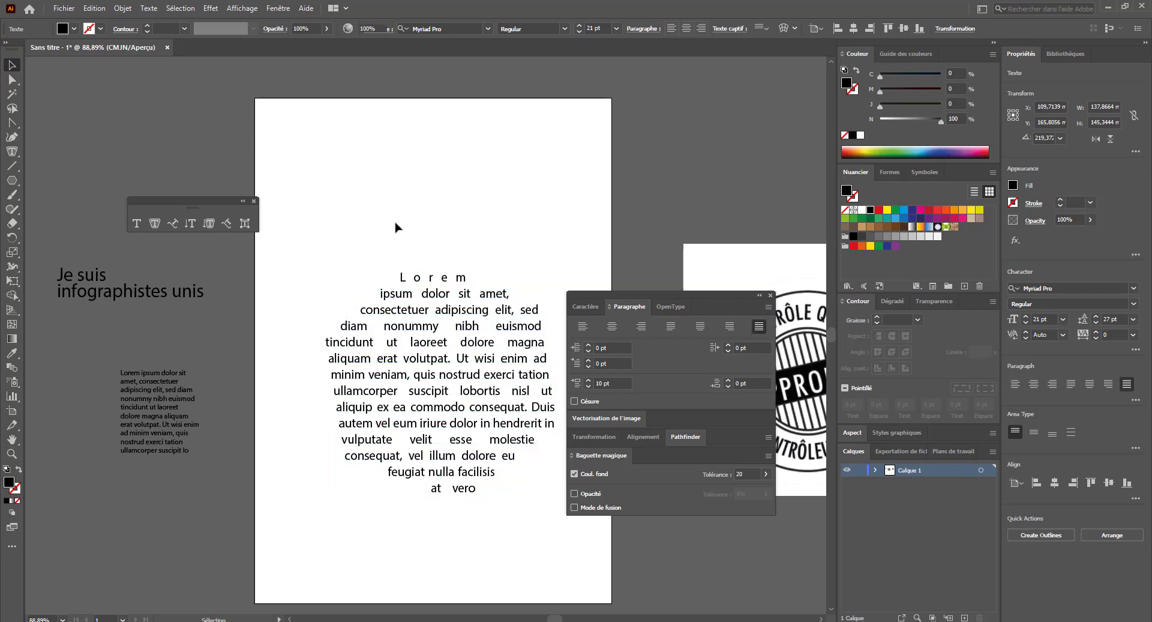
- Move the hexagonal text frame higher and slightly left on the artboard, and delete it
left_click(364, 340)
left_click_drag(422, 362, 395, 300)
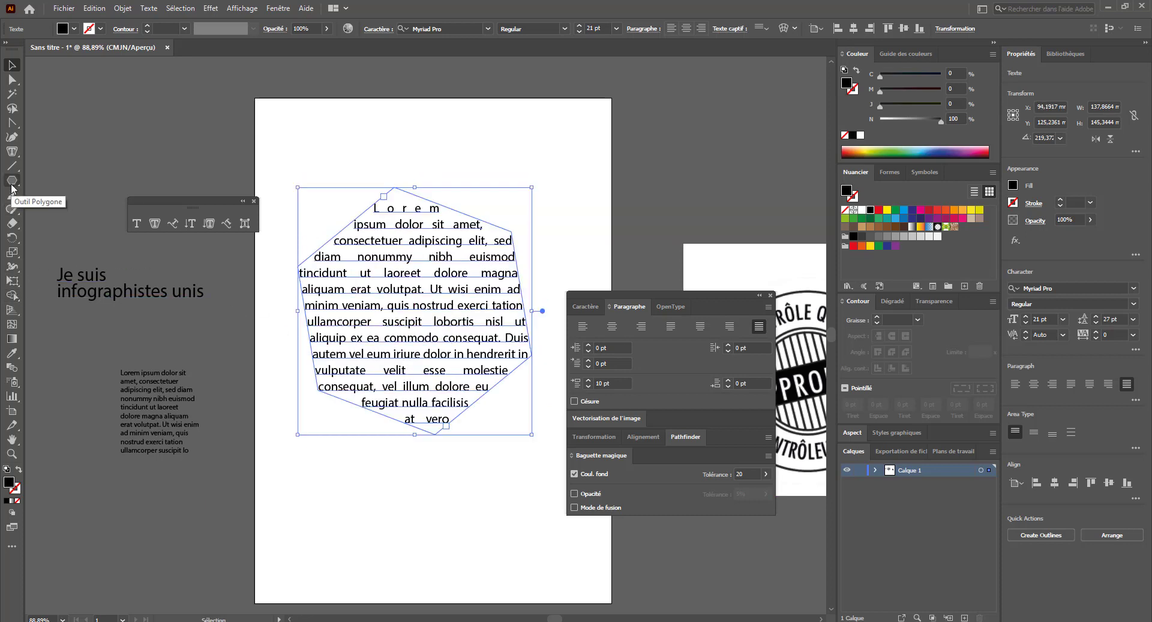
left_click(404, 520)
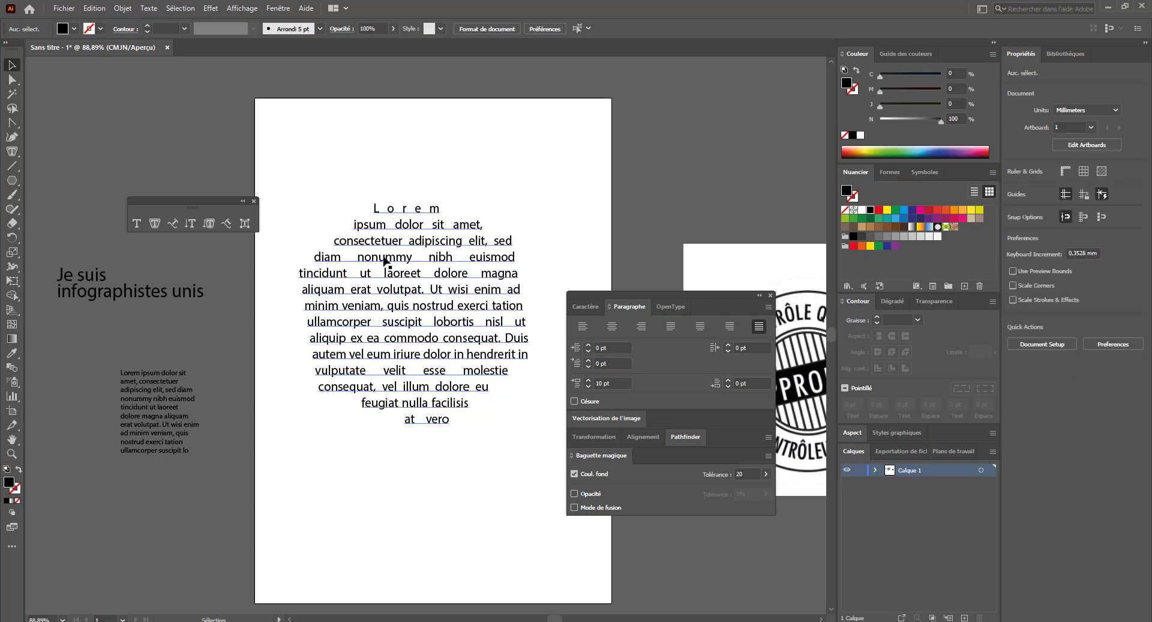
left_click(335, 324)
key("Delete")
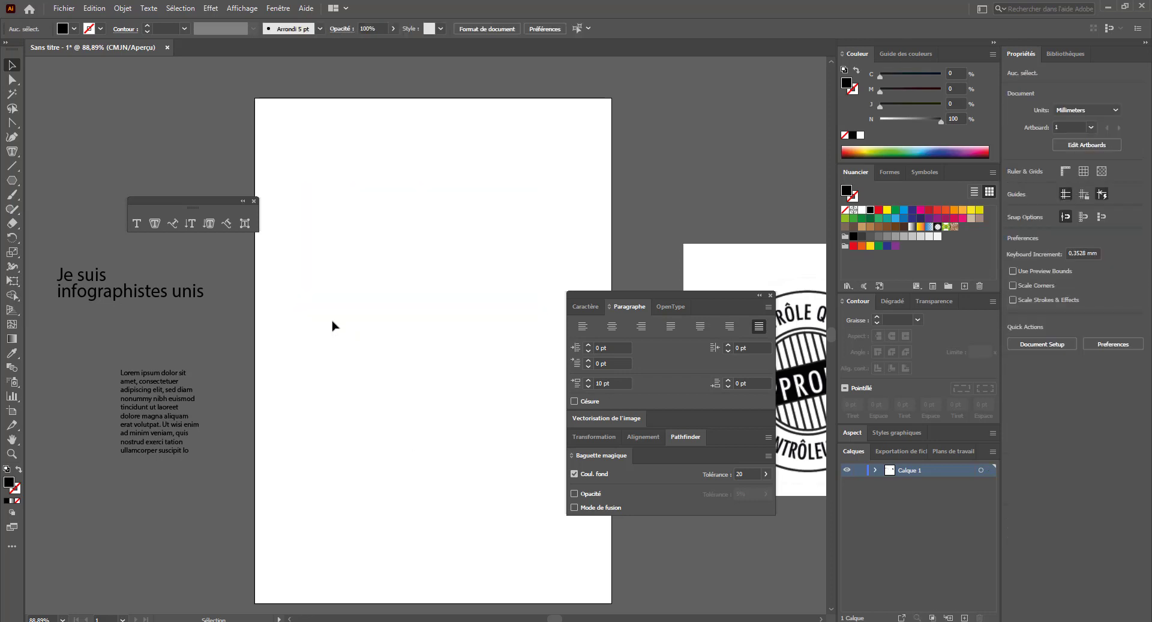
- Draw a five-pointed star about 237 × 235 mm and move it down and right onto the artboard
left_click_drag(12, 180, 57, 240)
mouse_move(339, 230)
left_mouse_down()
mouse_move(576, 204)
mouse_move(549, 192)
left_mouse_up()
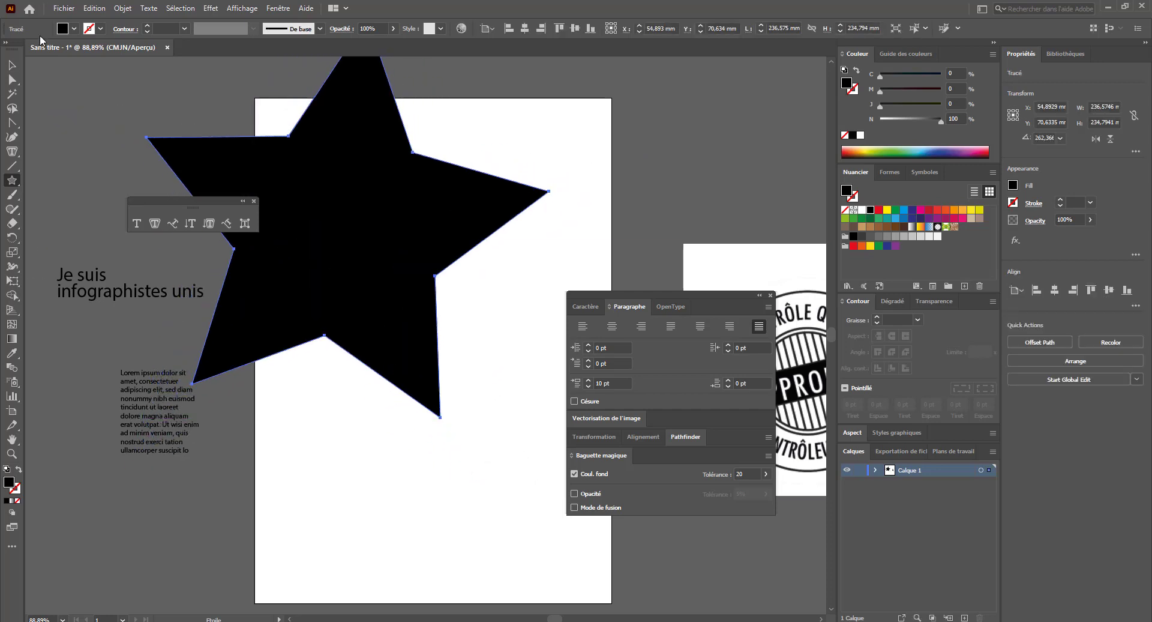
left_click(17, 59)
left_click_drag(249, 197, 375, 317)
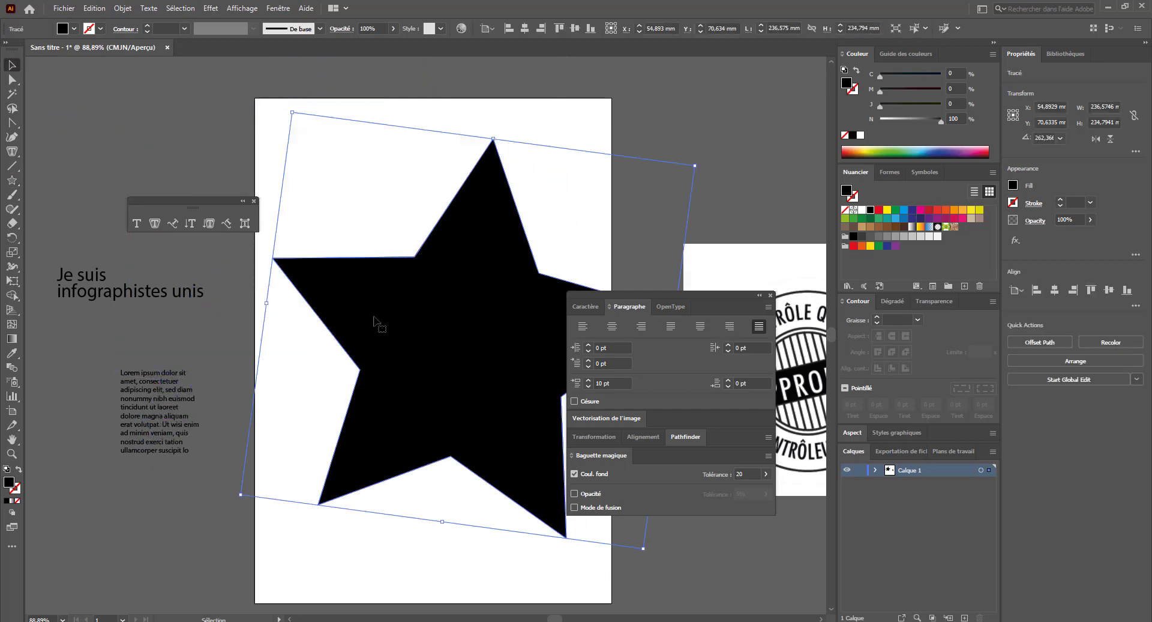
- Fill the star with placeholder text using the Area Type tool and shift it slightly upward
left_click(154, 222)
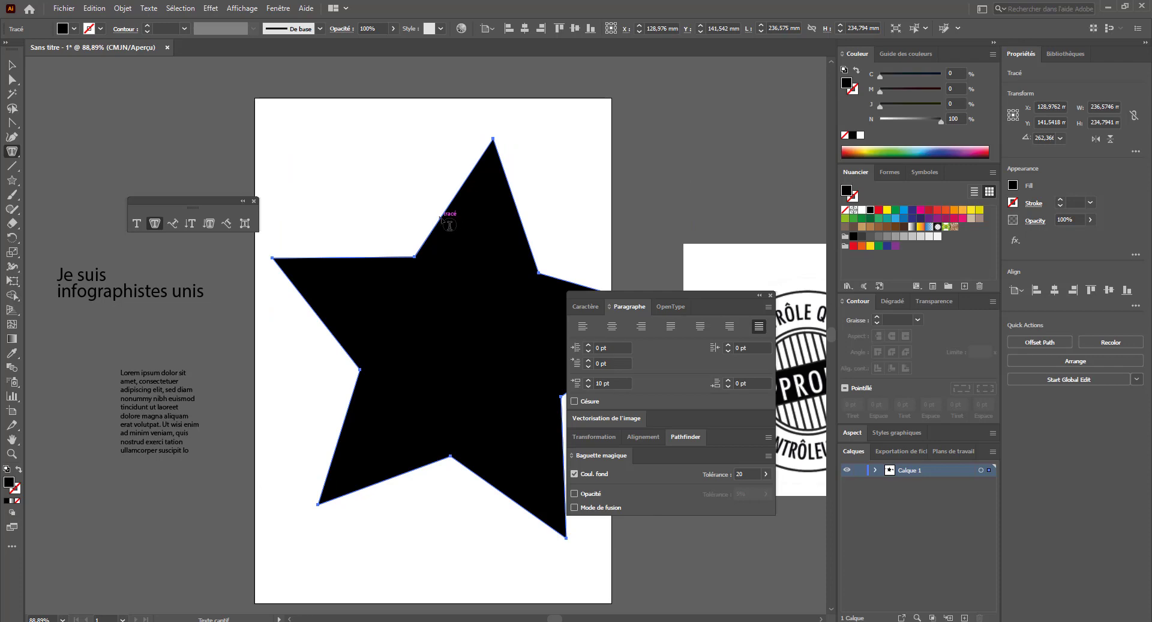
left_click(447, 223)
left_click(11, 65)
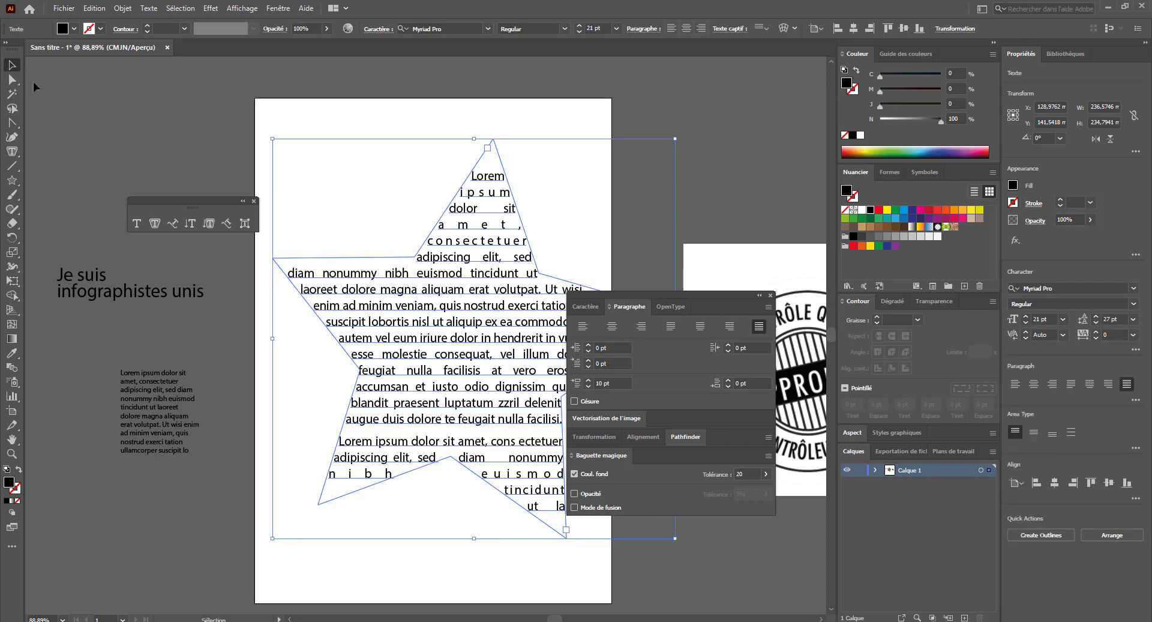
mouse_move(453, 403)
left_mouse_down()
mouse_move(425, 359)
mouse_move(450, 390)
left_mouse_up()
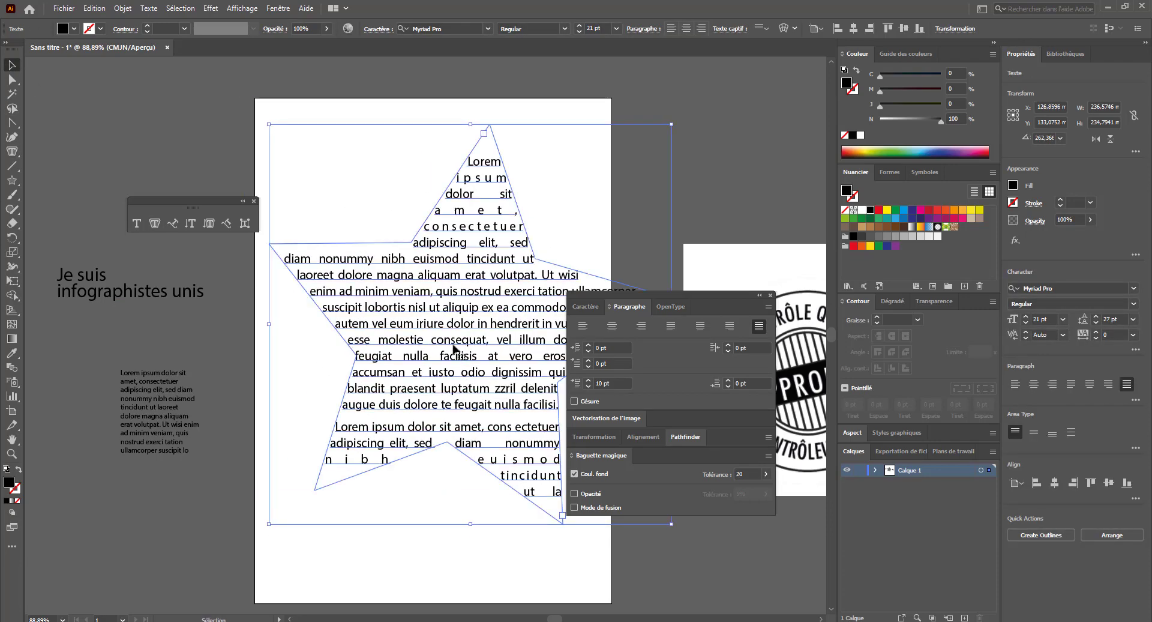
- Delete the star text frame and draw a rounded rectangle about 110 × 127 mm on the artboard
key("Delete")
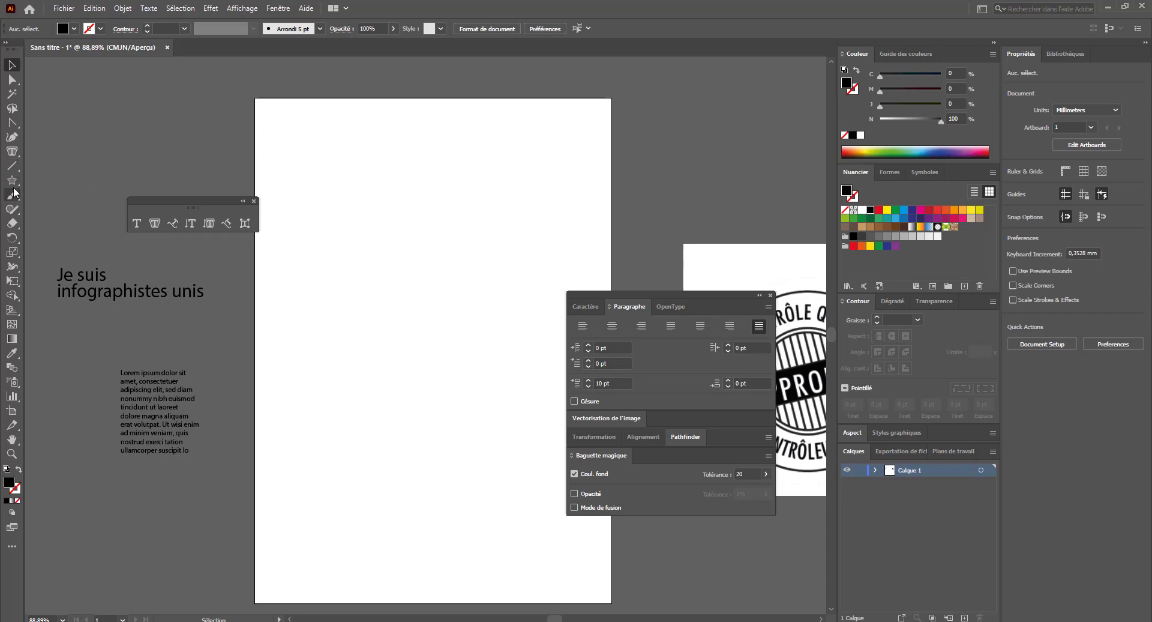
left_click_drag(12, 180, 55, 193)
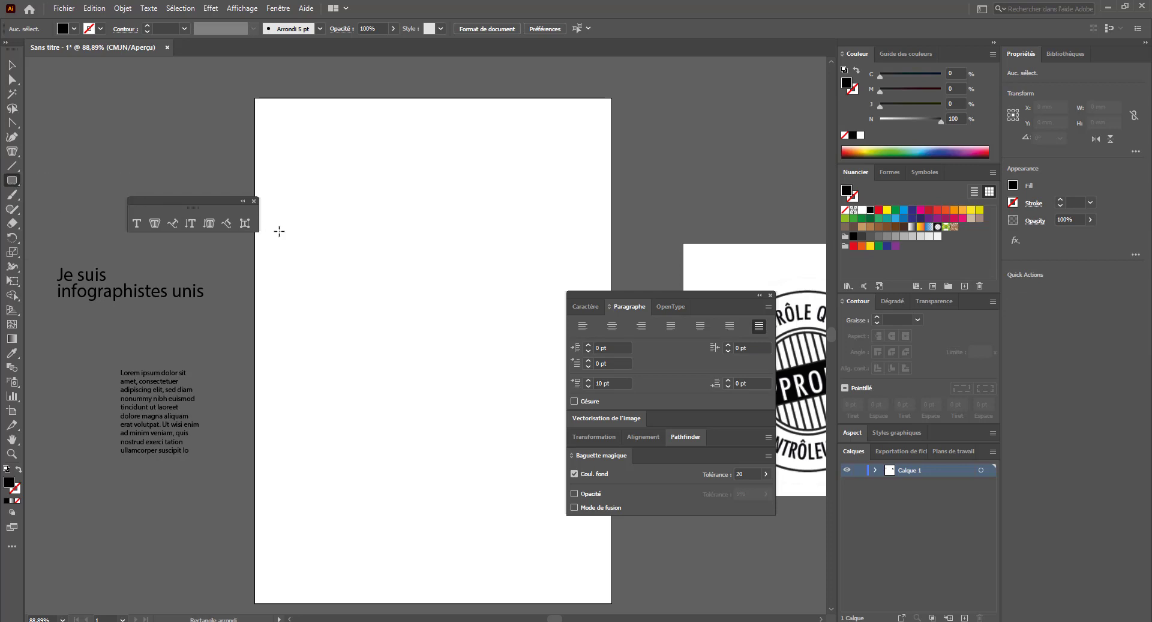
left_click_drag(331, 217, 518, 433)
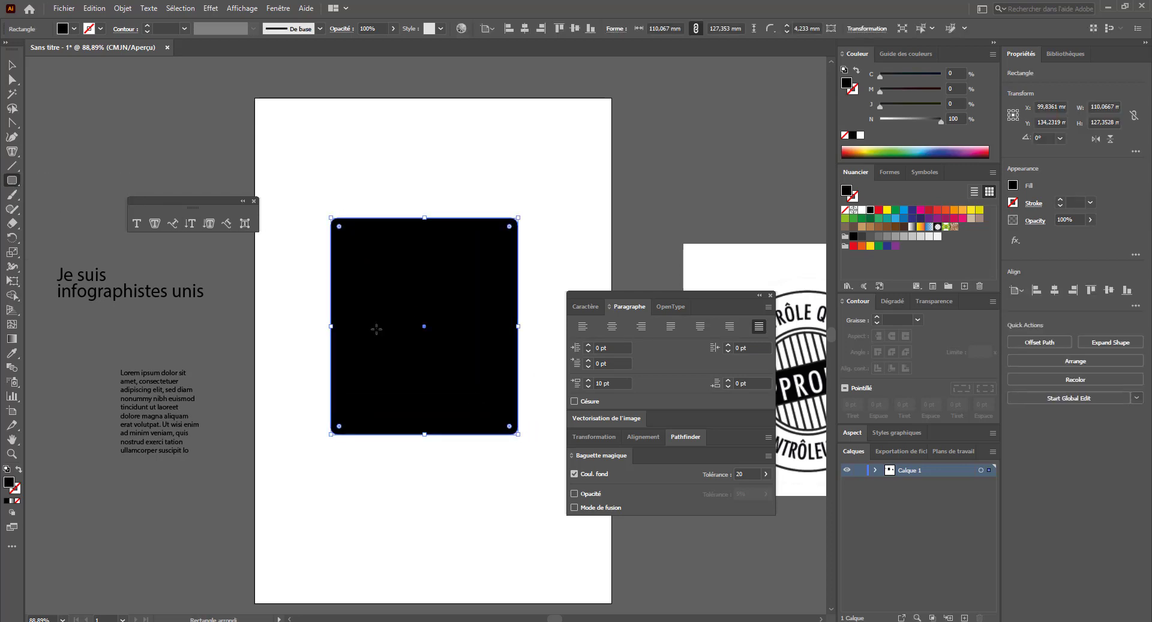
- Run placeholder text around the outline of the rounded rectangle using the Type on a Path tool, and deselect it
left_click(178, 222)
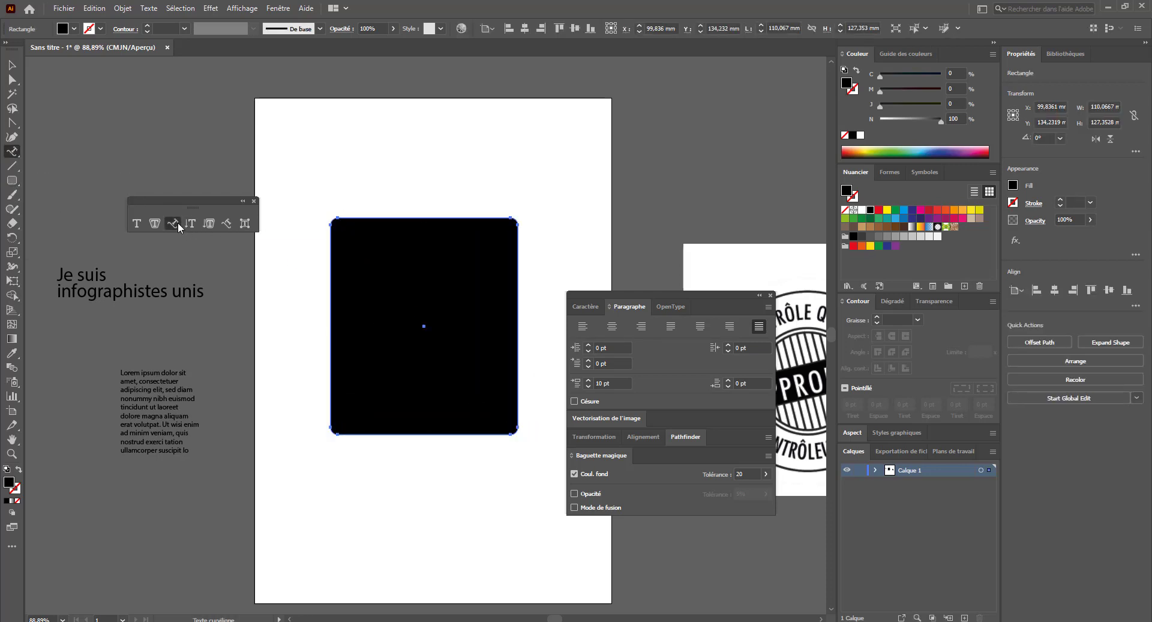
left_click(353, 217)
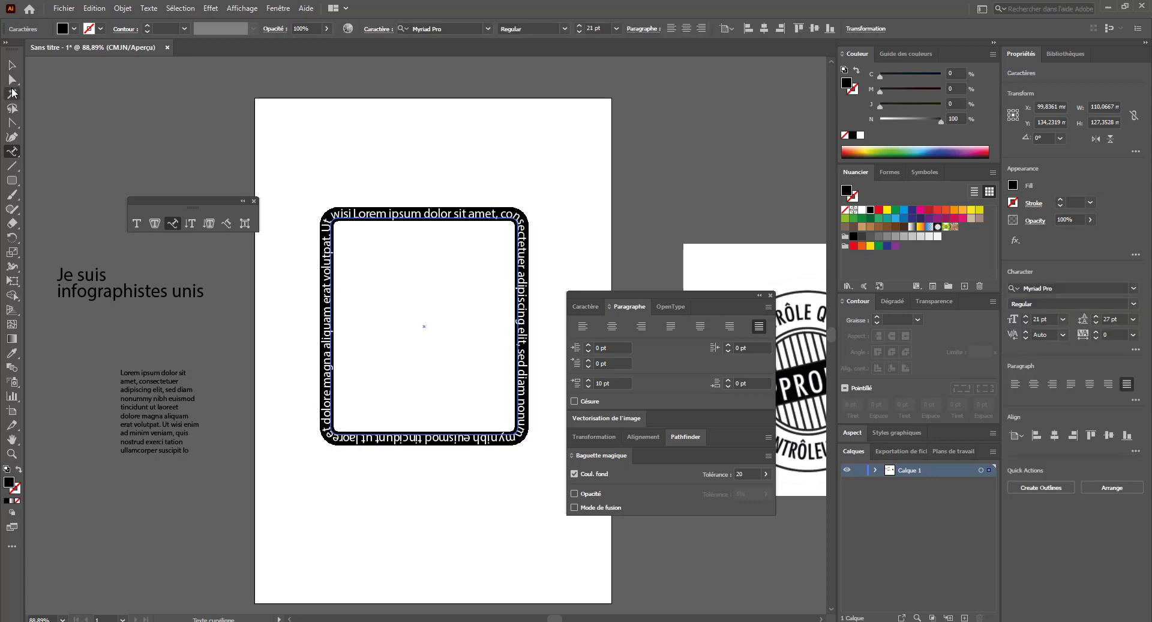
left_click(12, 65)
left_click(442, 191)
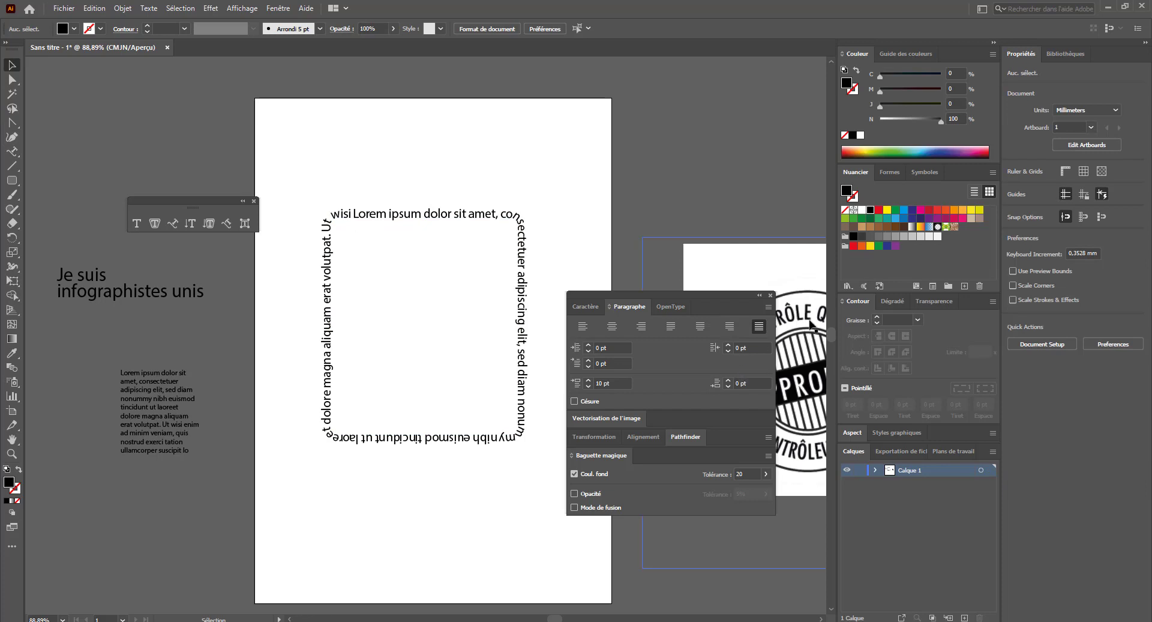
- Move the quality control stamp onto the artboard and back off it to the right
left_click_drag(782, 365, 410, 177)
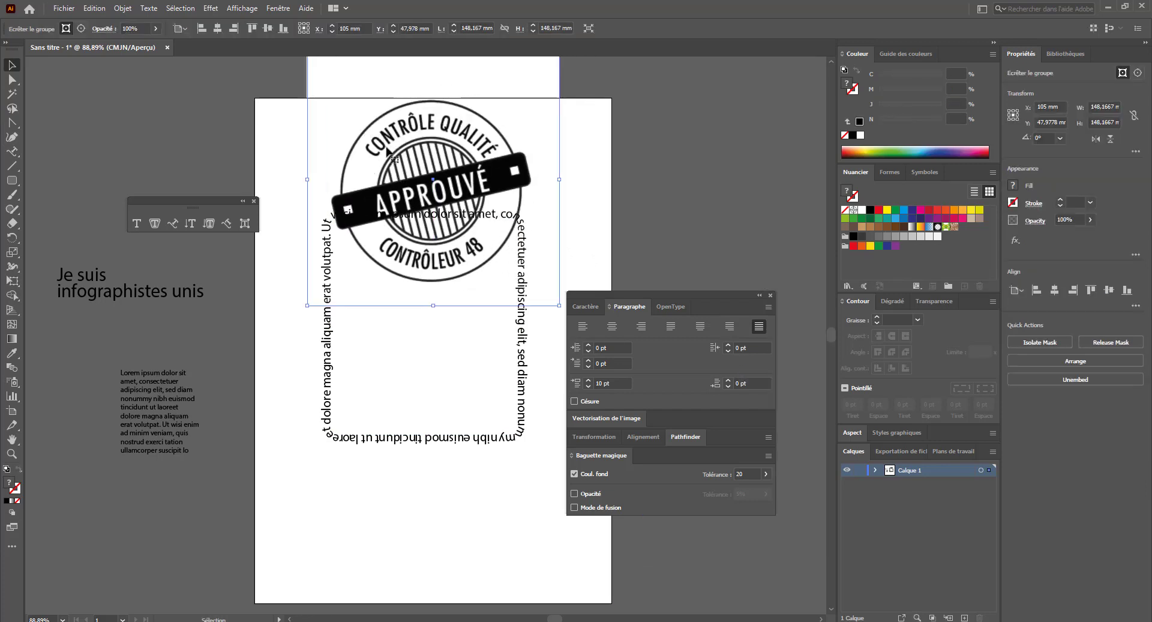
left_click_drag(379, 157, 786, 334)
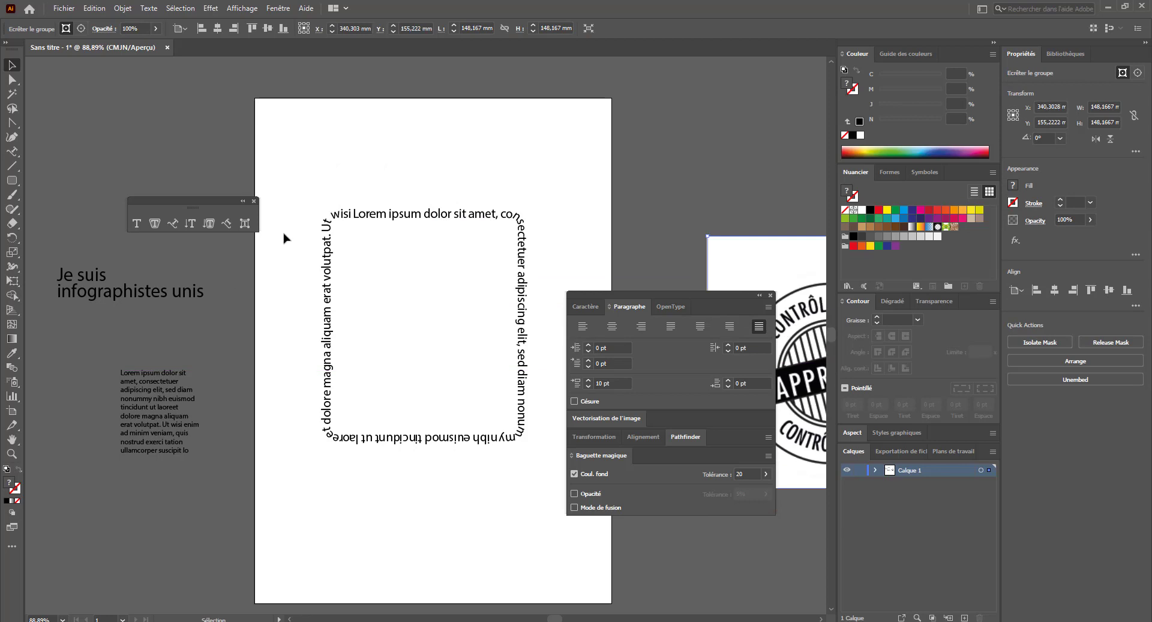
- Delete the rounded rectangle's path text and draw a diagonal line spanning about 99 × 100 mm
left_click(355, 218)
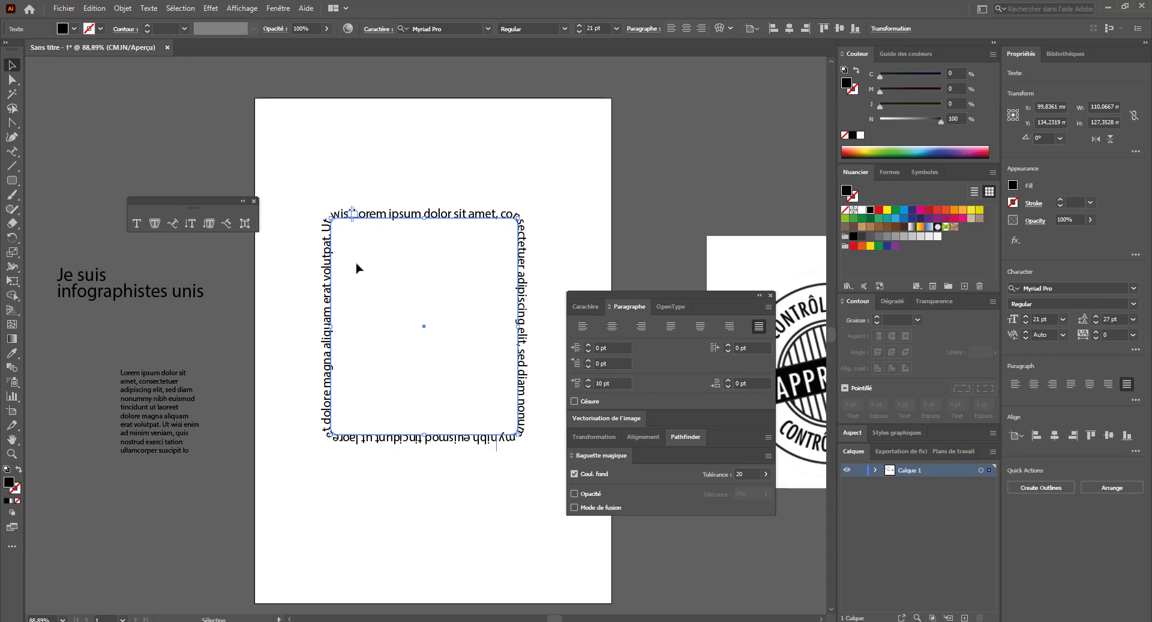
key("Delete")
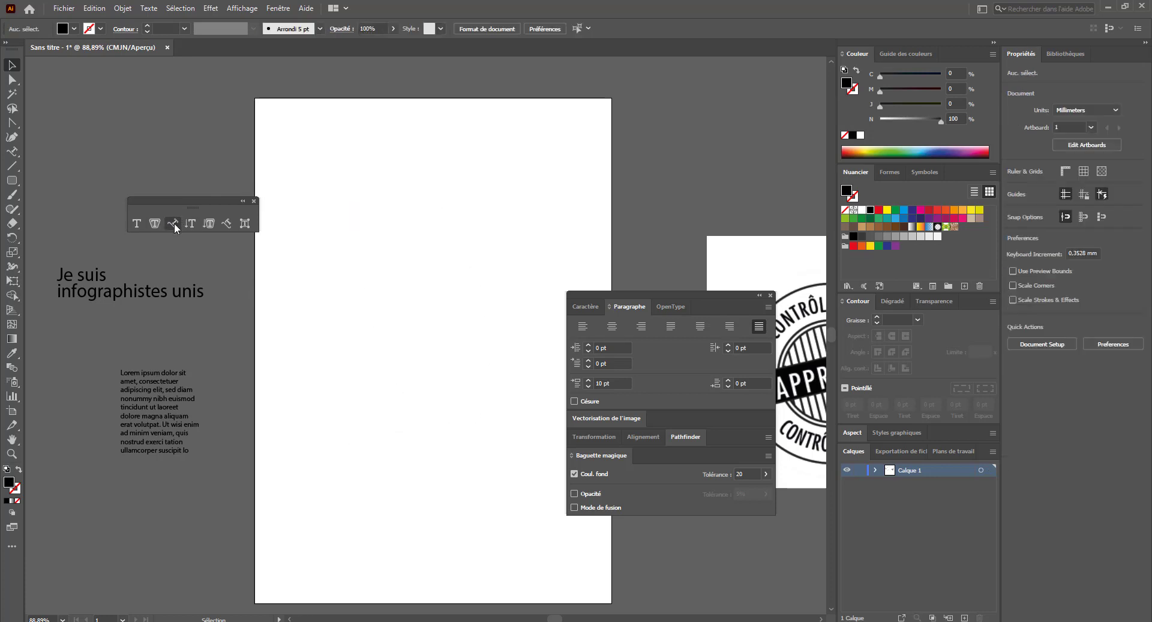
left_click(12, 165)
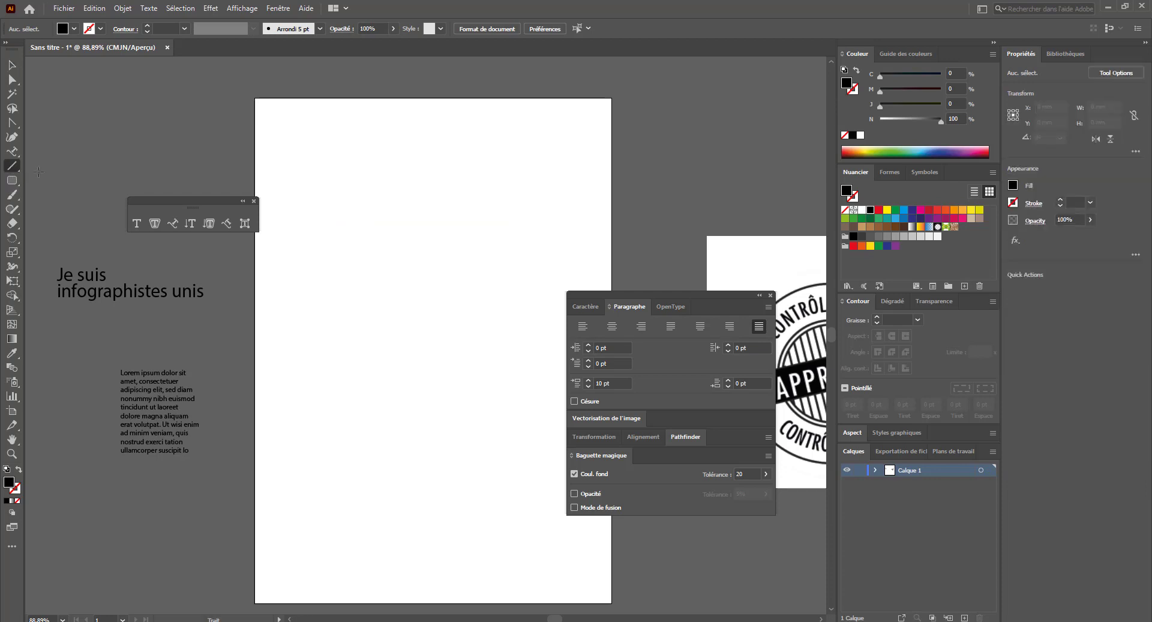
left_click_drag(352, 249, 520, 419)
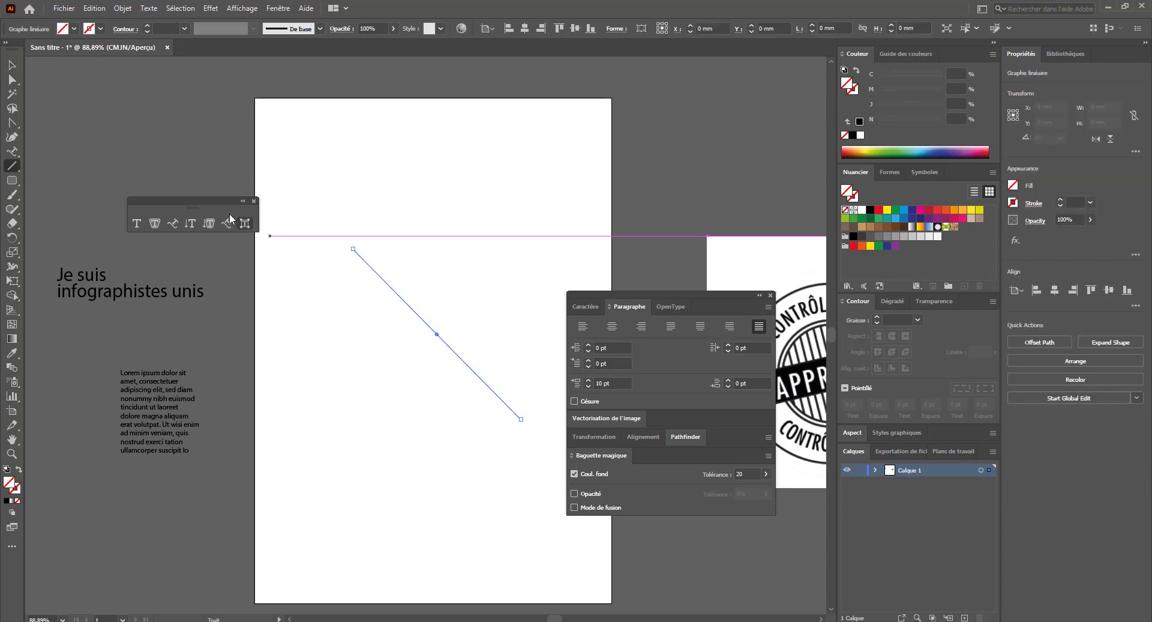
- Place placeholder text along the diagonal line using the Type on a Path tool
left_click(172, 223)
left_click(388, 281)
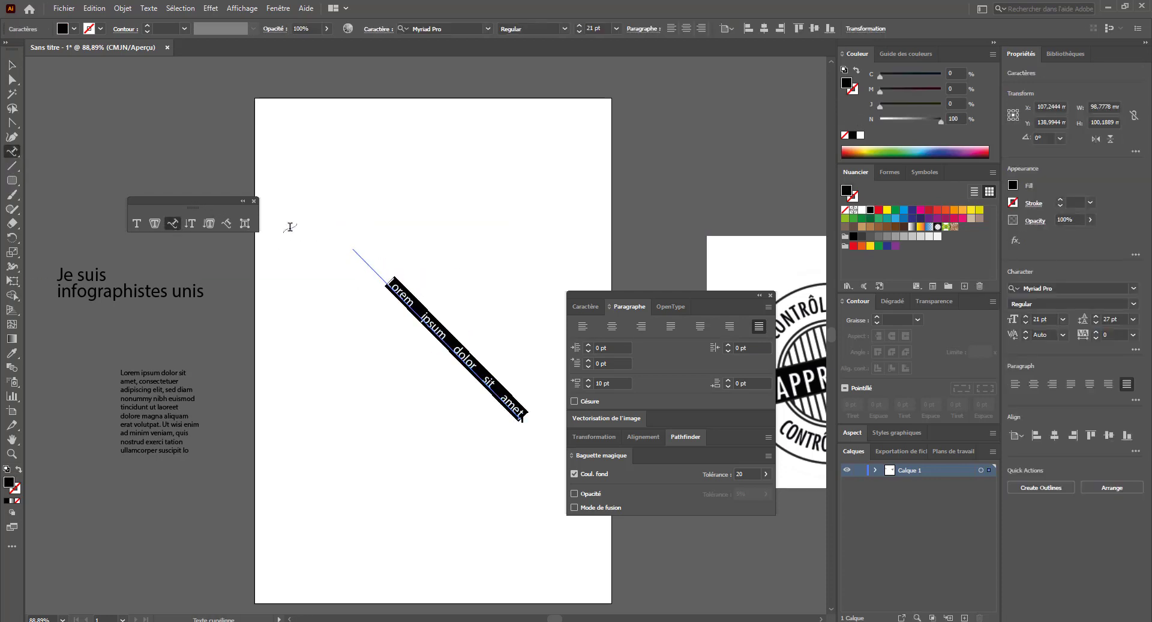
key("Escape")
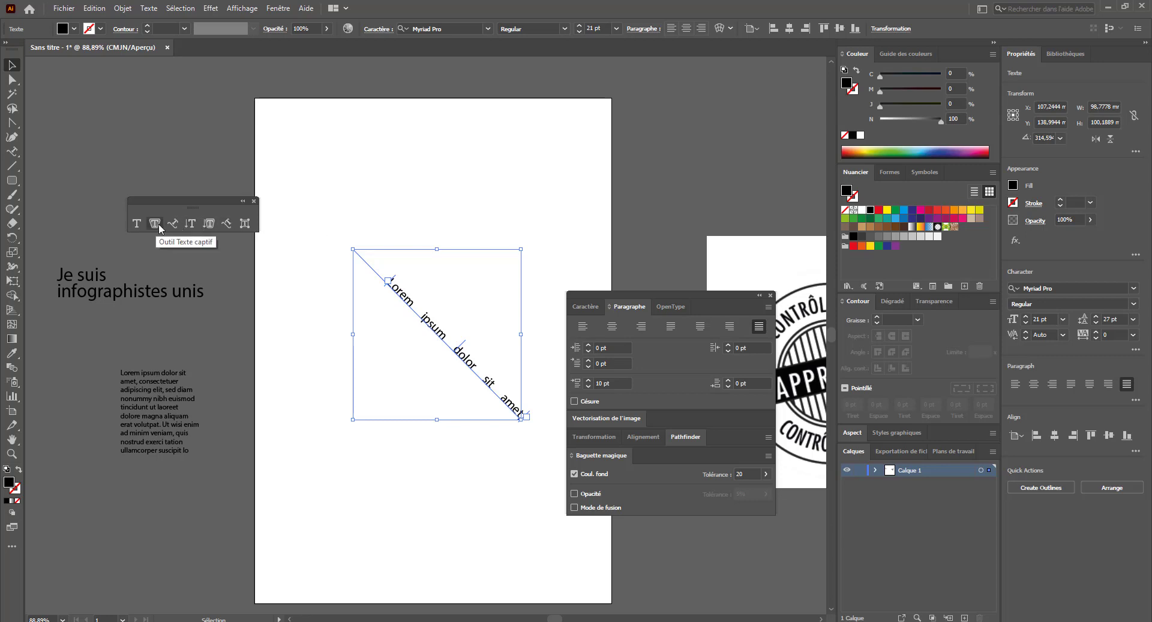
- Delete the text on the diagonal line and draw a rounded rectangle about 73 × 128 mm
left_click(230, 224)
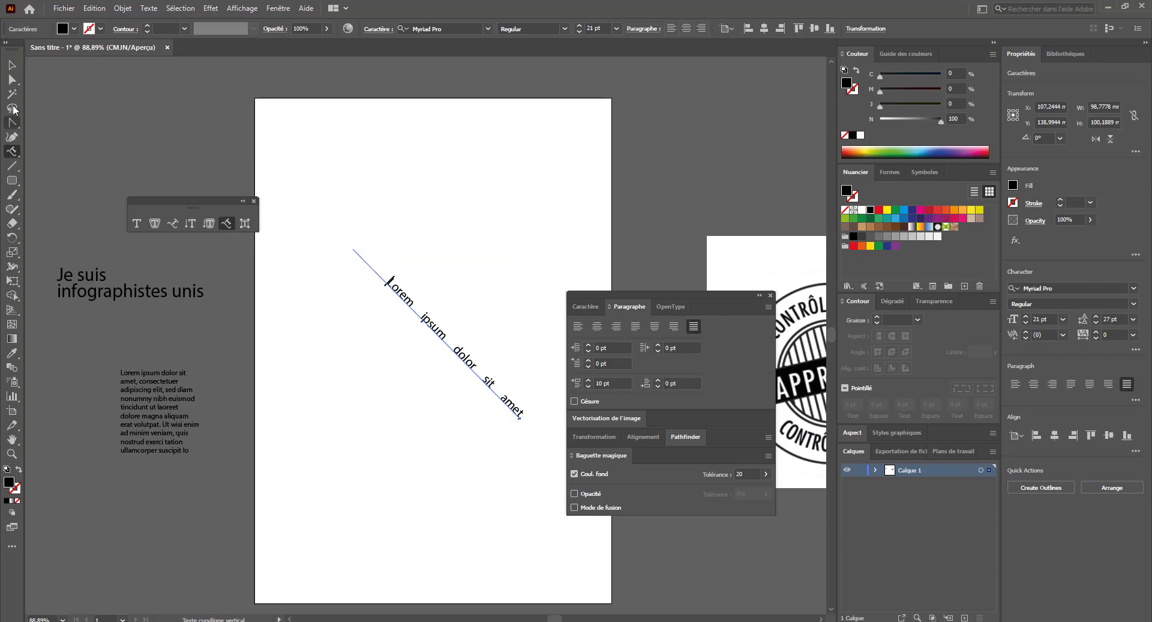
key("v")
key("Delete")
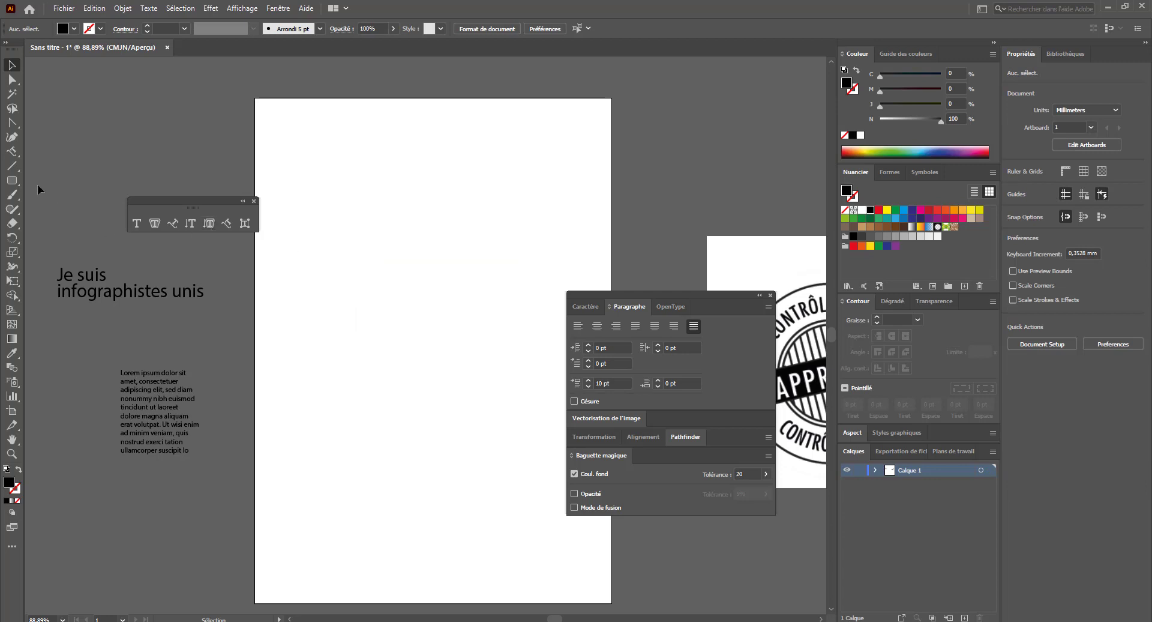
left_click(12, 180)
left_click_drag(351, 215, 476, 433)
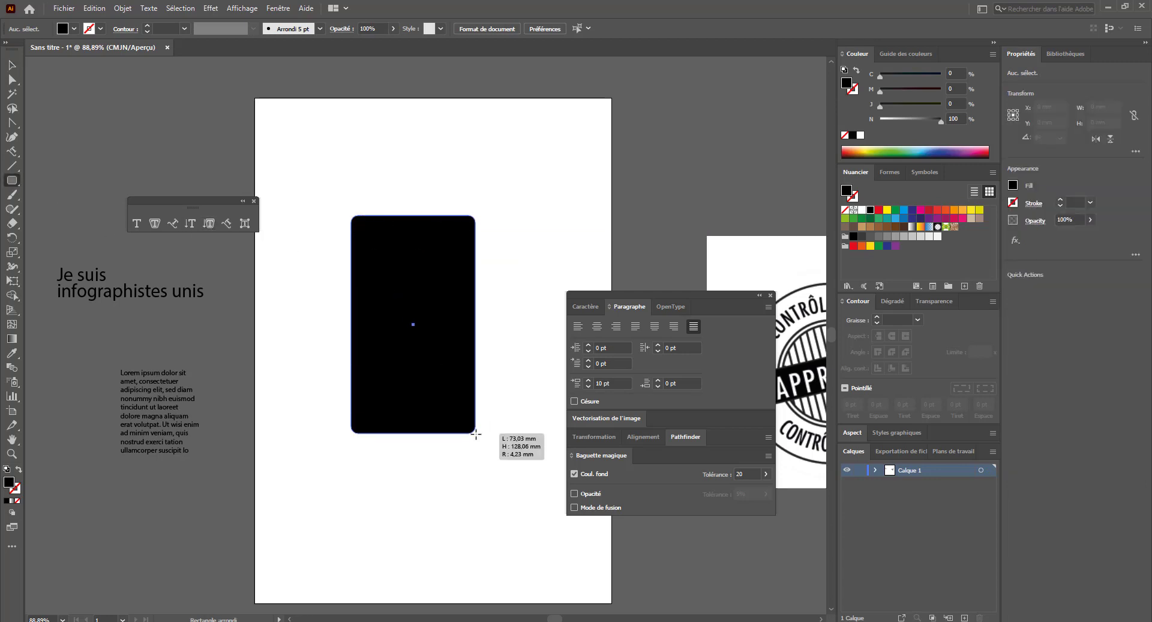
- Fill the rounded rectangle with vertical placeholder text using the Vertical Area Type tool, and deselect it
left_click(208, 223)
left_click(376, 216)
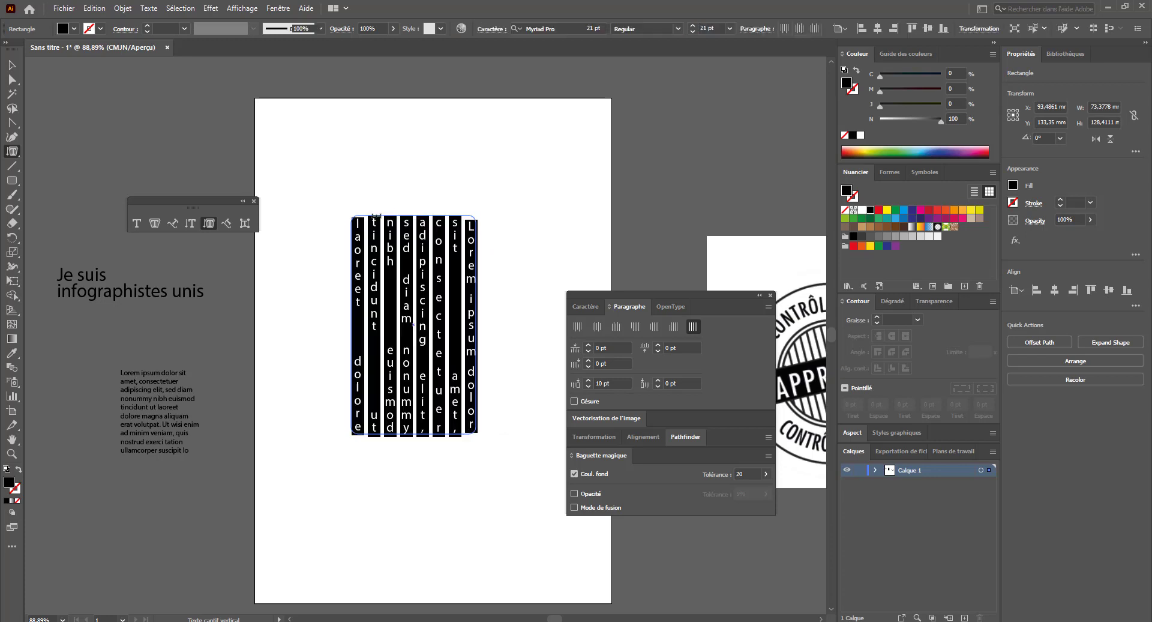
left_click(11, 65)
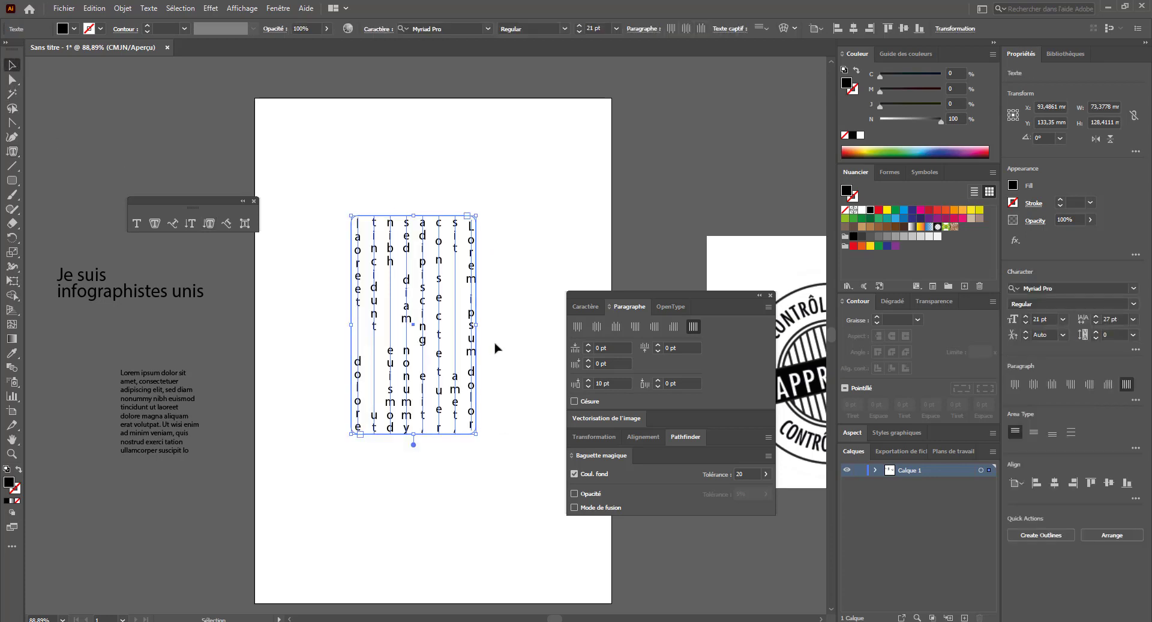
left_click(525, 377)
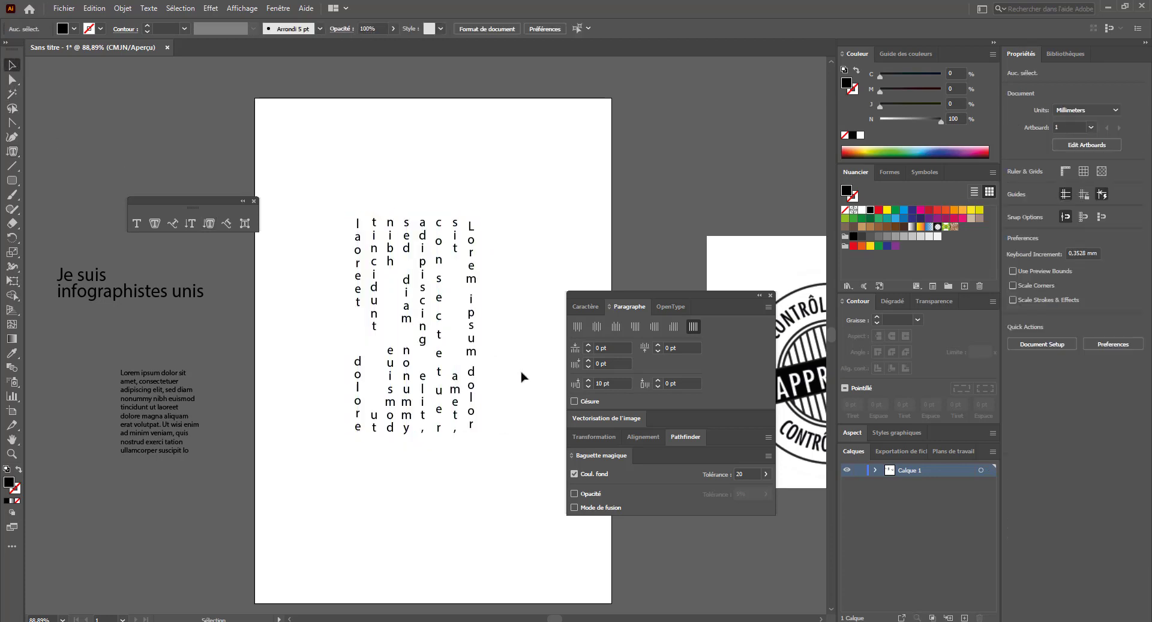
- Delete the vertical area text and create a rounded rectangle of 73.378 × 128.411 mm with a 4.233 mm radius
left_click(386, 314)
key("Delete")
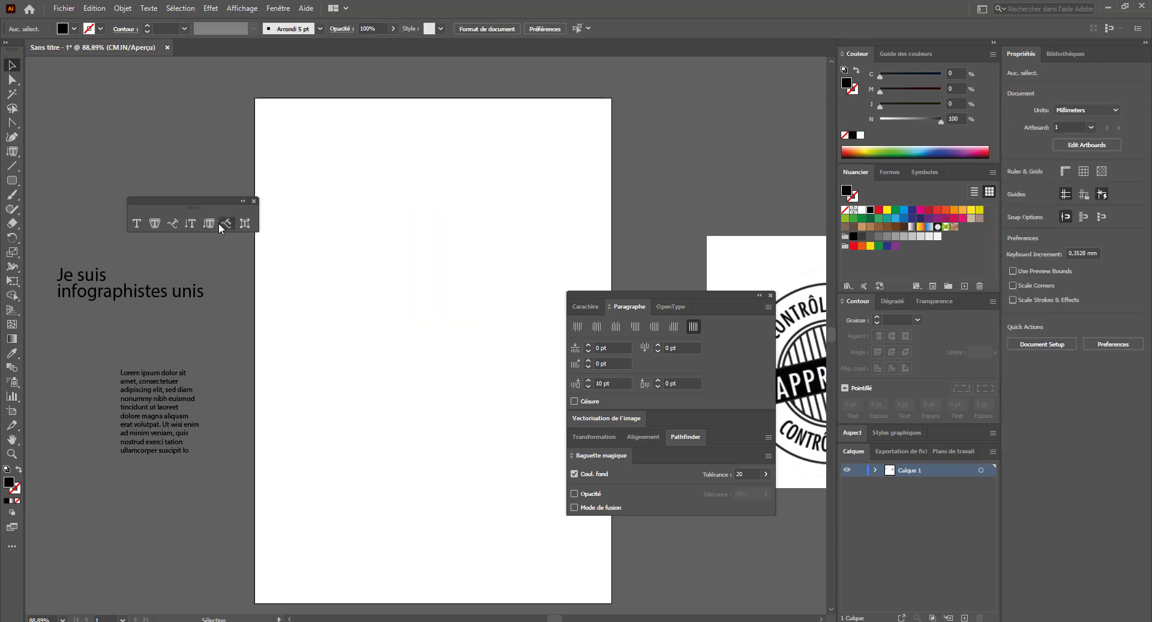
left_click(16, 180)
left_click(352, 247)
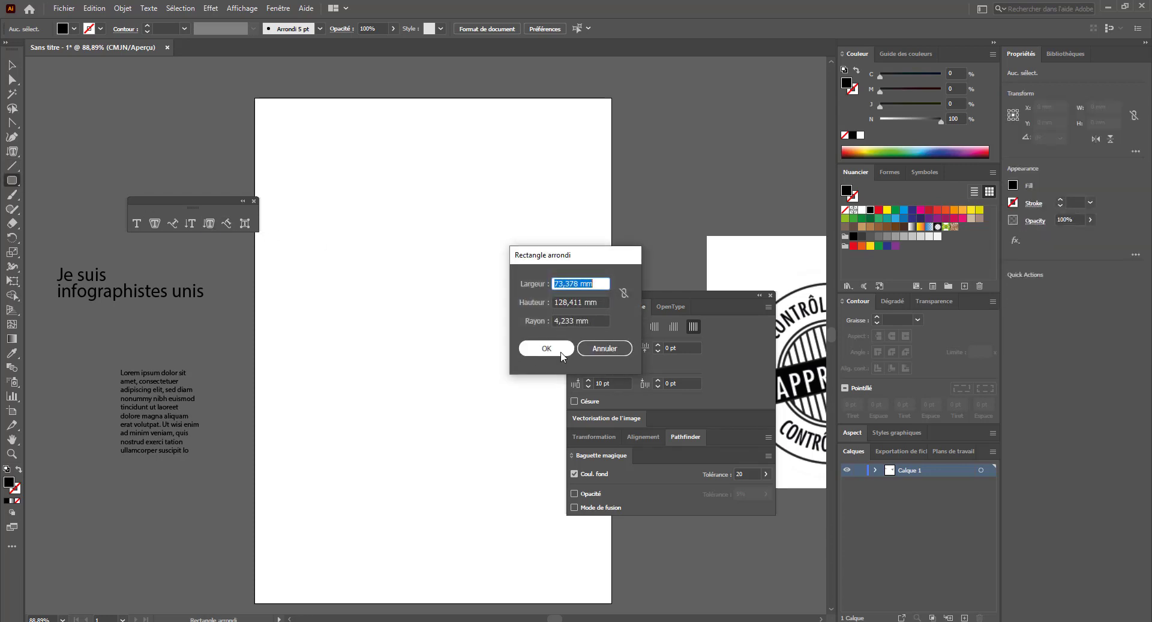
left_click(561, 352)
- Run vertical placeholder text around the rounded rectangle with the Vertical Type on a Path tool, and delete it
left_click(226, 222)
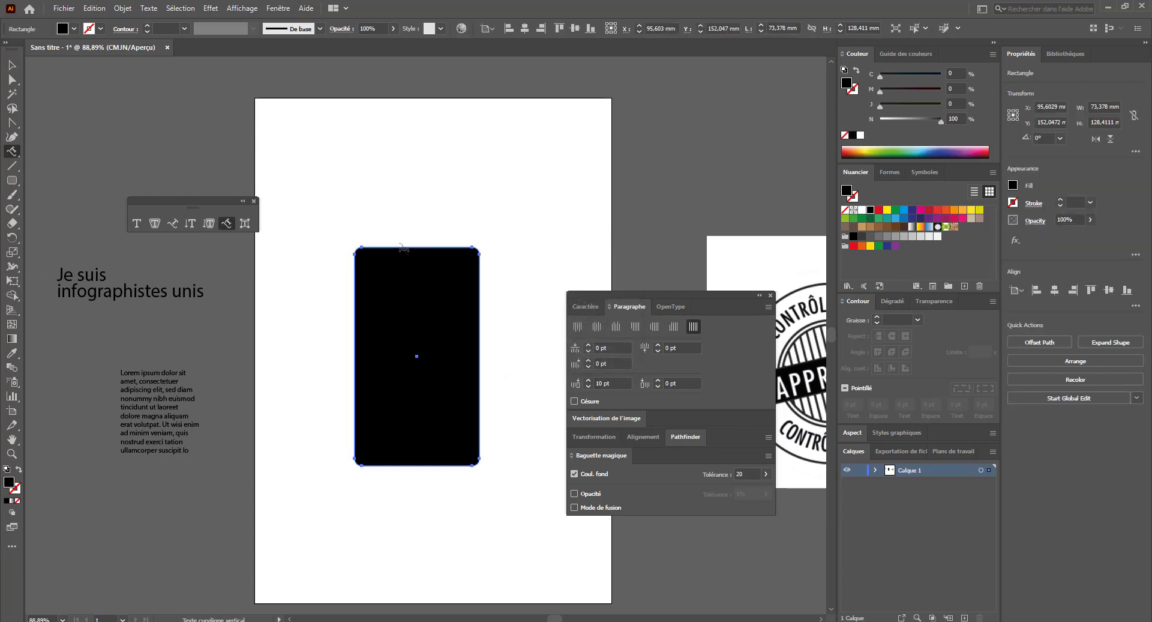
left_click(405, 247)
left_click(12, 65)
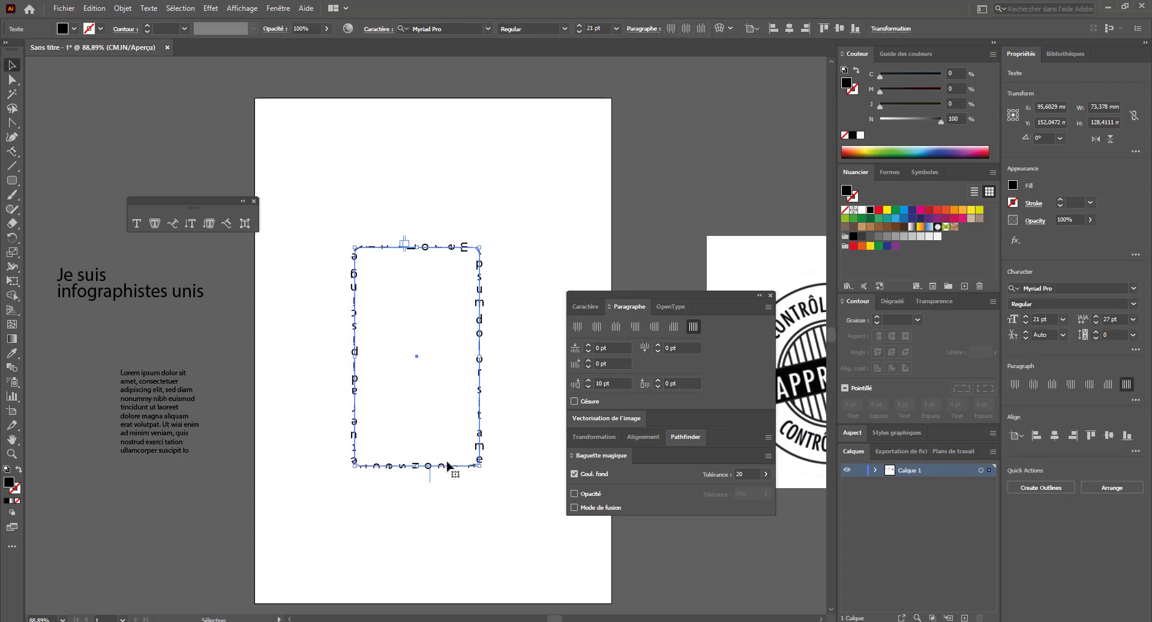
left_click_drag(331, 350, 483, 512)
key("Delete")
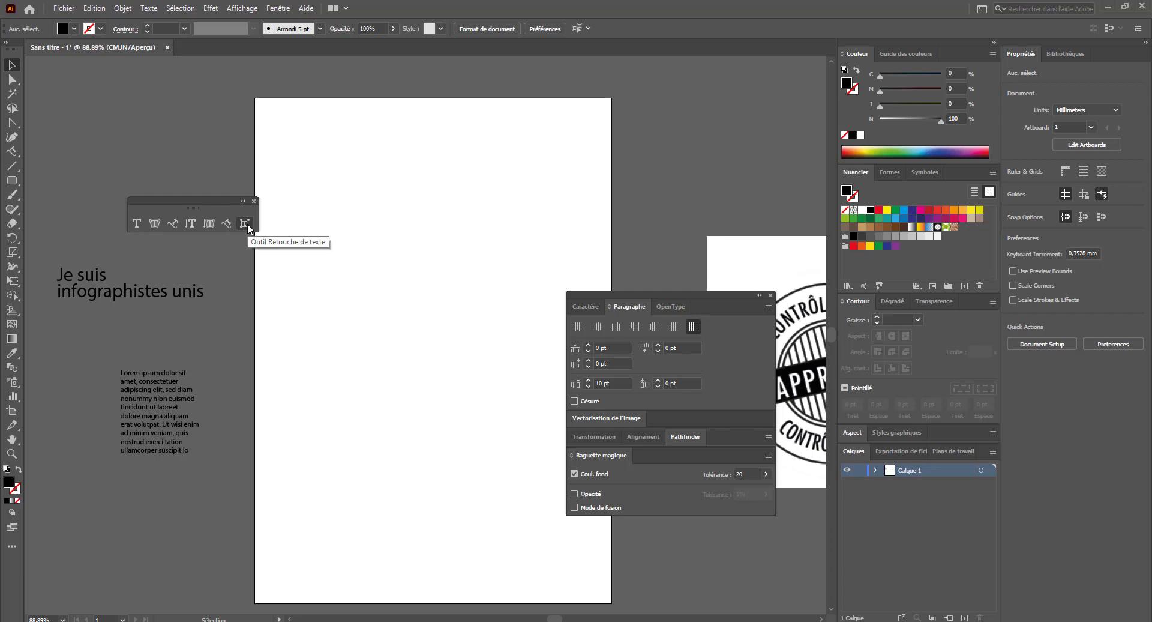
- Move the text "Je suis infographistes unis" onto the artboard and enlarge it to about 58 pt
left_click_drag(102, 299, 397, 346)
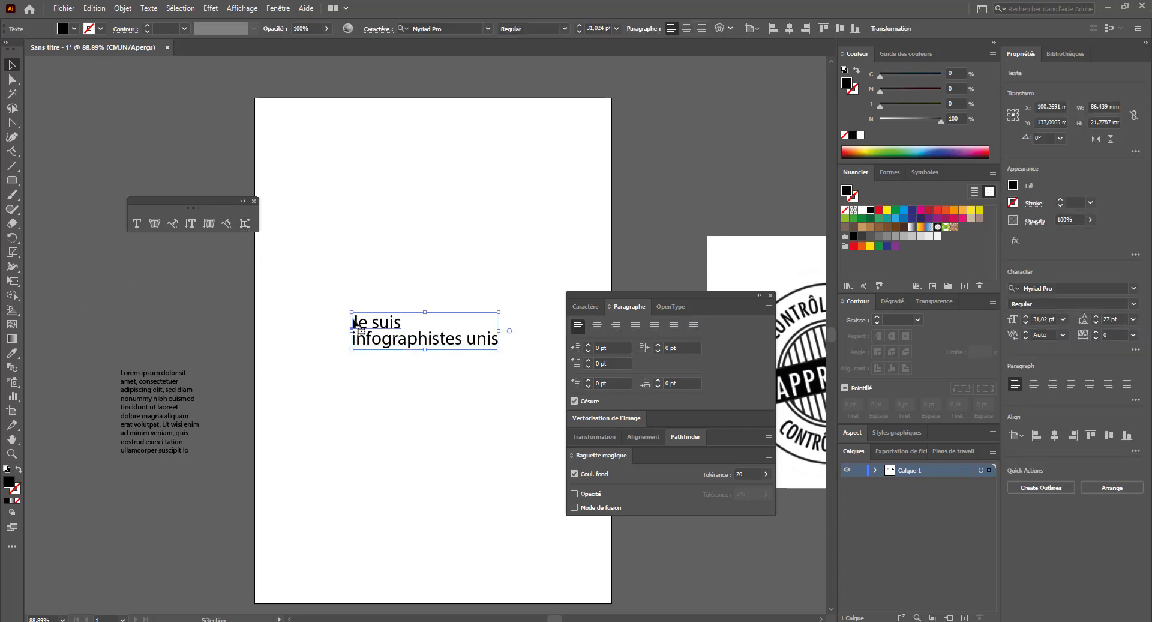
left_click_drag(352, 312, 231, 254)
left_click_drag(289, 324, 418, 335)
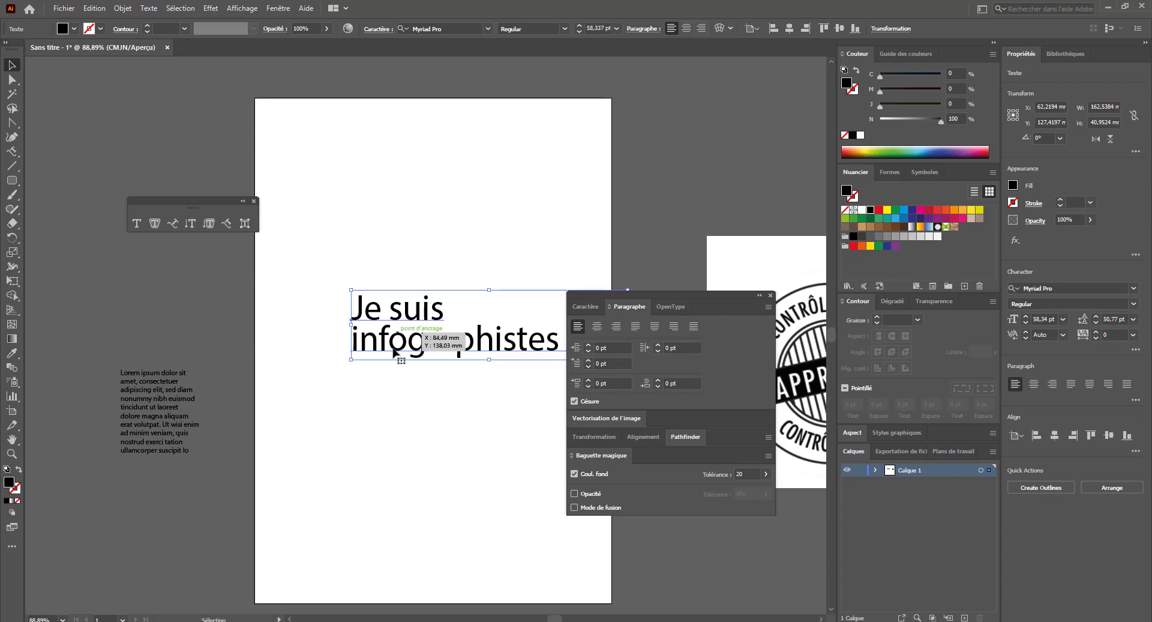
- Turn the heading's letter J upside down with the Touch Type tool, try widening it, and undo the widening
left_click(250, 223)
left_click(358, 317)
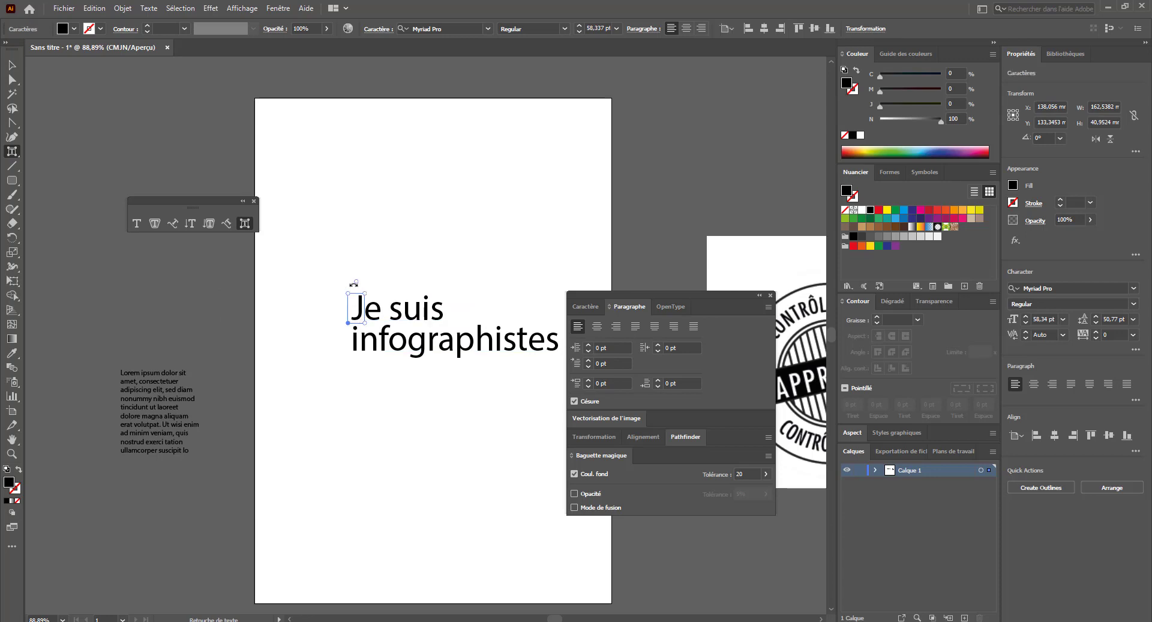
left_click_drag(356, 281, 356, 332)
left_click_drag(368, 292, 391, 305)
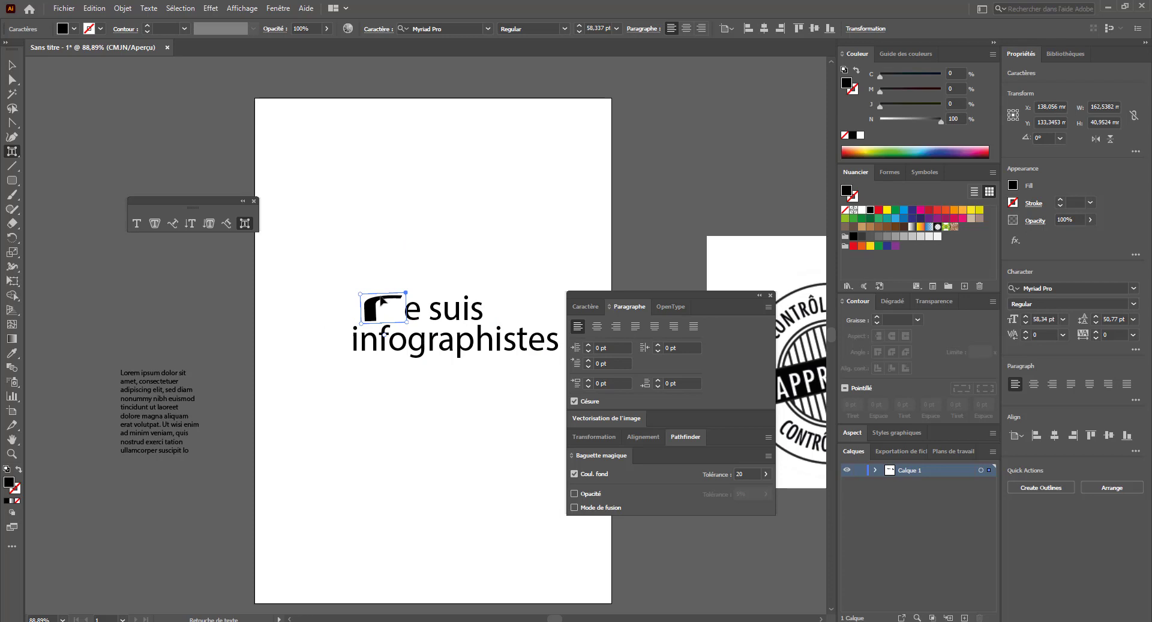
key("ctrl+z")
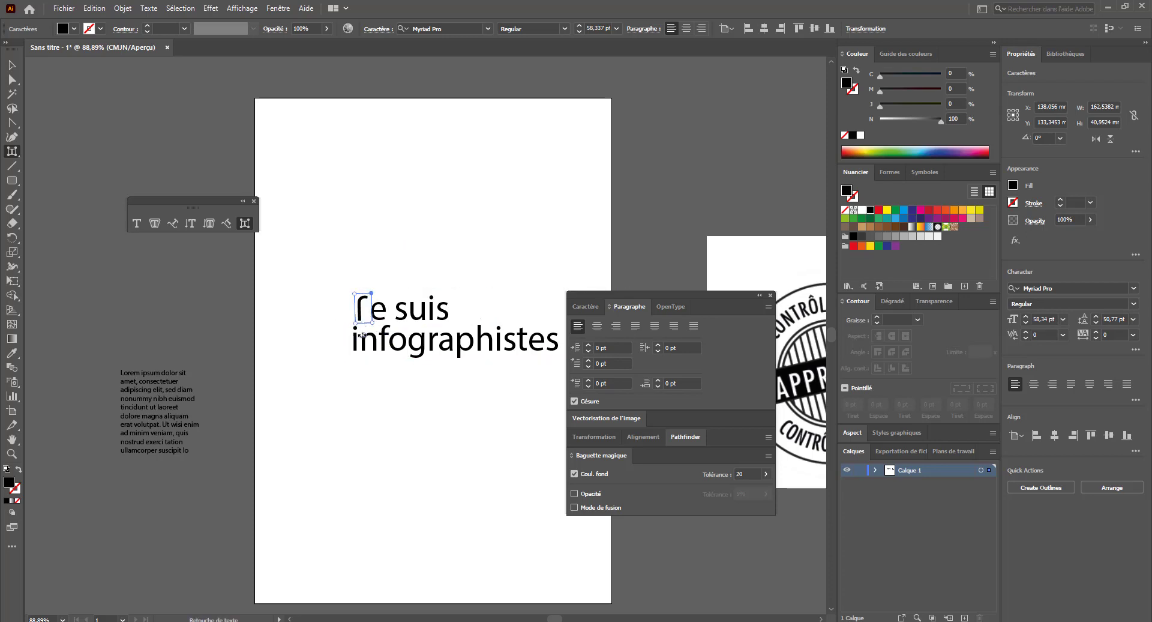
- Rotate the letter J onto its side and deselect it
left_click_drag(361, 335, 337, 307)
left_click(466, 378)
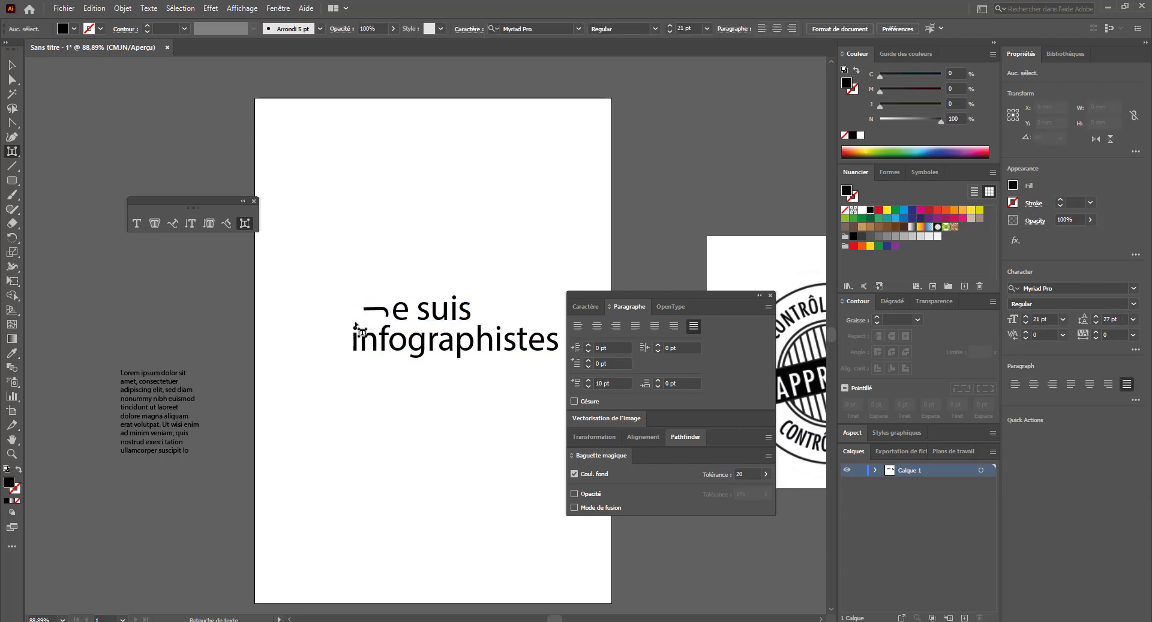
- Move the letter e and the first s of "suis" above the heading, and its u below the second line
left_click(402, 313)
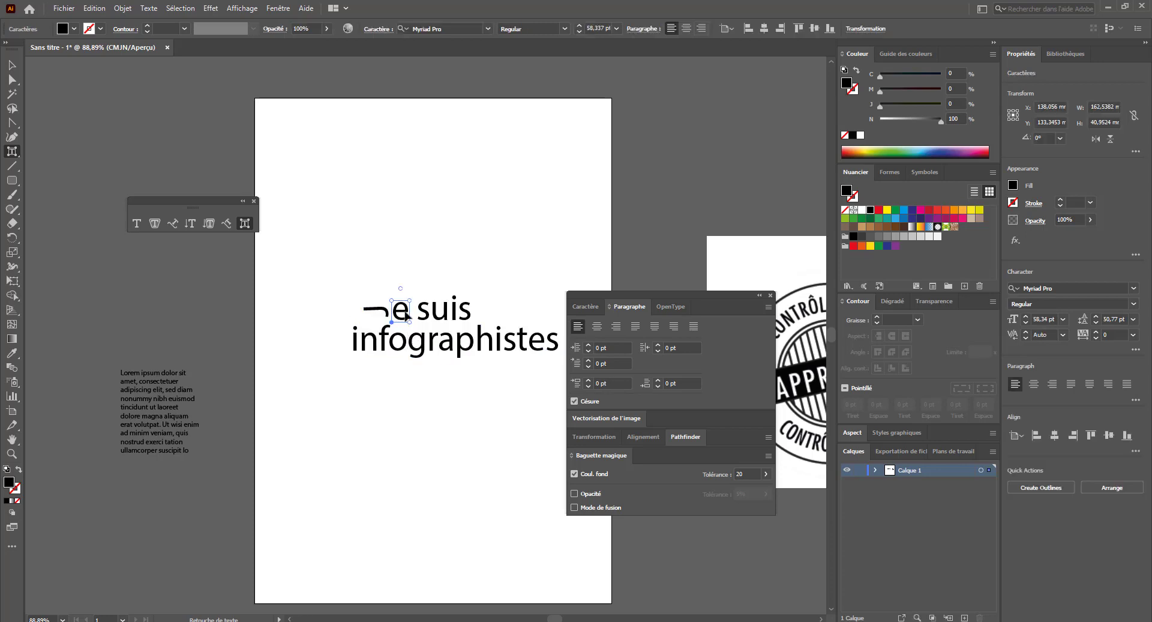
left_click_drag(405, 314, 419, 260)
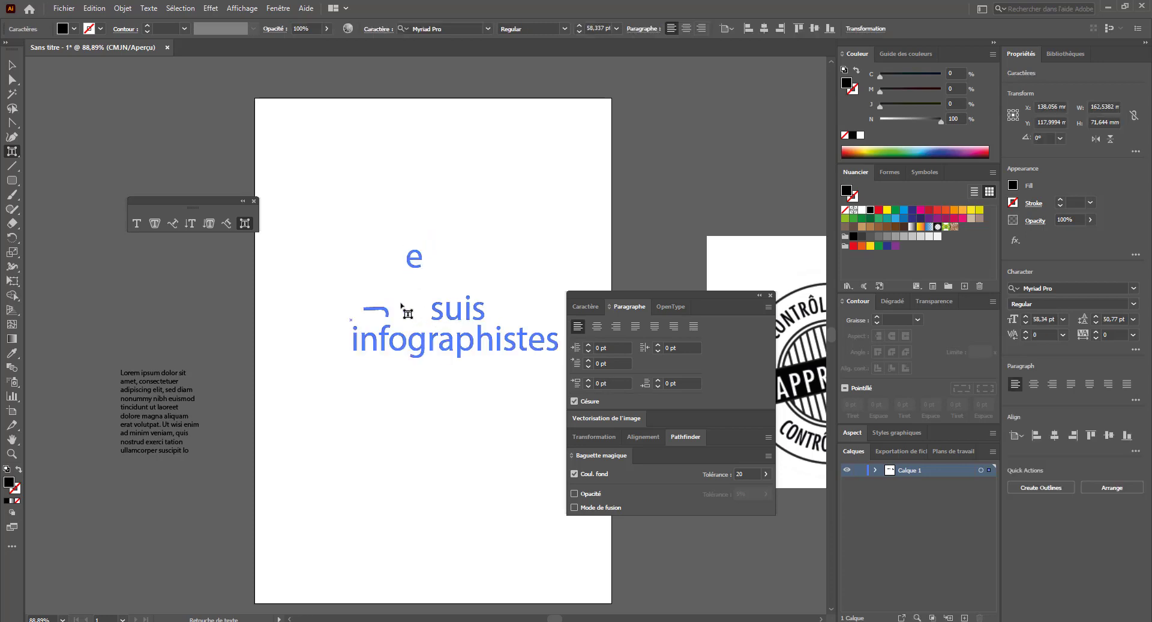
left_click(433, 311)
left_click_drag(432, 311, 429, 228)
left_click(464, 314)
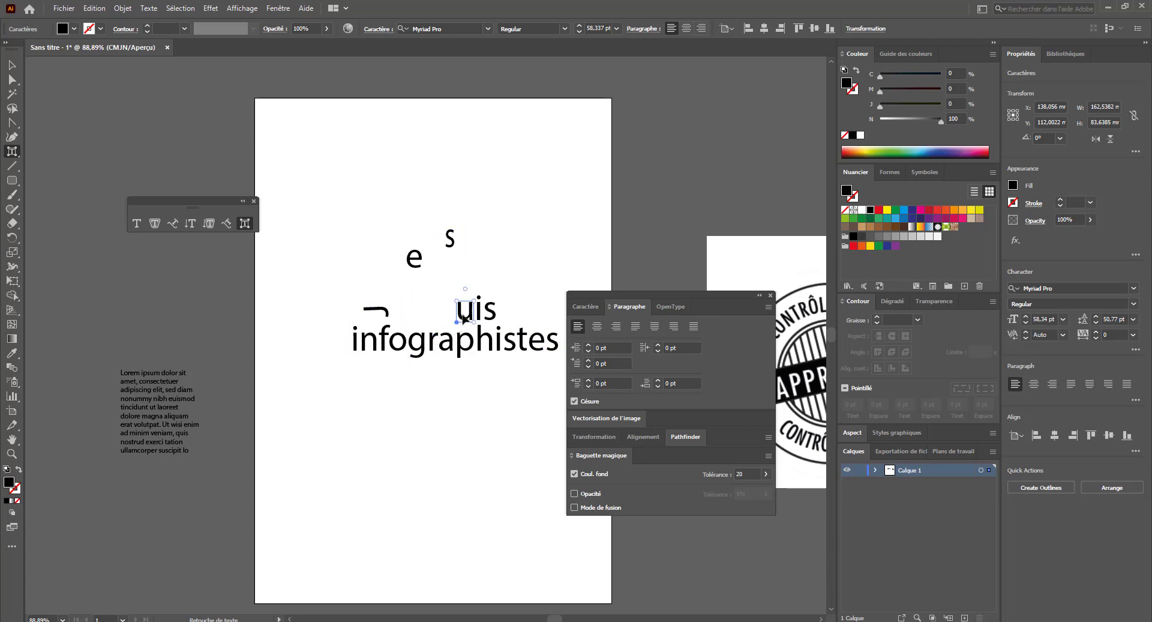
left_click_drag(463, 315, 456, 435)
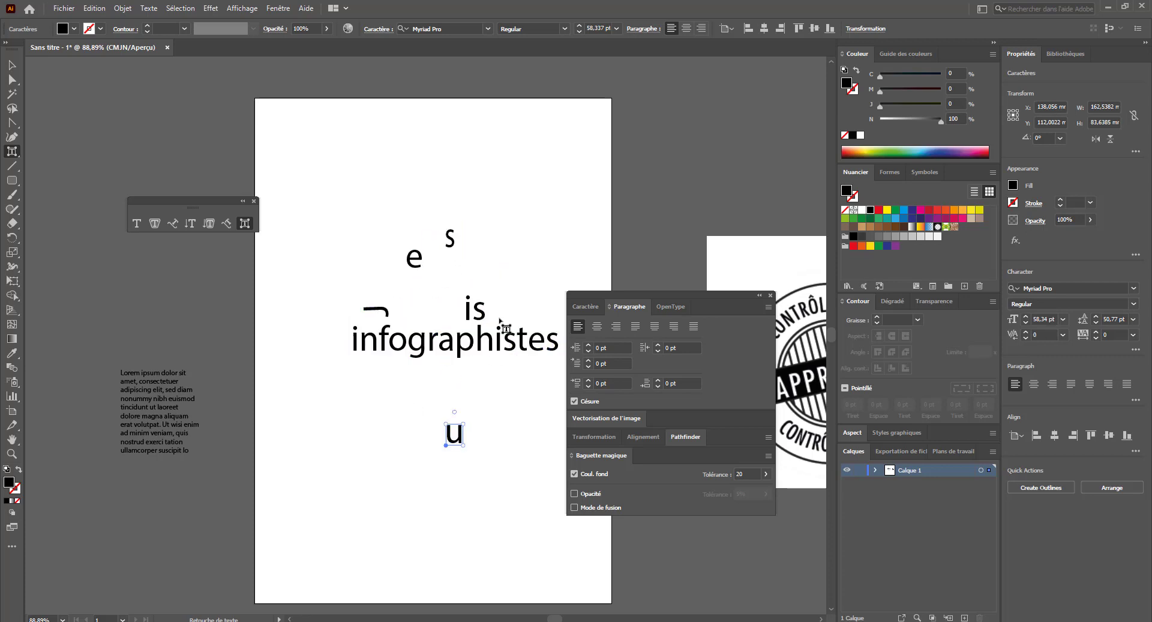
- Move the i and the last s of "suis" up and to the right, away from the rest of the heading
left_click(467, 308)
left_click_drag(467, 308, 532, 259)
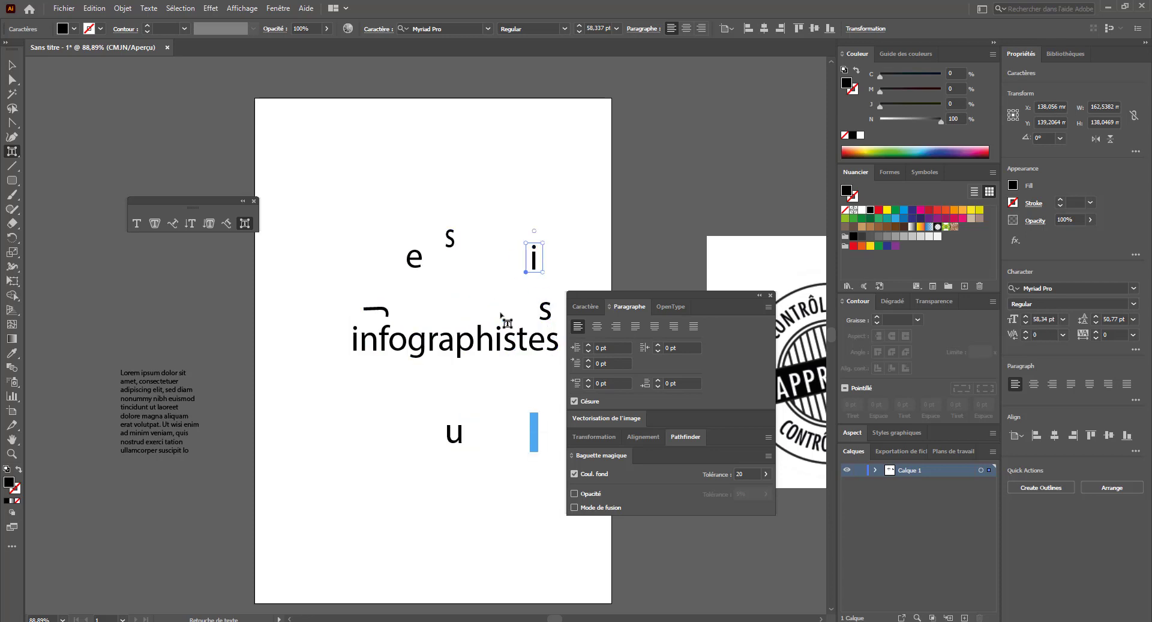
left_click_drag(544, 311, 609, 203)
- Select the whole scattered heading text as one object and delete it from the artboard
key("v")
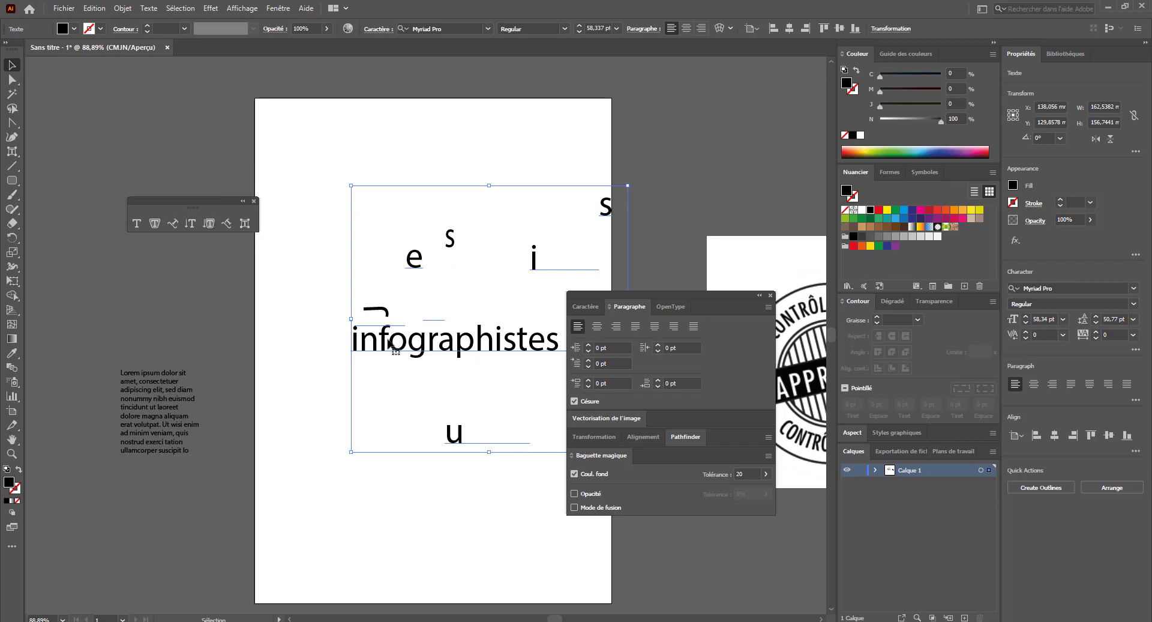
left_click_drag(381, 346, 313, 355)
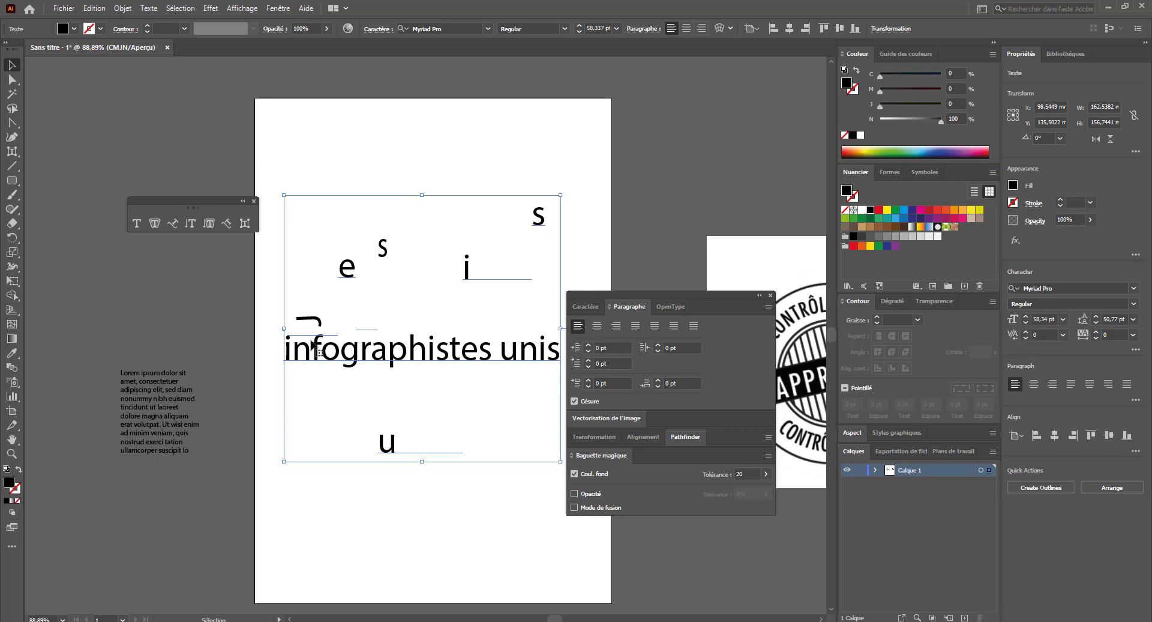
key("Delete")
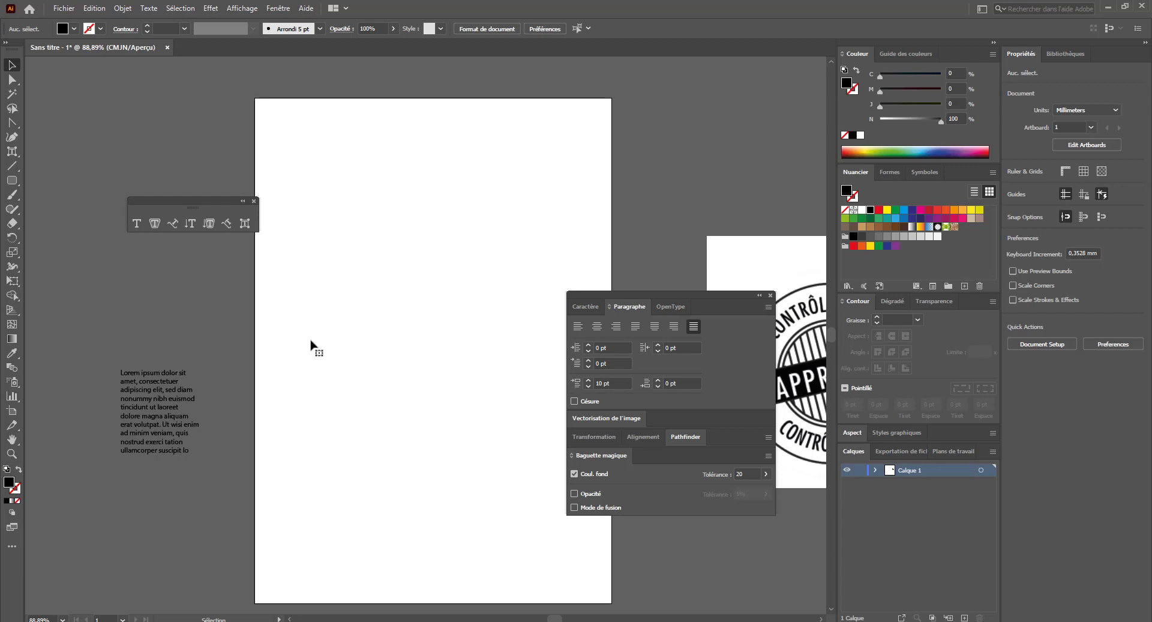
- Bring the "APPROUVÉ" stamp image onto the artboard, scale it down and place it in the upper half
left_click_drag(759, 278, 356, 252)
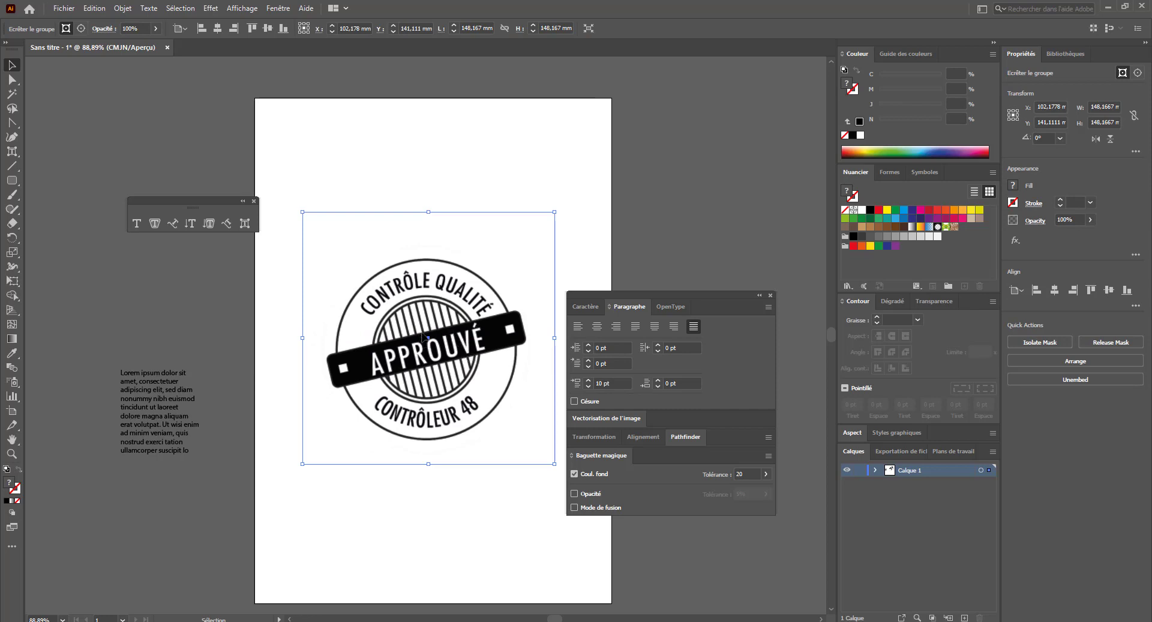
left_click_drag(424, 338, 445, 273)
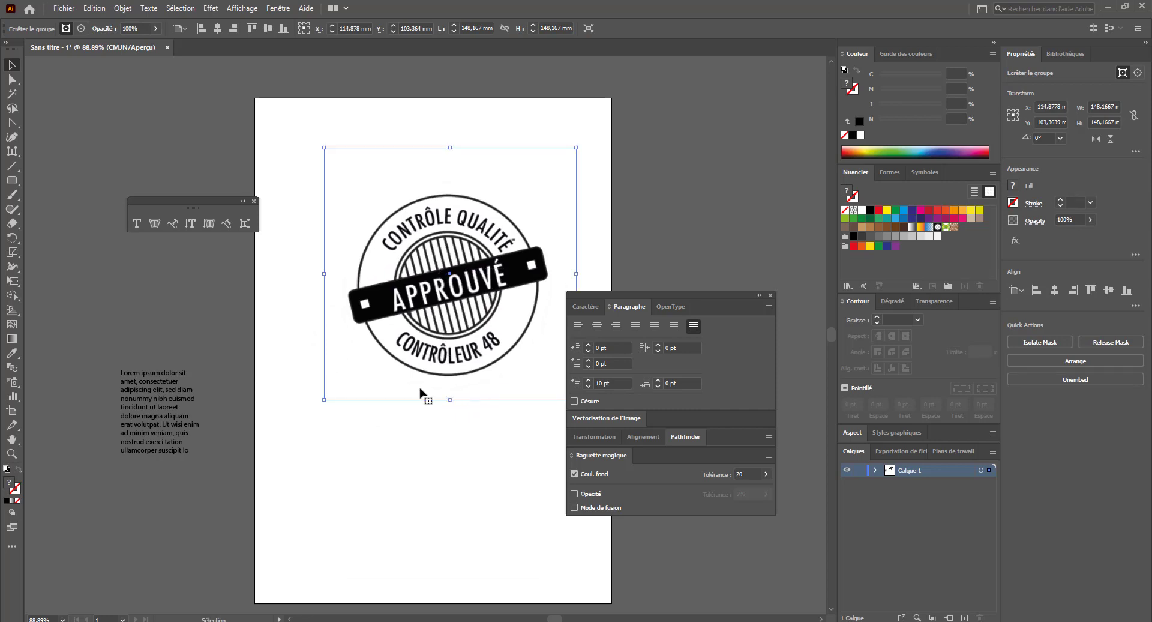
left_click_drag(324, 399, 369, 385)
left_click_drag(458, 327, 447, 273)
left_click(430, 424)
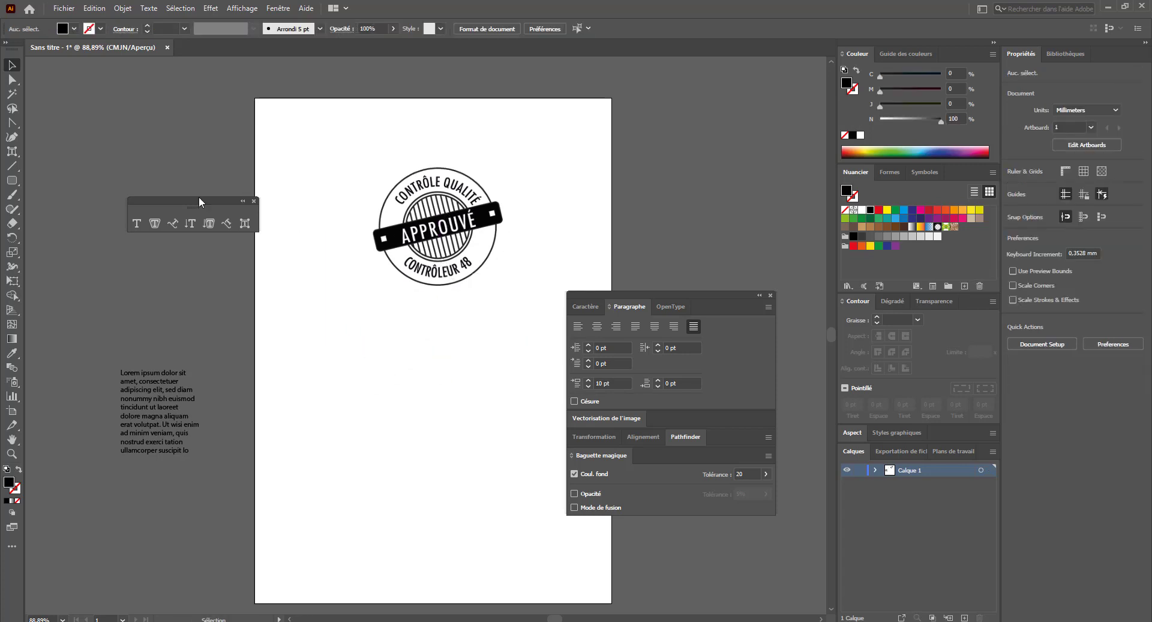
- Draw a circle about 87 mm across below the stamp image, with no fill and a black 1 pt outline
left_click_drag(16, 183, 39, 210)
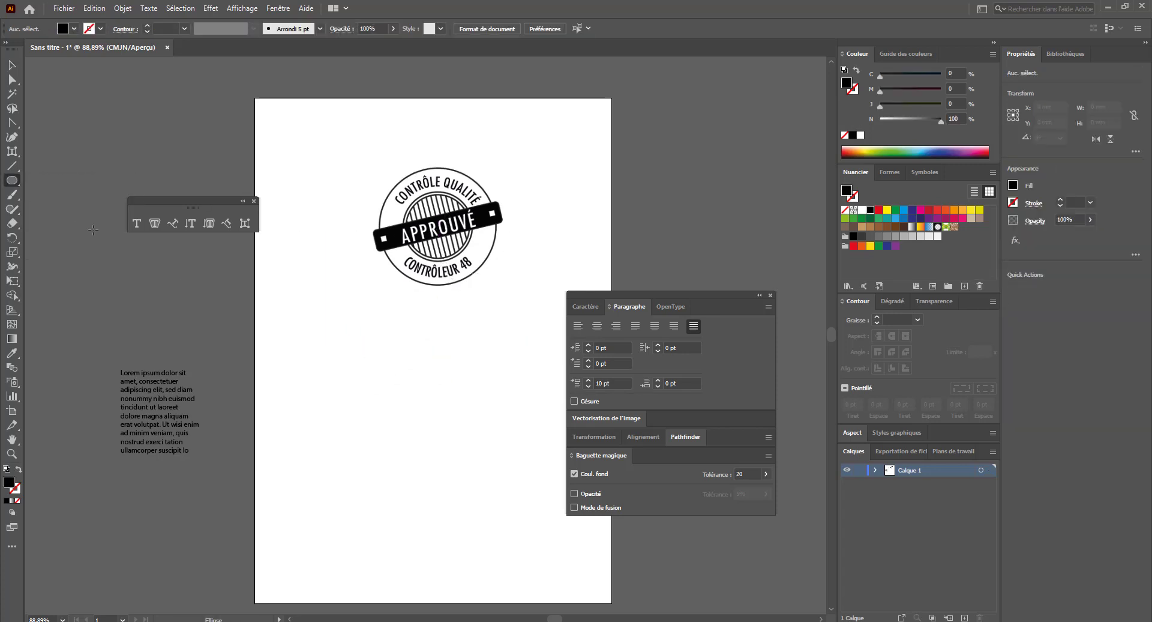
left_click_drag(401, 387, 475, 462)
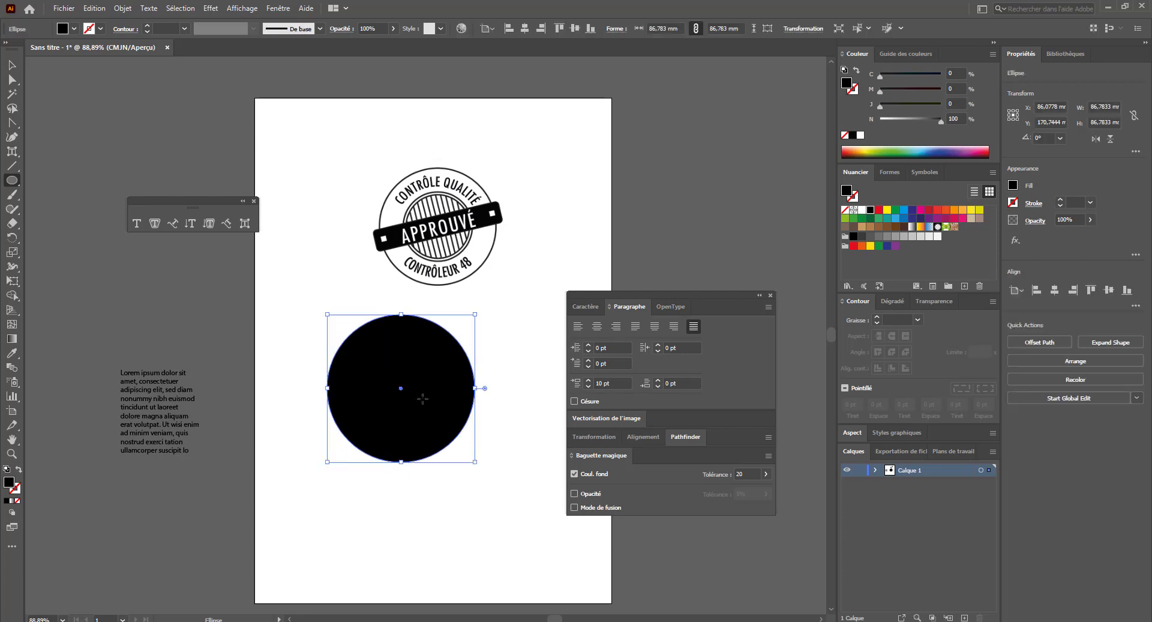
key("v")
left_click_drag(455, 420, 460, 421)
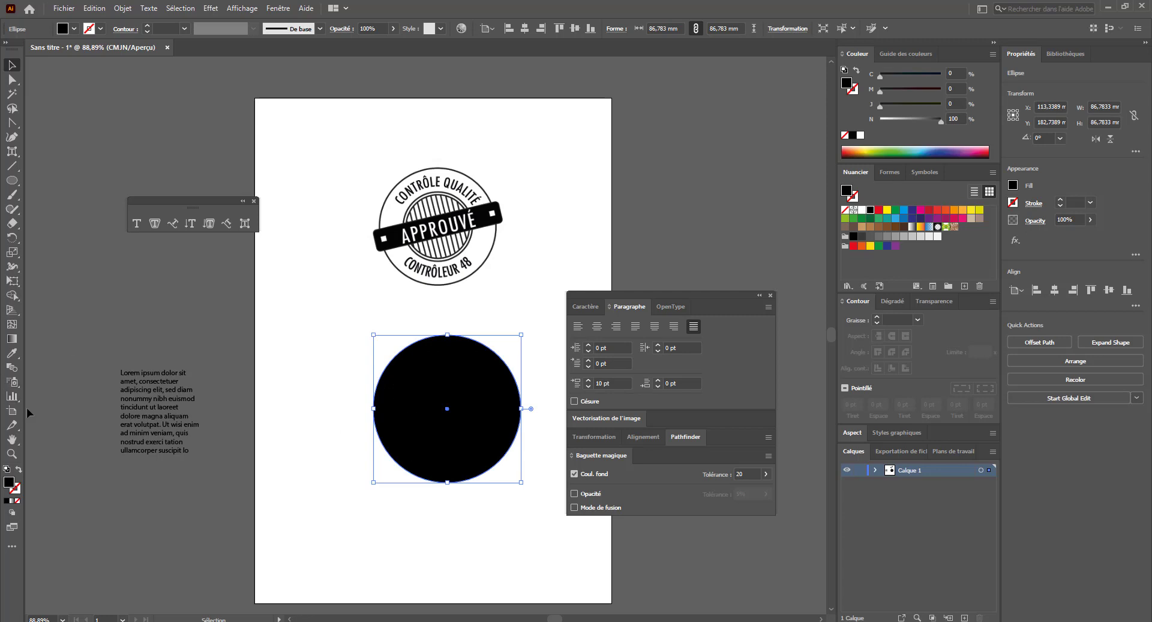
left_click(17, 473)
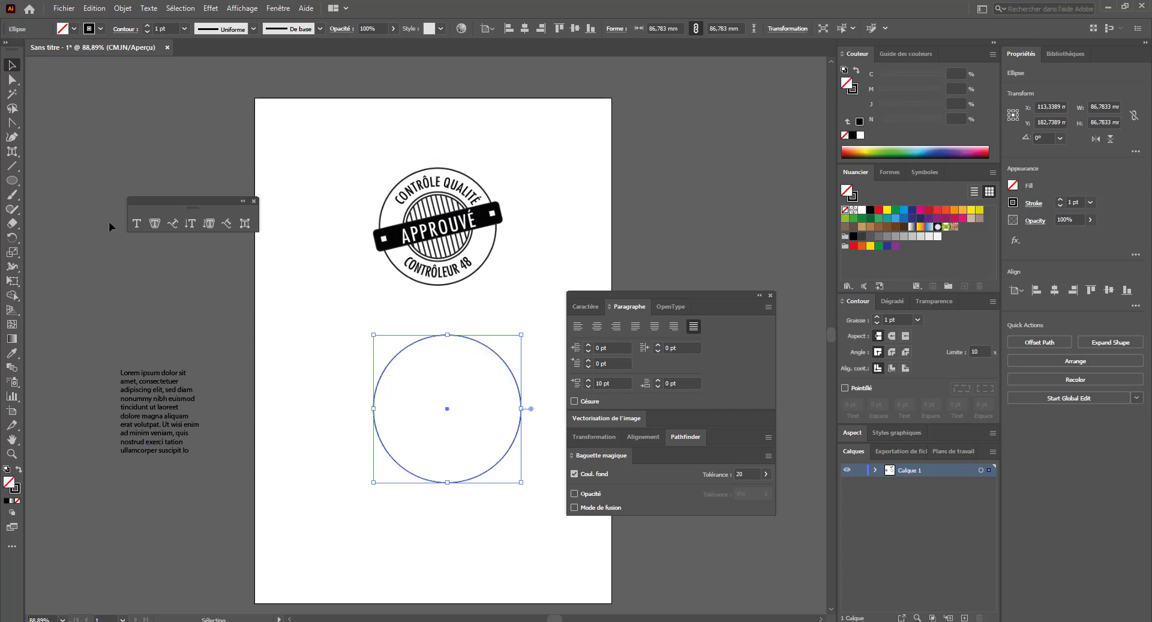
left_click(428, 409)
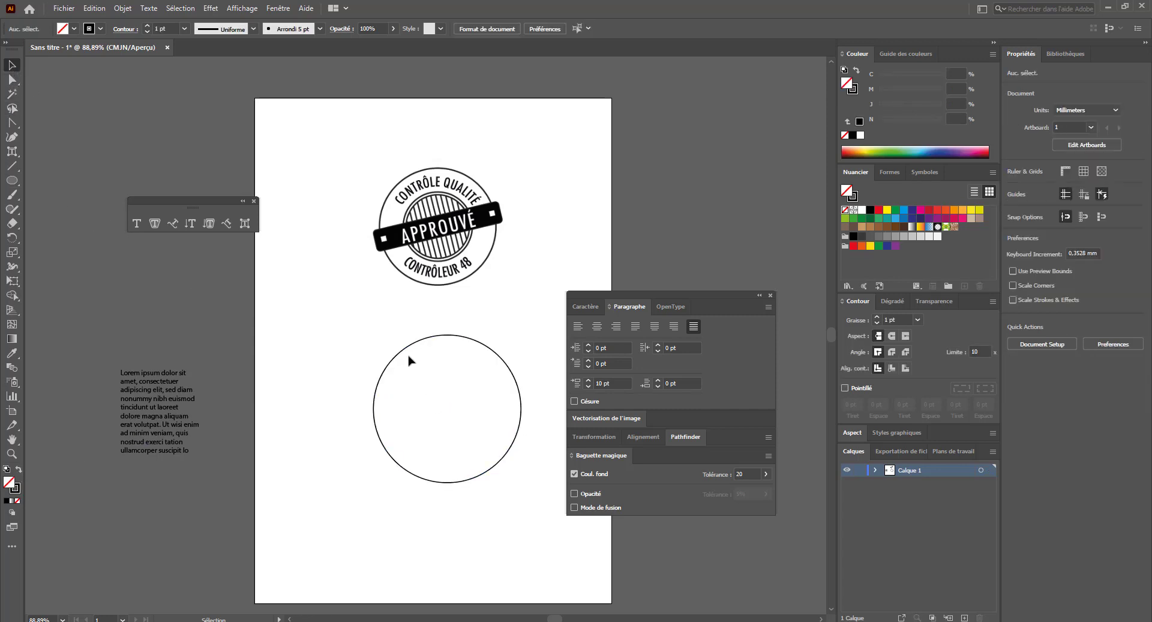
- Duplicate the circle in place behind the original and scale one copy from its centre to about 55 mm across
left_click(408, 351)
key("a")
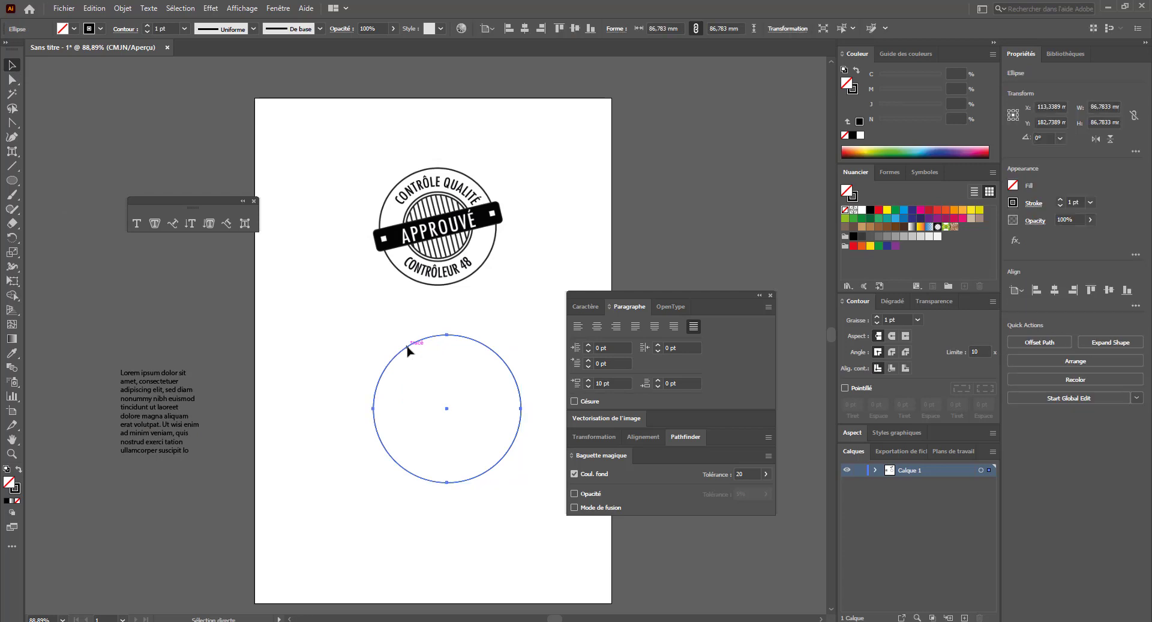
key("v")
left_click(106, 11)
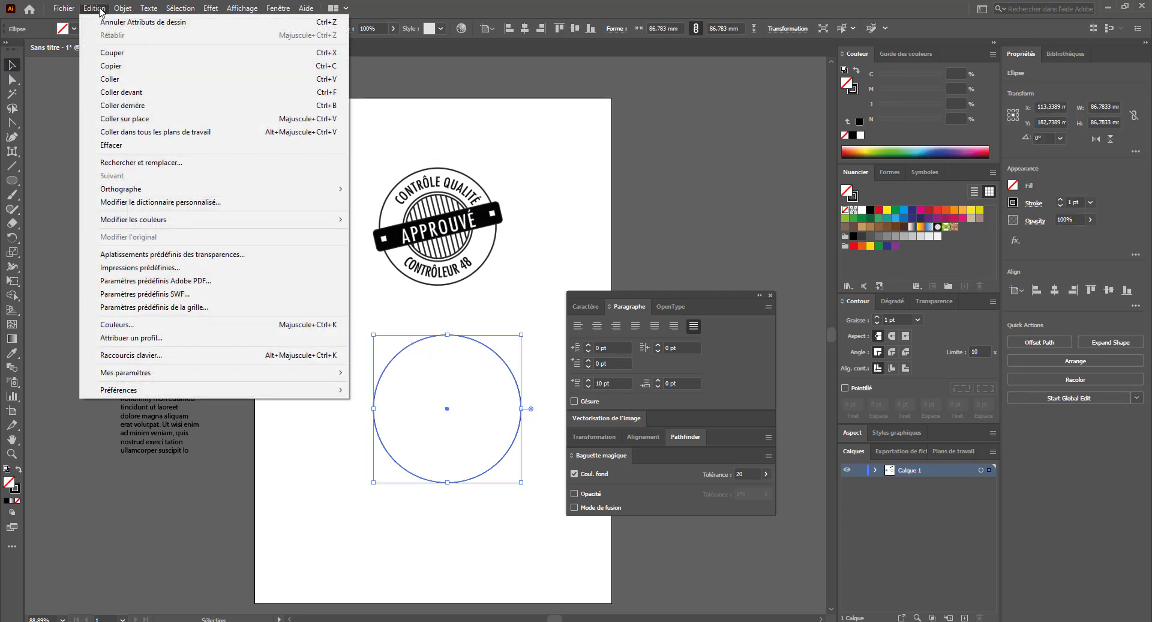
left_click(108, 66)
left_click(87, 10)
left_click(133, 107)
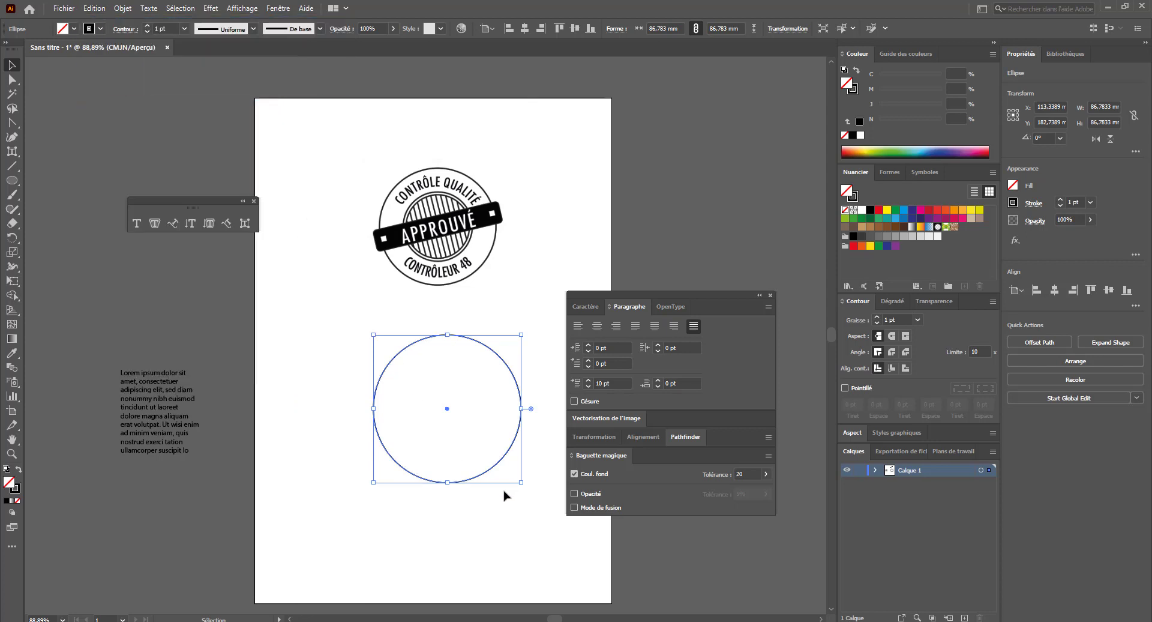
key("alt")
left_click_drag(522, 484, 495, 463)
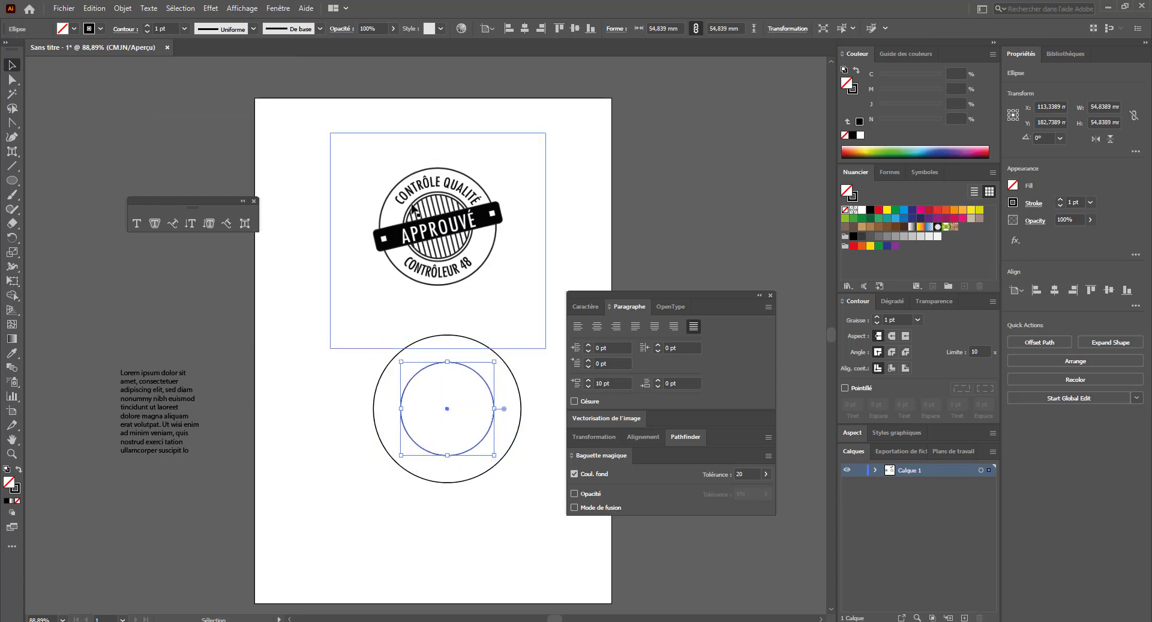
- Duplicate the inner circle in place behind itself and shrink one copy slightly to form a narrow double ring
left_click(516, 283)
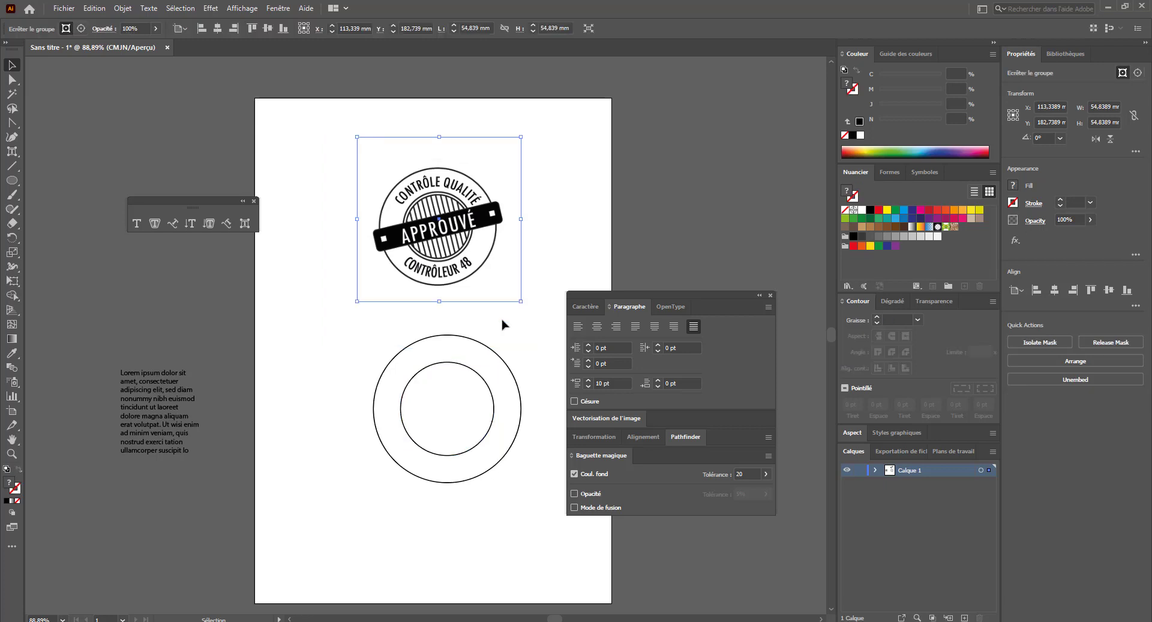
left_click(453, 363)
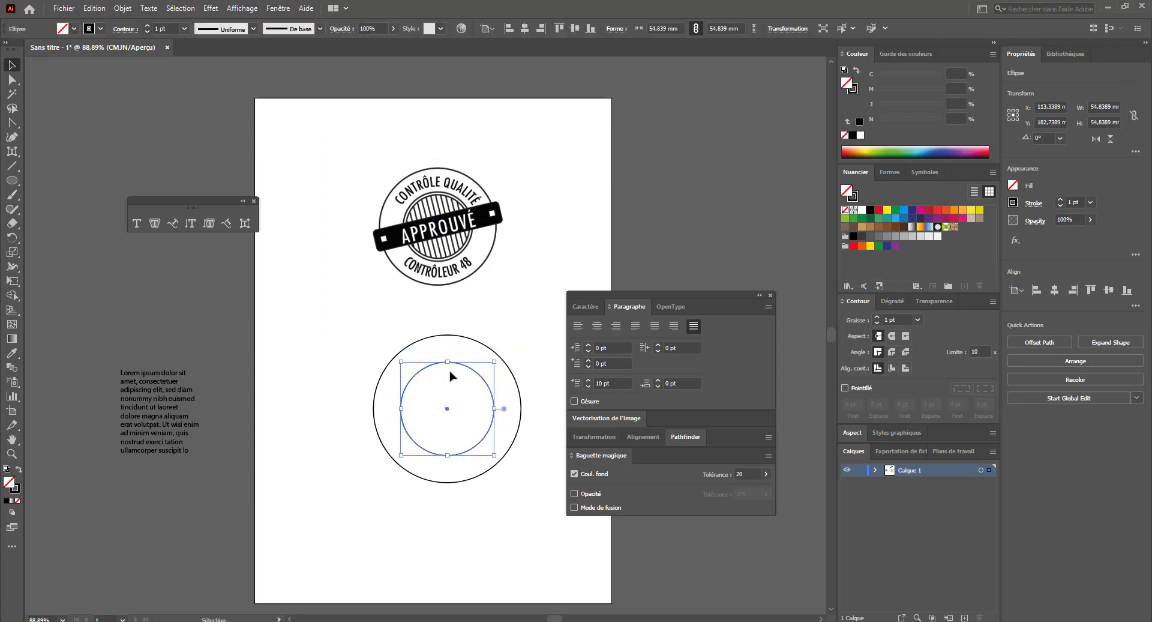
left_click(122, 8)
mouse_move(95, 8)
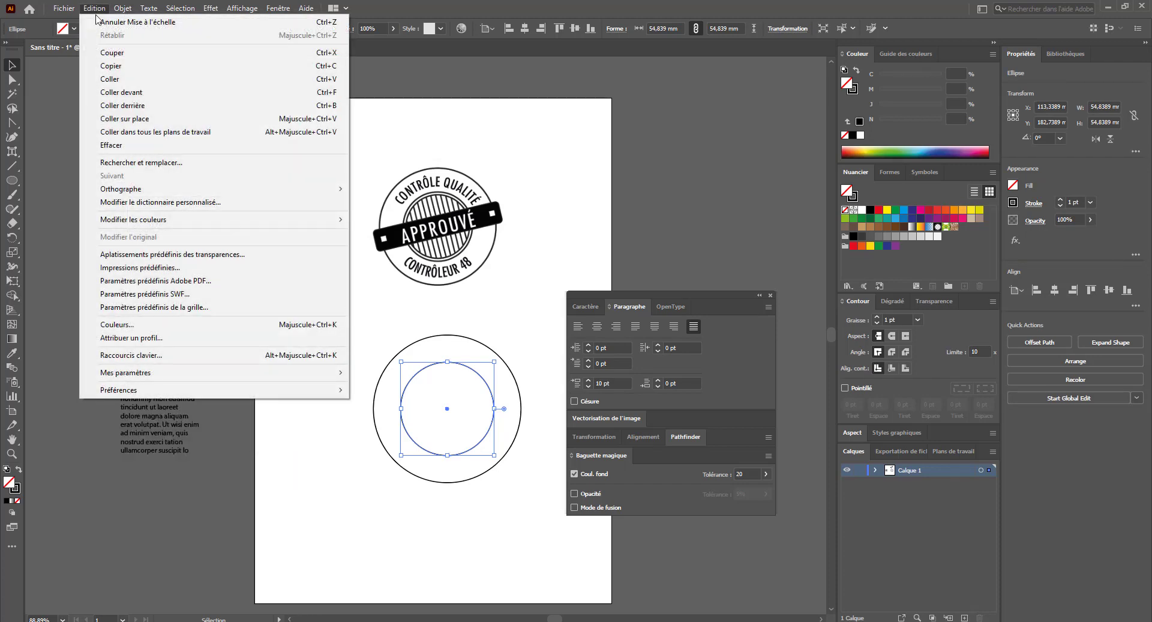
left_click(115, 67)
left_click(94, 7)
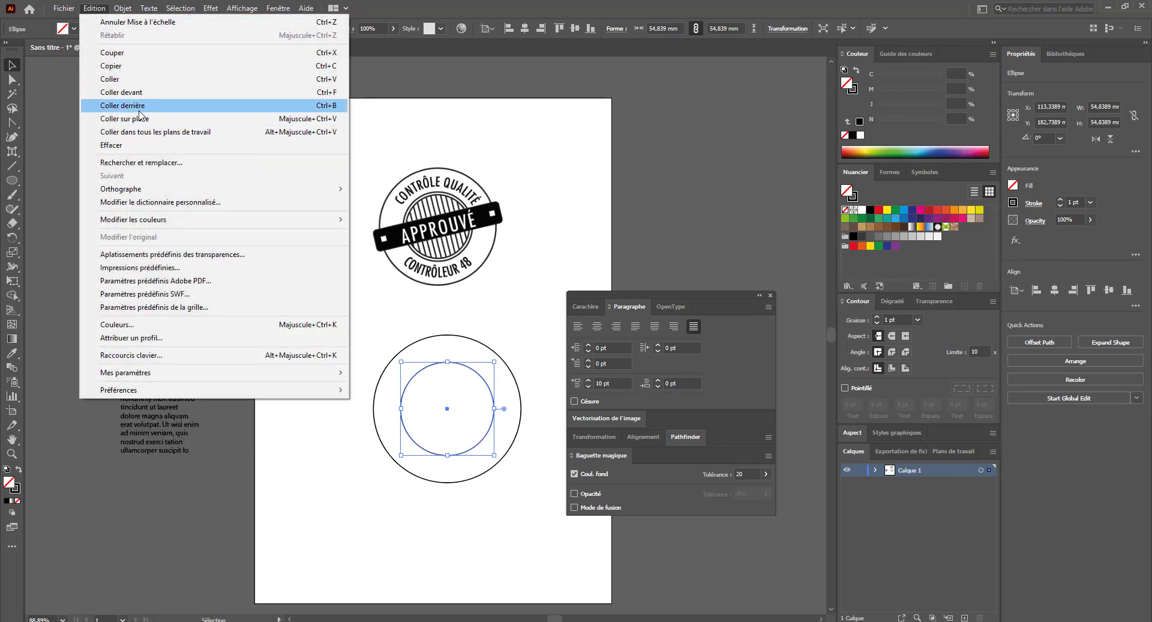
left_click(139, 111)
left_click_drag(494, 455, 492, 452)
left_click(494, 501)
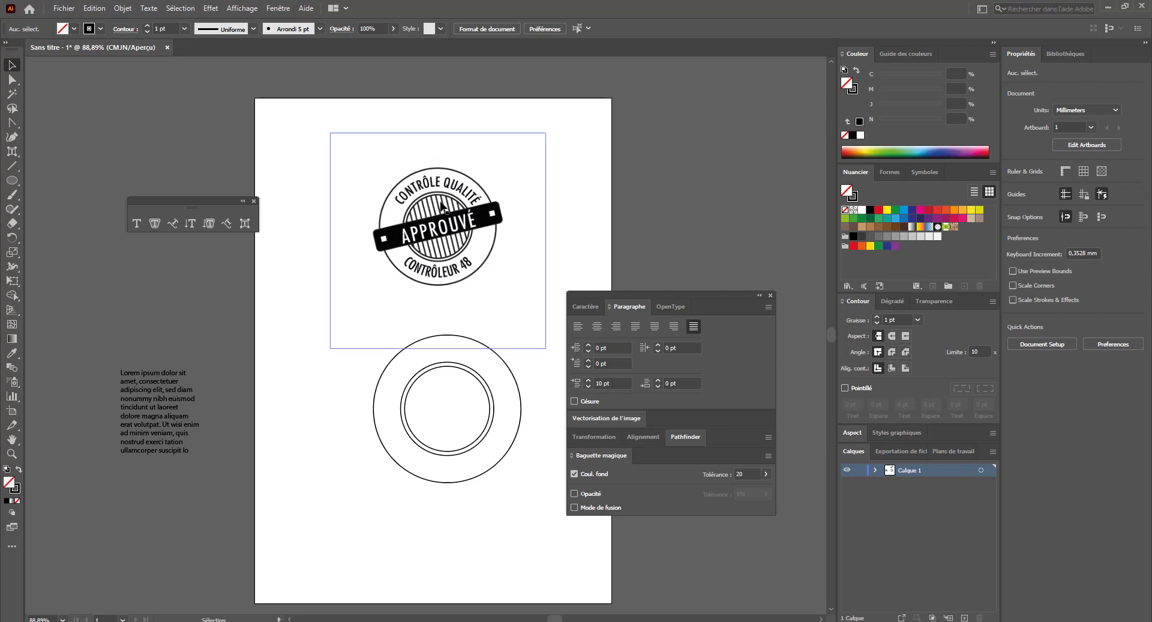
- Draw a slanted line about 15 mm wide and 48 mm high across the inner circle
left_click(12, 168)
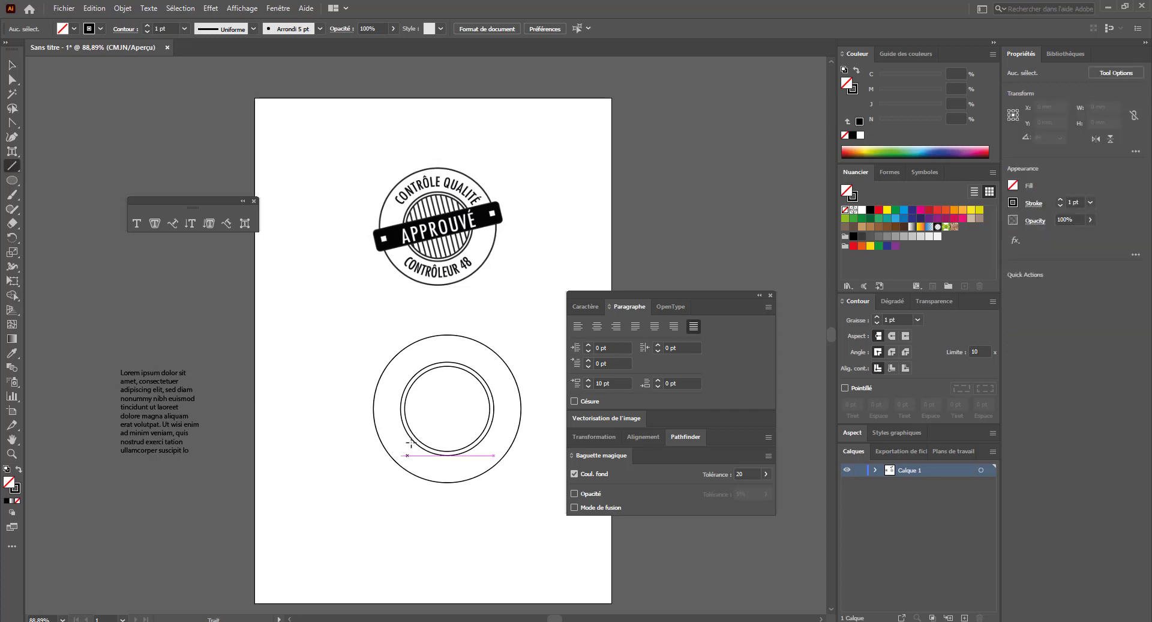
left_click_drag(438, 367, 459, 449)
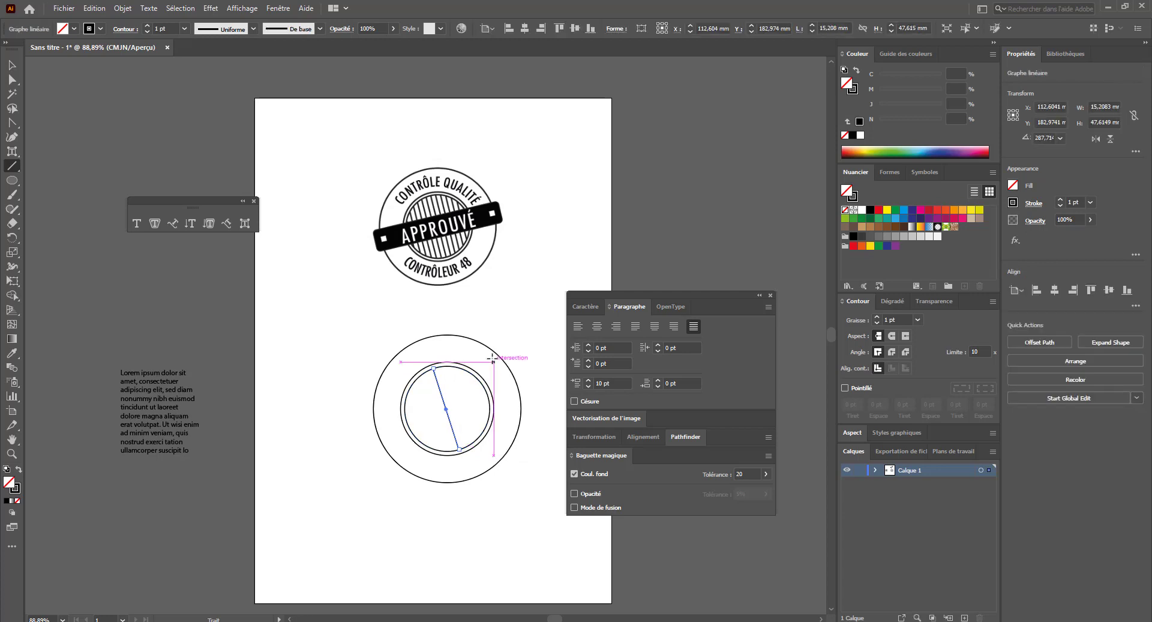
key("v")
left_click(549, 325)
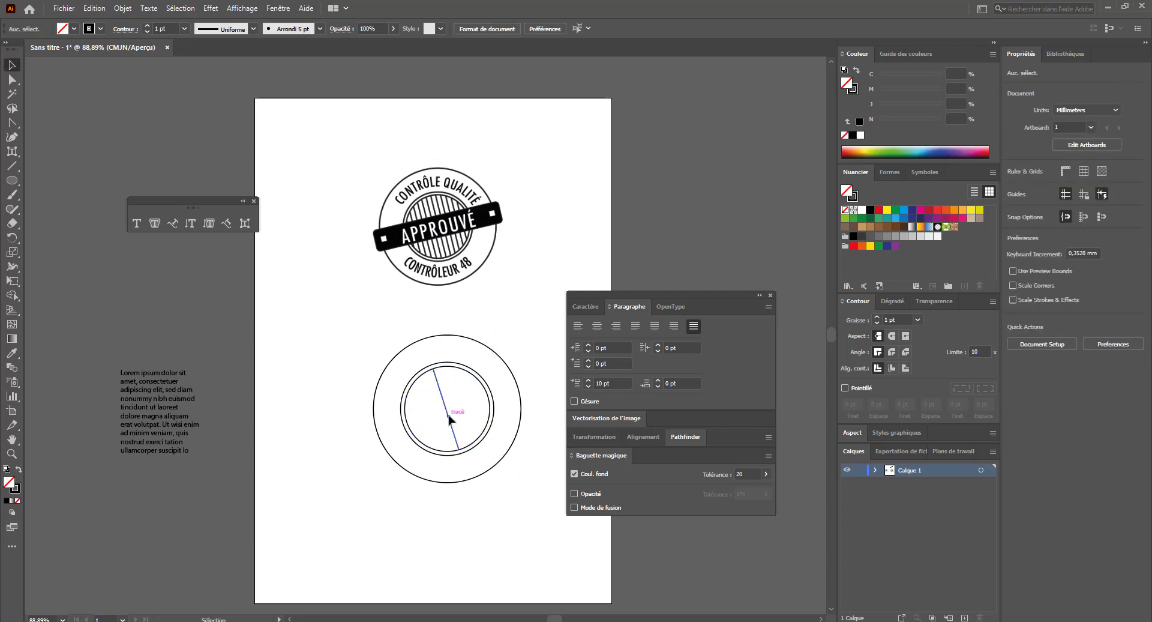
- Move the slanted line to the inner circle's left edge, duplicate it alongside and repeat the copy across the circle's width
left_click_drag(449, 418, 420, 424)
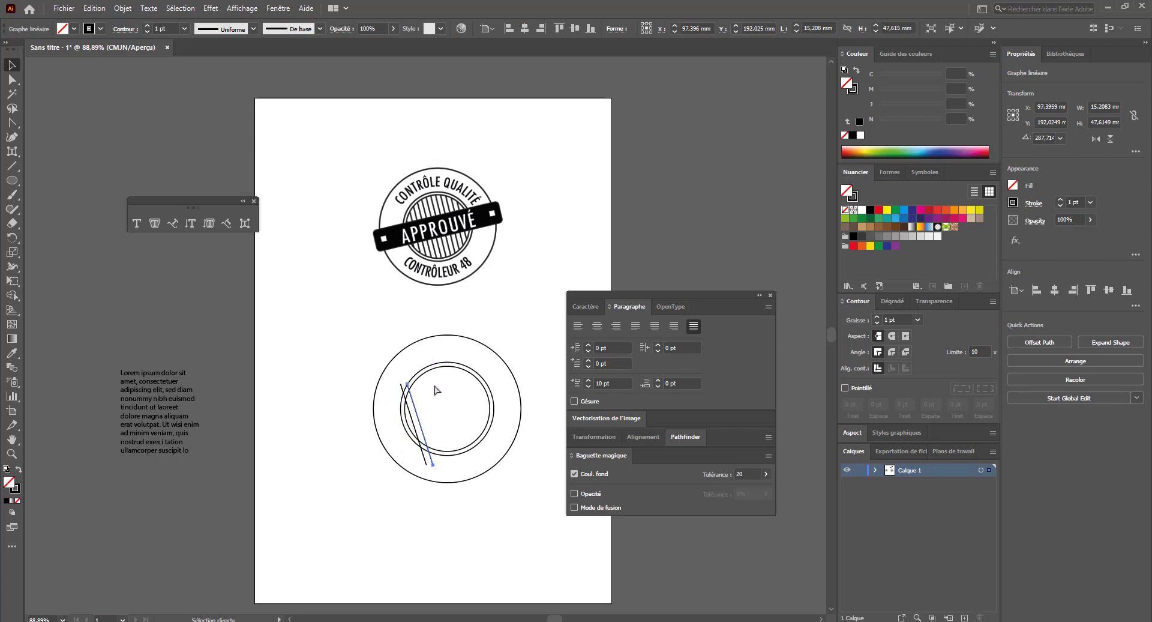
key("ctrl+d")
key("ctrl+d")
key("ctrl+d")
key("ctrl+d")
key("ctrl+d")
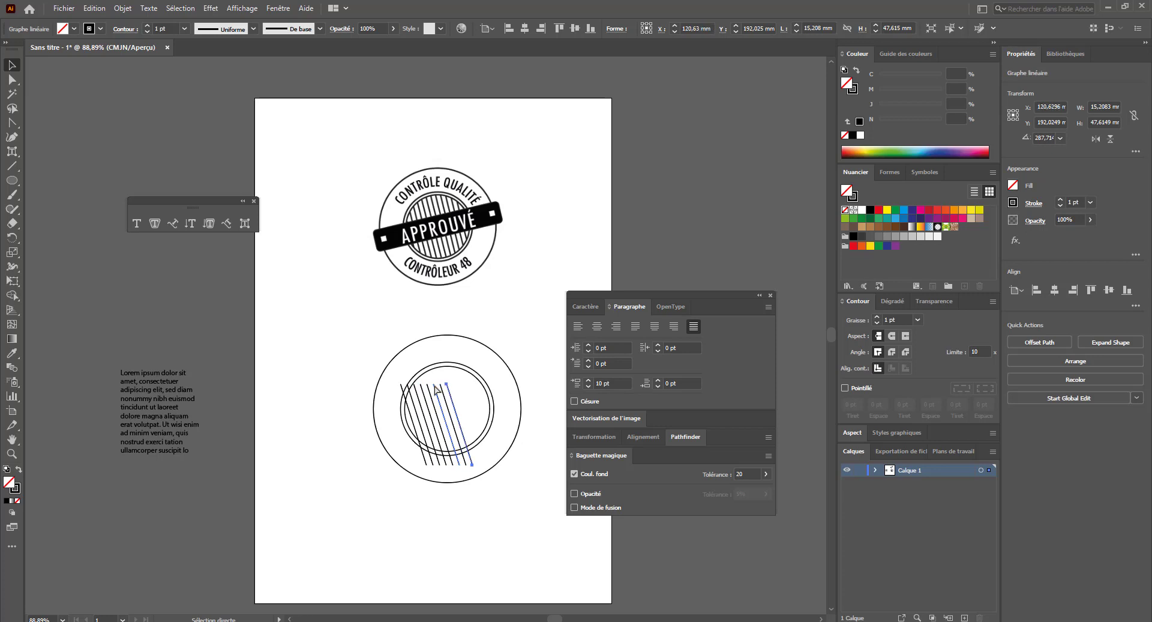
key("ctrl+d")
key("ctrl+d")
key("ctrl+d")
key("ctrl+d")
key("ctrl+d")
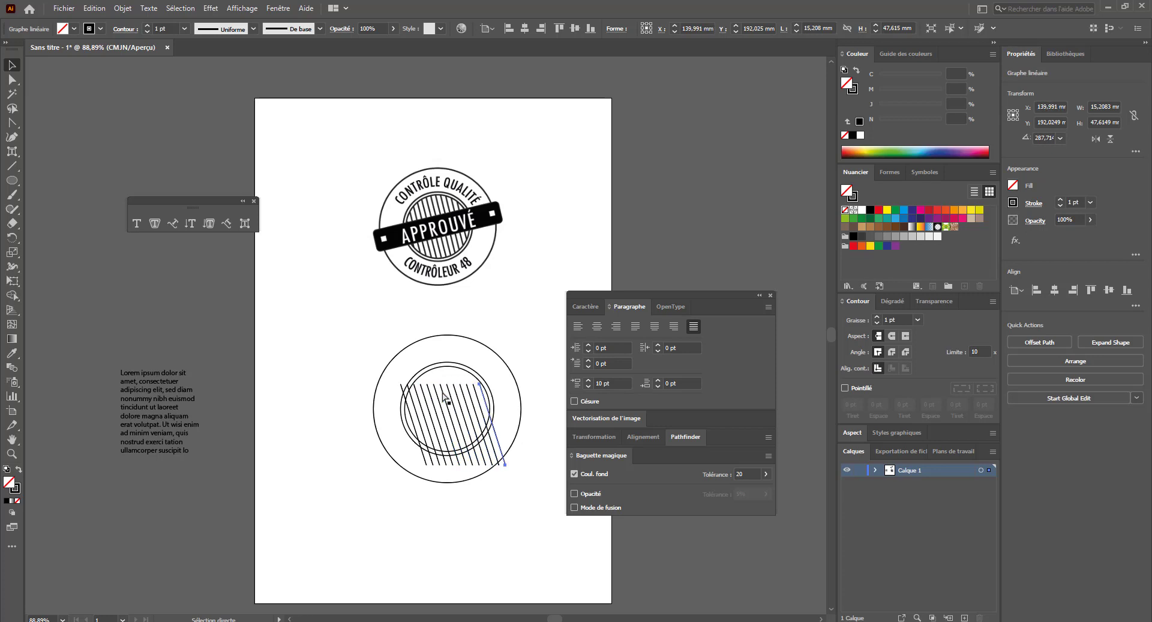
- Select all the slanted lines and stretch them at both ends past the inner circles, to about 71 by 78 mm overall
left_click(415, 428)
left_click(402, 423, "shift")
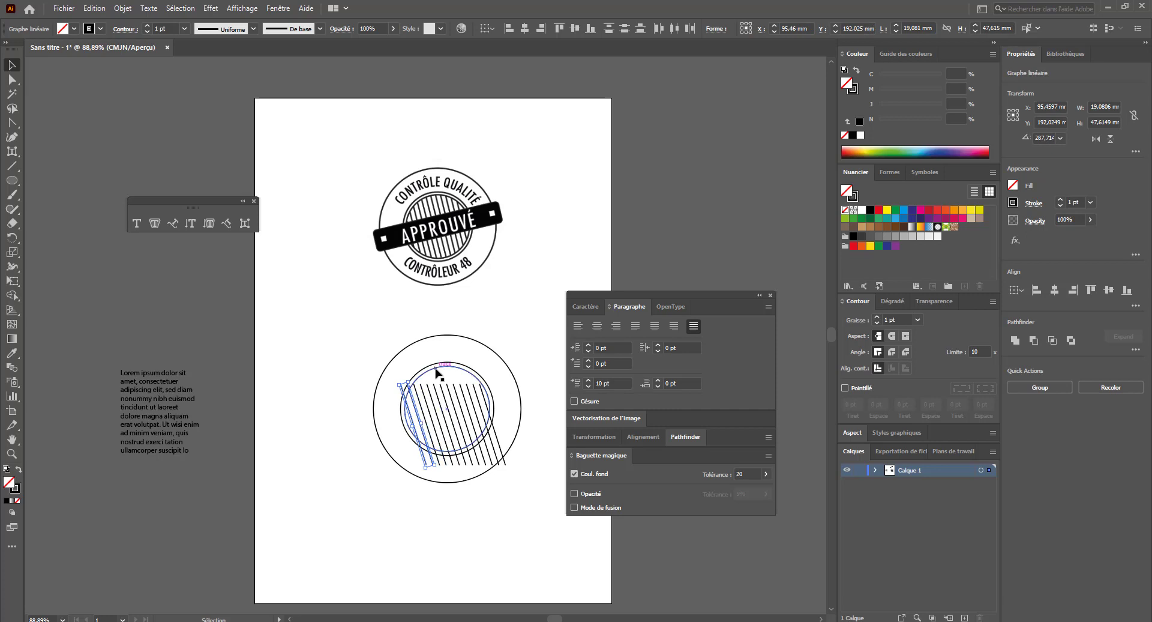
left_click(435, 423, "shift")
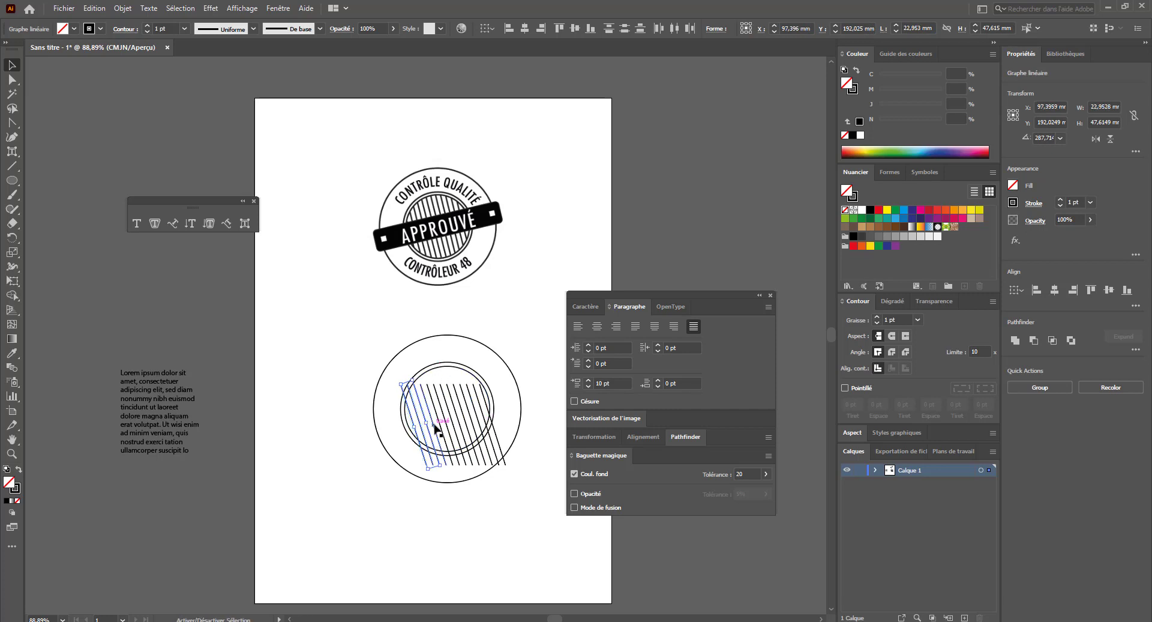
left_click(445, 434, "shift")
left_click(448, 435, "shift")
left_click(456, 433, "shift")
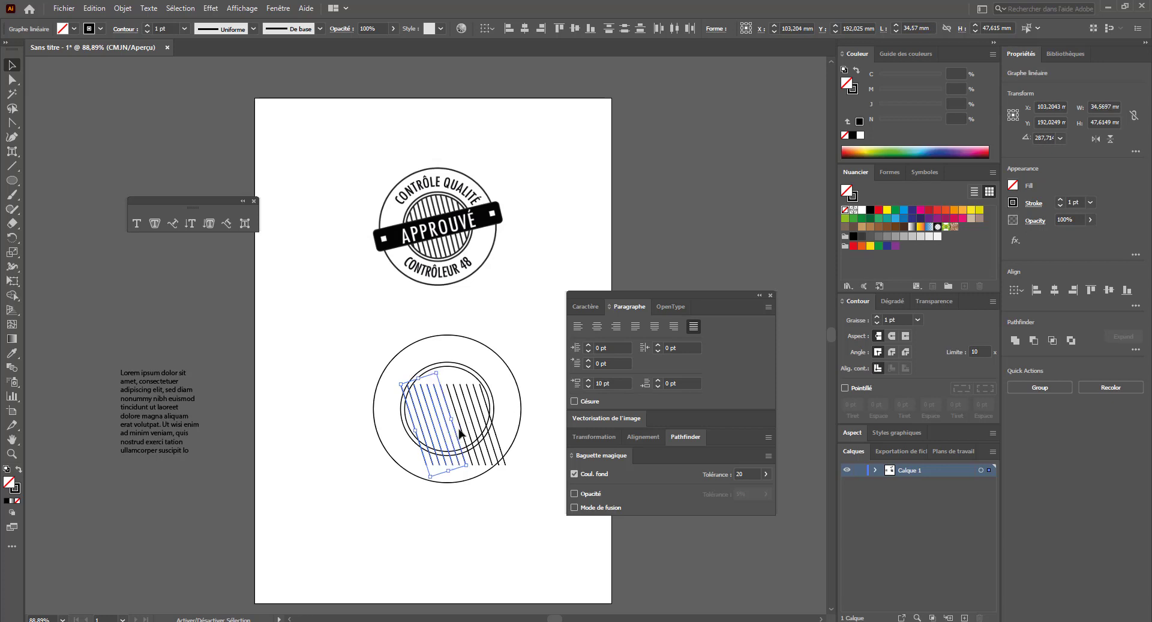
left_click(462, 434, "shift")
left_click(469, 437, "shift")
left_click(476, 427, "shift")
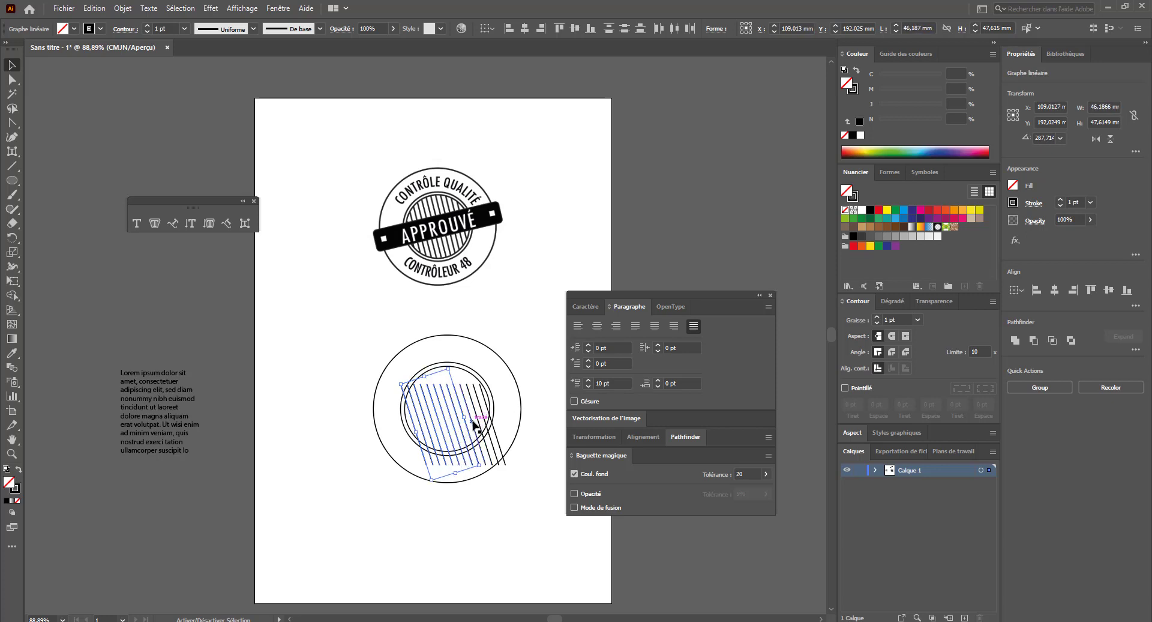
left_click(478, 422, "shift")
left_click(483, 418, "shift")
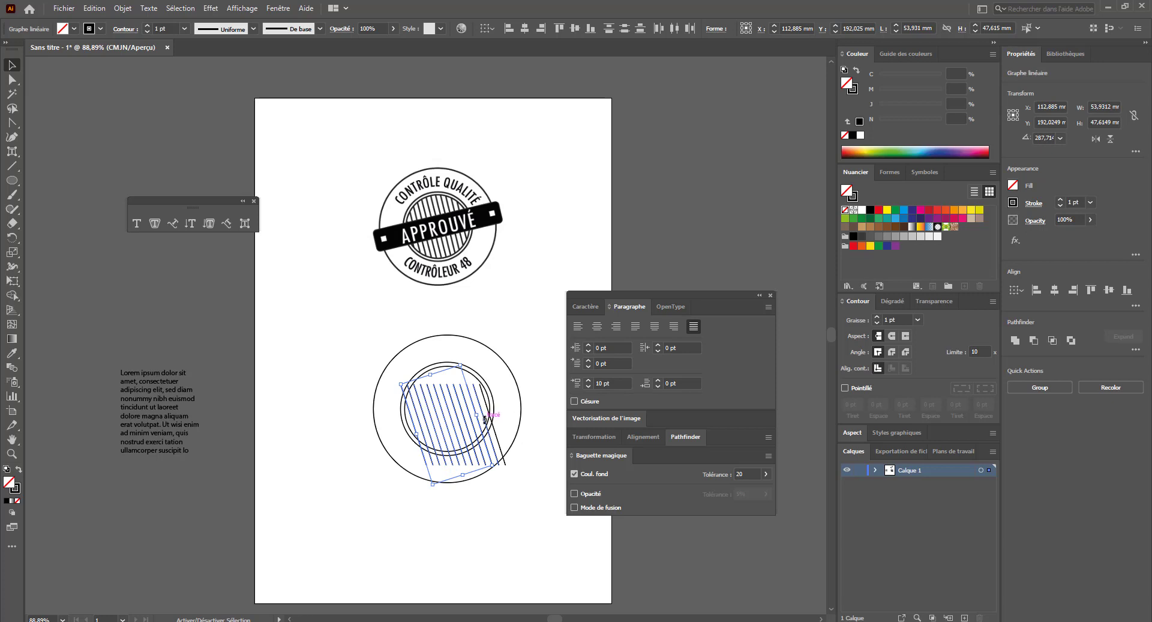
left_click(486, 421, "shift")
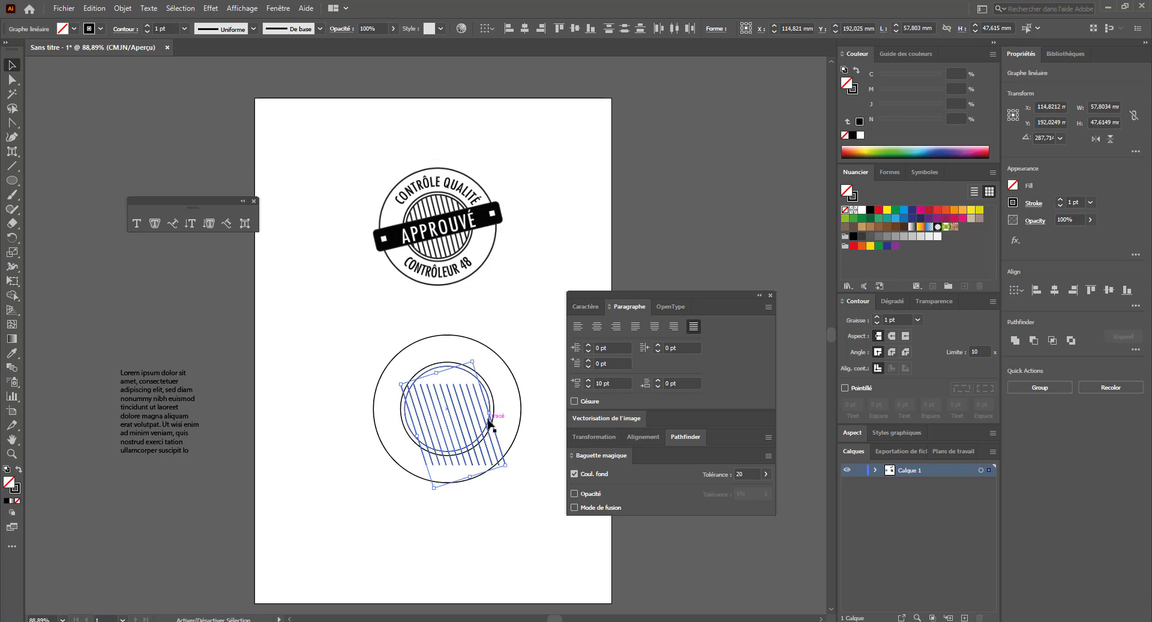
left_click(488, 422, "shift")
left_click_drag(437, 374, 425, 333)
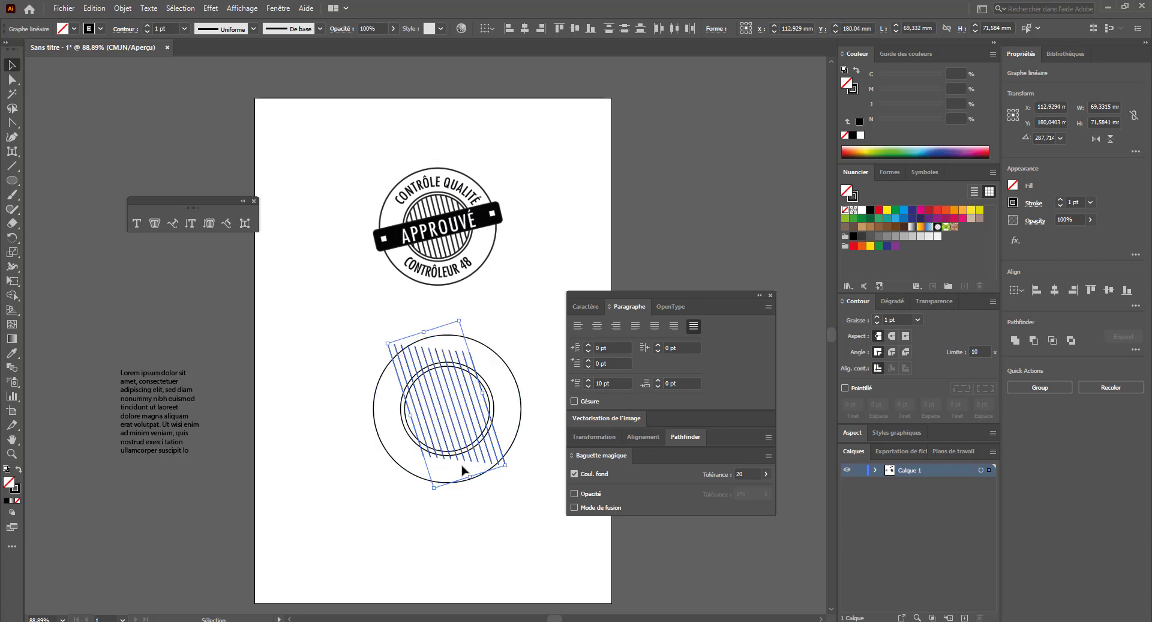
left_click_drag(471, 474, 475, 487)
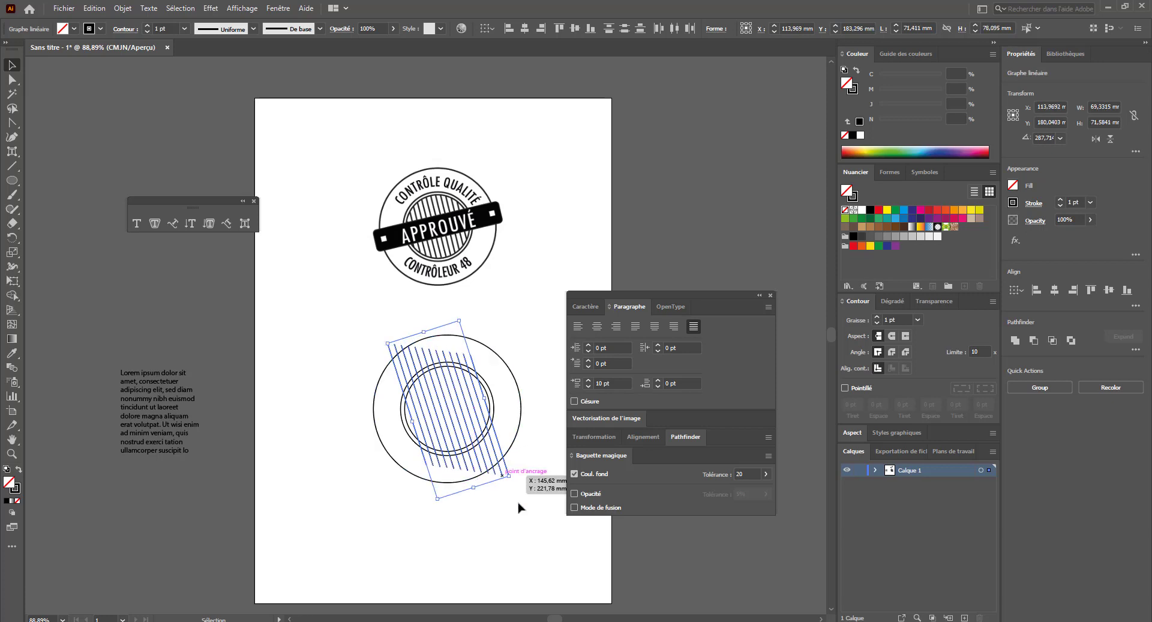
- Duplicate the innermost circle in place in front of itself and bring the copy to the foreground
left_click(543, 540)
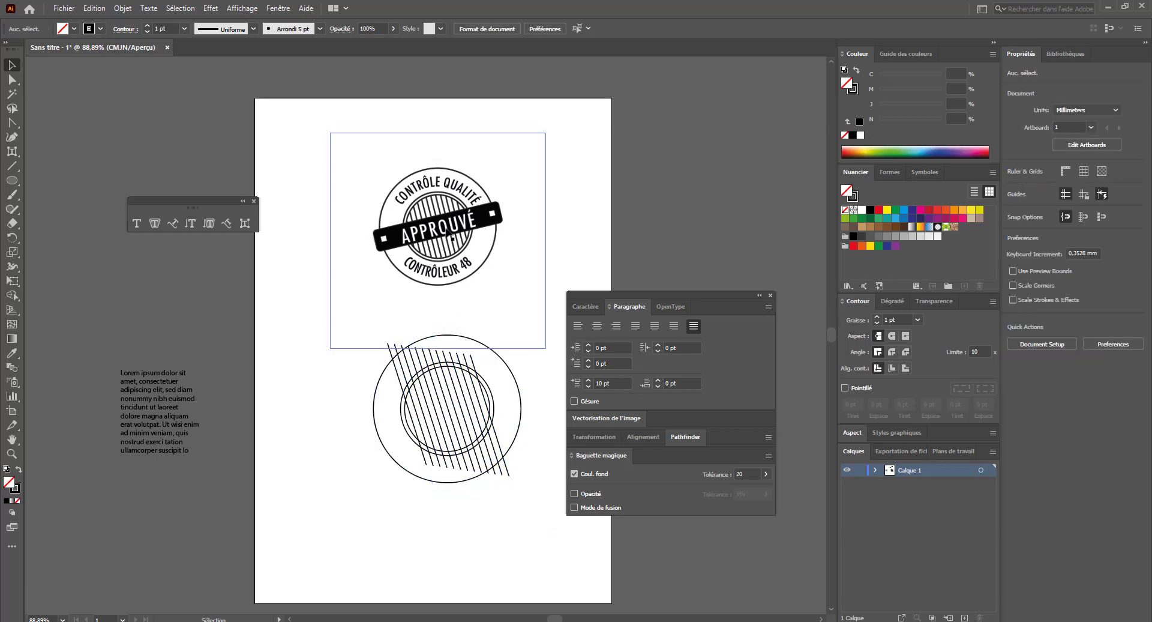
left_click(491, 405)
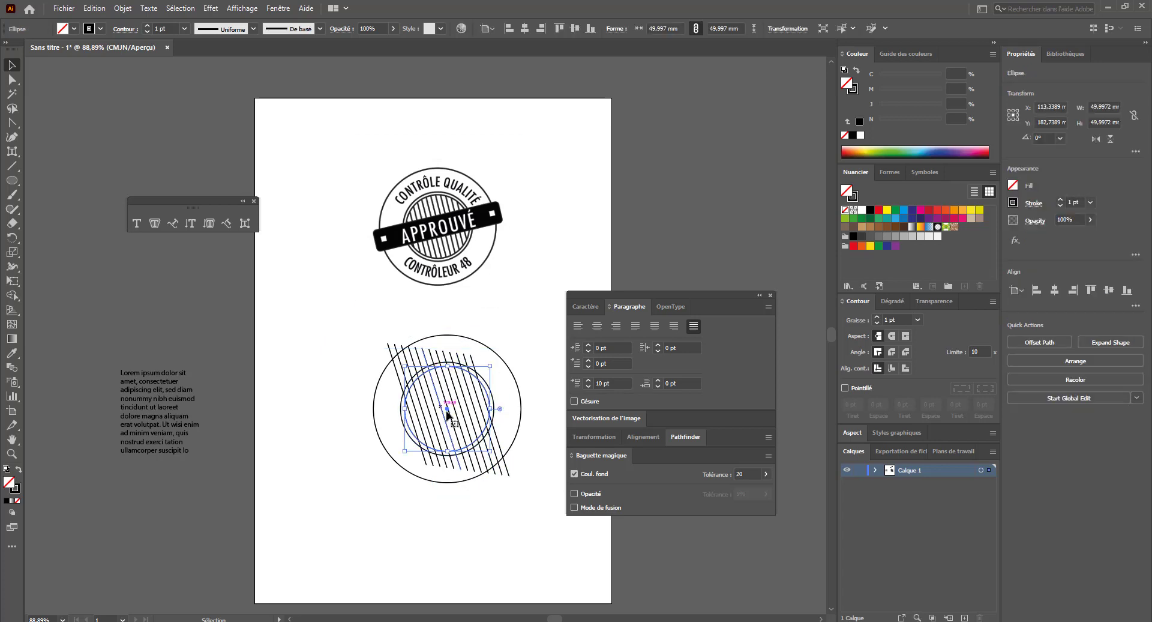
key("a")
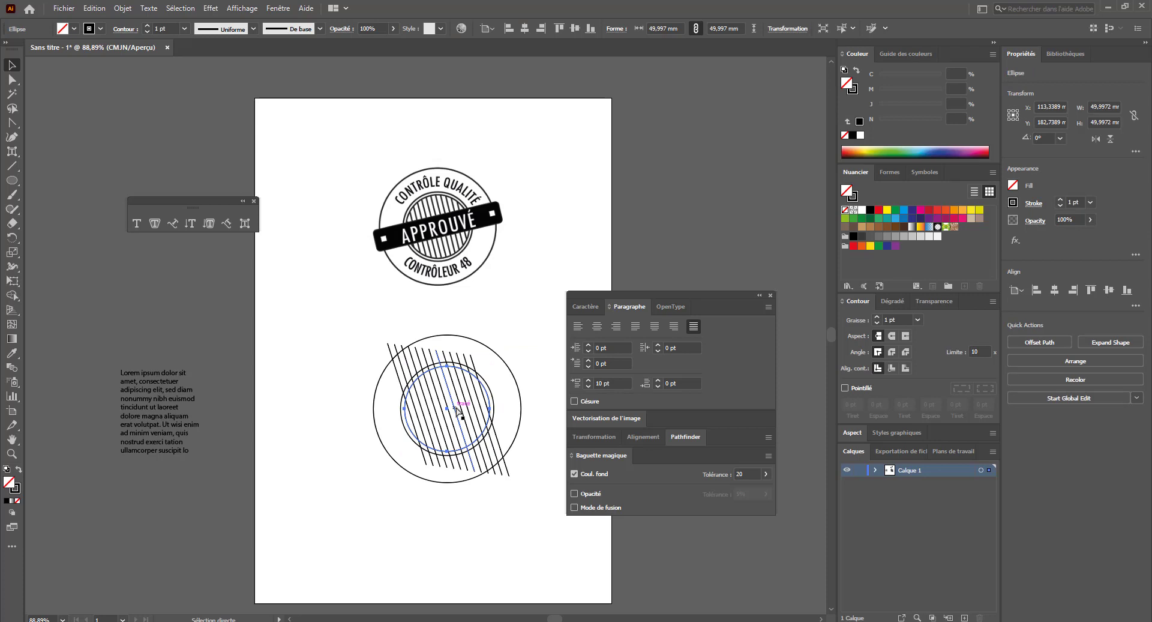
key("v")
left_click(91, 14)
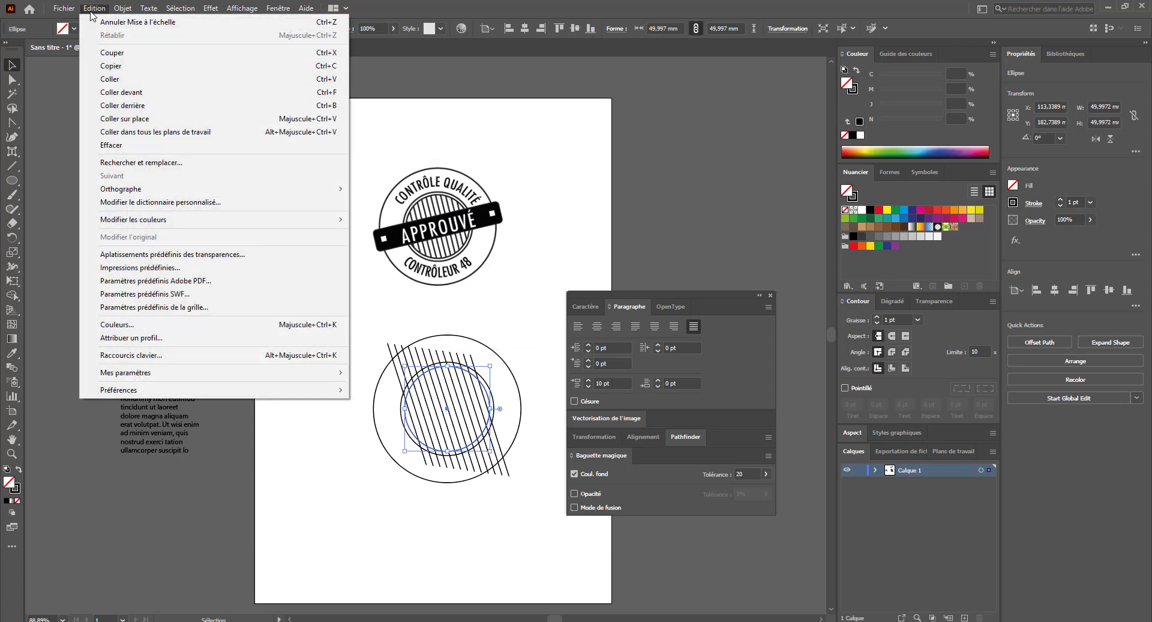
left_click(121, 68)
left_click(93, 9)
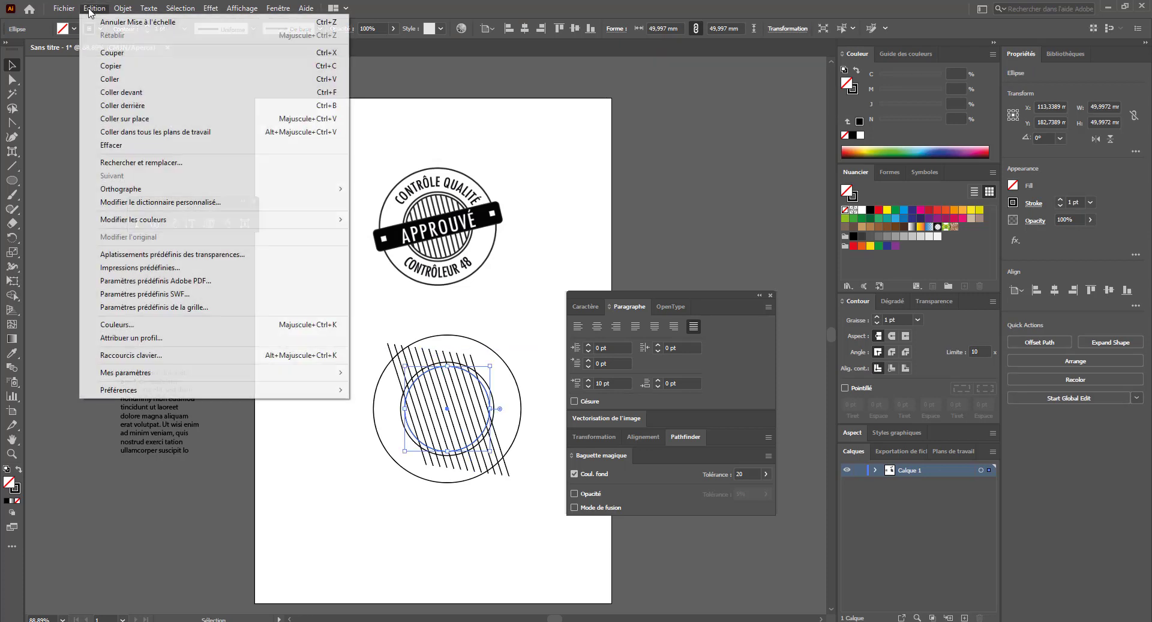
left_click(134, 94)
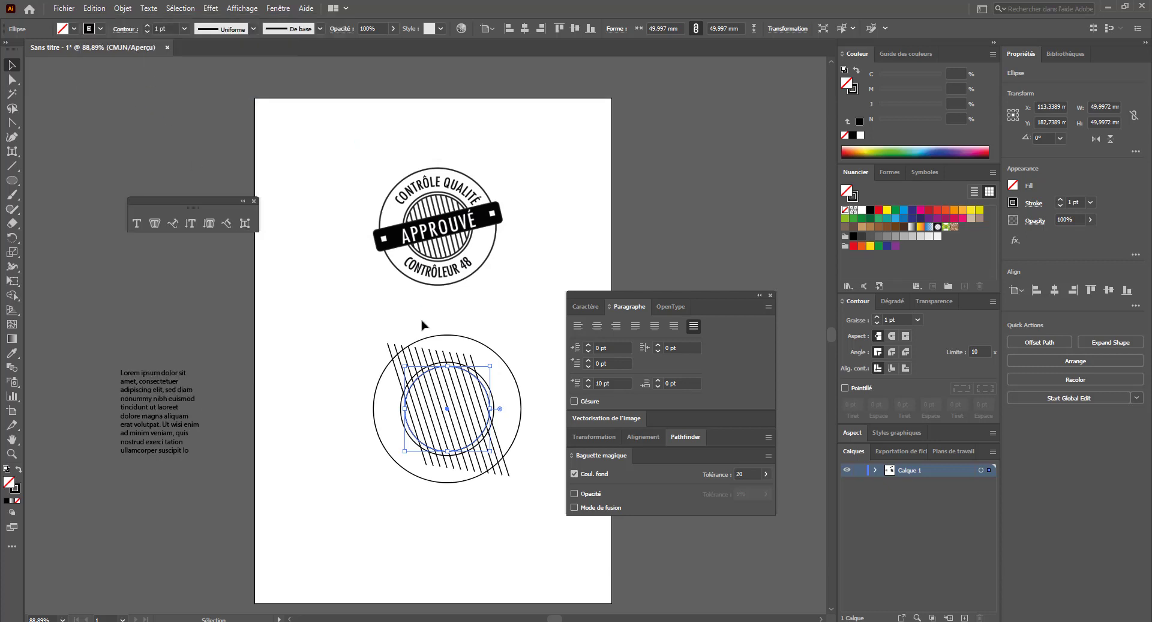
right_click(489, 396)
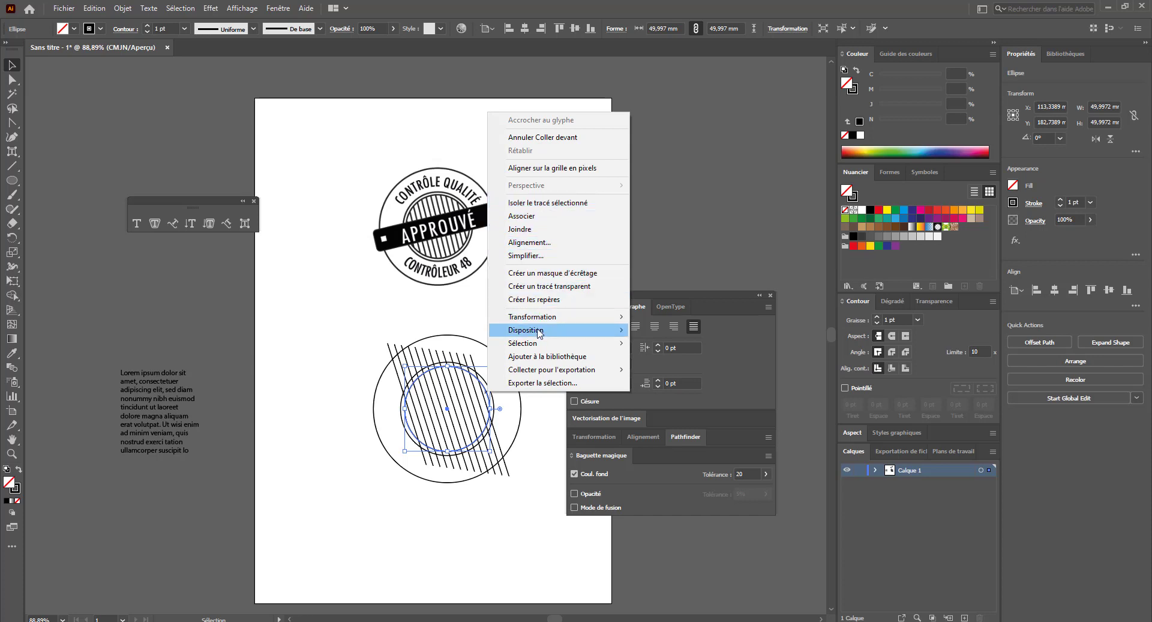
mouse_move(539, 333)
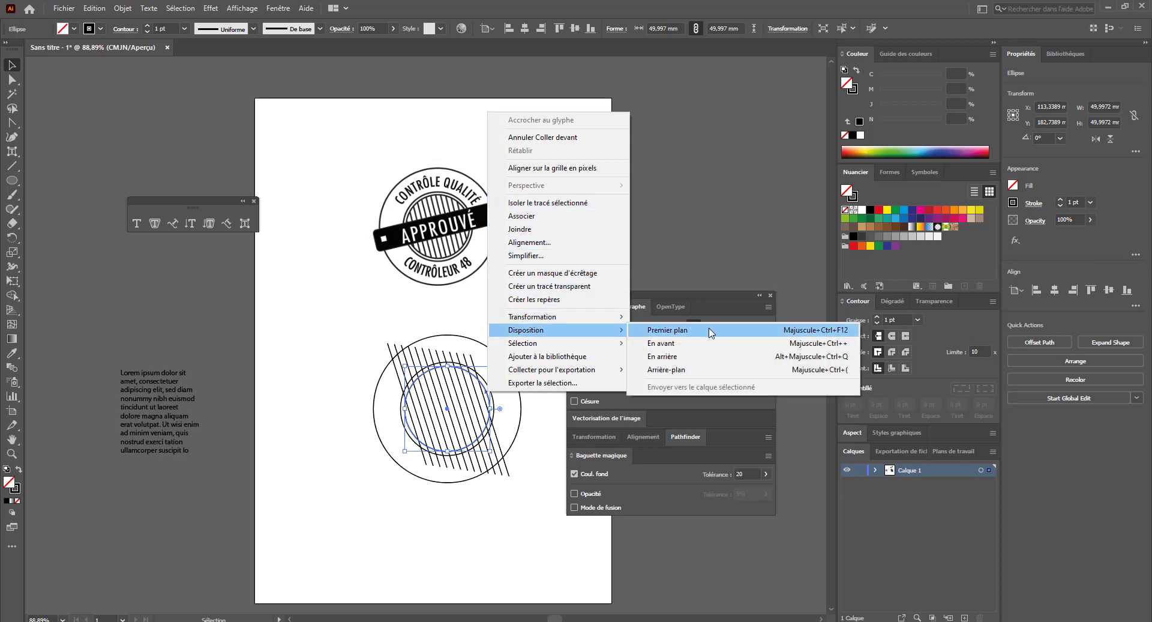
left_click(646, 329)
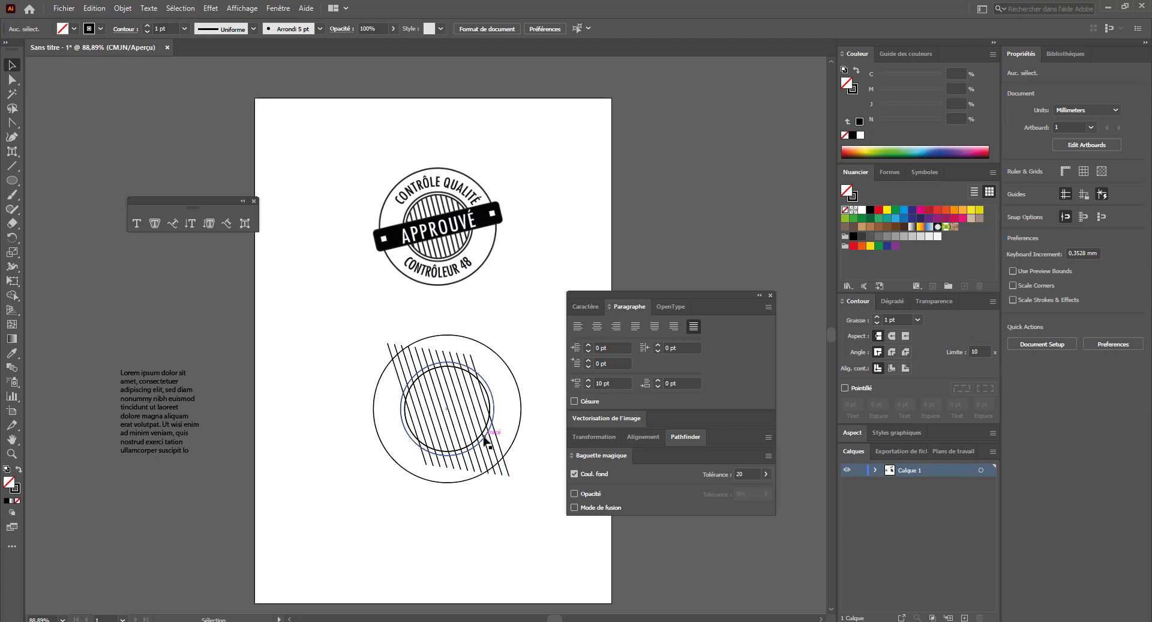
- Select all the slanted lines together with the front circle and create a clipping mask that trims the hatching to the circle
left_click(508, 473)
left_click(487, 458, "shift")
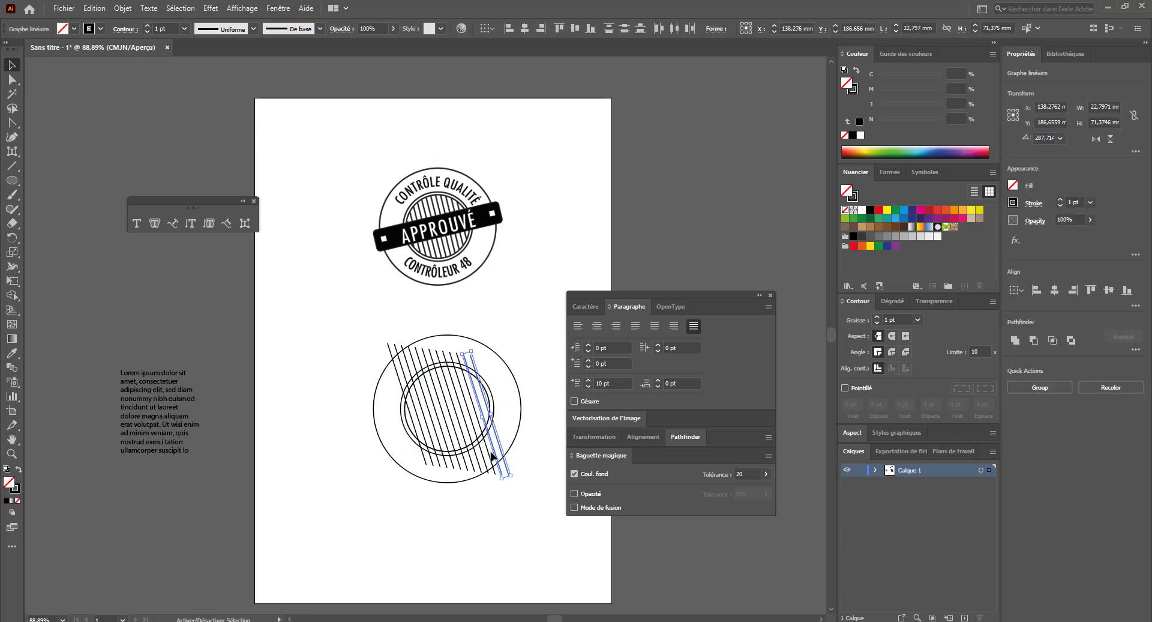
left_click(479, 463, "shift")
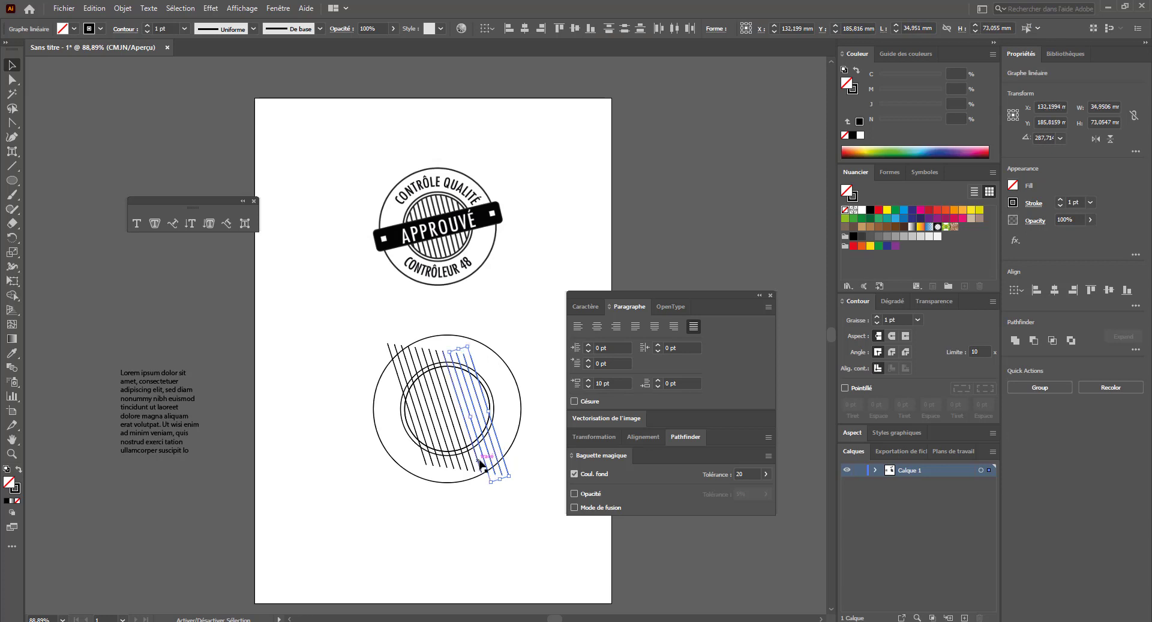
left_click(473, 466, "shift")
left_click(470, 466, "shift")
left_click(467, 467, "shift")
left_click(465, 465, "shift")
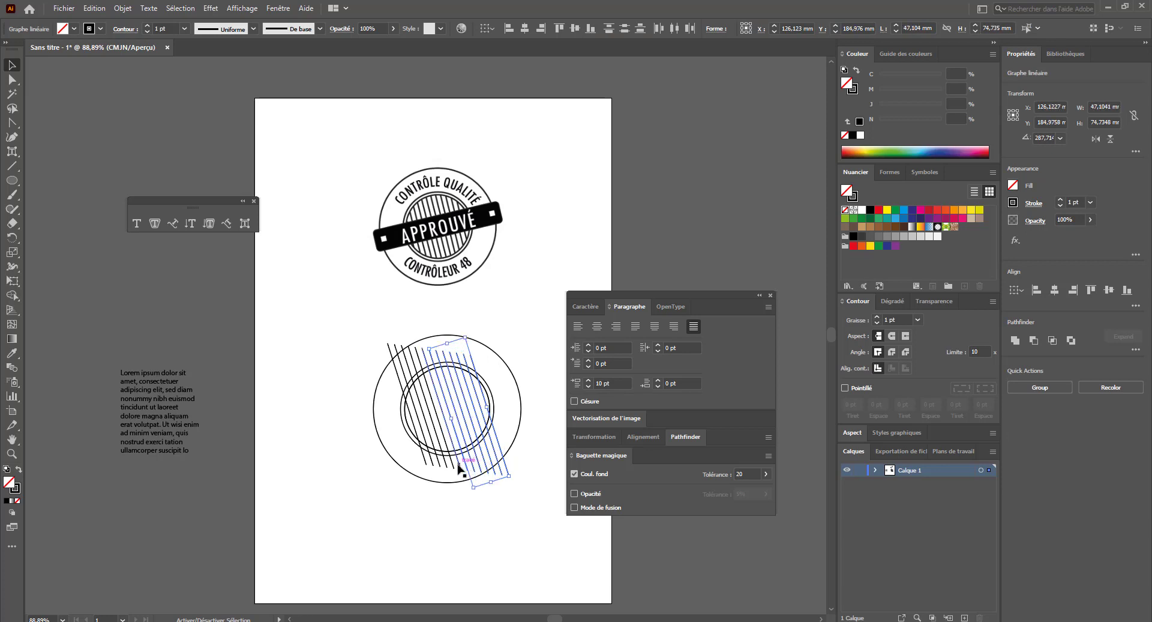
left_click(458, 466, "shift")
left_click(452, 465, "shift")
left_click(445, 468, "shift")
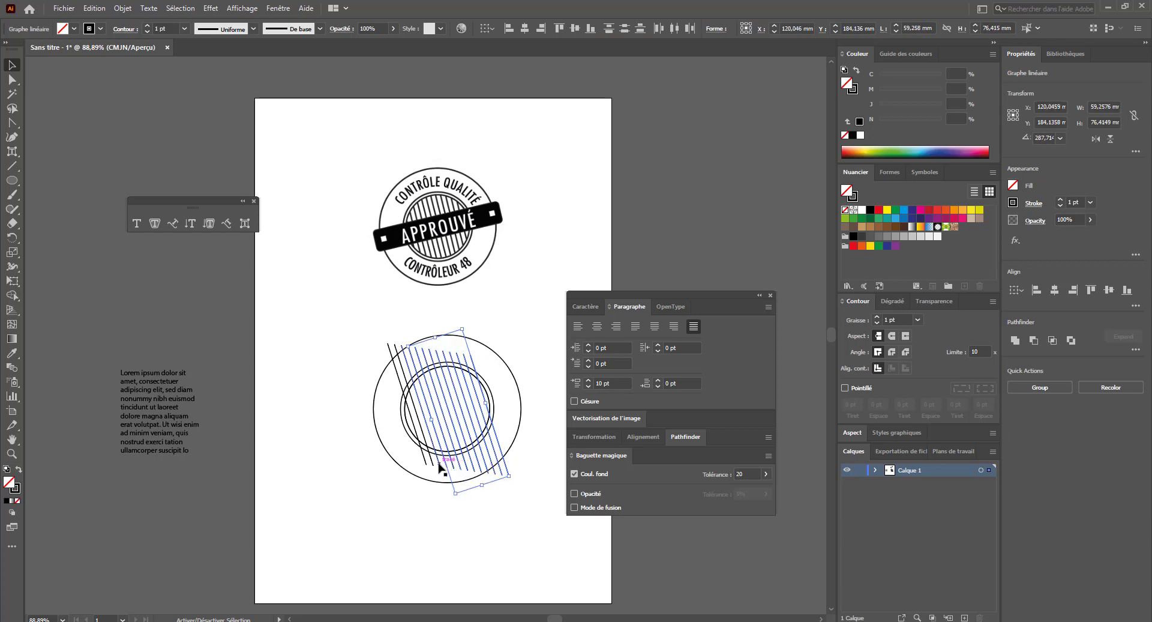
left_click(441, 466, "shift")
left_click(436, 467, "shift")
left_click(433, 466, "shift")
left_click(429, 467, "shift")
left_click(428, 466, "shift")
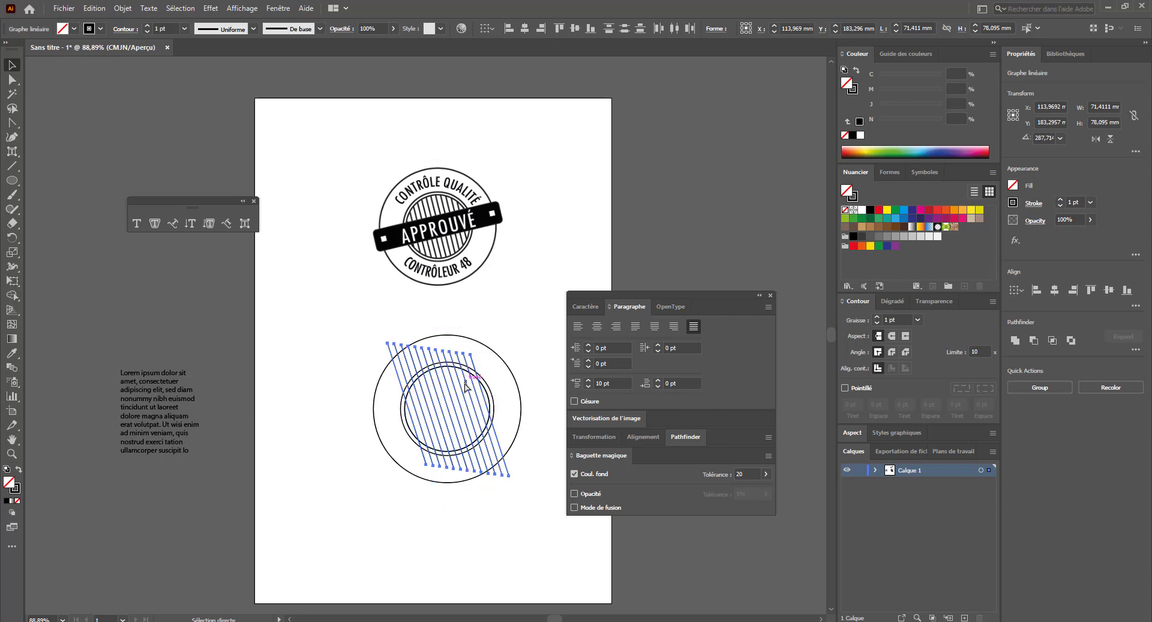
scroll(474, 384, "up", 3)
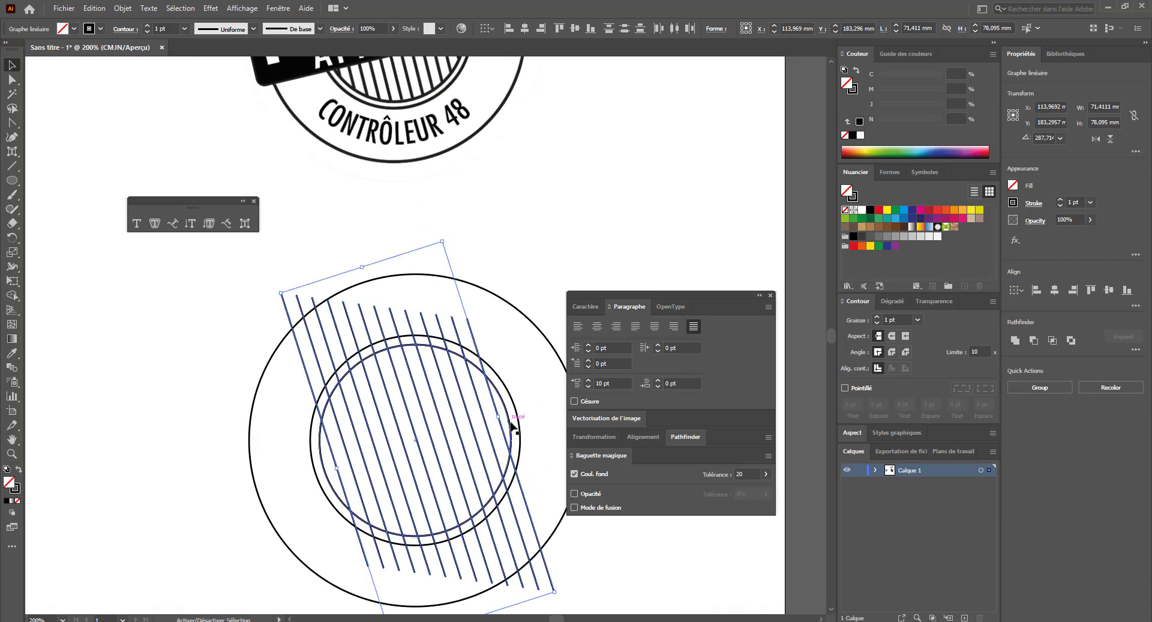
left_click(512, 427, "shift")
right_click(511, 427)
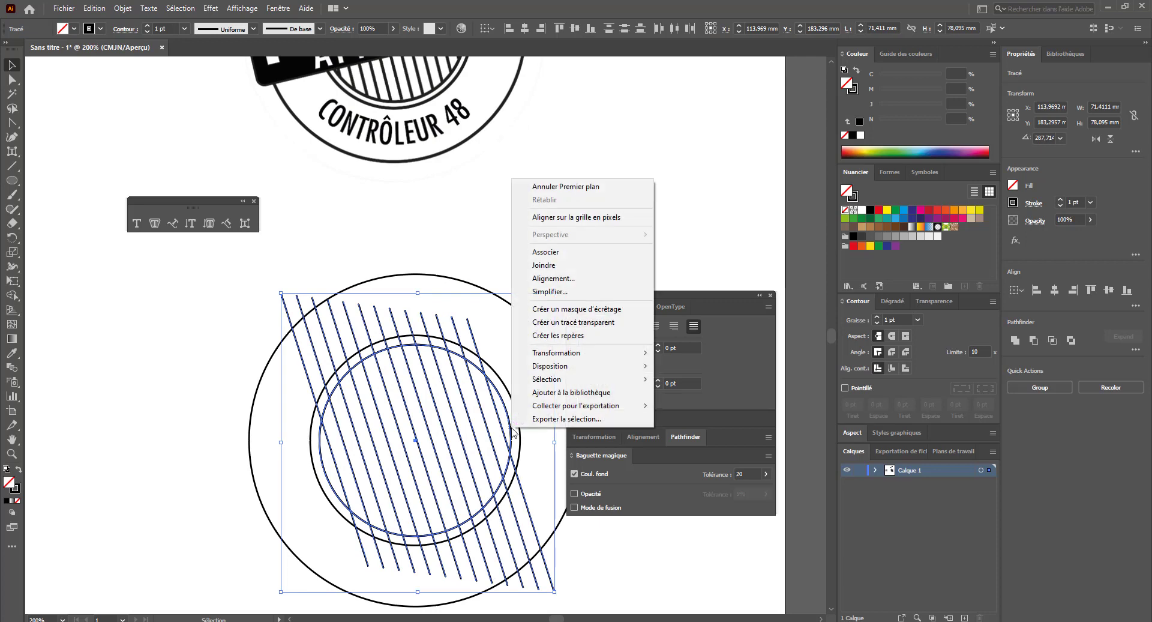
left_click(579, 308)
left_click(571, 246)
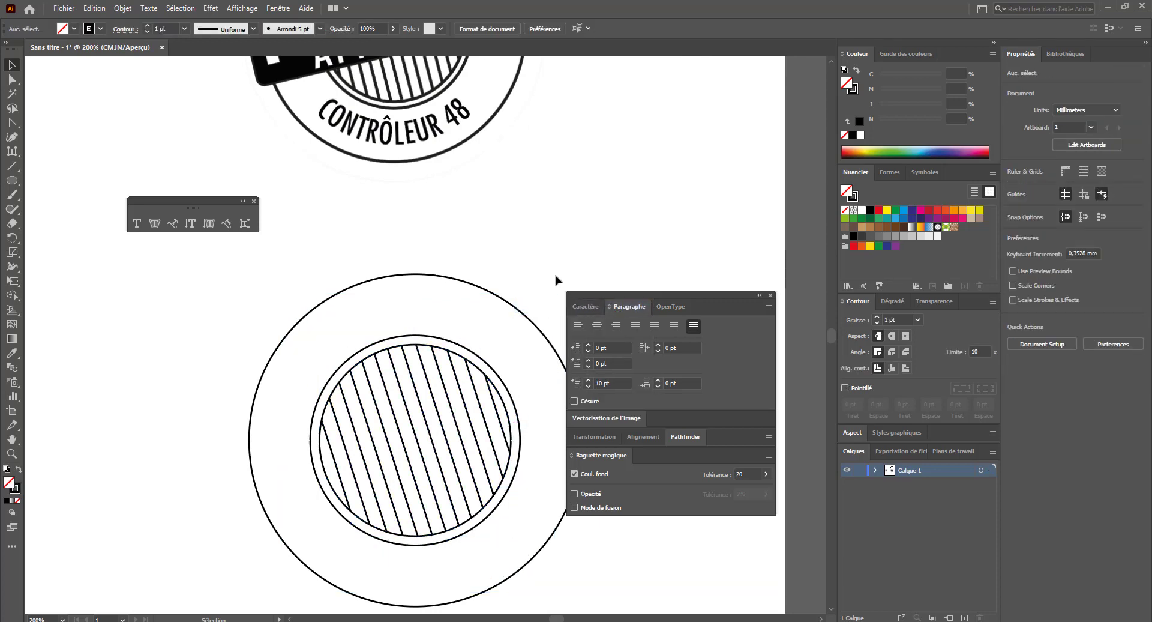
- Duplicate the outer circle in place in front and shrink the copy around its centre to about 64.6 mm in diameter
key("ctrl+1")
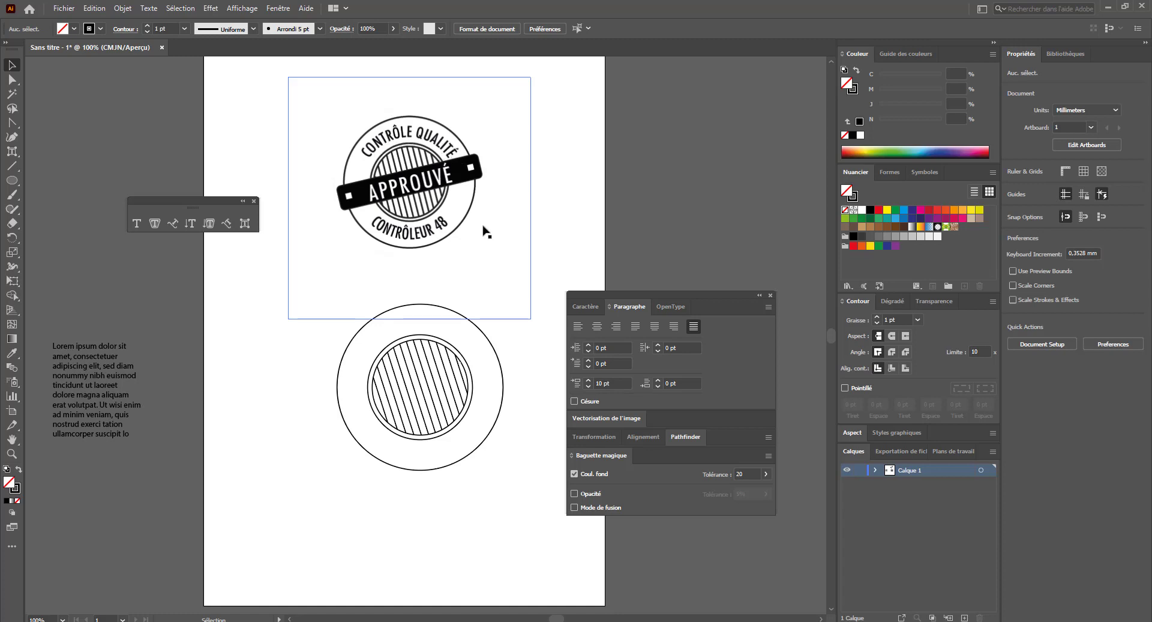
left_click(491, 340)
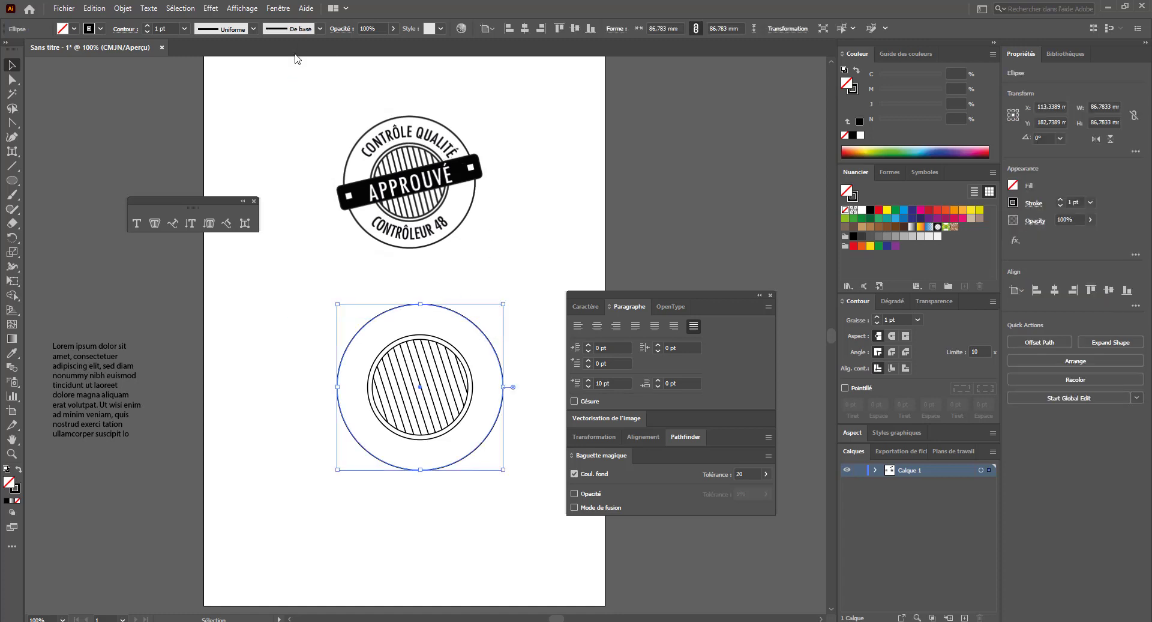
left_click(101, 9)
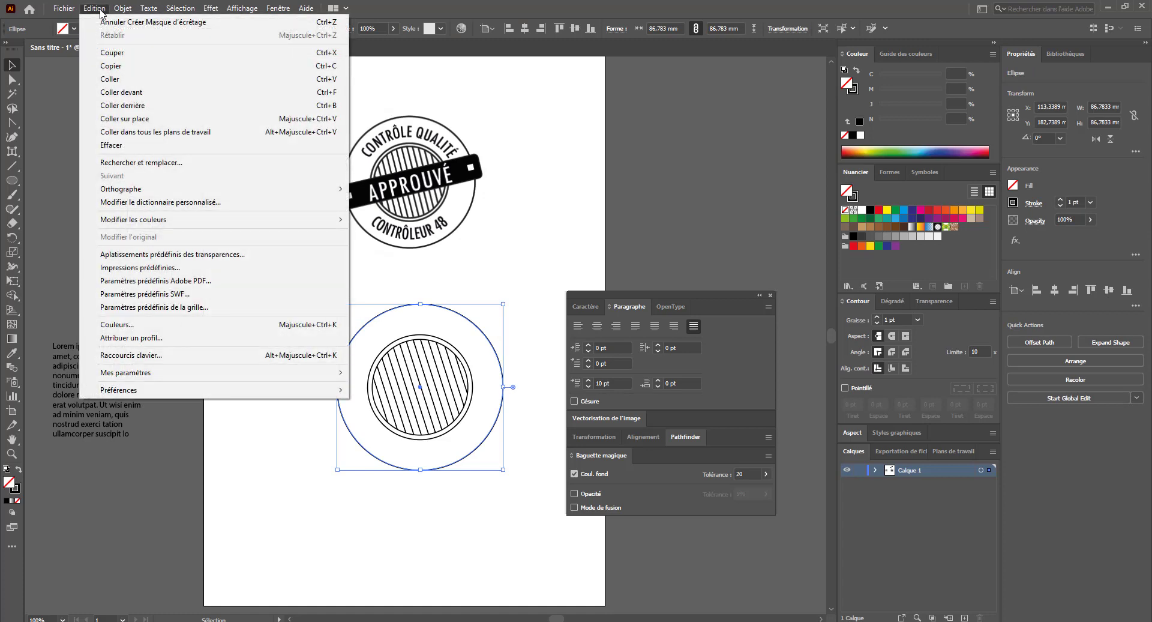
left_click(111, 66)
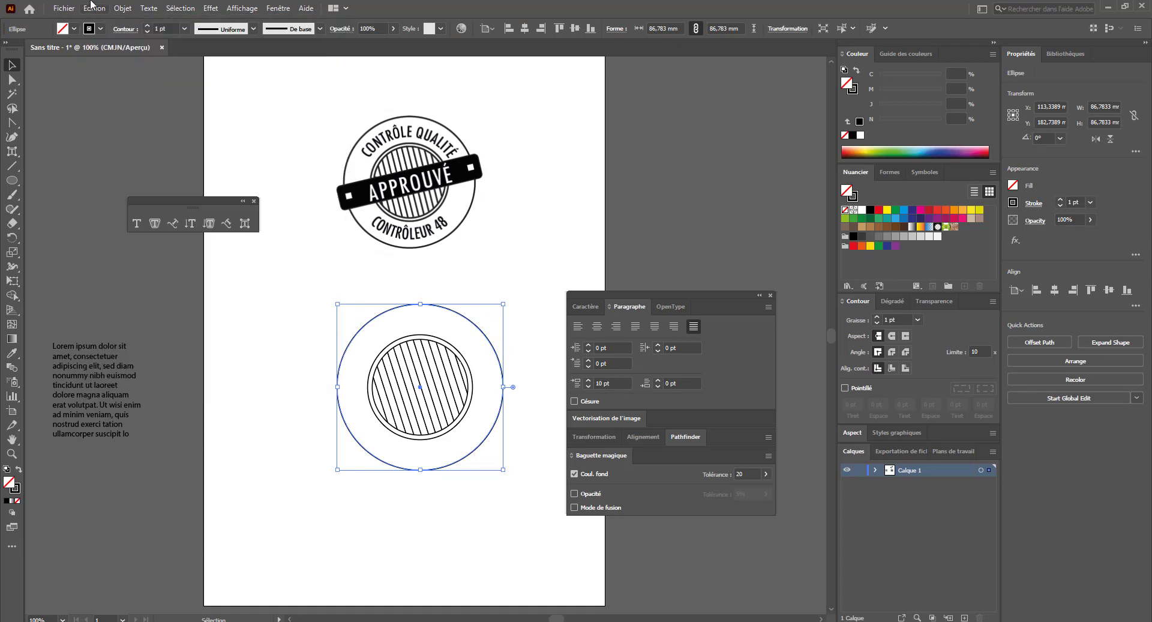
left_click(101, 9)
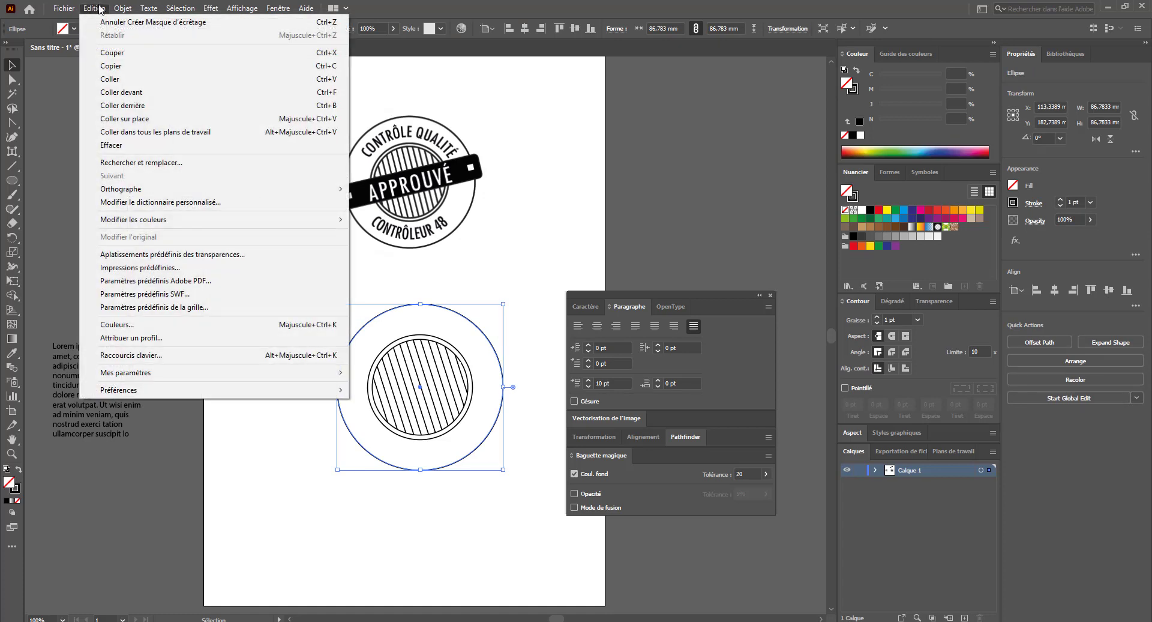
left_click(128, 92)
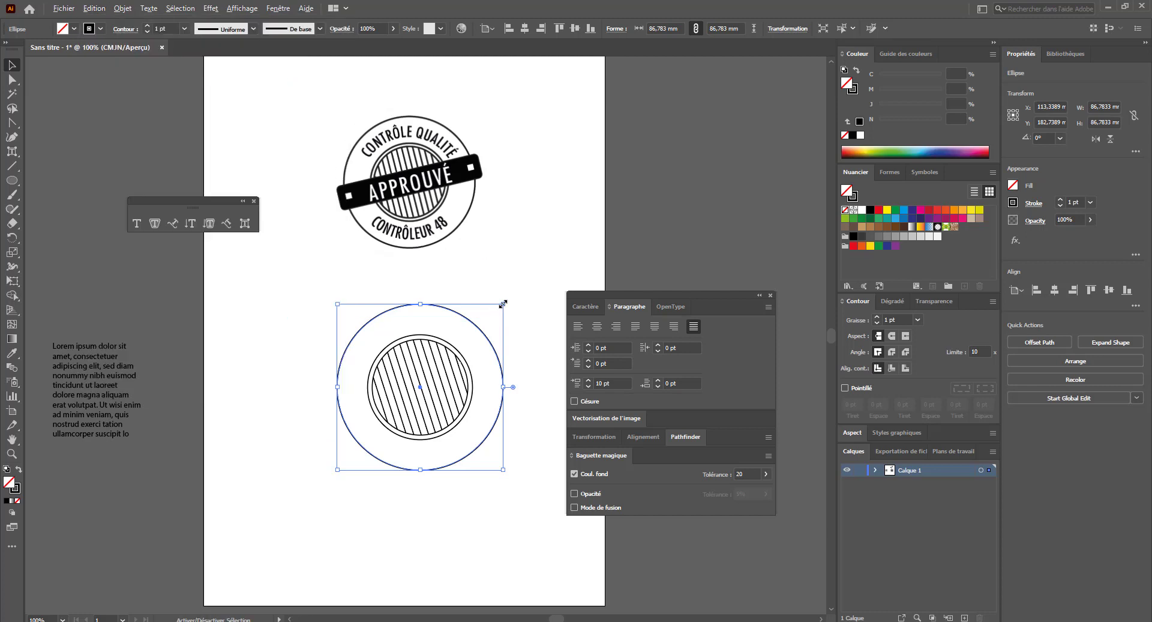
left_click_drag(503, 303, 483, 324)
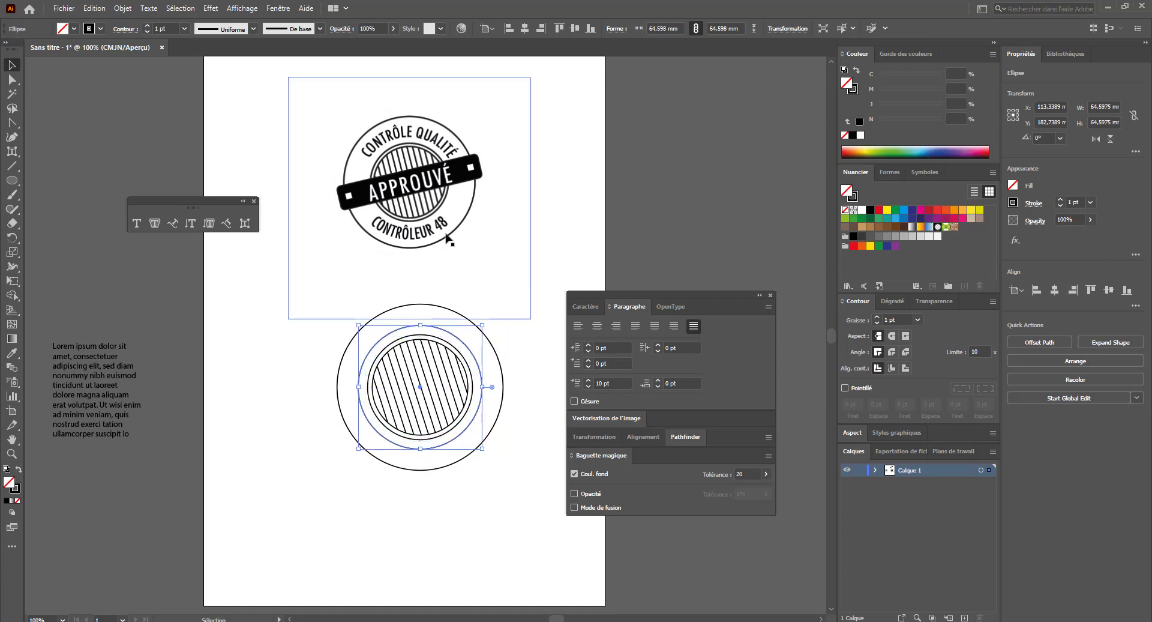
- Place the text "CONTRÔLE QUALITE" along the upper part of the new middle circle with the Type on a Path tool
left_click(175, 222)
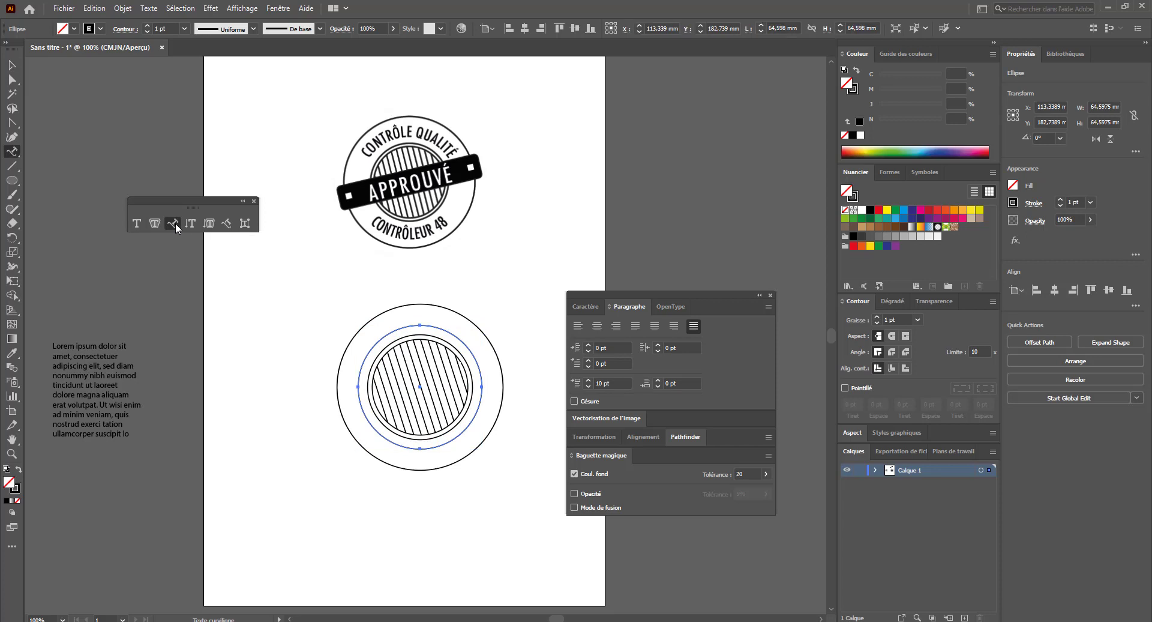
left_click(368, 350)
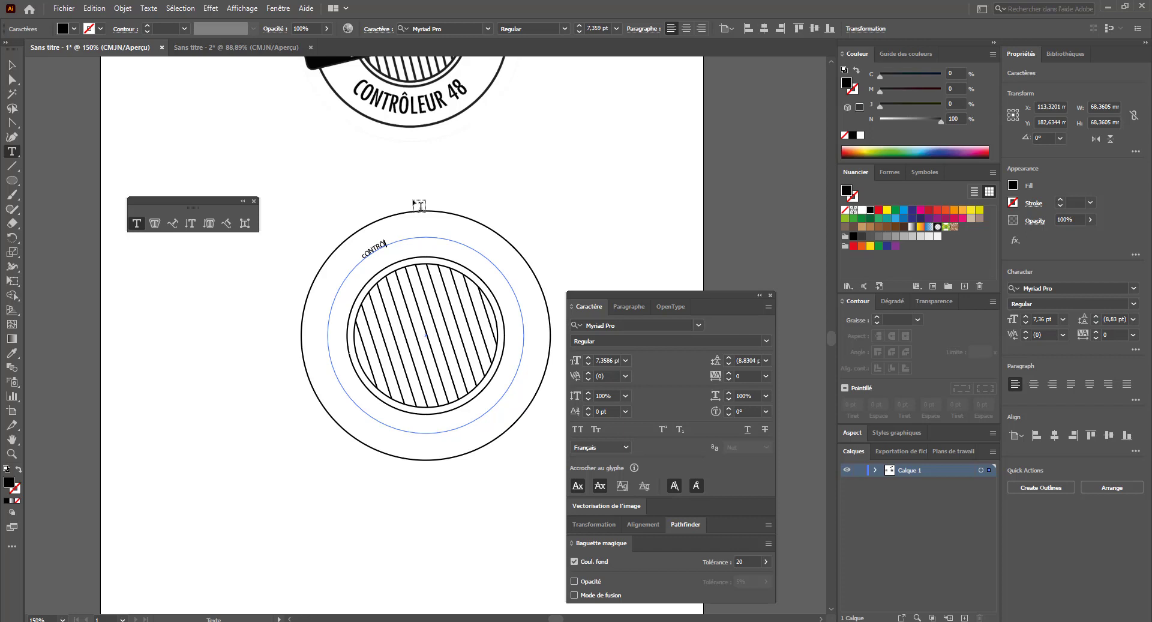
scroll(419, 205, "up", 5)
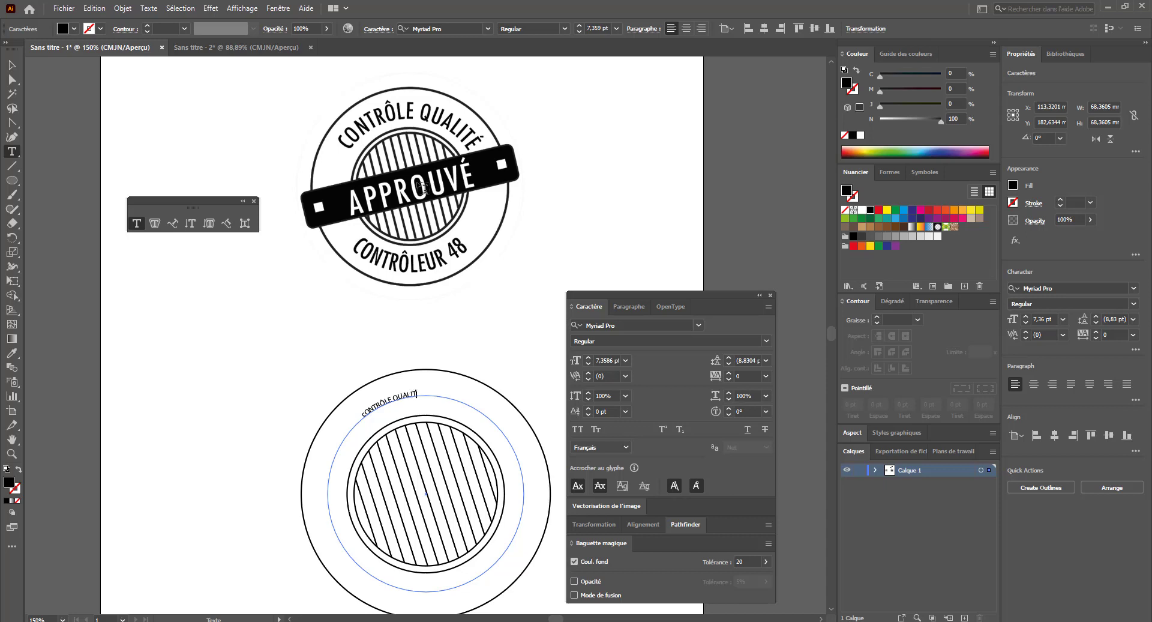
- Replace the last letter of the curved text with "é" and apply All Caps to the whole text
double_click(385, 404)
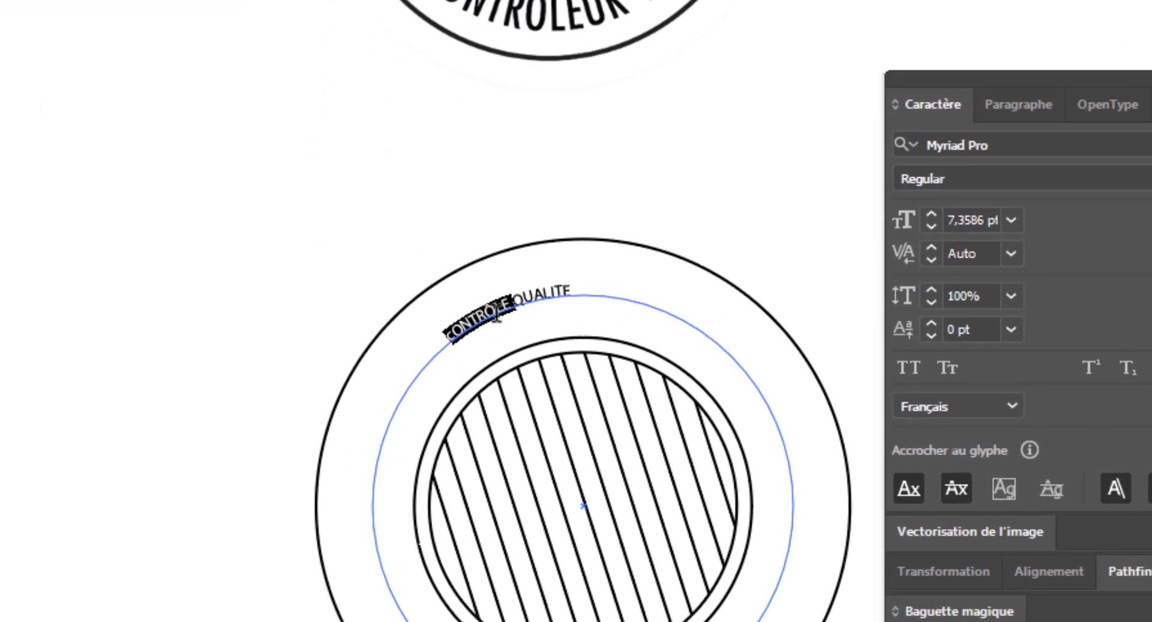
triple_click(496, 317)
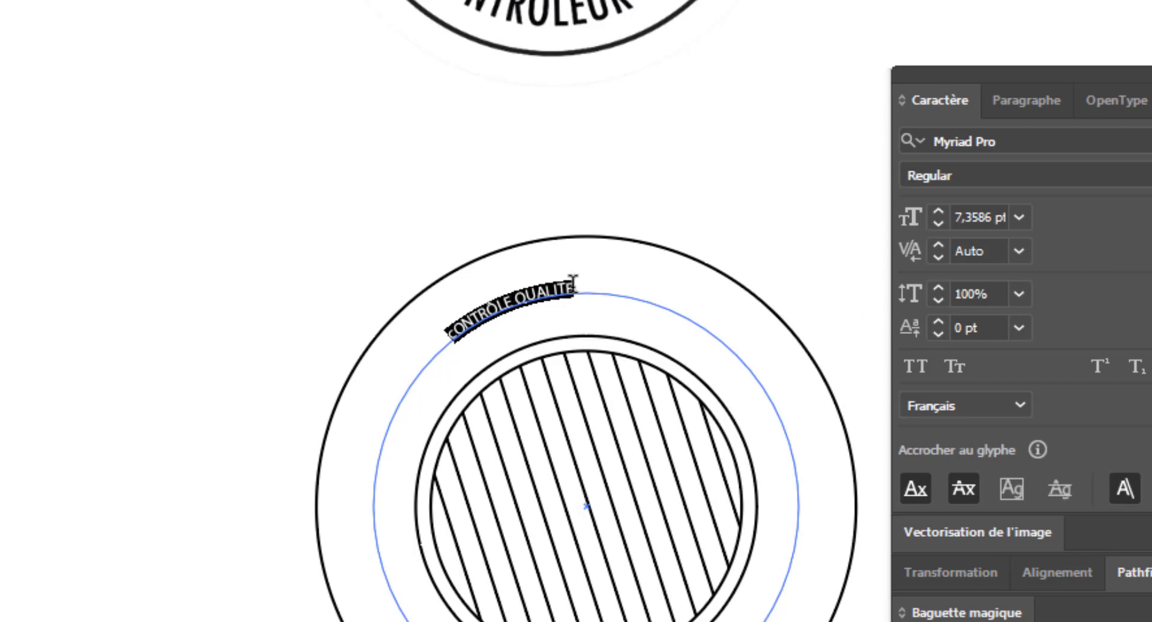
left_click(591, 288)
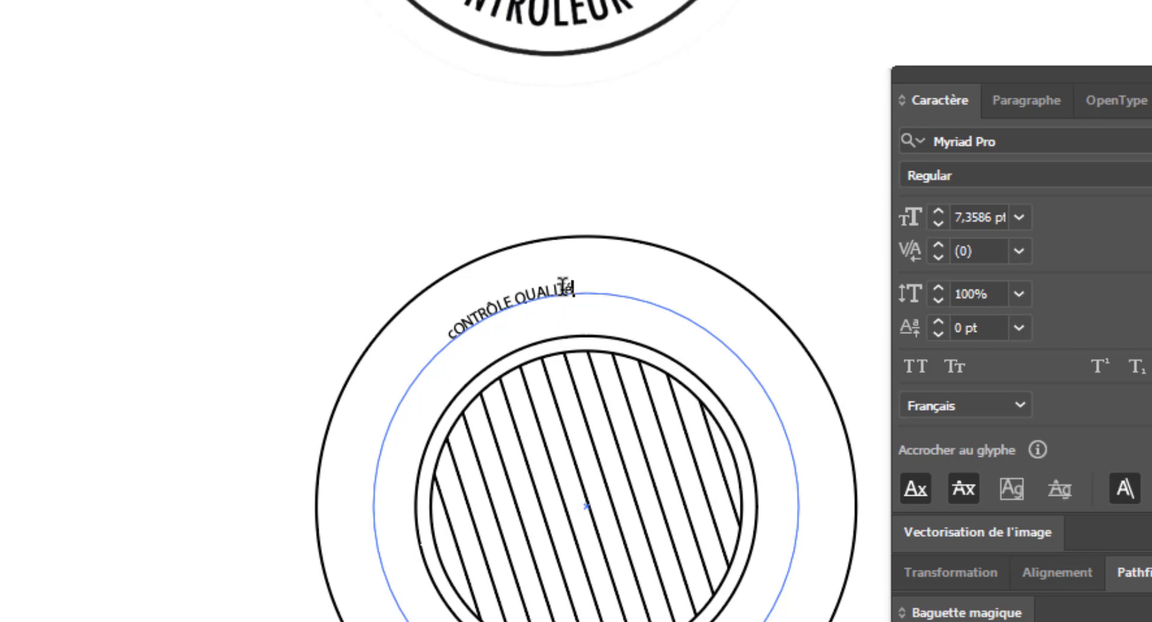
left_click(384, 359)
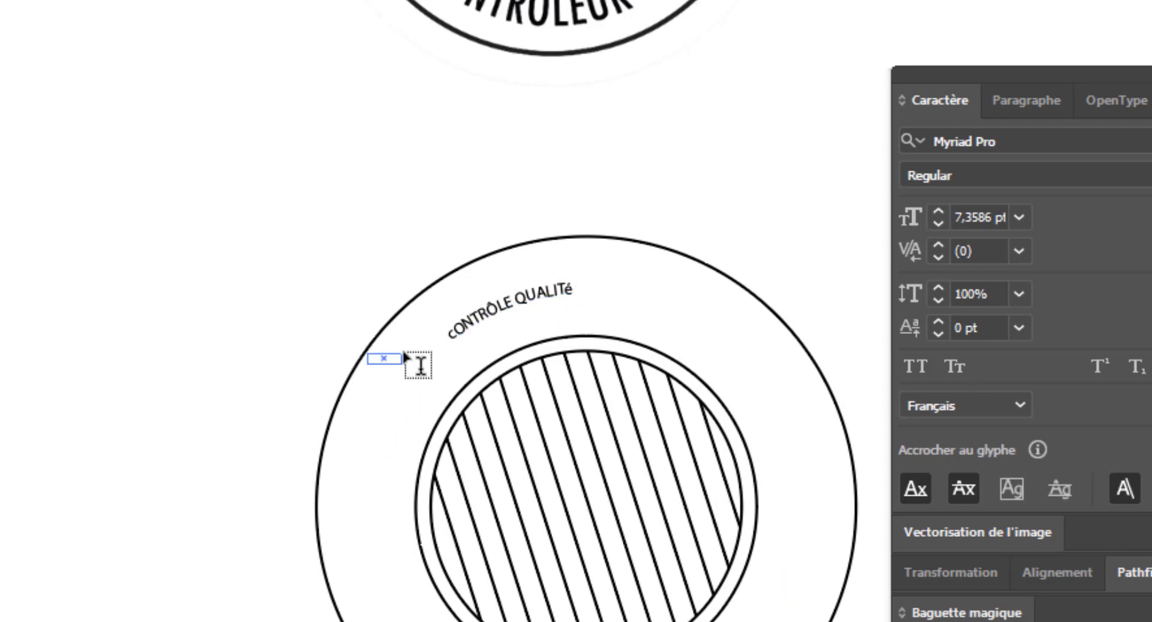
left_click(464, 326, "ctrl")
left_click(501, 341, "ctrl")
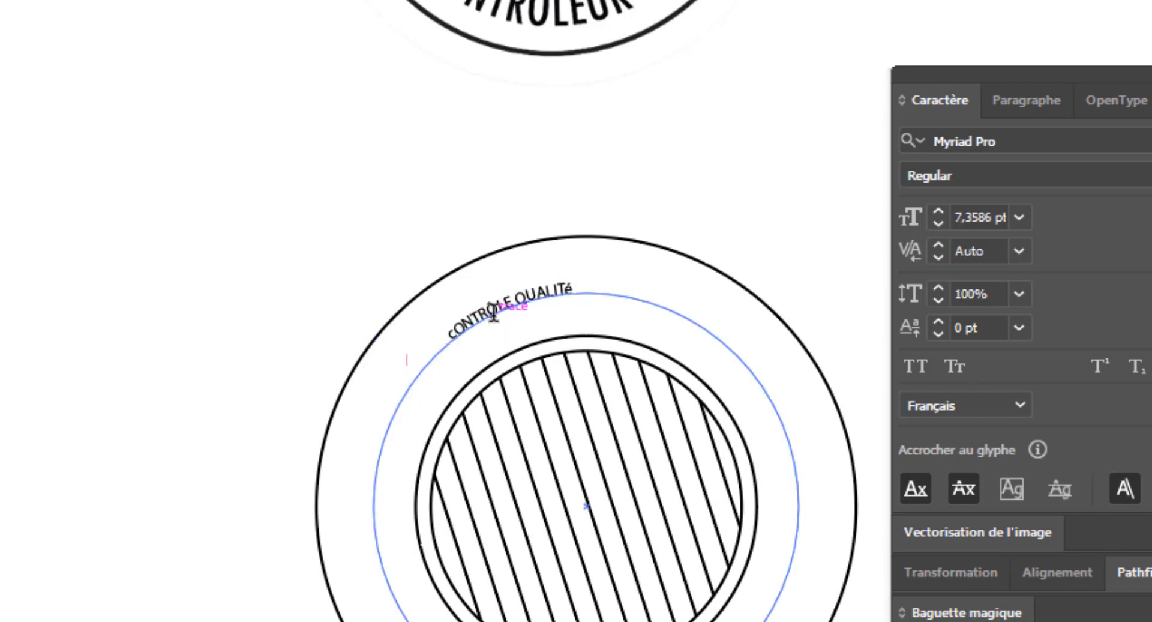
double_click(494, 312)
triple_click(496, 317)
left_click(916, 367)
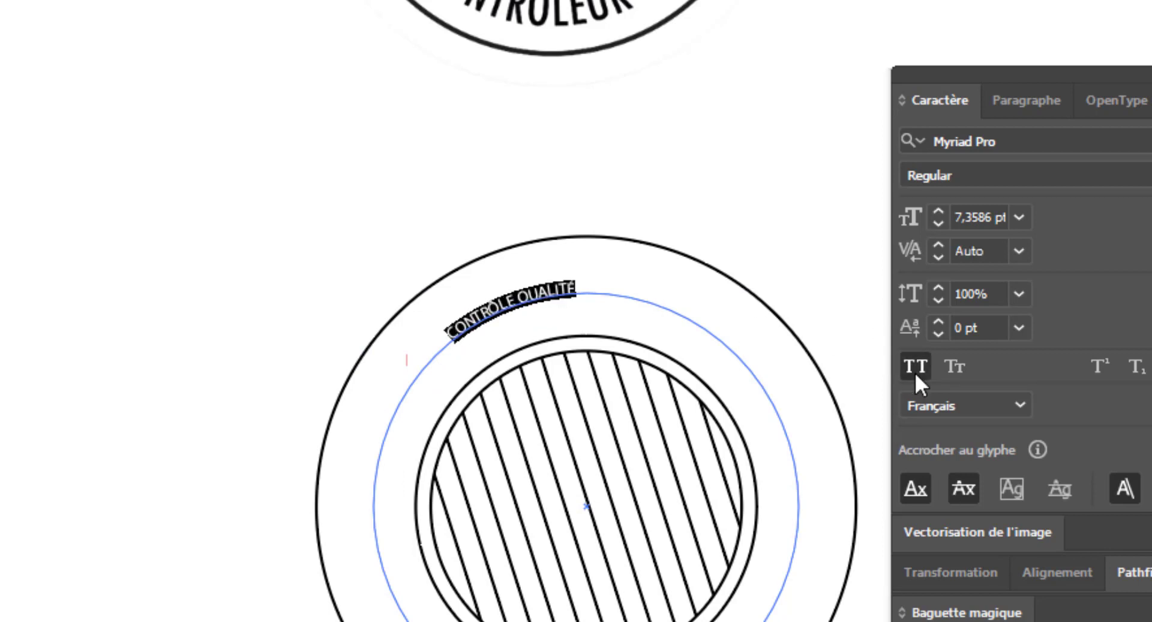
- Increase the font size of the curved "CONTRÔLE QUALITÉ" text to 17 pt
left_click(940, 213)
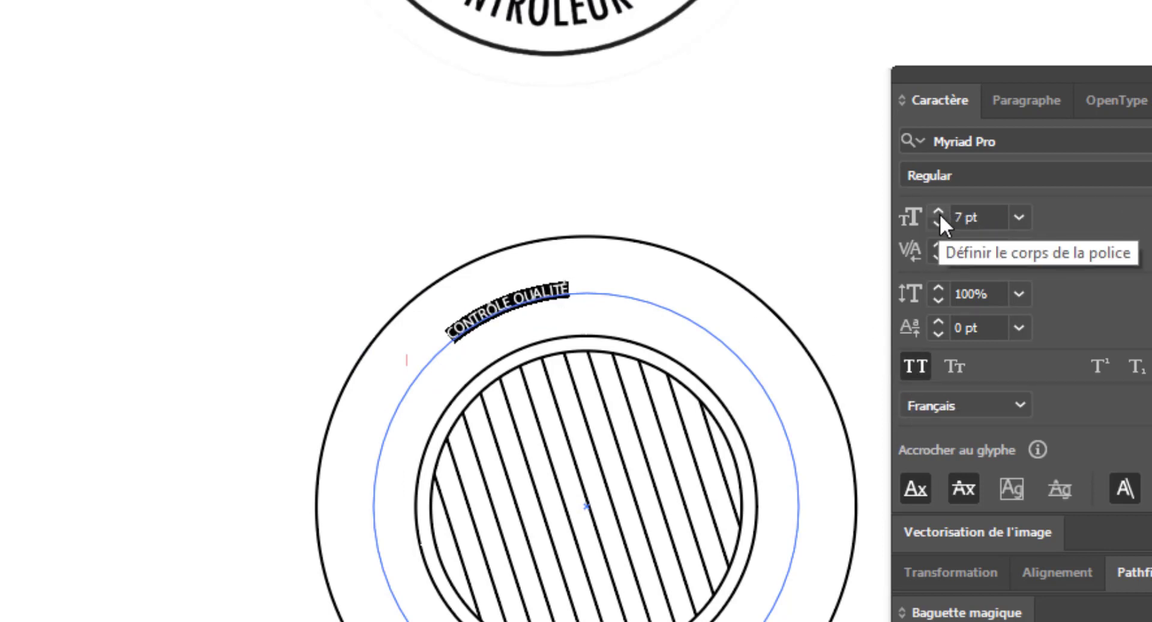
left_click(939, 213)
left_click(939, 213)
left_click(939, 213)
left_click(940, 213)
left_click(939, 213)
left_click(939, 213)
left_click(939, 213)
left_click(939, 213)
left_click(939, 213)
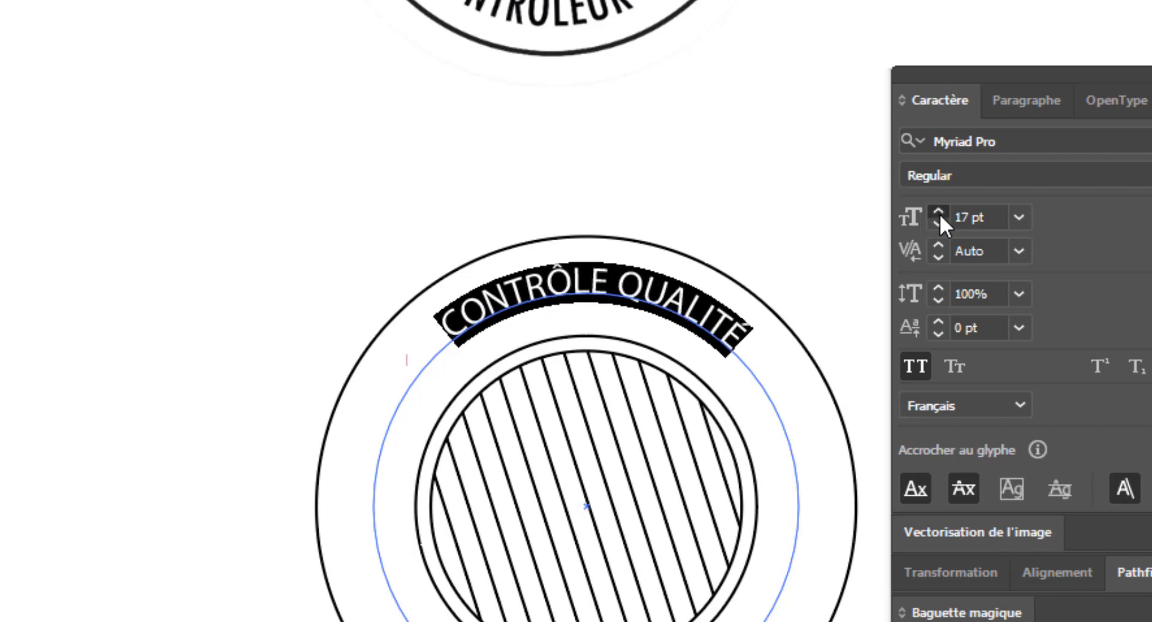
- Increase the font size of the curved "CONTRÔLE QUALITÉ" text to 21 pt
left_click(939, 213)
left_click(939, 213)
left_click(939, 213)
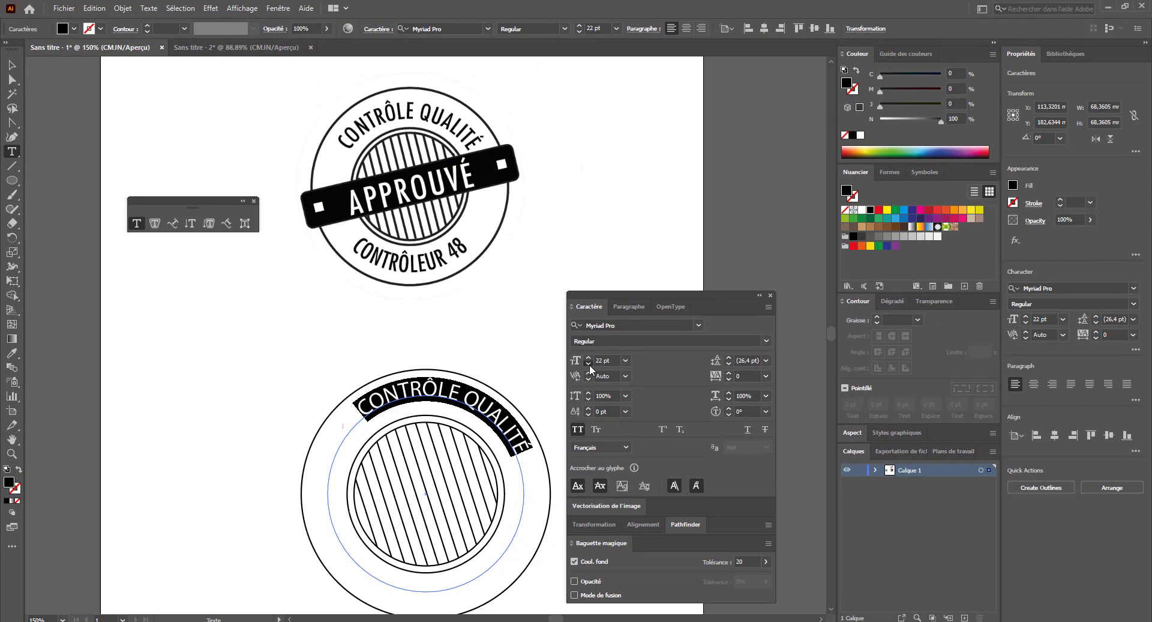
left_click(592, 362)
- Change the font family of the curved "CONTRÔLE QUALITÉ" text to Signika, in the Light style
left_click(488, 28)
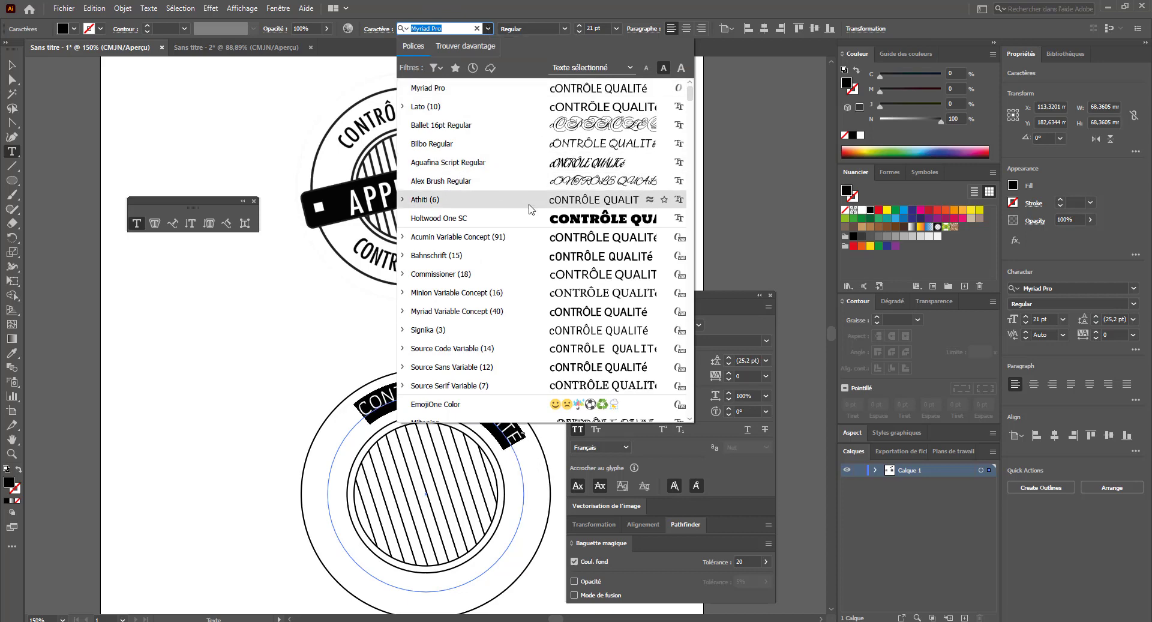
left_click(526, 243)
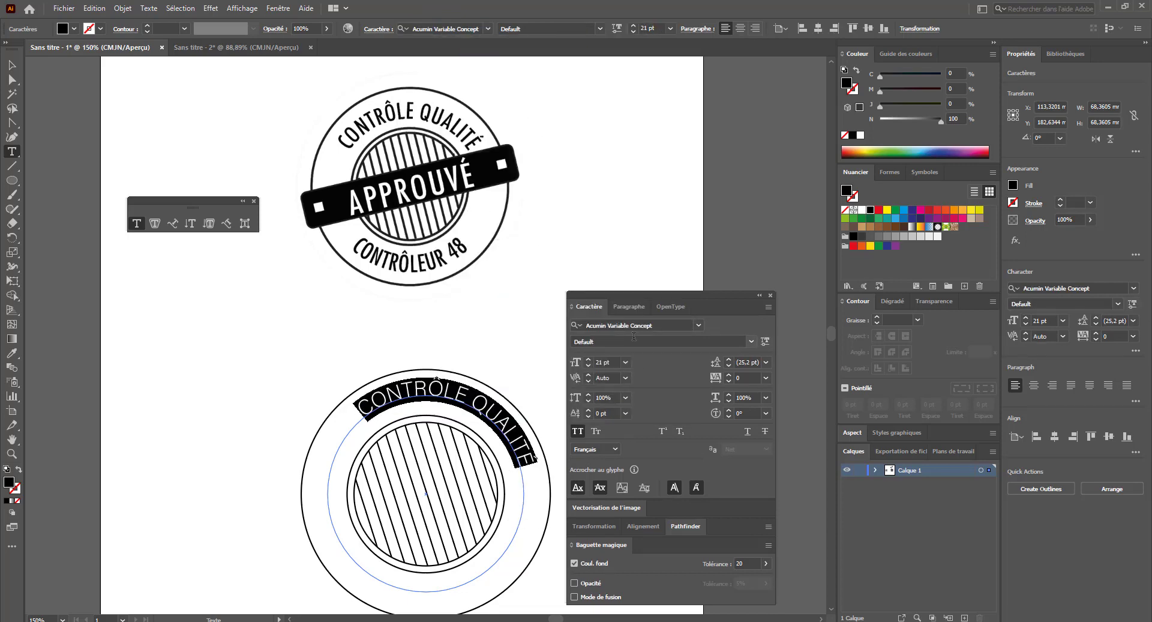
left_click(666, 325)
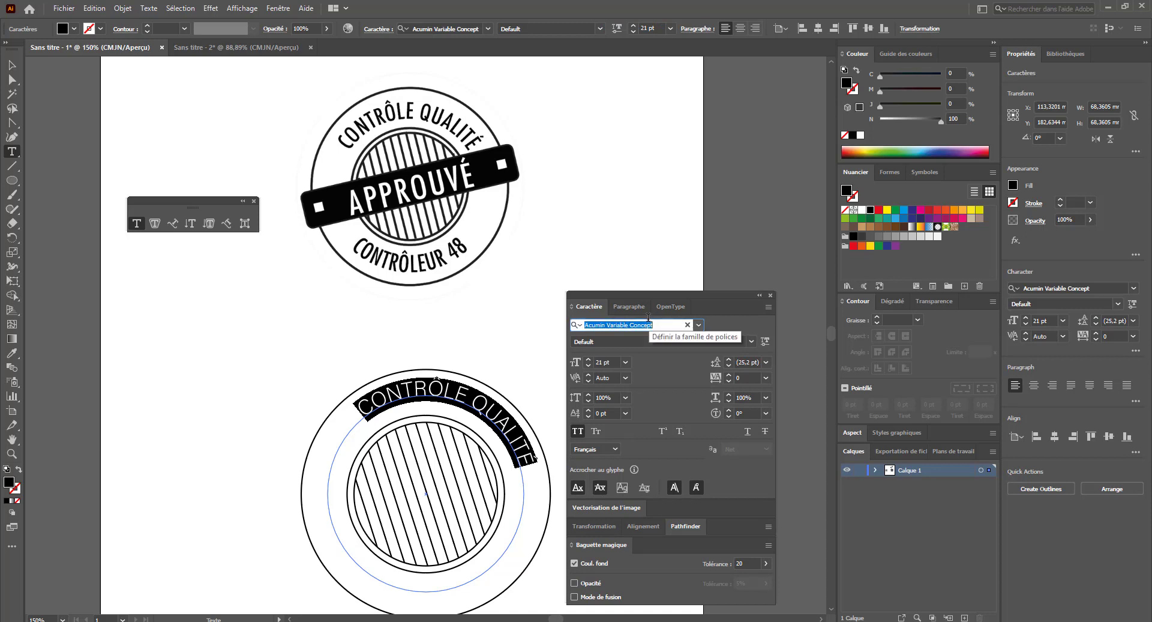
type("Signika")
key("Down")
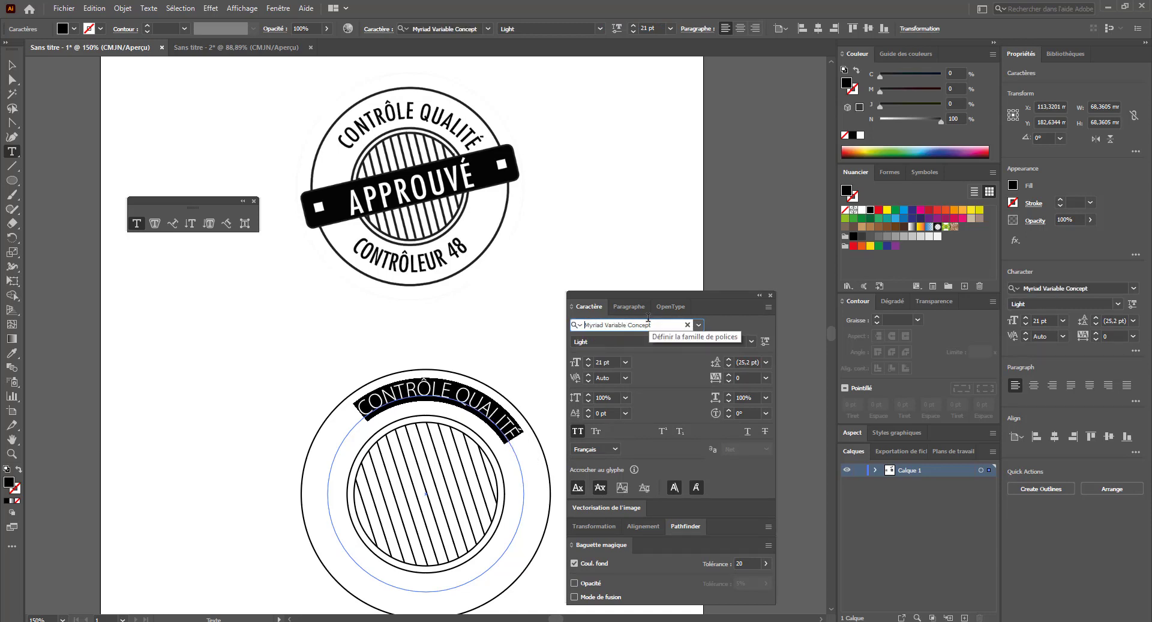
key("Up")
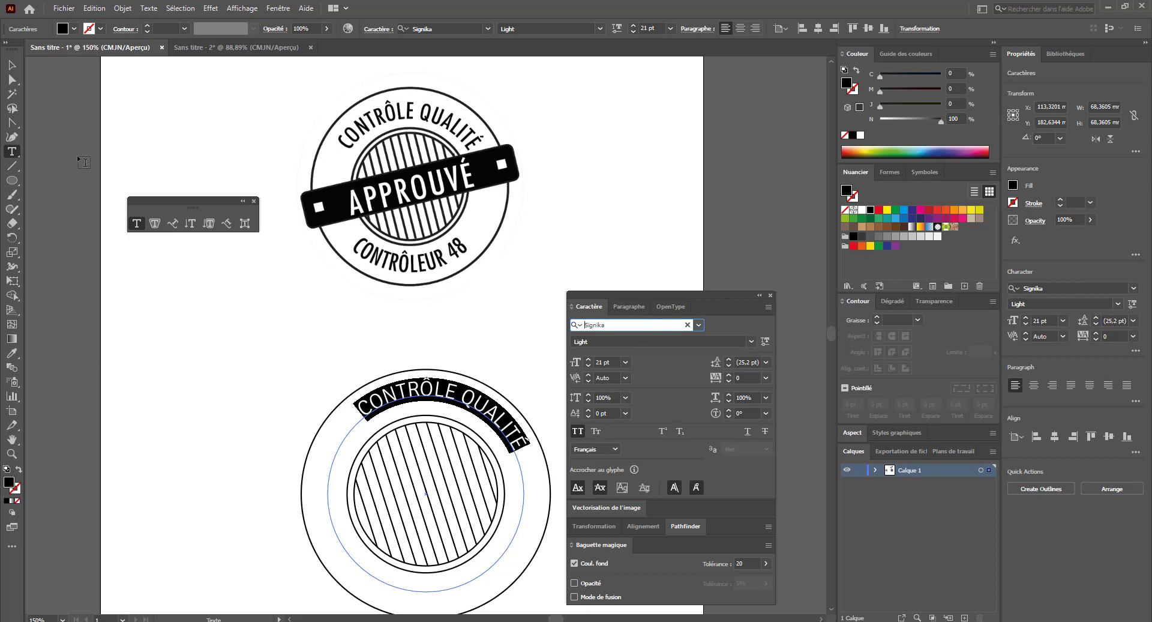
- Slide the "CONTRÔLE QUALITÉ" text counterclockwise along its circular path so it starts farther down the left side
left_click(12, 67)
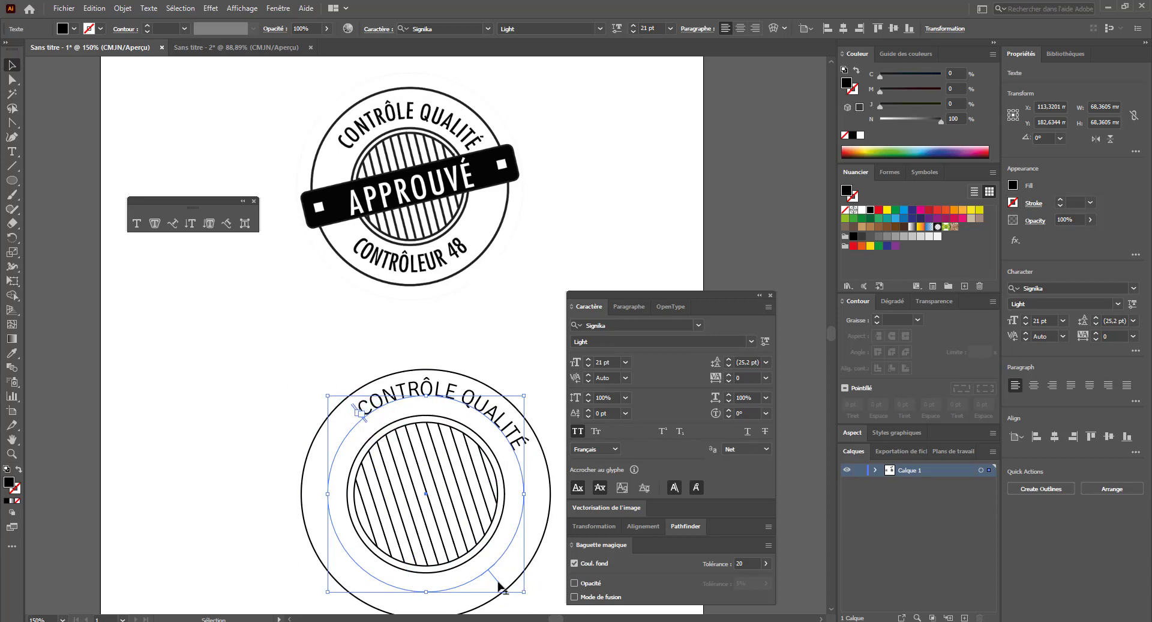
left_click_drag(501, 586, 333, 436)
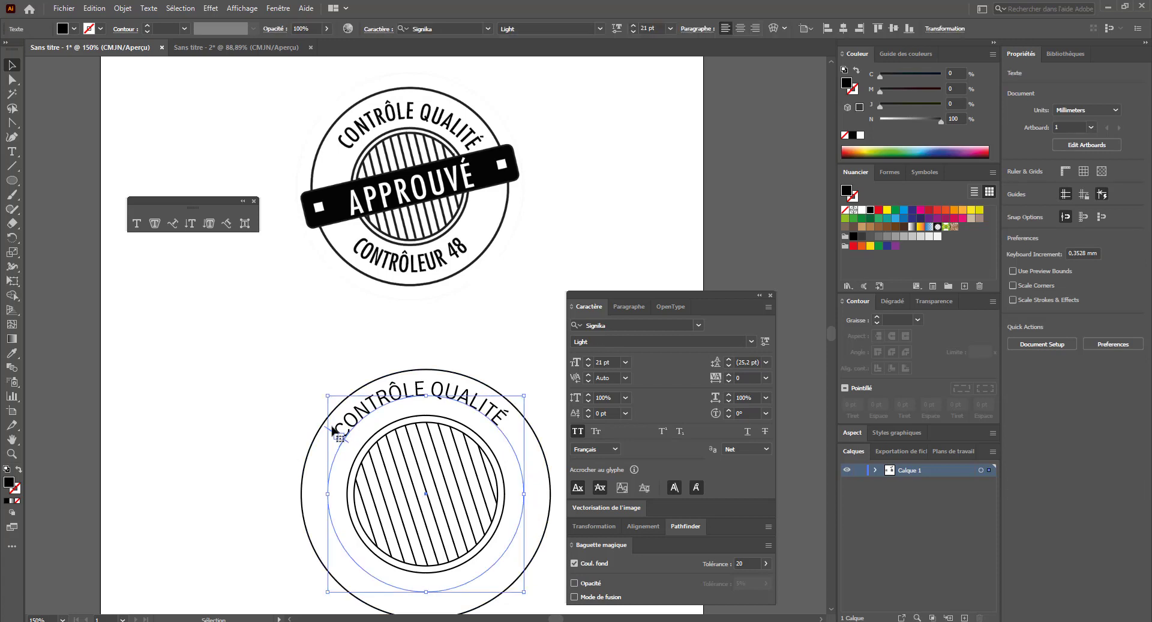
left_click_drag(325, 428, 314, 446)
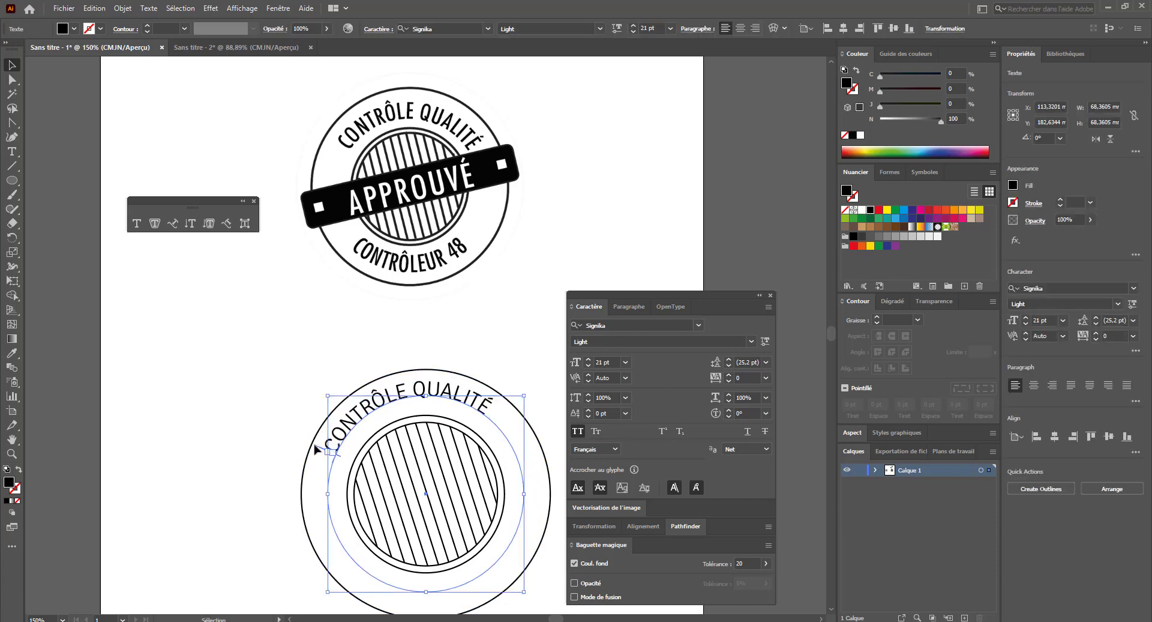
- Set the font style of the curved "CONTRÔLE QUALITÉ" text to Medium and deselect it
left_click(751, 341)
left_click(683, 374)
left_click(435, 334)
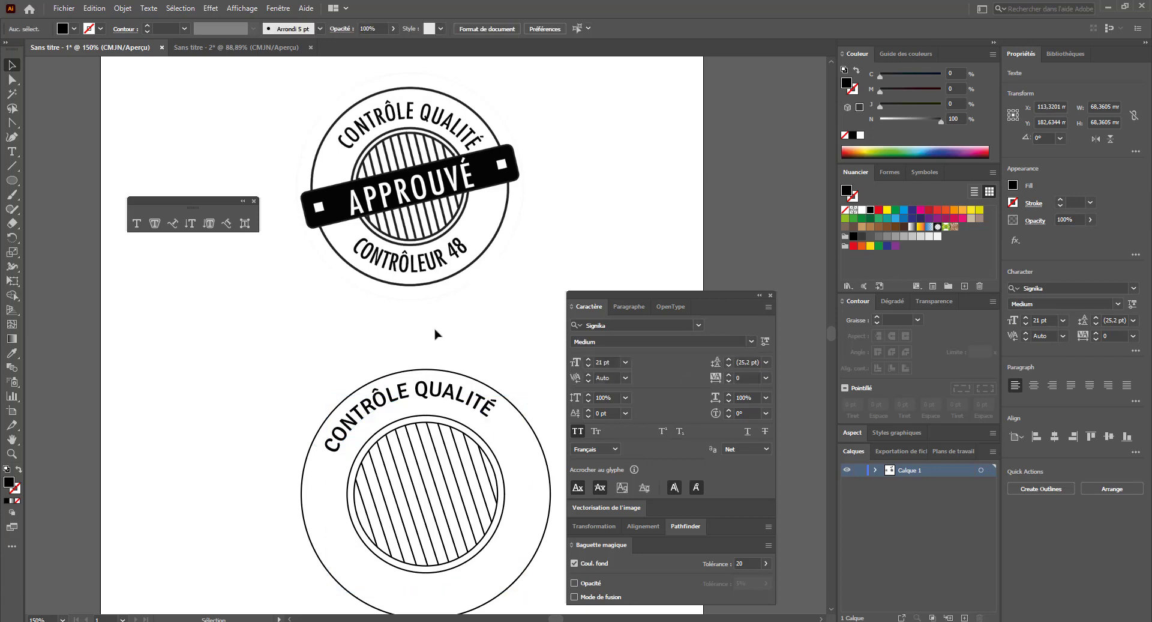
- Shrink the curved text with its circular path around its centre to about 62.1 mm in diameter
left_click(499, 398)
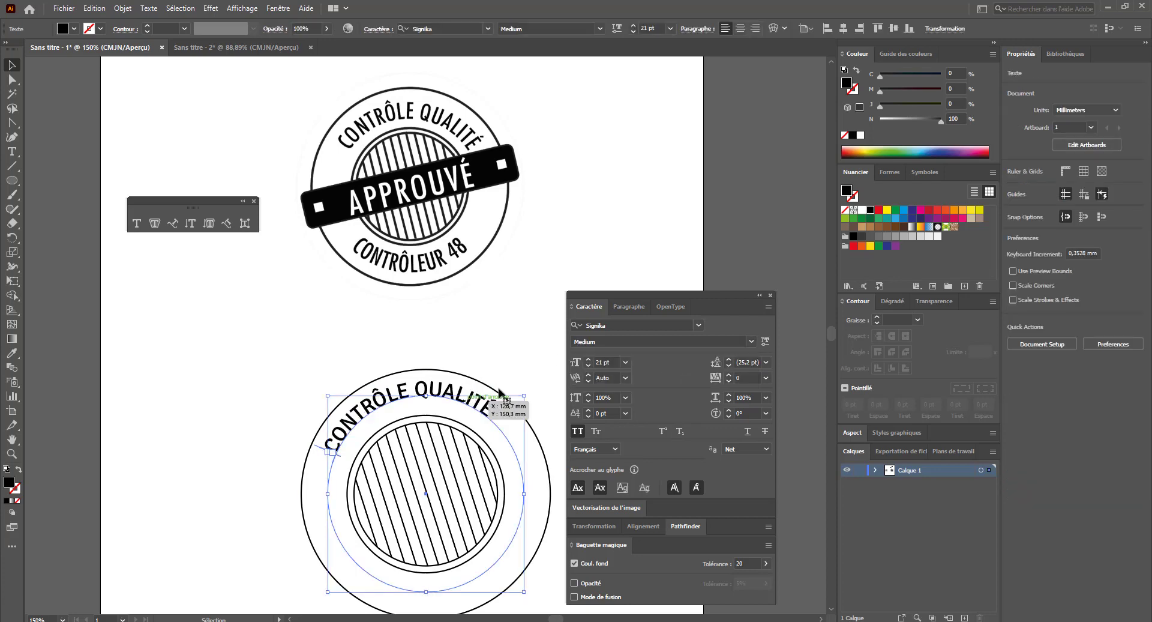
left_click_drag(526, 397, 515, 404)
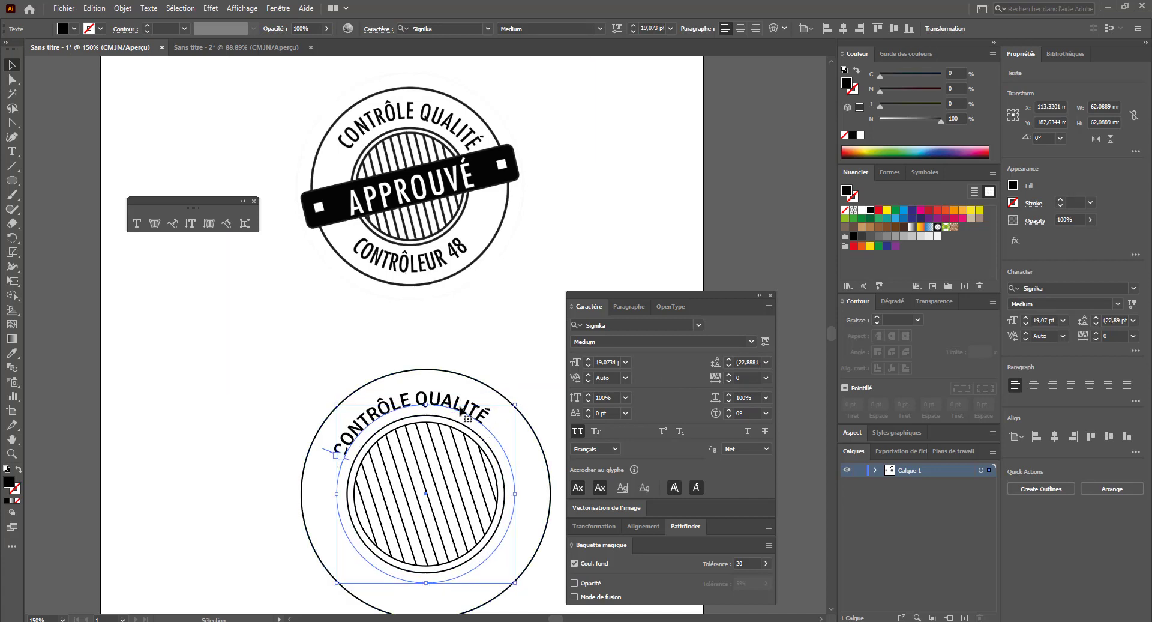
key("a")
key("v")
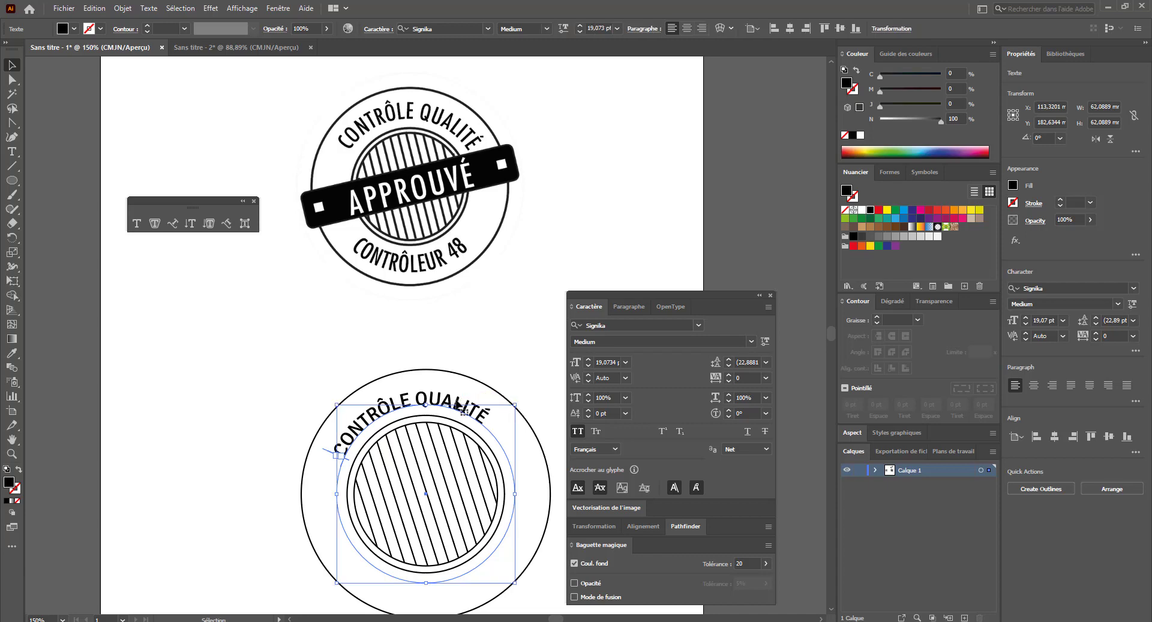
- Copy the curved text, paste it in front, and rotate the copy about 183° so it sits along the lower arc
left_click(101, 11)
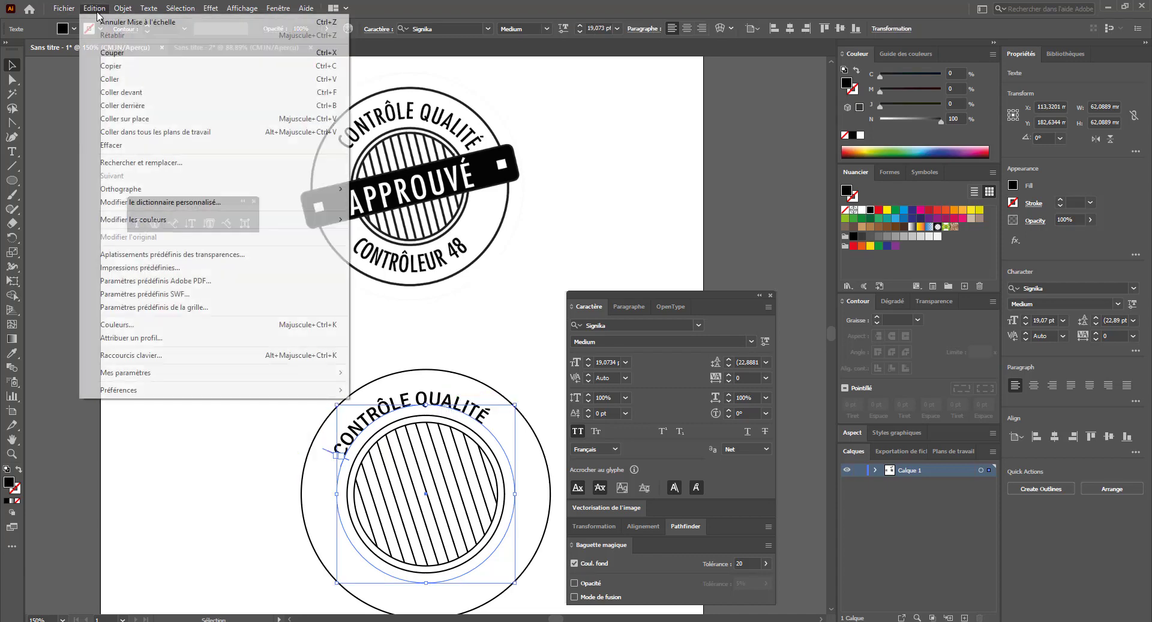
left_click(120, 66)
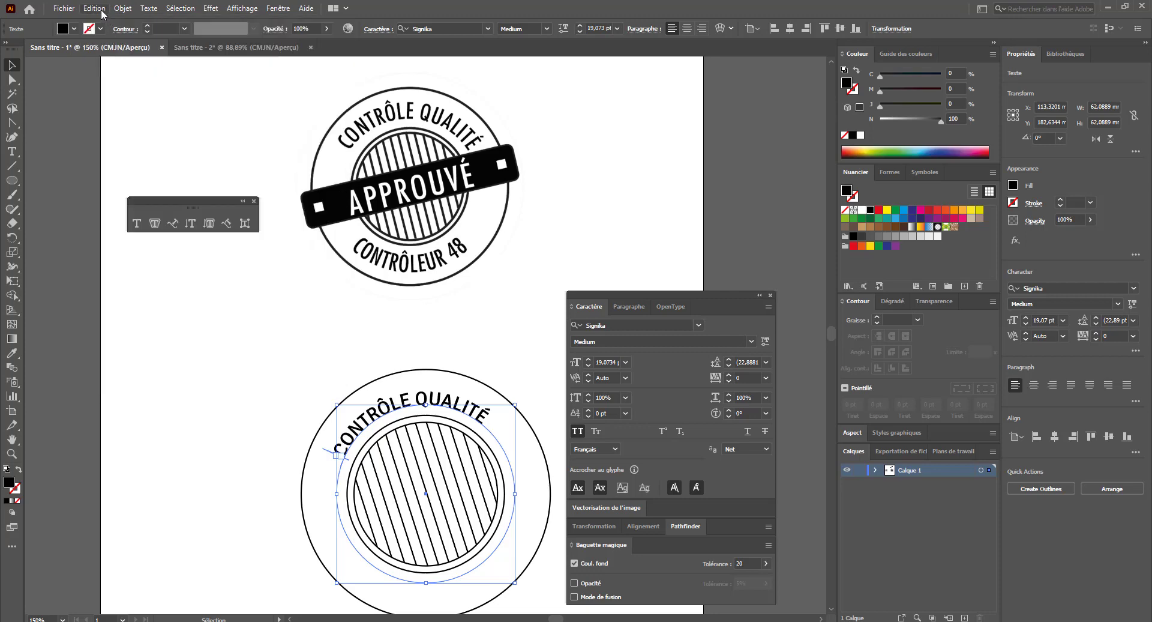
left_click(102, 8)
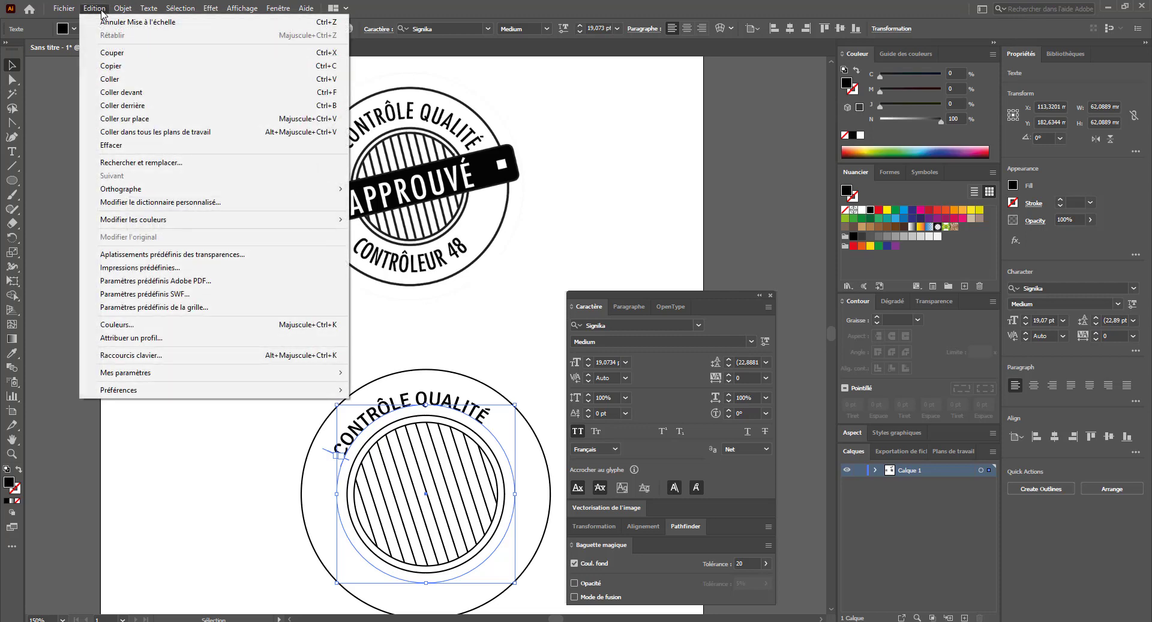
left_click(122, 94)
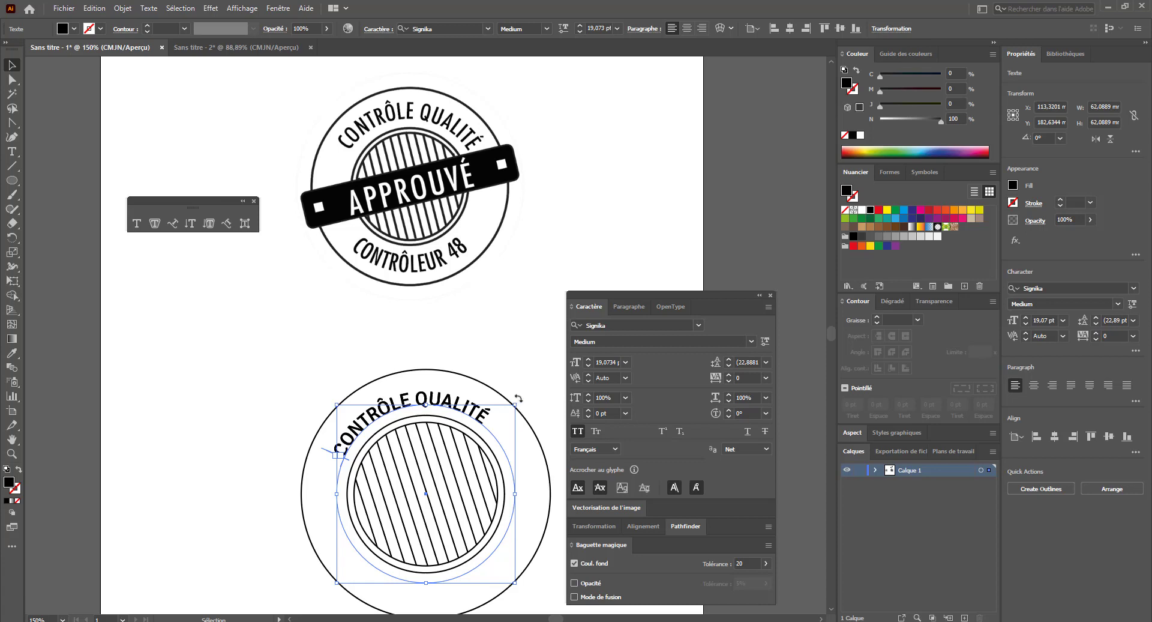
left_click_drag(520, 400, 273, 404)
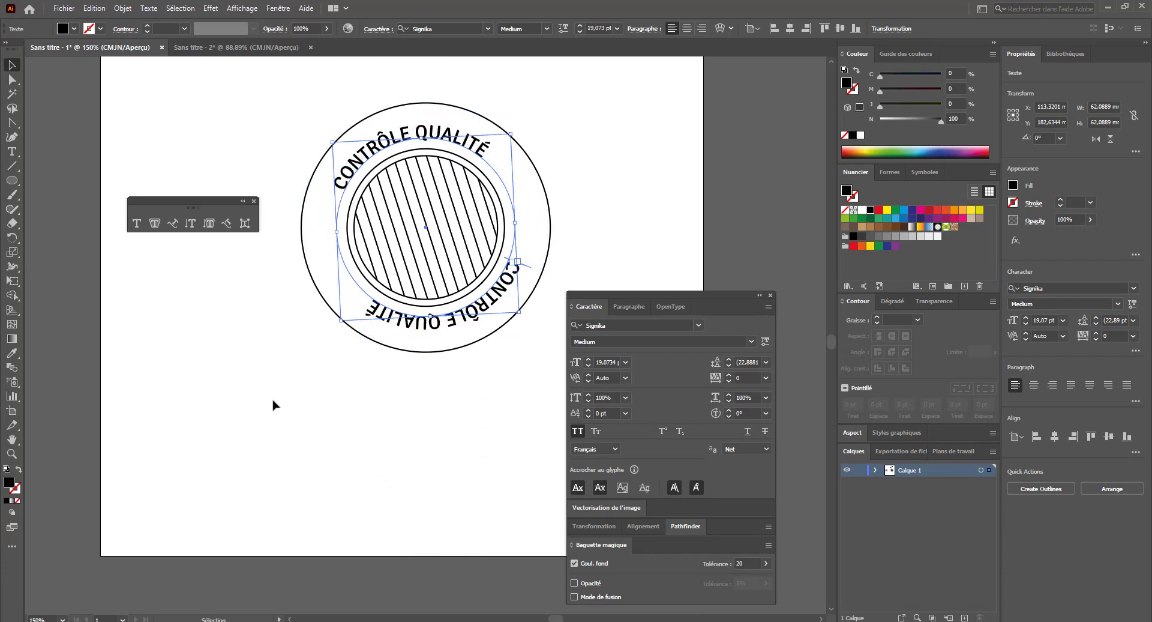
- Enlarge the lower text copy around its centre to about 71.5 mm and flip its text to the inside of the path
scroll(529, 208, "up", 5)
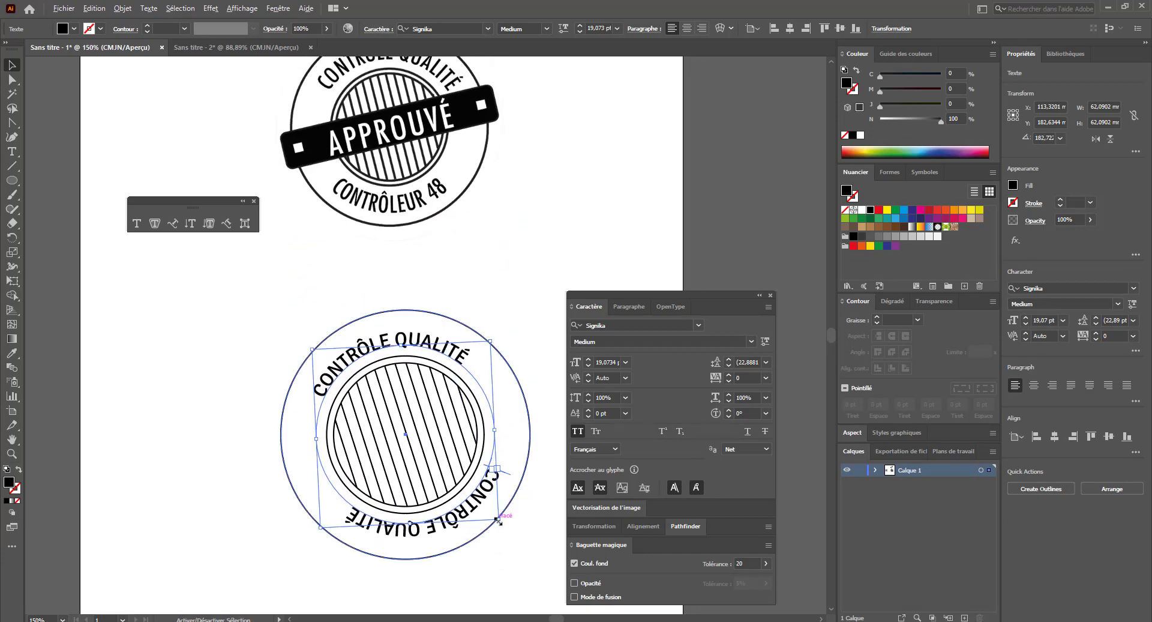
left_click_drag(498, 518, 517, 533)
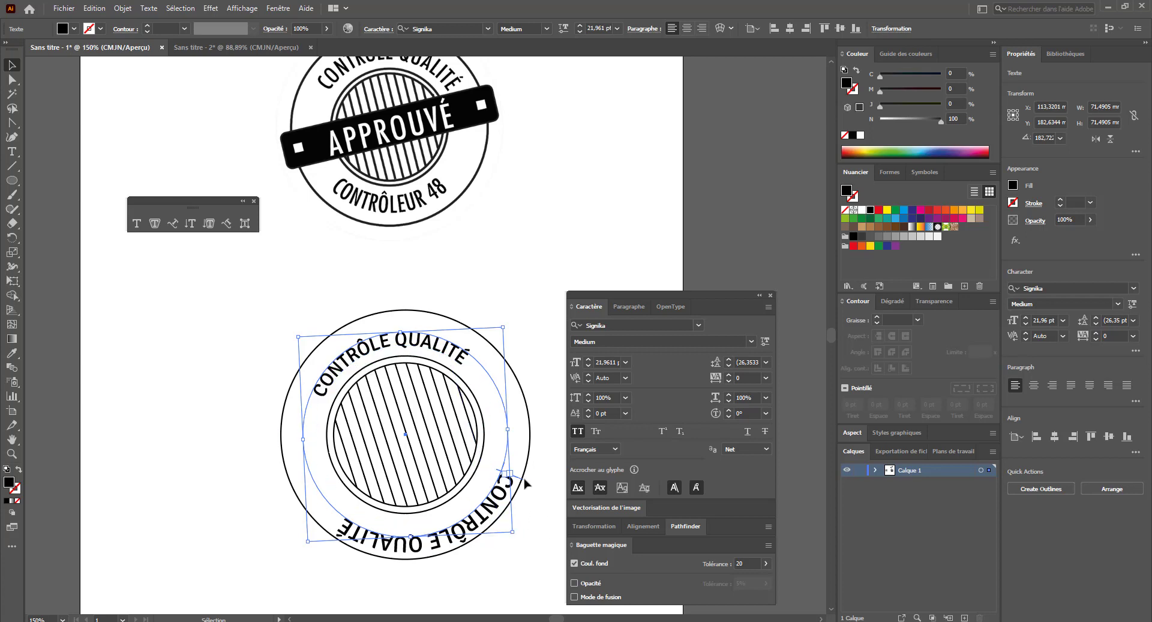
left_click_drag(525, 482, 369, 472)
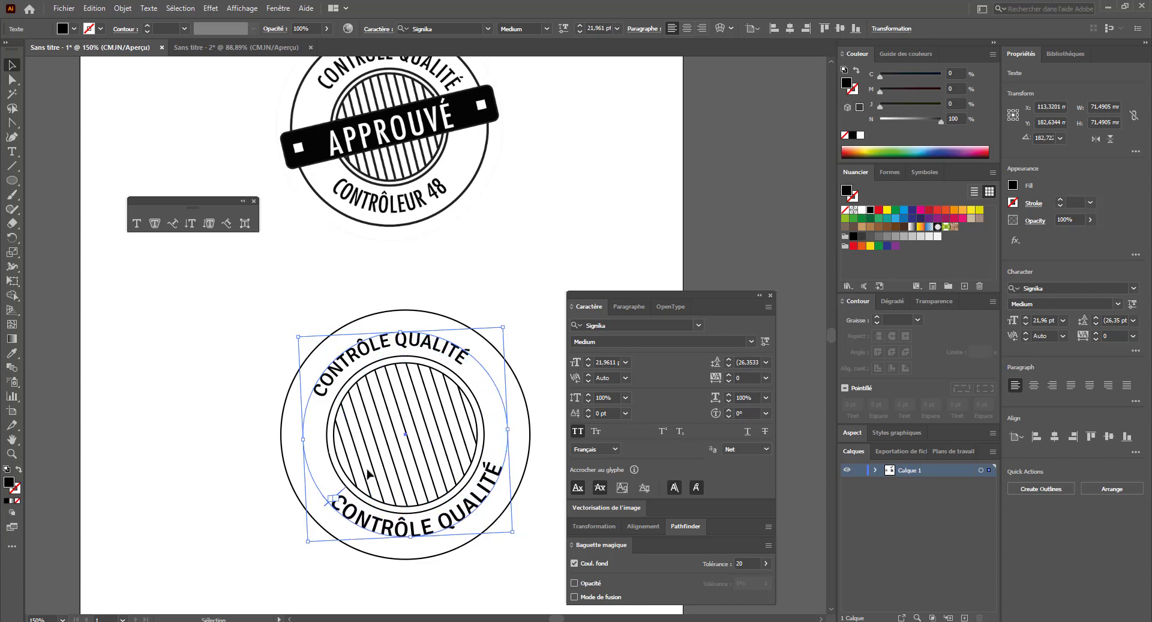
- Change the wording of the lower curved text to "CONTRÔLEUR 48"
double_click(433, 529)
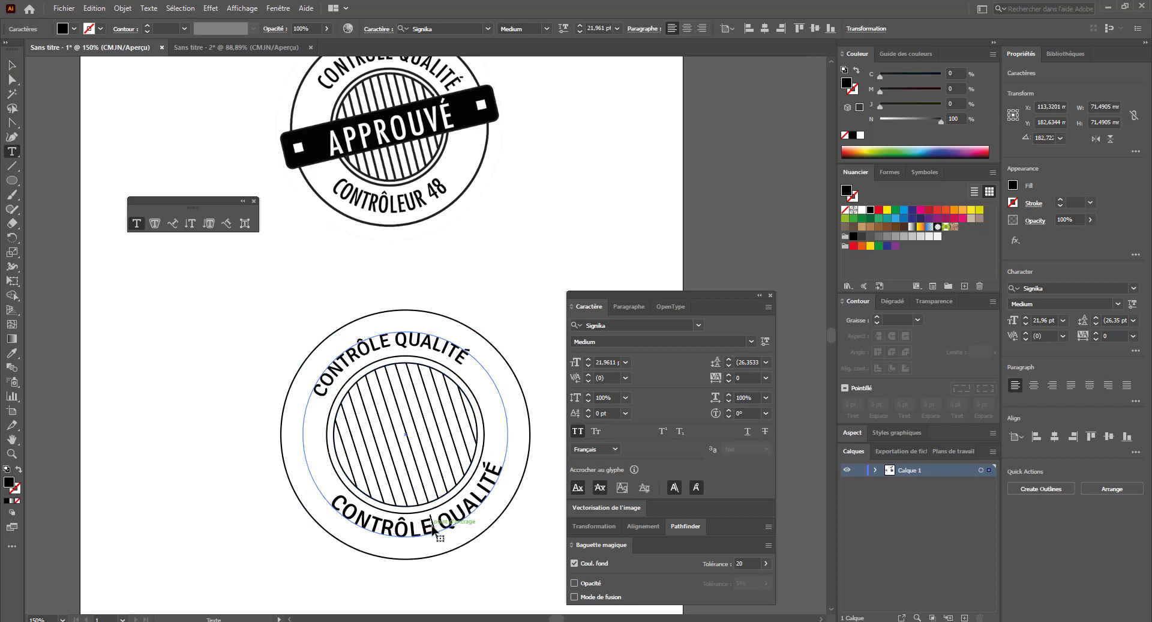
left_click_drag(434, 523, 532, 444)
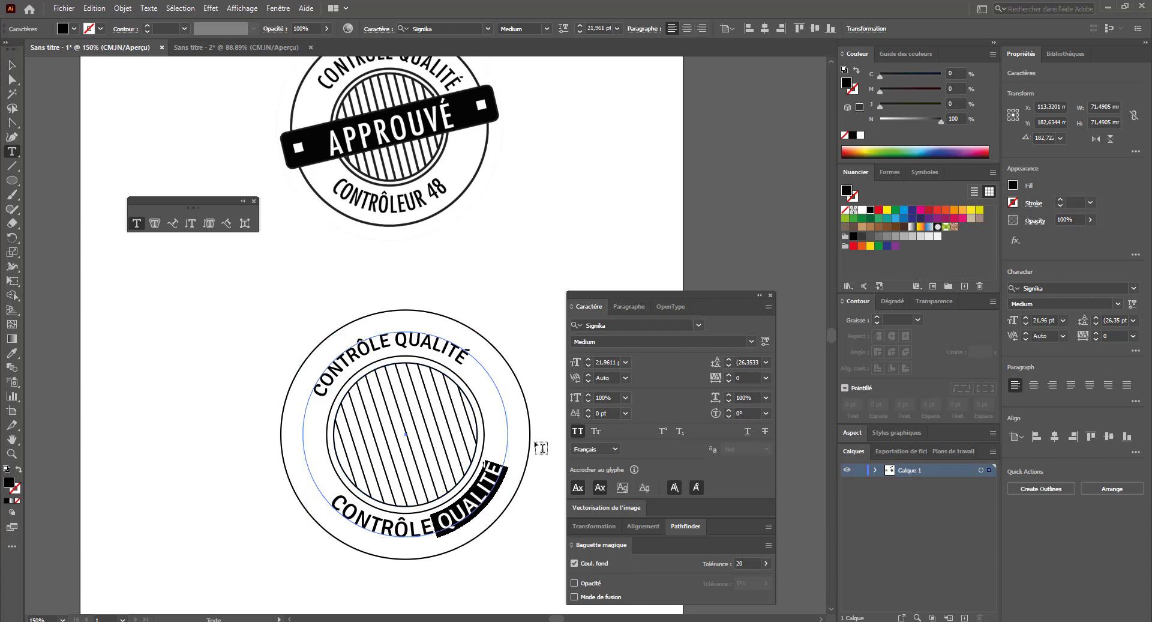
type("UR")
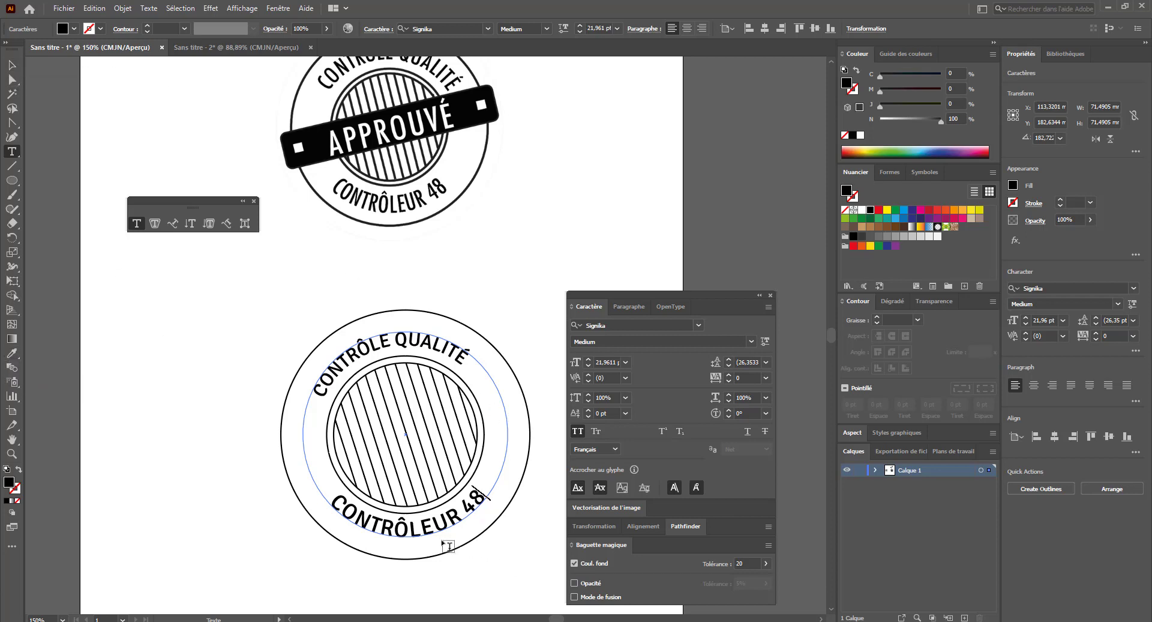
- Match the formatting of "CONTRÔLEUR 48" to the upper curved text with the Eyedropper tool, then deselect it
triple_click(429, 527)
left_click(12, 353)
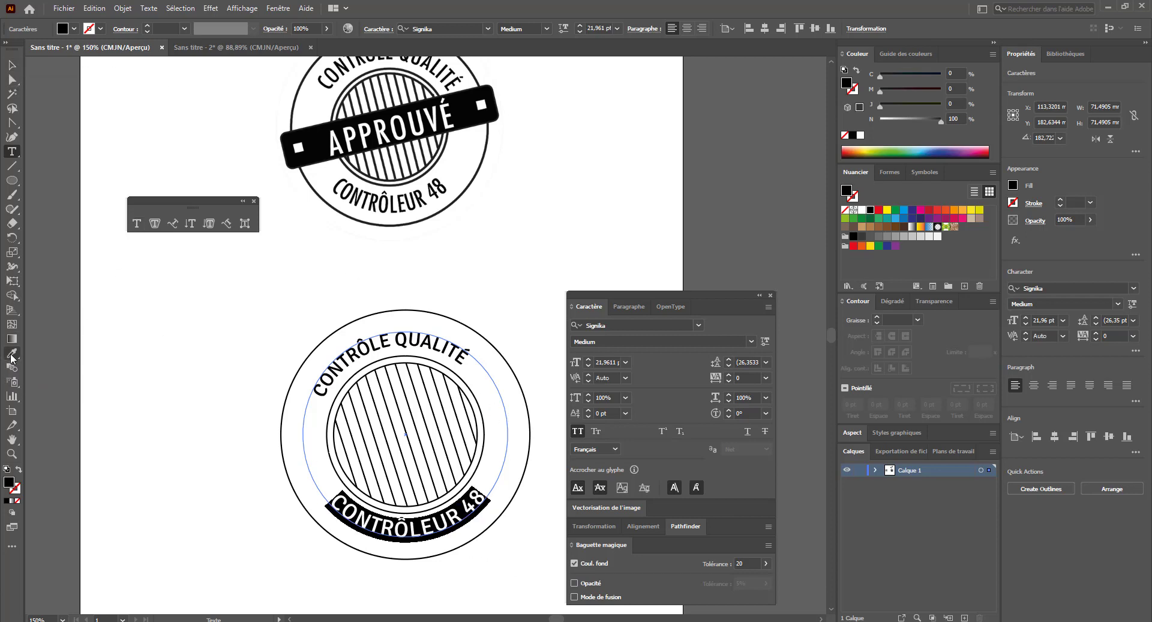
left_click(358, 345)
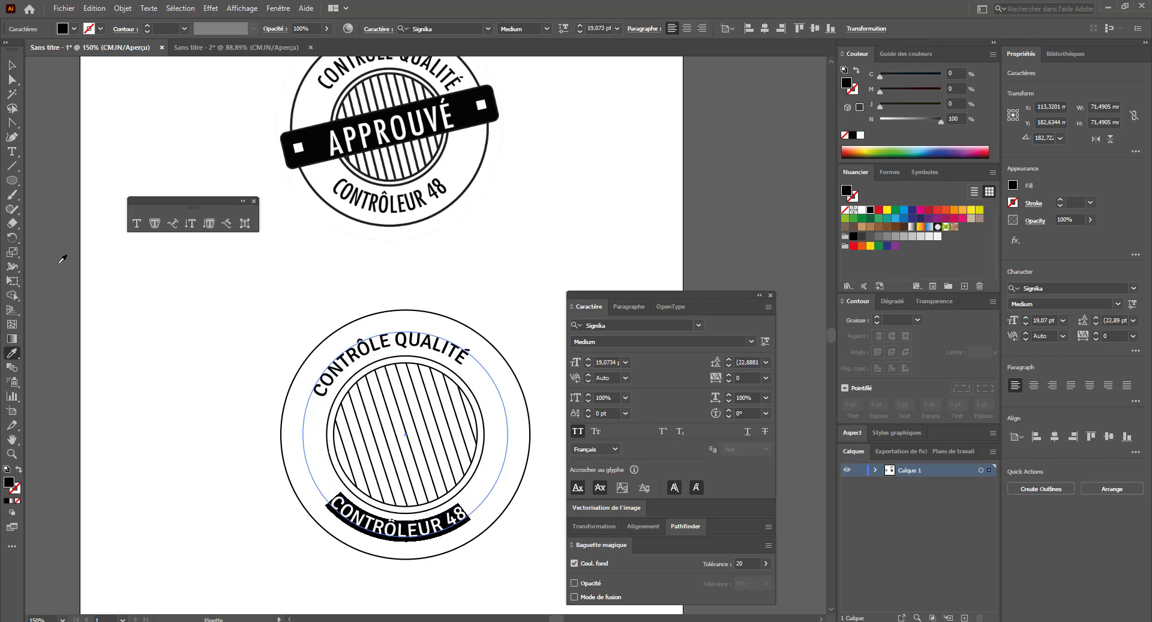
left_click(12, 64)
left_click(154, 390)
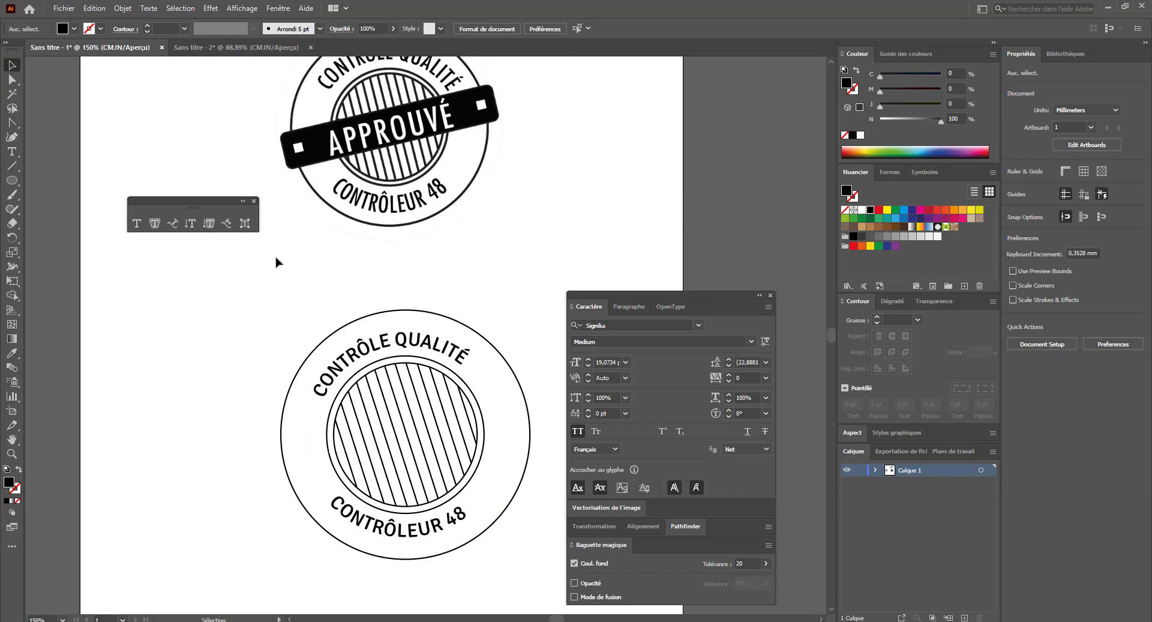
- Draw a black rounded rectangle banner wider than the stamp across its middle and tilt it slightly counterclockwise
left_click_drag(18, 183, 60, 194)
mouse_move(246, 450)
left_mouse_down()
mouse_move(570, 481)
mouse_move(541, 497)
mouse_move(514, 497)
mouse_move(498, 452)
mouse_move(478, 438)
mouse_move(481, 453)
mouse_move(542, 441)
mouse_move(538, 407)
mouse_move(557, 401)
left_mouse_up()
key("v")
left_click_drag(277, 470, 264, 473)
- Increase the upper "CONTRÔLE QUALITÉ" text to 25 pt and slide it counterclockwise along its path to clear the banner
left_click(369, 361)
left_click(367, 357)
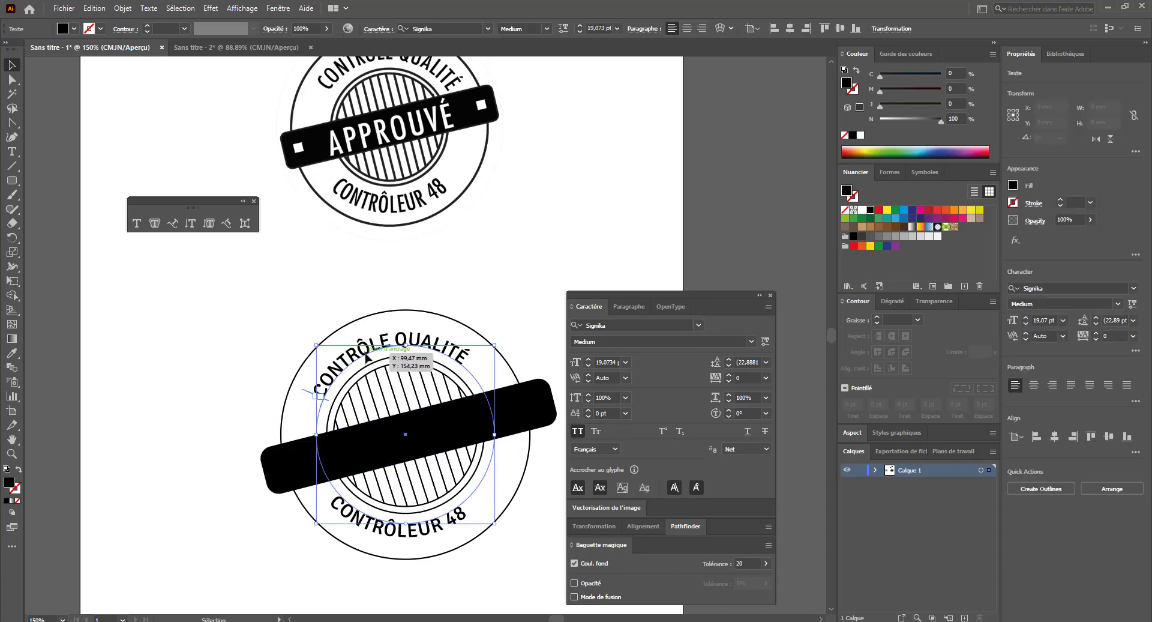
left_click(589, 359)
left_click(589, 360)
left_click(589, 359)
left_click(589, 359)
left_click(588, 359)
left_click(589, 360)
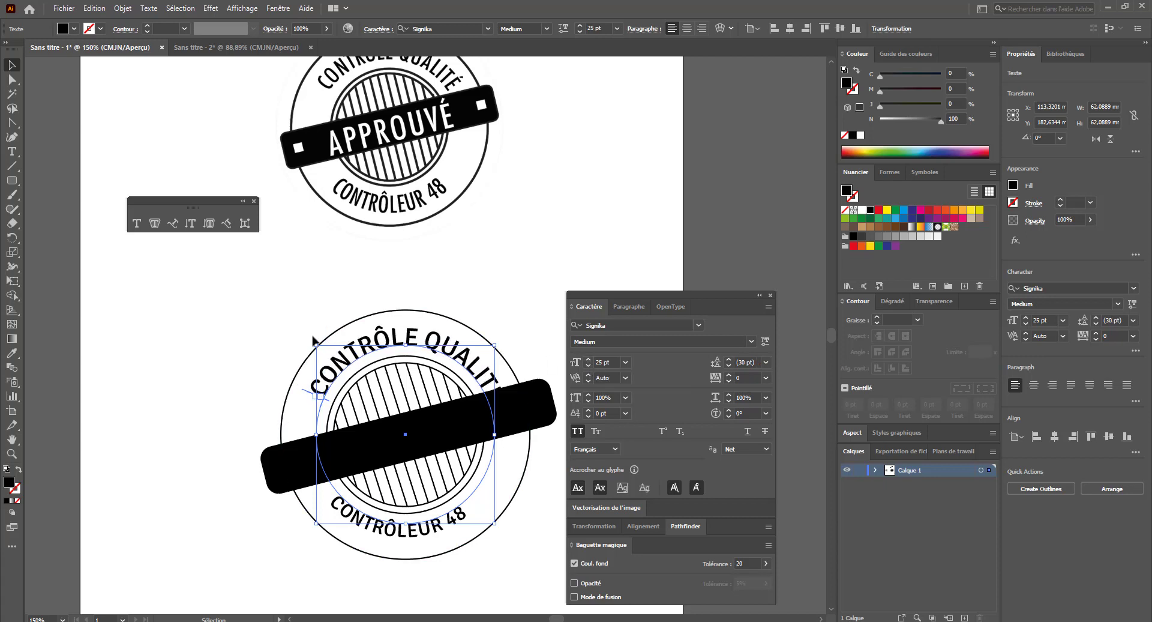
left_click_drag(306, 393, 290, 424)
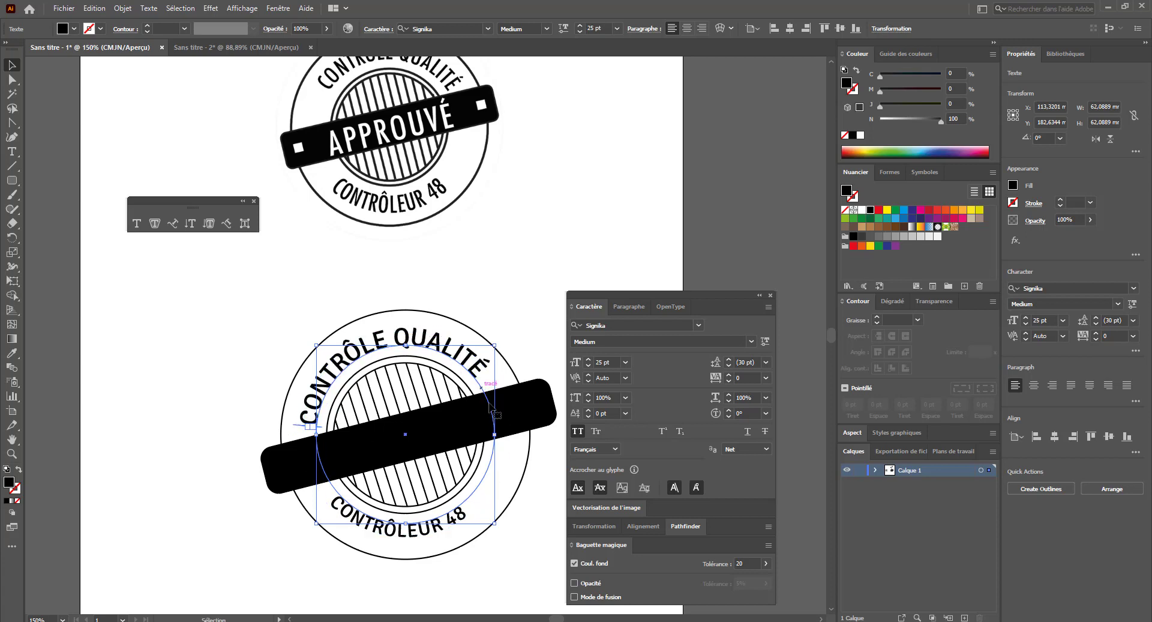
- Rotate the "CONTRÔLEUR 48" text path slightly counterclockwise and copy the upper text's 25 pt formatting onto it with the Eyedropper tool
left_click(459, 518)
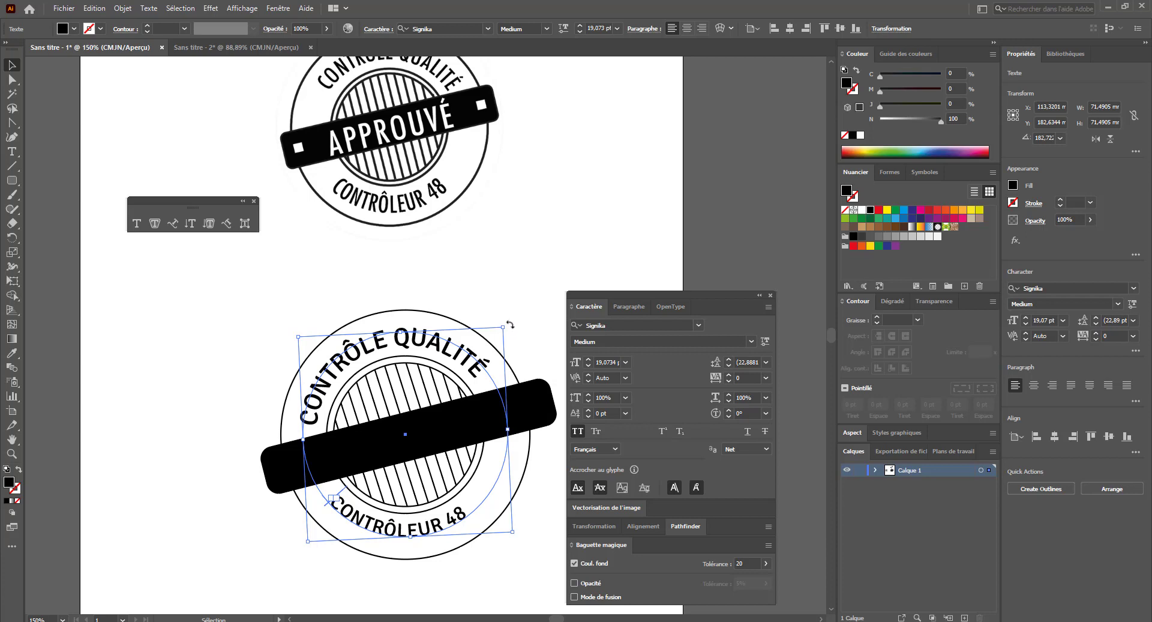
left_click_drag(506, 321, 498, 314)
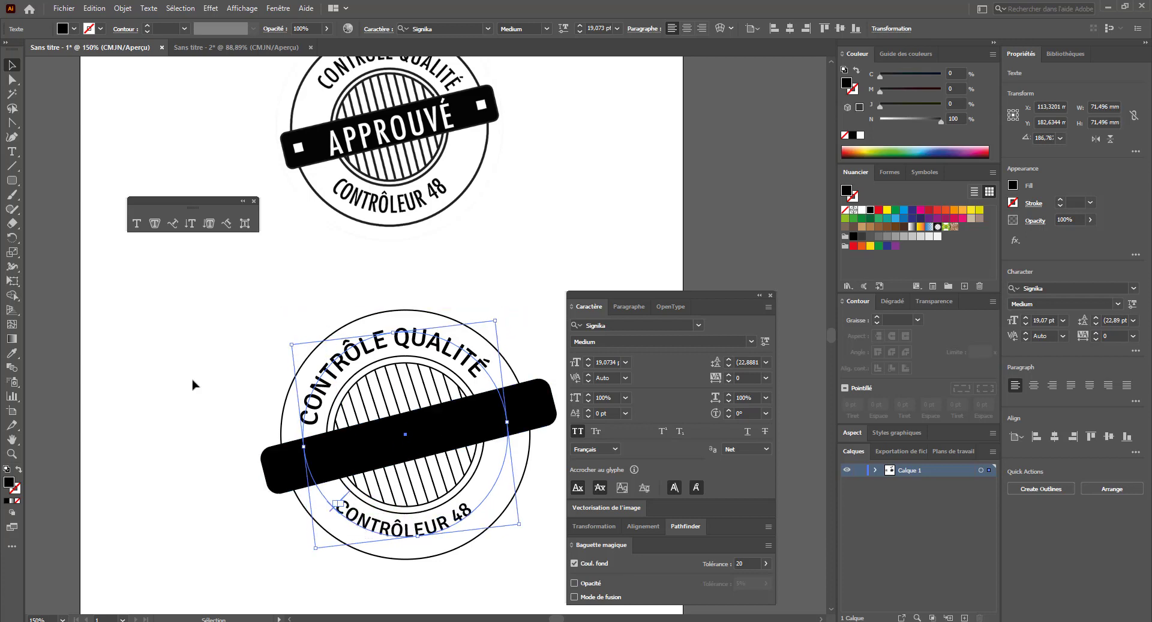
left_click(11, 356)
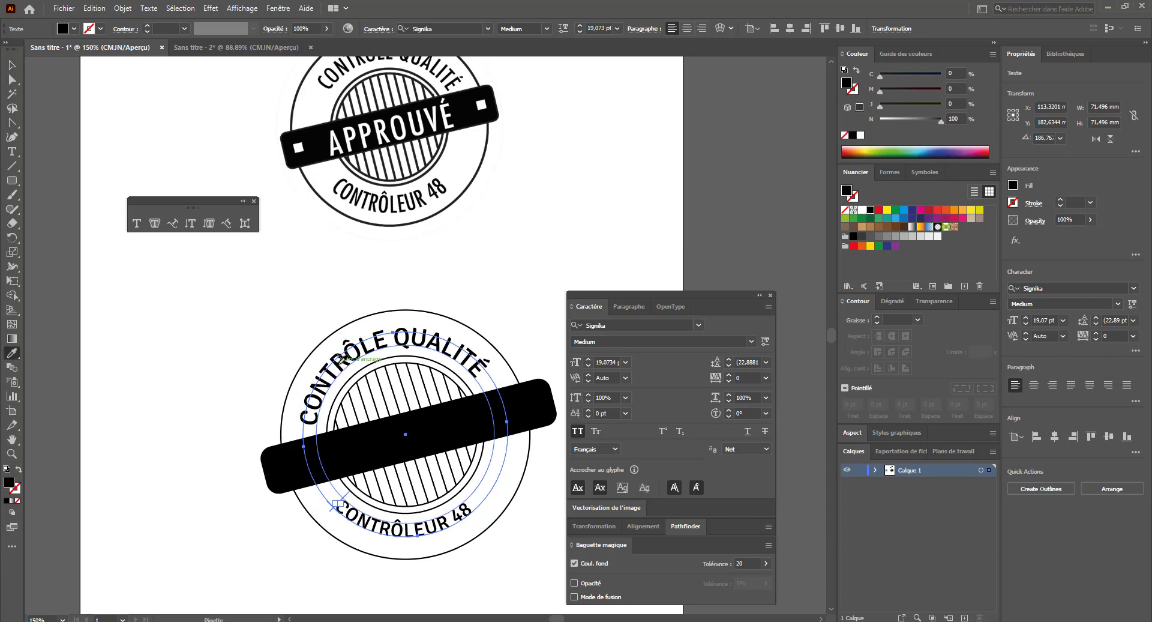
left_click(353, 354)
left_click(12, 65)
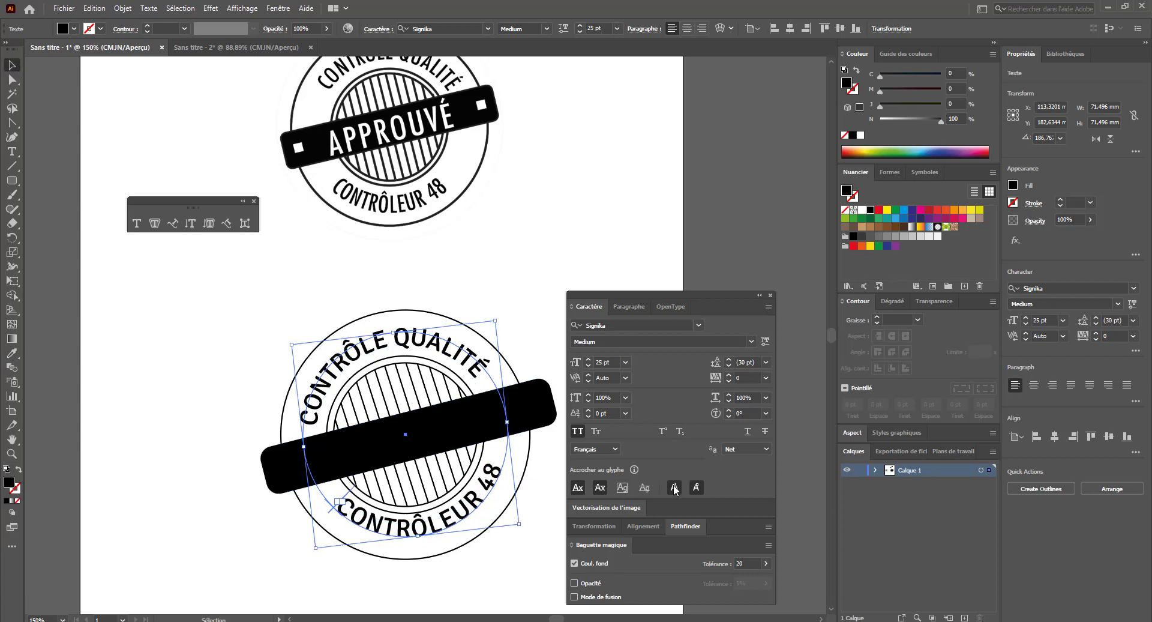
- Tighten the tracking of the lower curved text "CONTRÔLEUR 48" to -54 and deselect it
left_click(729, 381)
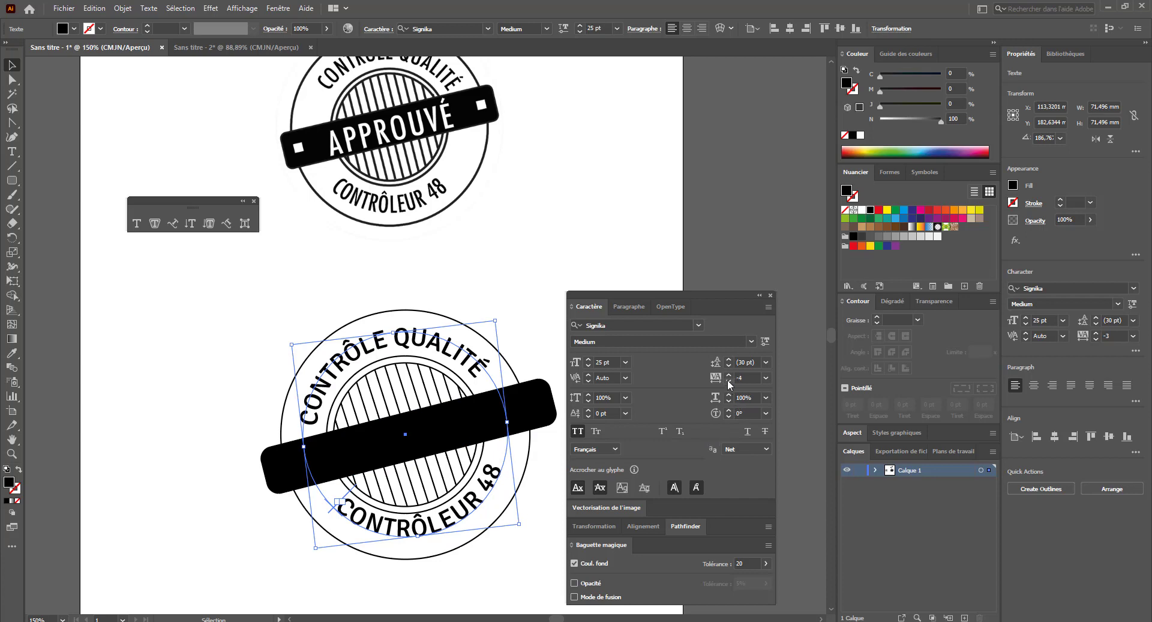
left_click(729, 381)
left_click(729, 381)
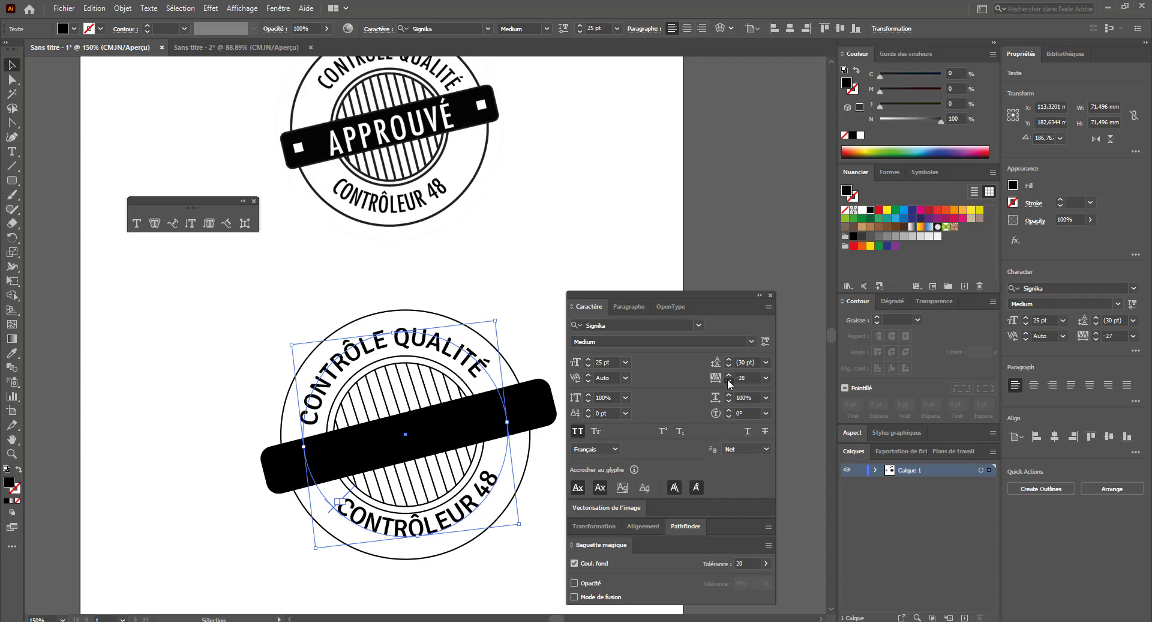
left_click(729, 381)
left_click(729, 381)
left_click(729, 381)
left_click(729, 381)
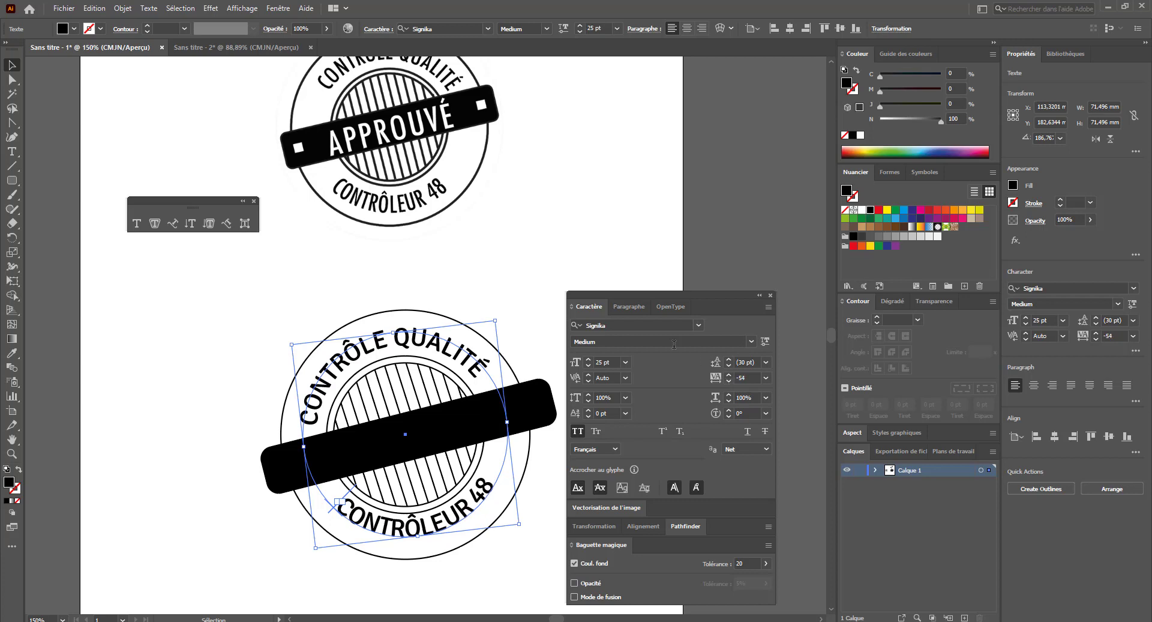
left_click(514, 279)
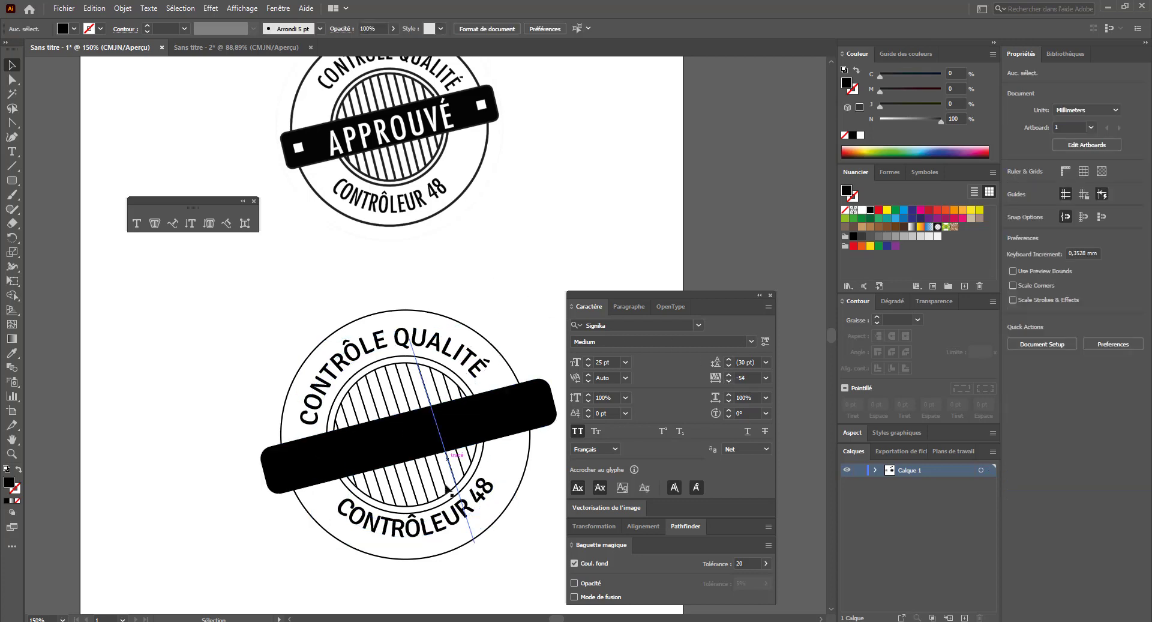
- Add the text "APPROUVE", move it onto the black banner and fill it with white
key("t")
left_click(172, 423)
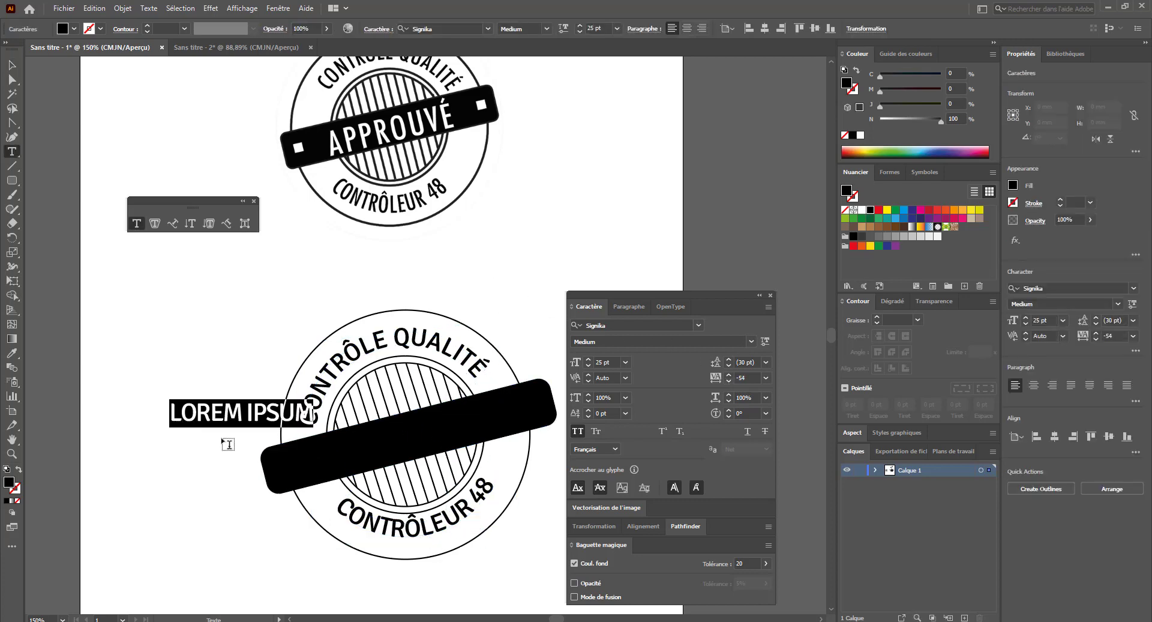
type("APP")
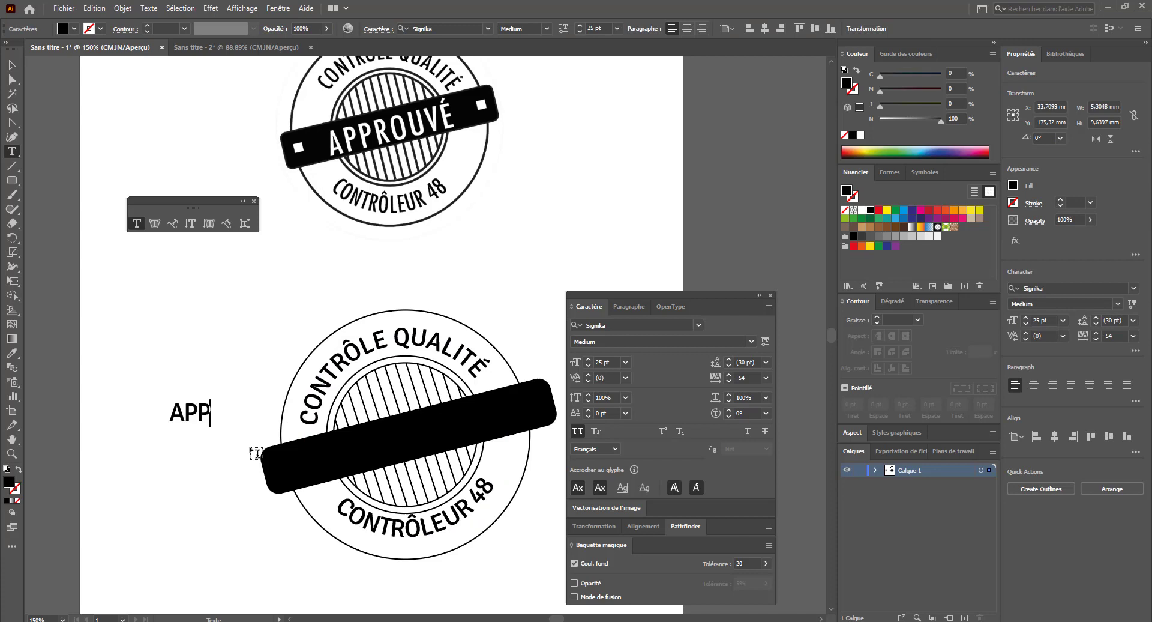
type("ROUVE")
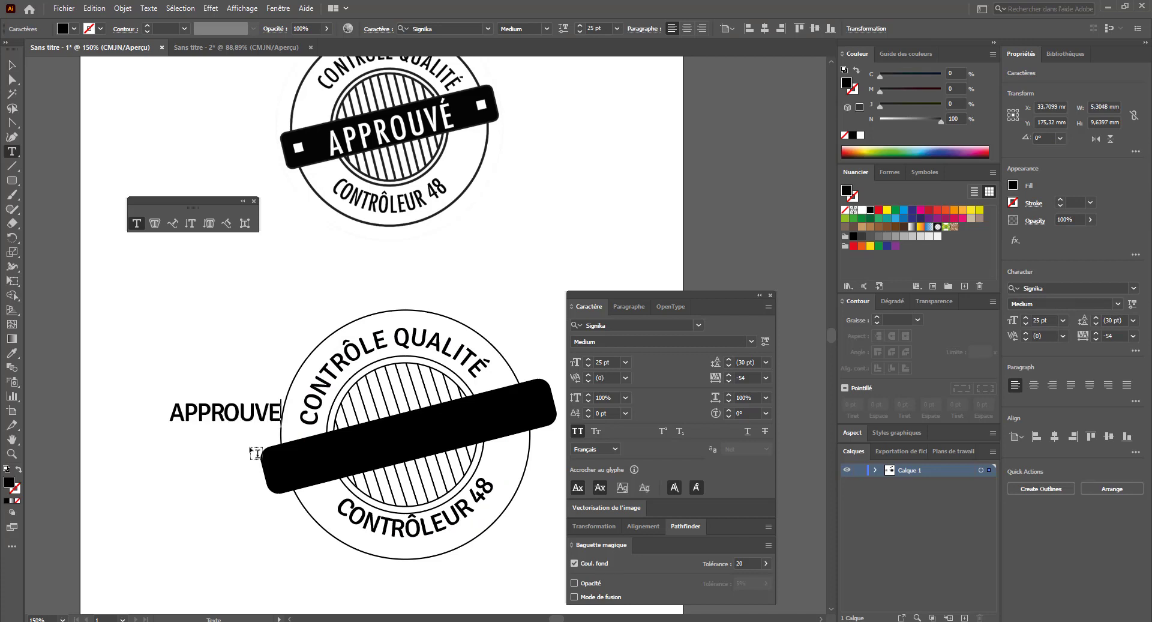
left_click(12, 64)
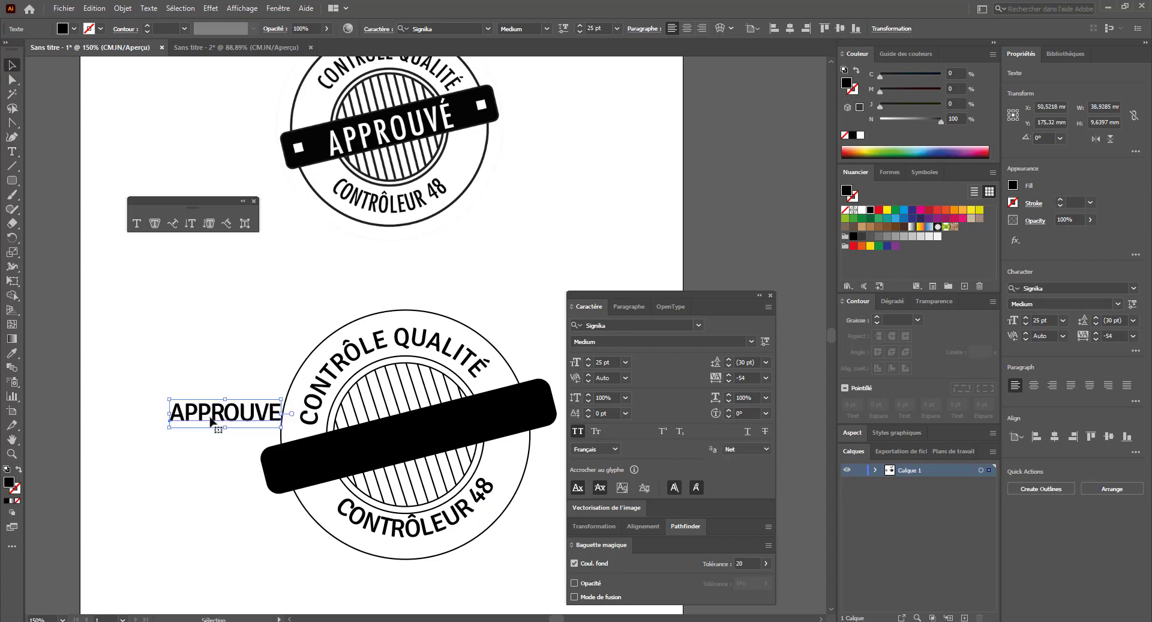
left_click_drag(214, 423, 378, 443)
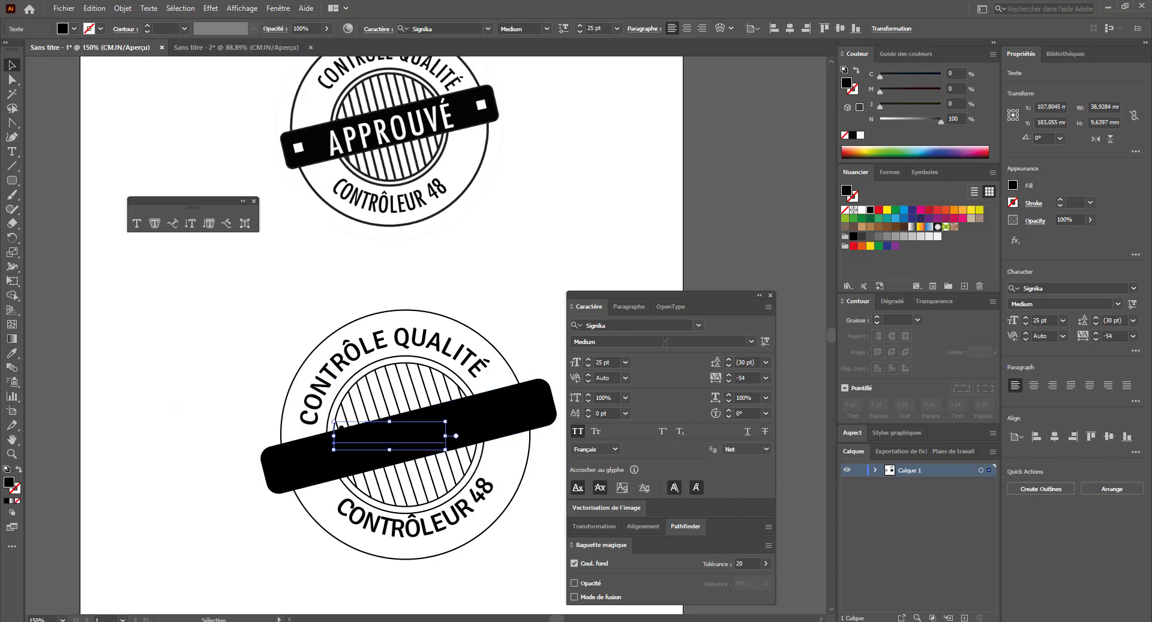
left_click(862, 209)
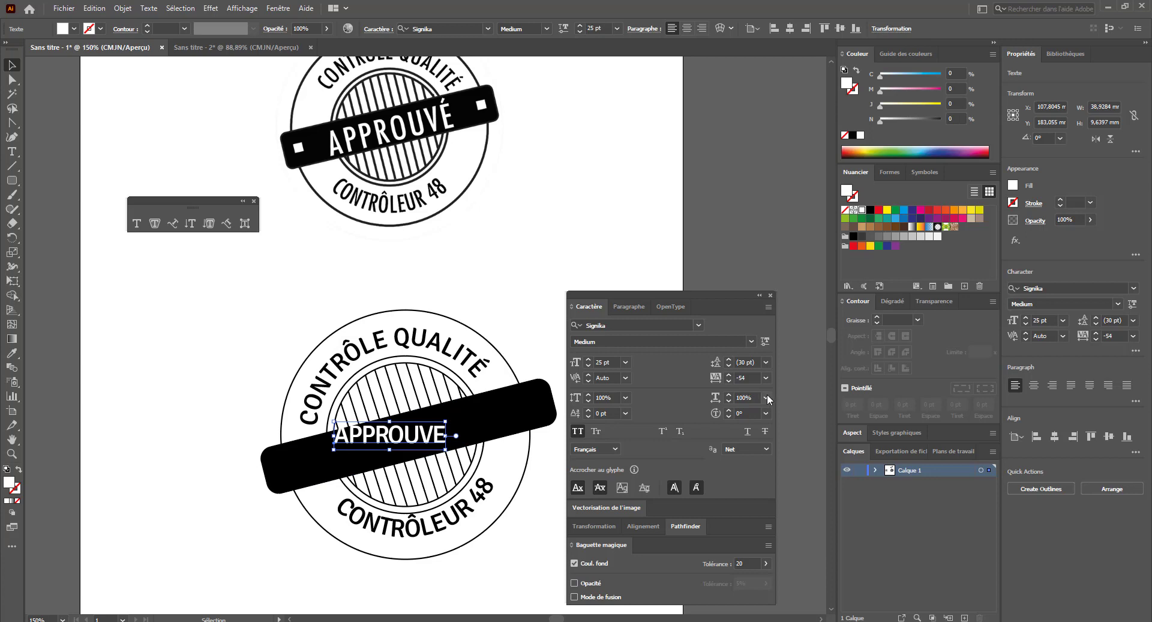
- Set the tracking of "APPROUVE" to 0, tilt it about 14° along the banner, enlarge it to about 36.8 pt and centre it
left_click(766, 377)
left_click(780, 472)
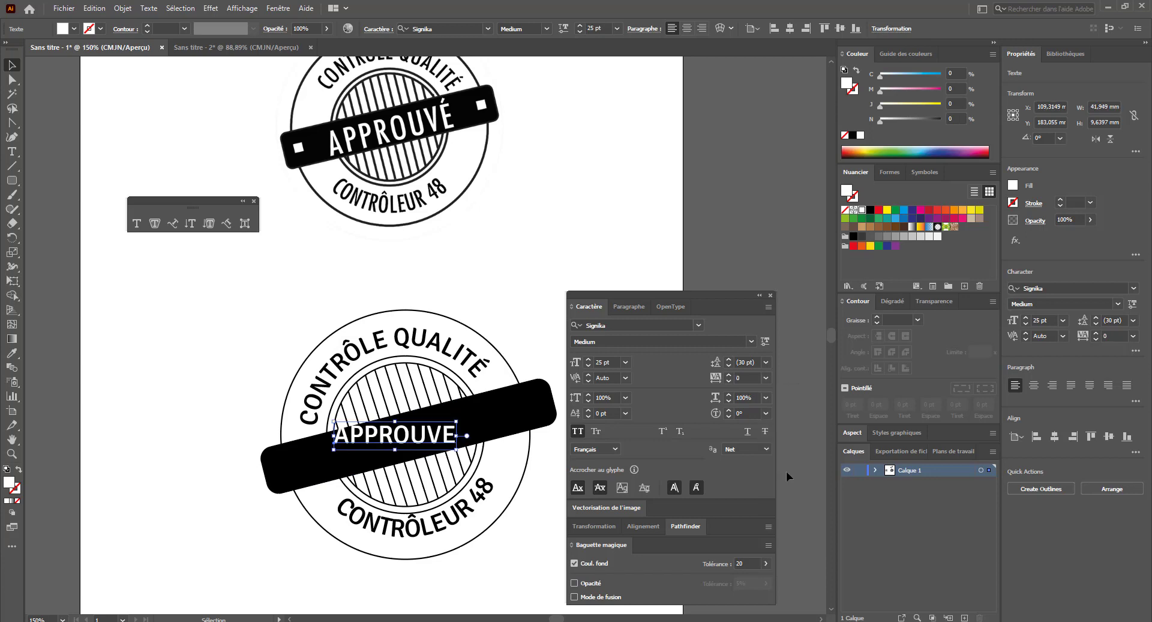
left_click_drag(461, 425, 467, 399)
left_click_drag(421, 424, 486, 403)
left_click_drag(447, 422, 450, 422)
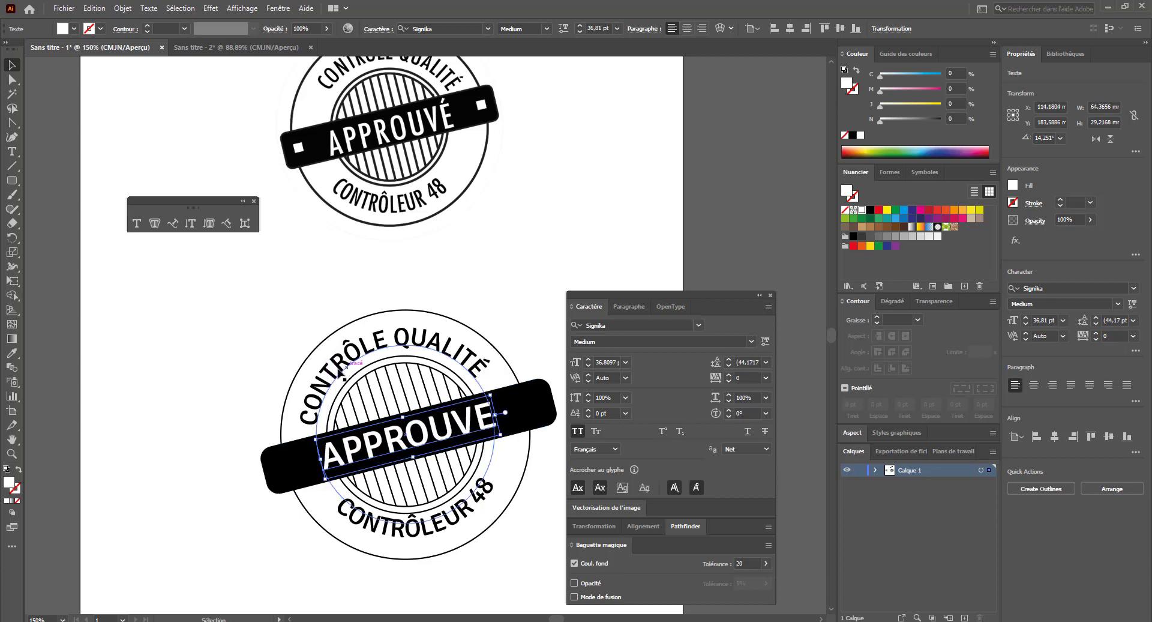
- Draw small white squares tilted with the banner, one at each end of it beside "APPROUVE"
left_click(9, 182)
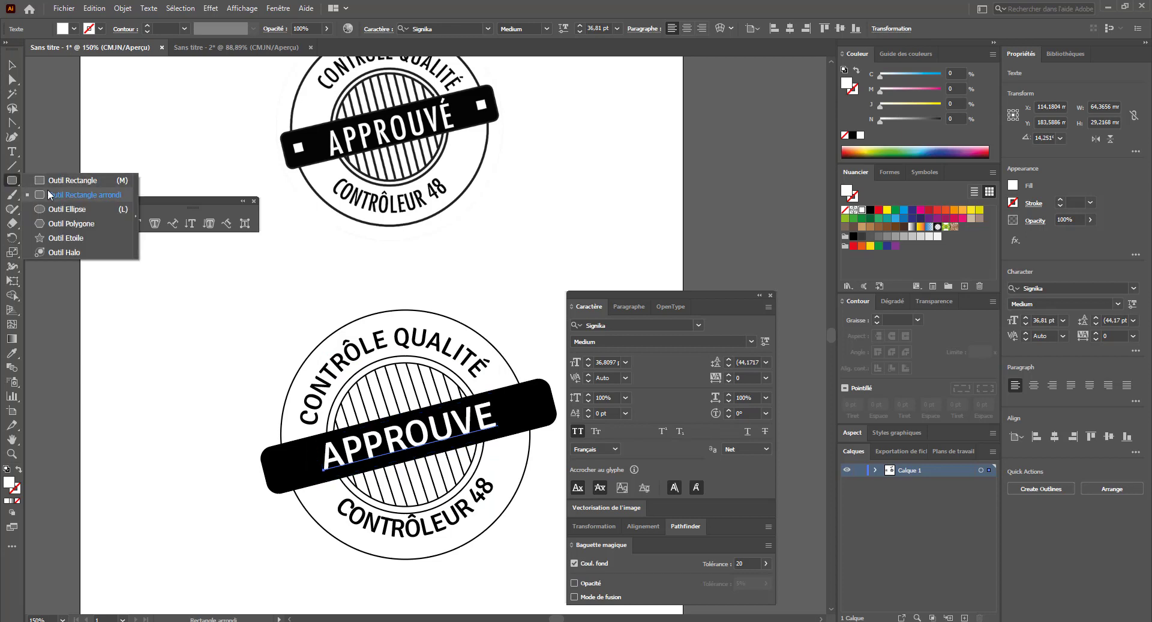
left_click(72, 181)
mouse_move(202, 467)
left_mouse_down()
mouse_move(225, 490)
mouse_move(230, 475)
mouse_move(300, 470)
mouse_move(306, 482)
mouse_move(297, 473)
mouse_move(528, 407)
mouse_move(296, 472)
left_mouse_up()
key("v")
left_click(288, 534)
key("super")
key("super")
left_click(275, 530)
key("ctrl+0")
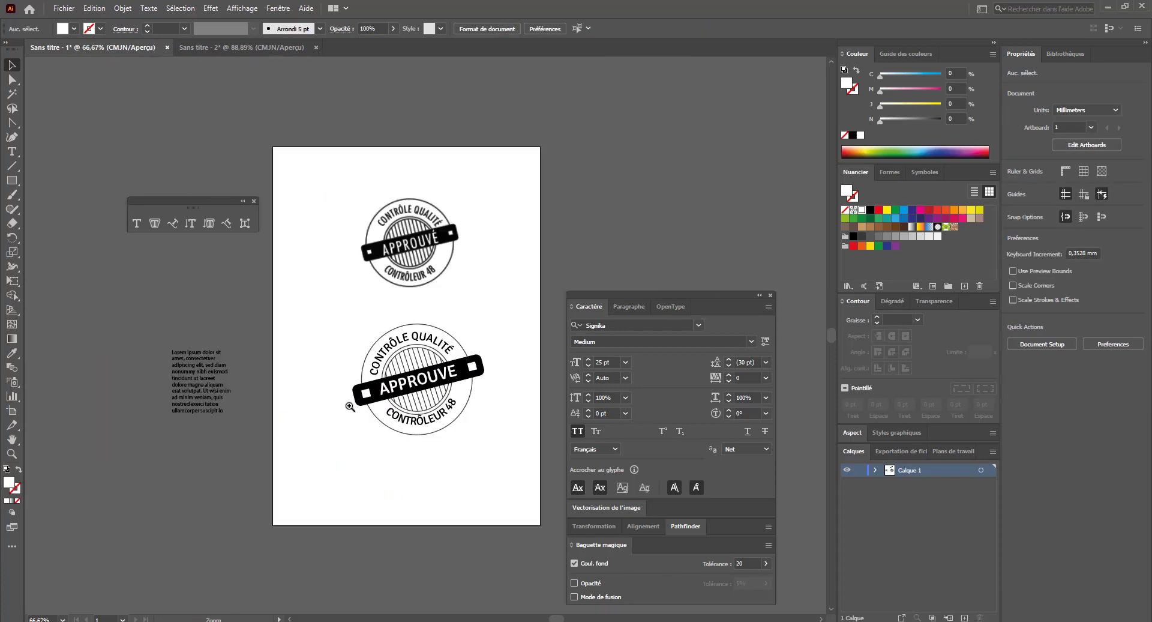
- Set the stroke weight of the new stamp's outer circle to 3 pt
left_click(502, 285, "ctrl")
left_click_drag(384, 377, 420, 401)
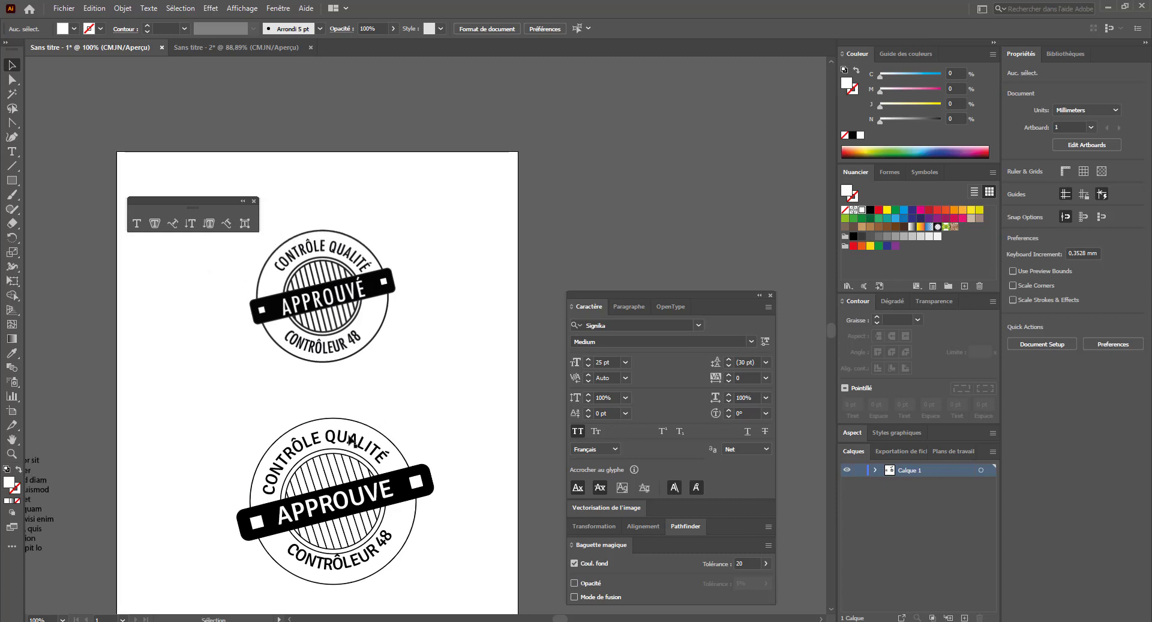
left_click(339, 419)
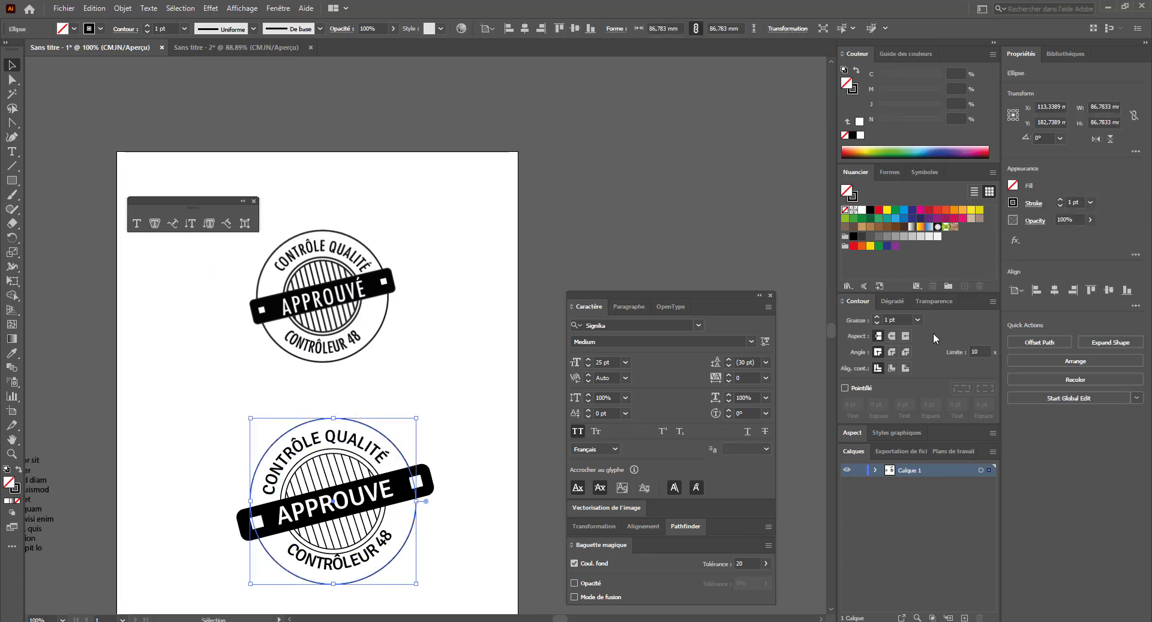
left_click(877, 317)
left_click(878, 317)
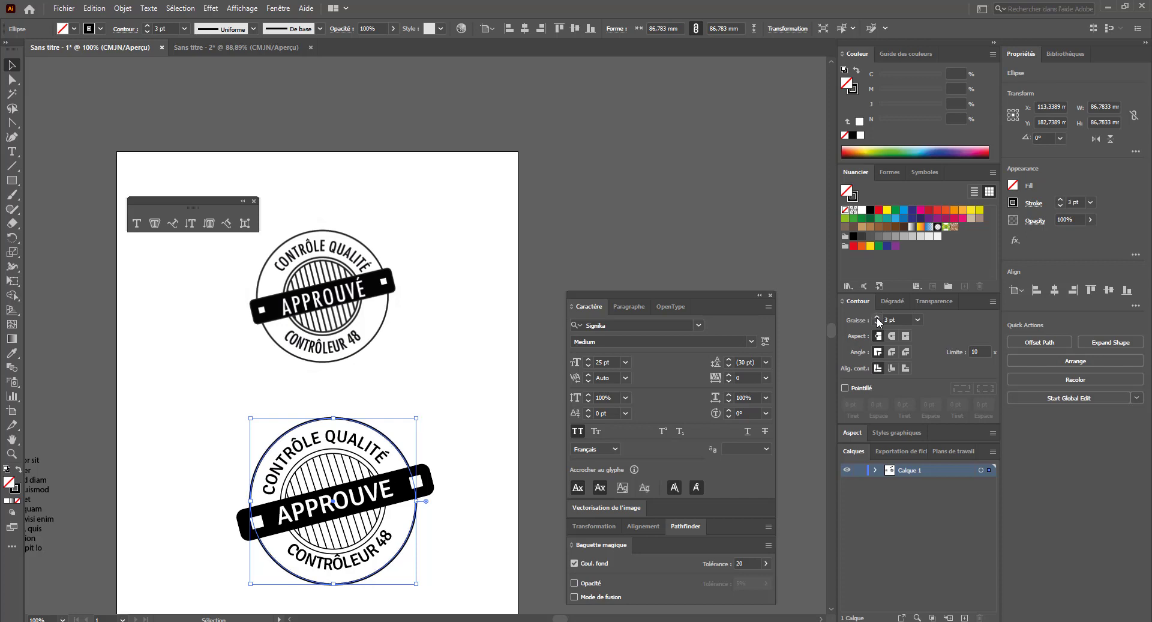
- Try to change the stroke weight of the whole clipped hatch group
left_click(357, 460)
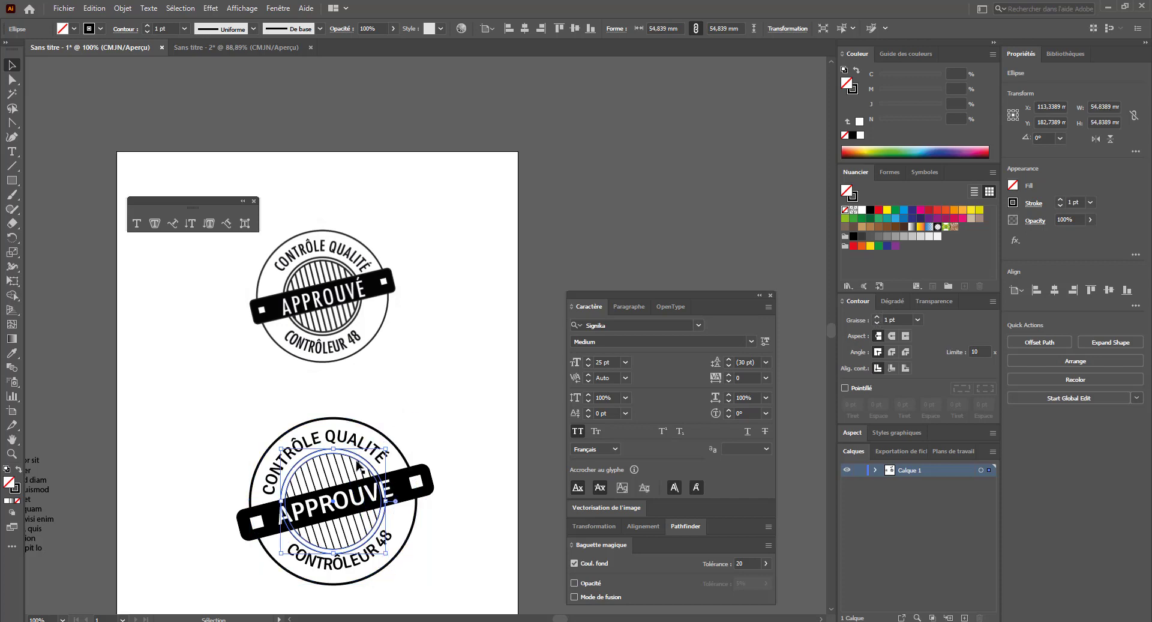
left_click(360, 464)
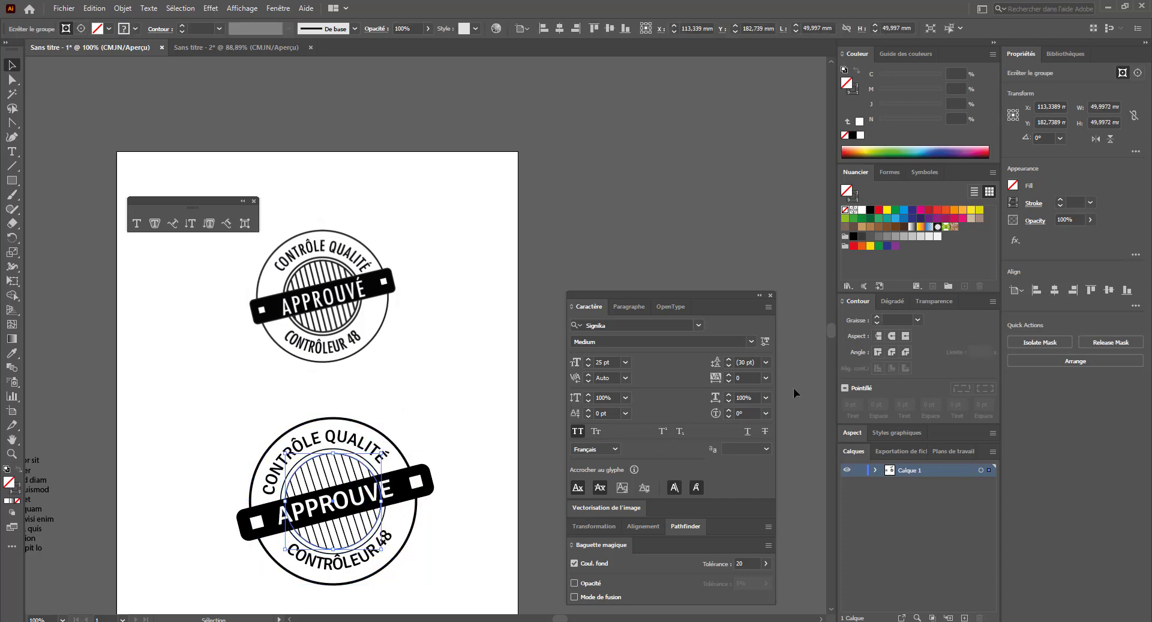
left_click(877, 318)
left_click(877, 324)
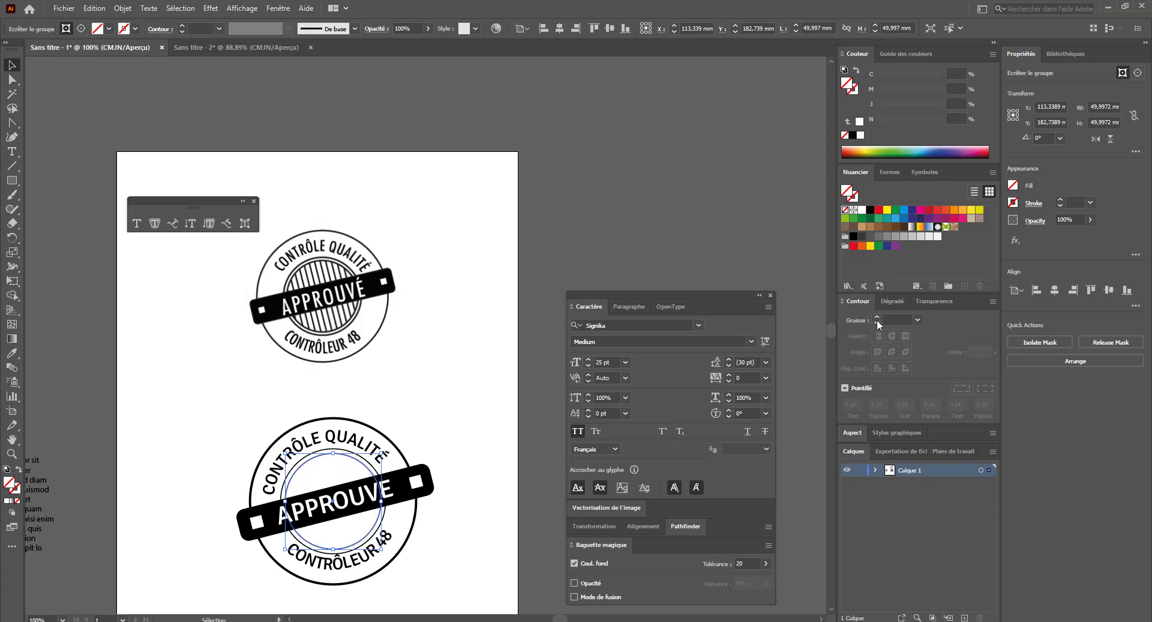
left_click(602, 244)
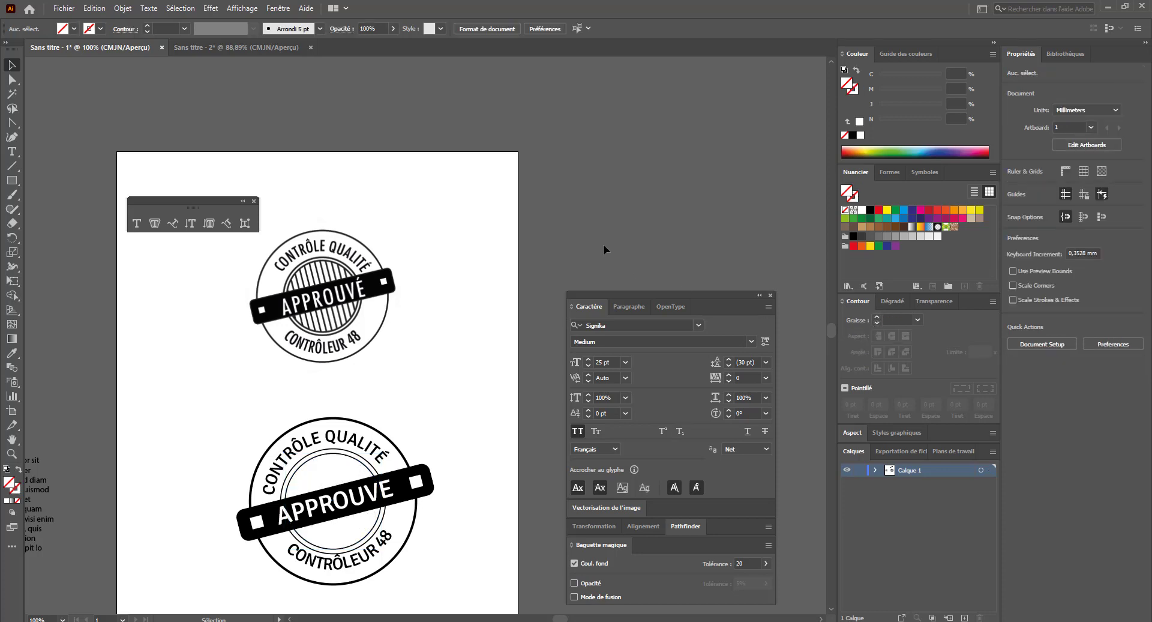
- Undo the stroke changes on the clipped hatch group and deselect it
key("ctrl+z")
key("ctrl+z")
key("ctrl+z")
key("ctrl+z")
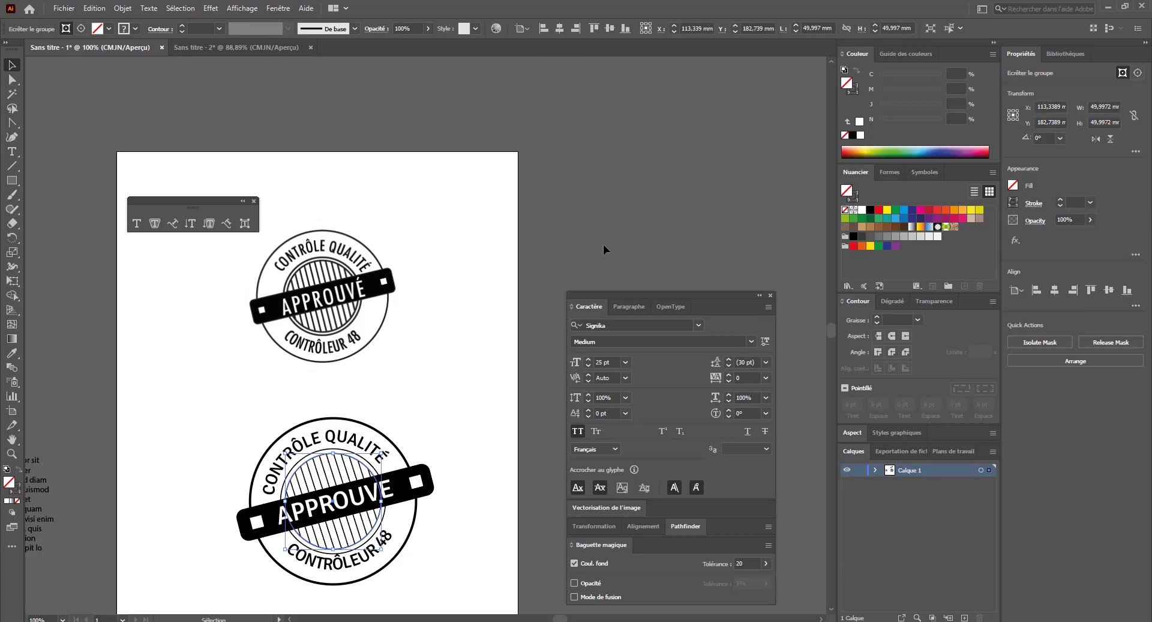
left_click(487, 354)
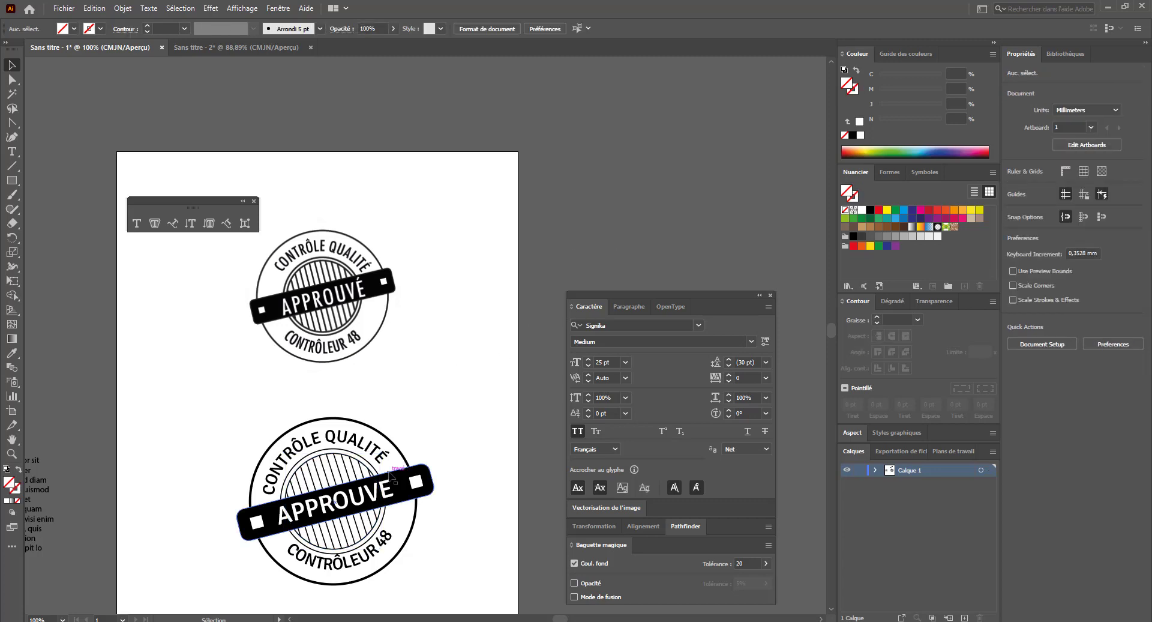
- Set the stroke weight of the circle just outside the hatch to 3 pt and deselect it
left_click(357, 455)
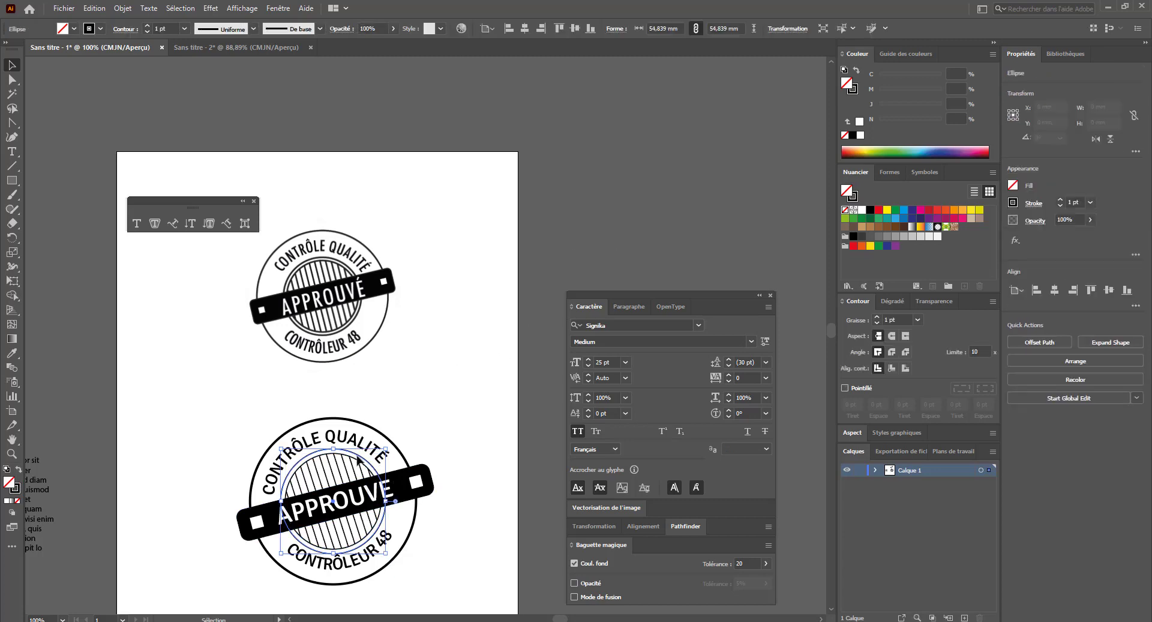
left_click(878, 318)
left_click(878, 318)
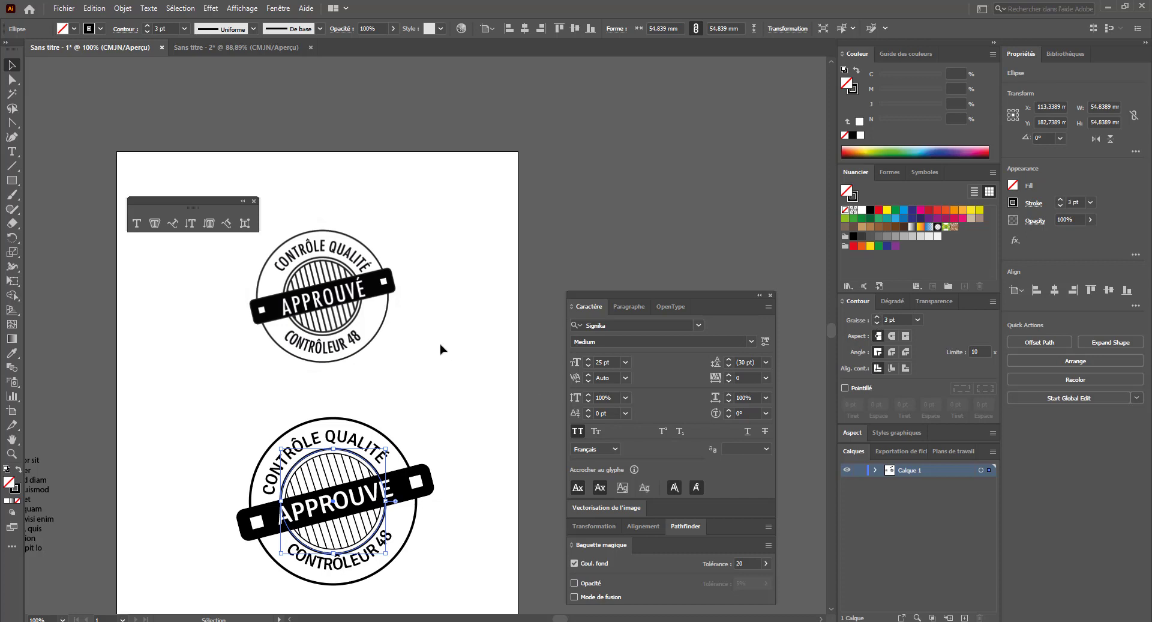
left_click(443, 348)
- Select only the clipping circle of the hatch with Direct Selection, set its stroke weight to 3 pt and deselect it
left_click(12, 78)
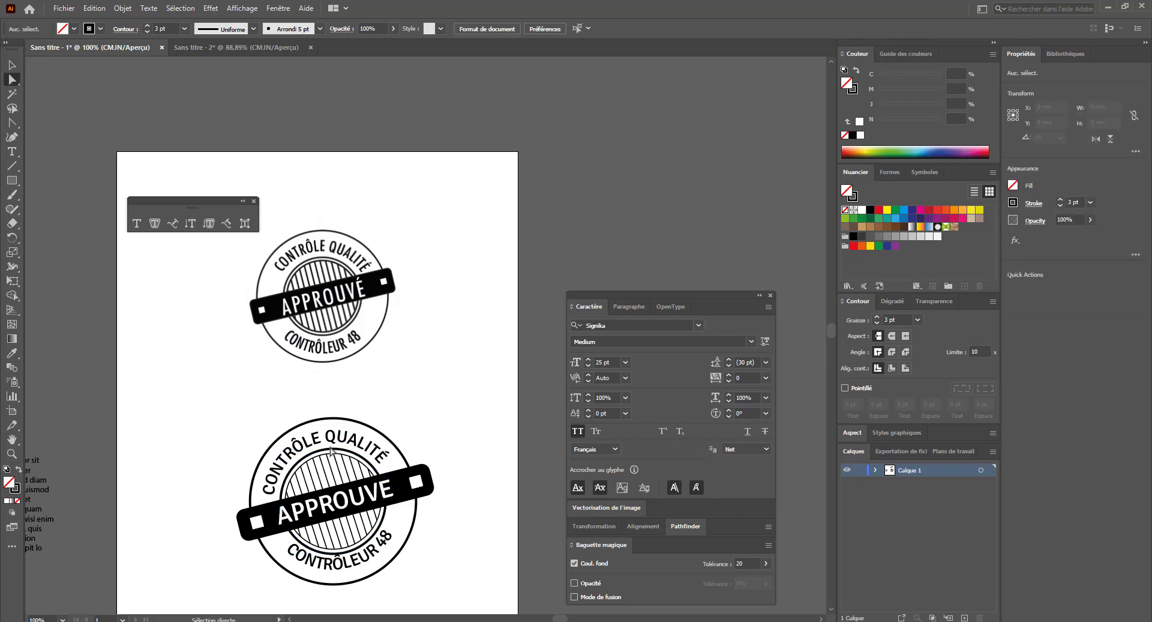
left_click(358, 454)
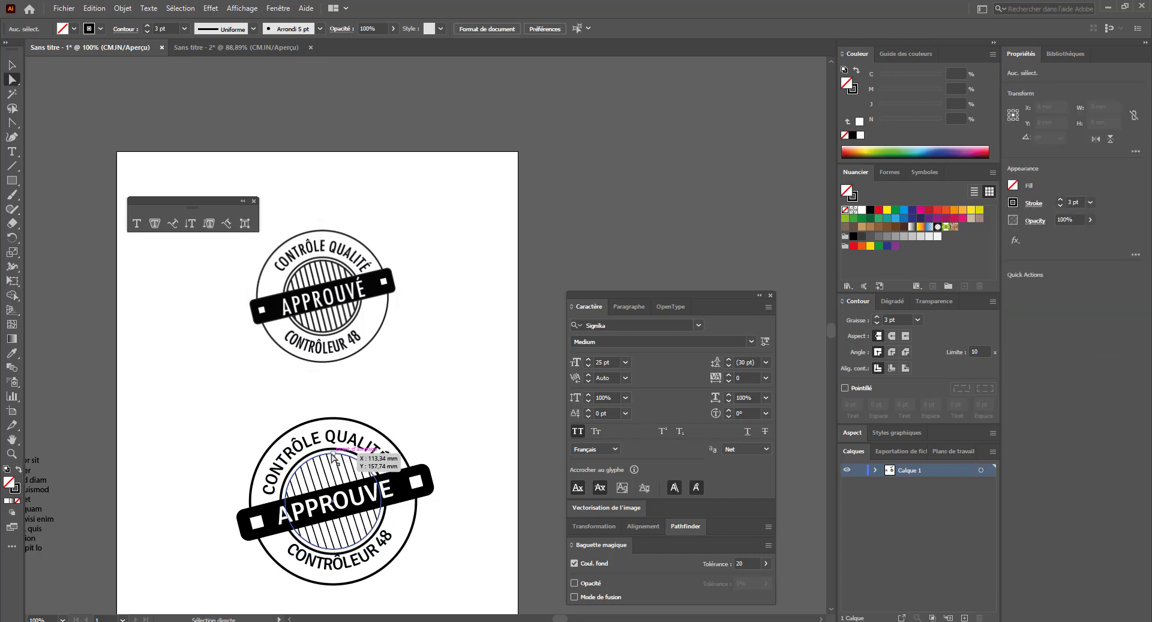
left_click(877, 317)
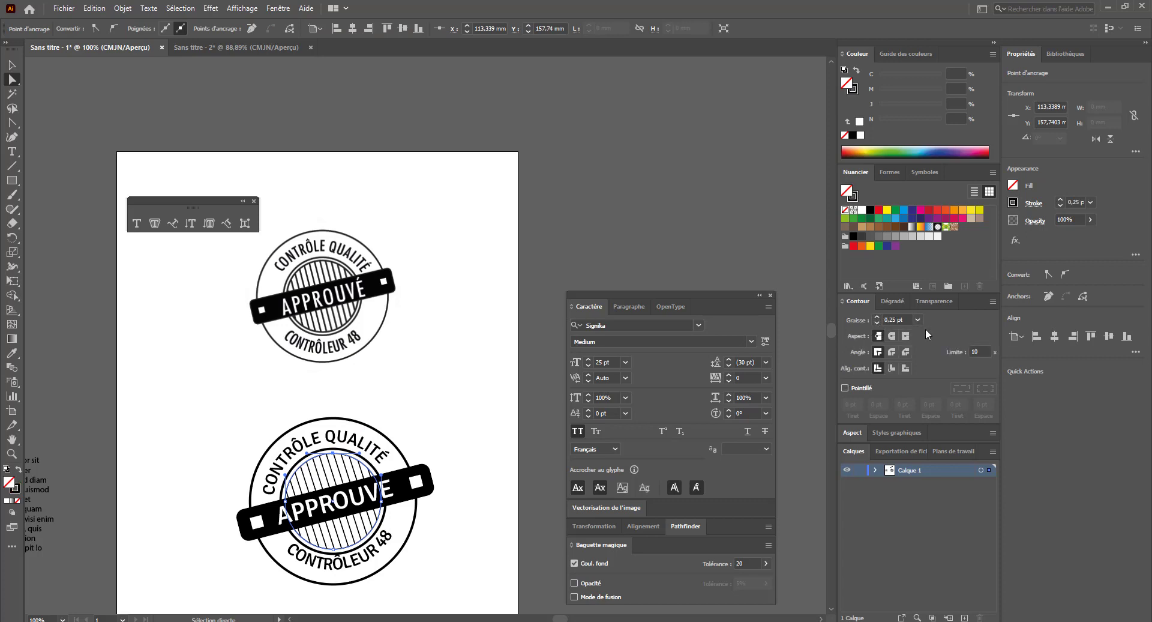
left_click(877, 317)
left_click(877, 317)
left_click(877, 317)
left_click(877, 317)
left_click(412, 303)
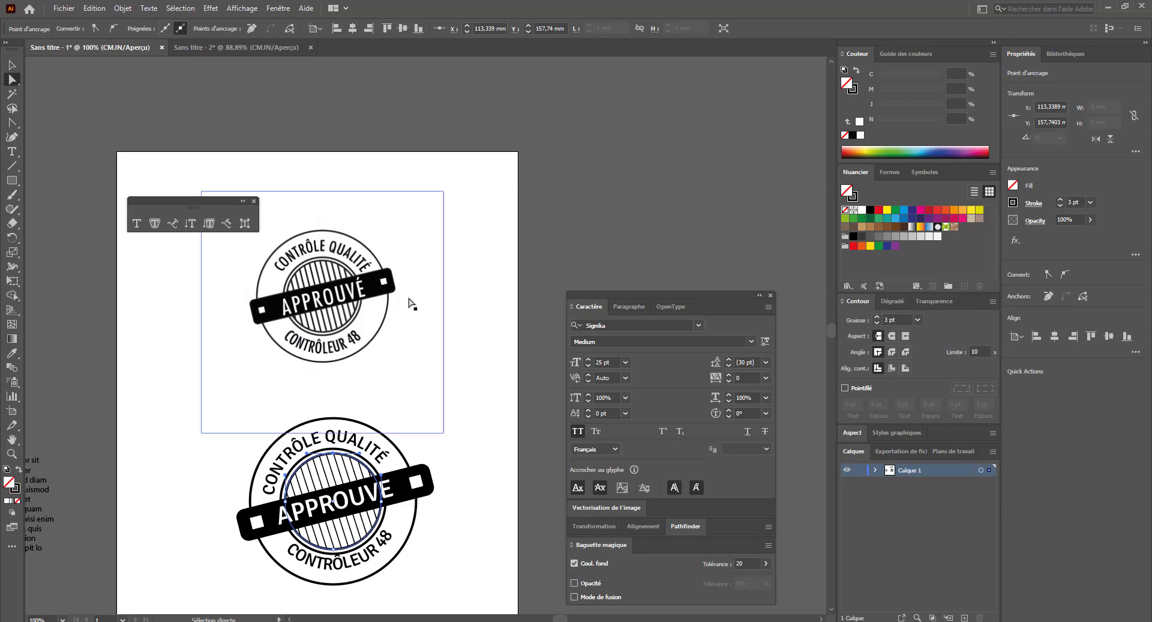
left_click(469, 497)
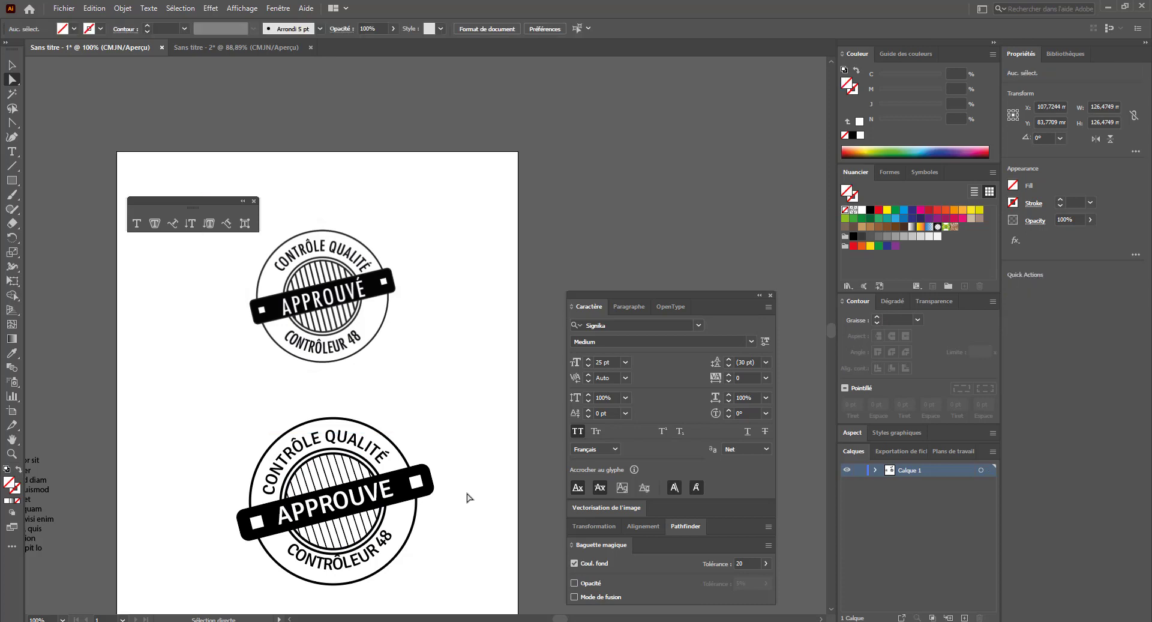
- Scale the "CONTRÔLEUR 48" text path up slightly around its centre to about 26.3 pt and deselect it
left_click(376, 558)
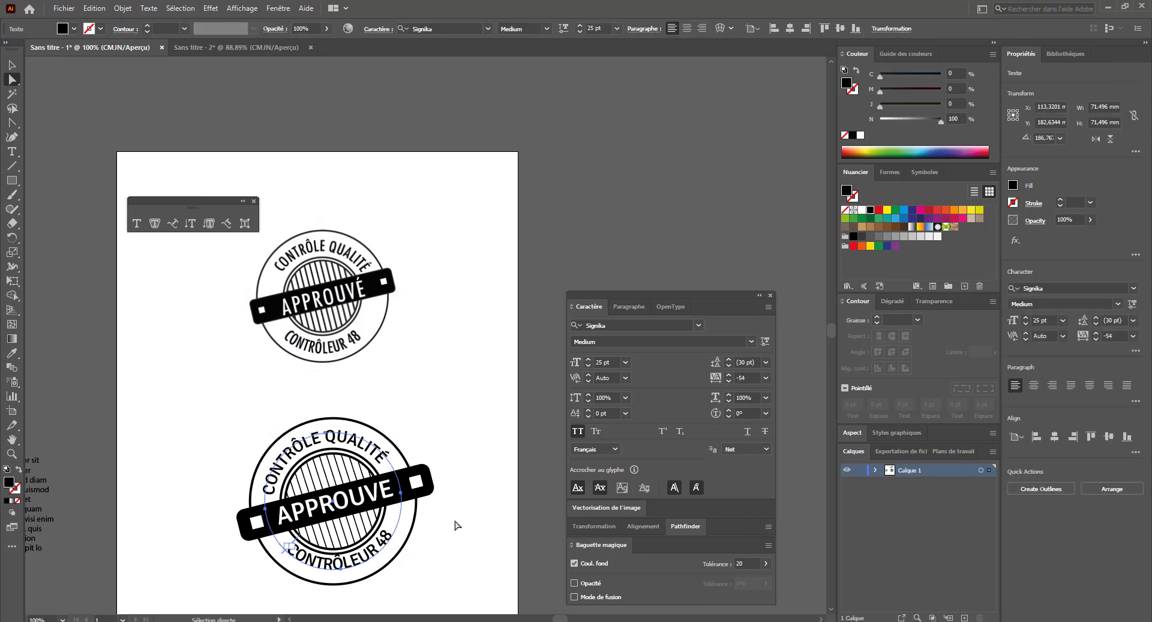
key("v")
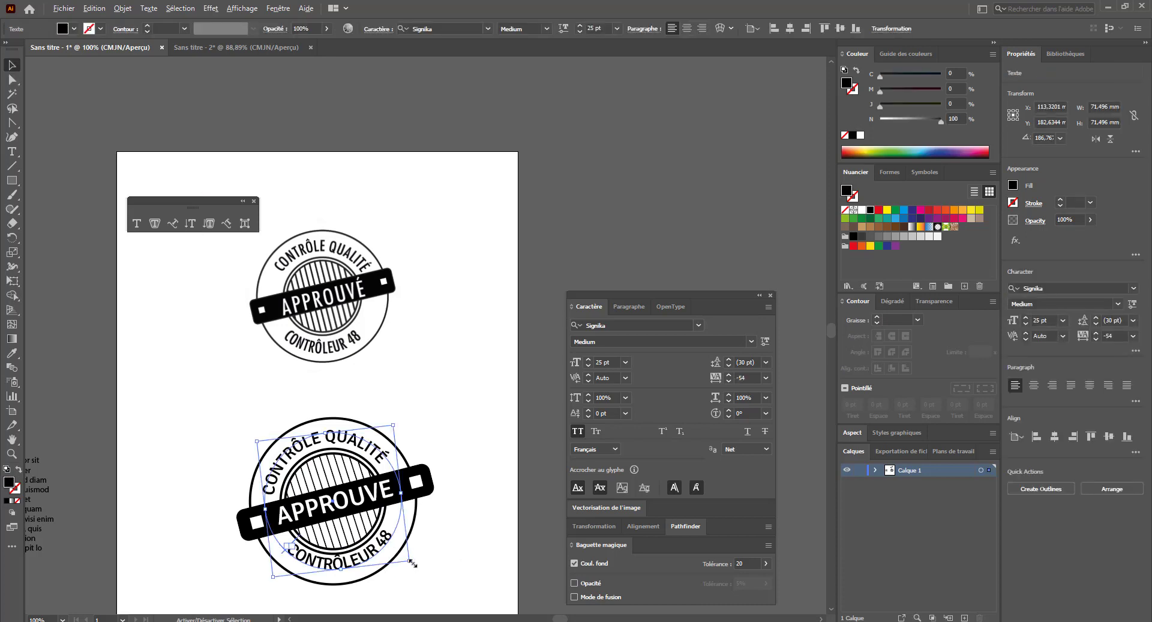
left_click_drag(412, 562, 418, 564)
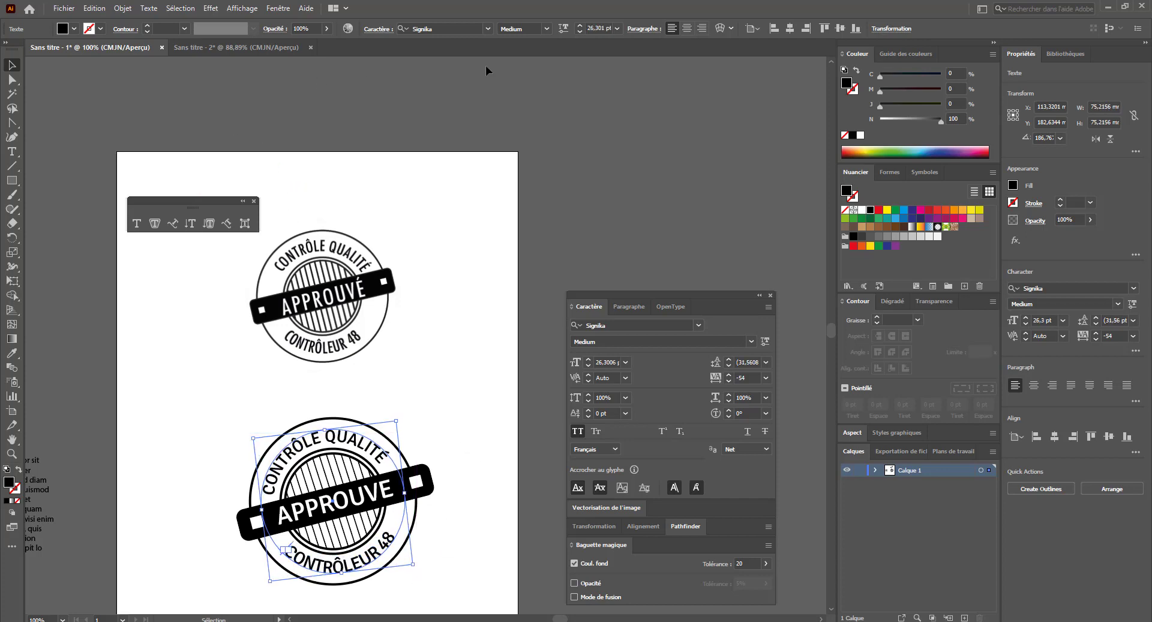
left_click(566, 195)
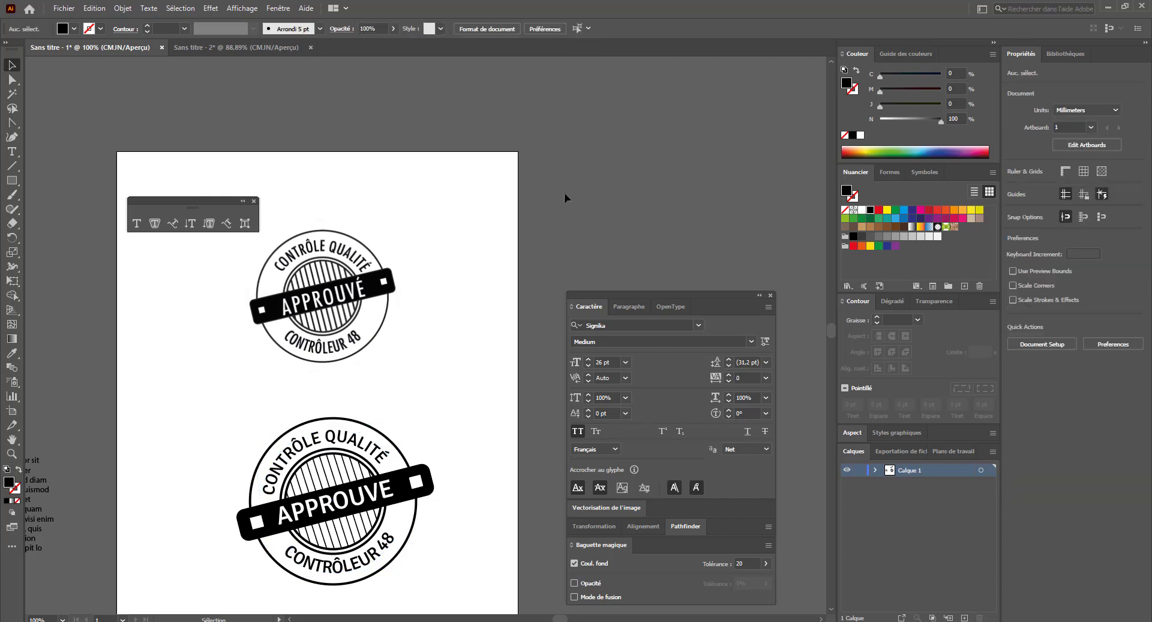